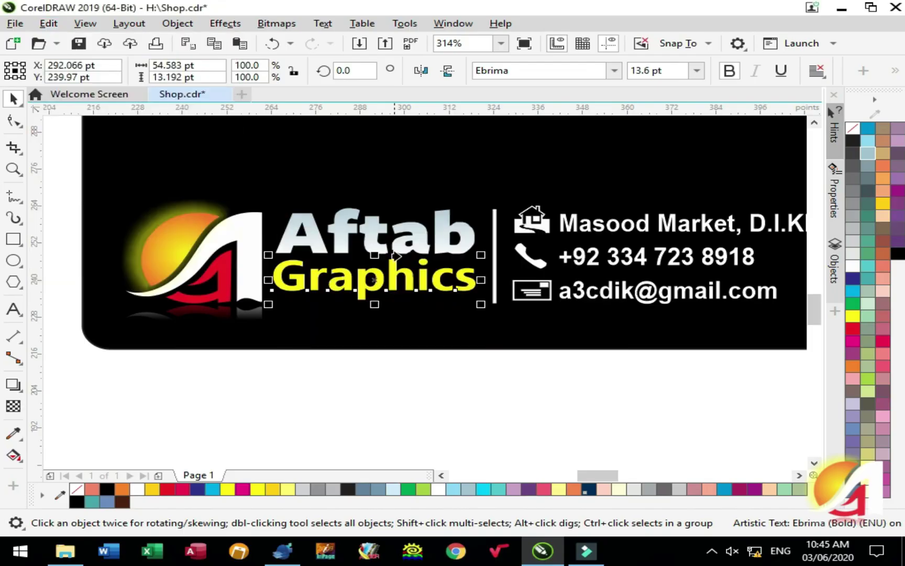
# - Give the yellow Graphics word the same white fill as the Aftab text
pyautogui.press('F4')
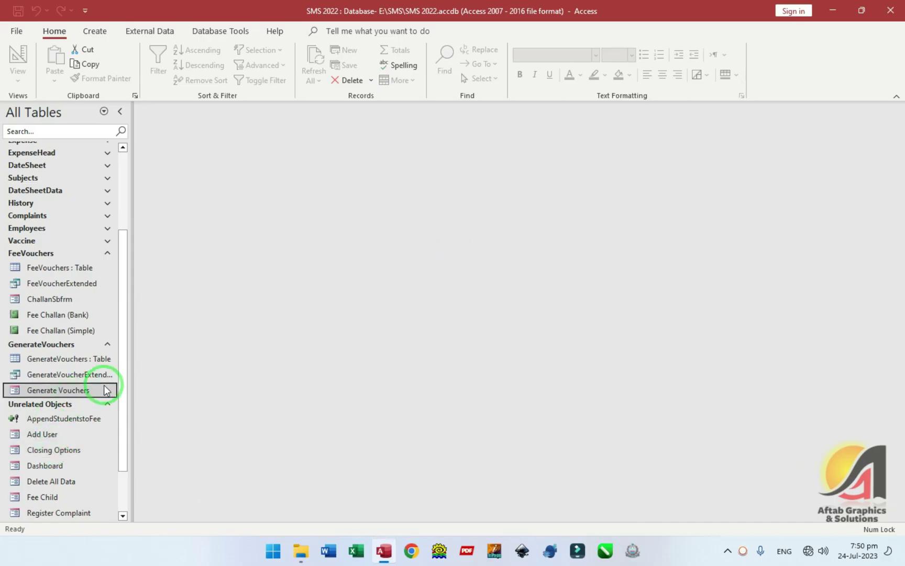
# - Open the Dashboard form for design on its Fee Manager page and select Generate Vouchers
pyautogui.doubleClick(52, 466)
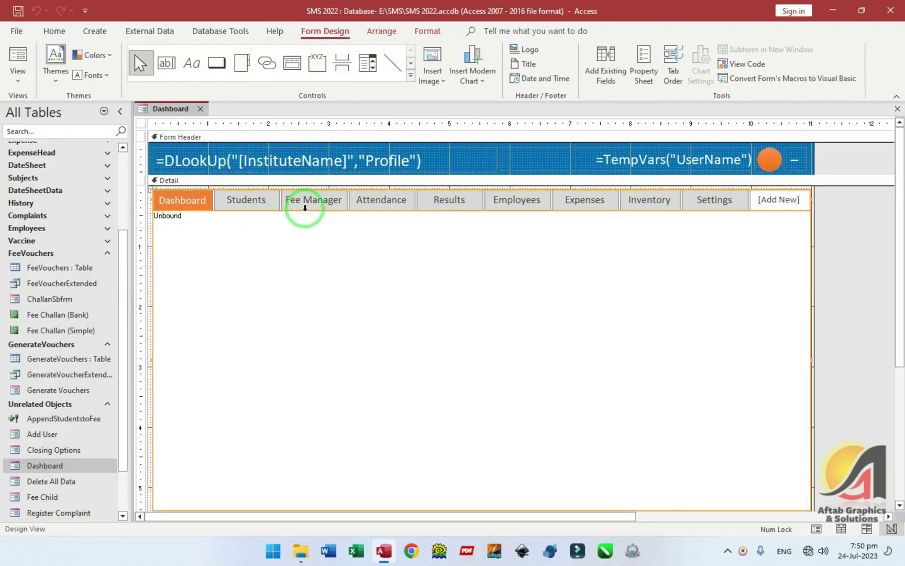
pyautogui.click(305, 208)
pyautogui.click(188, 276)
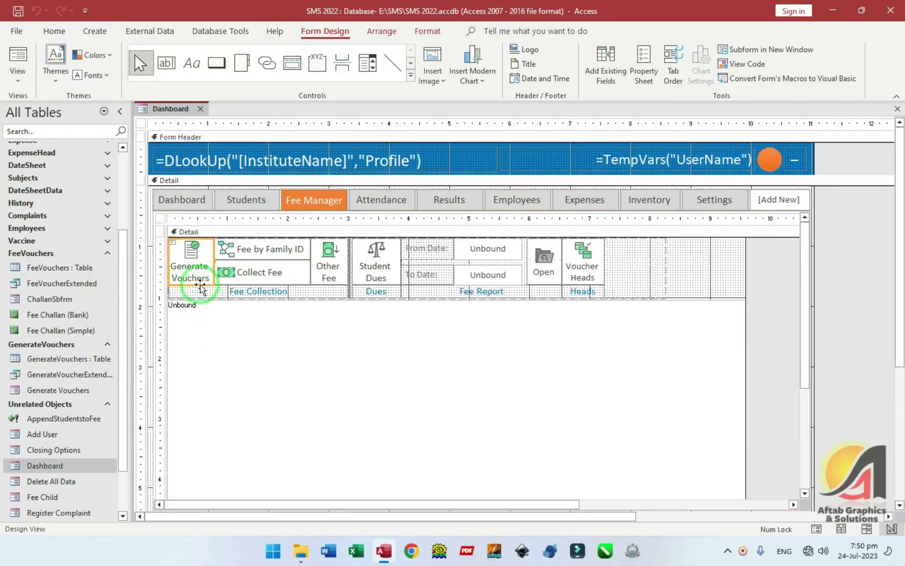
# - Preview the All Students form from the Students group, then close it
pyautogui.scroll(10, 100, 278)
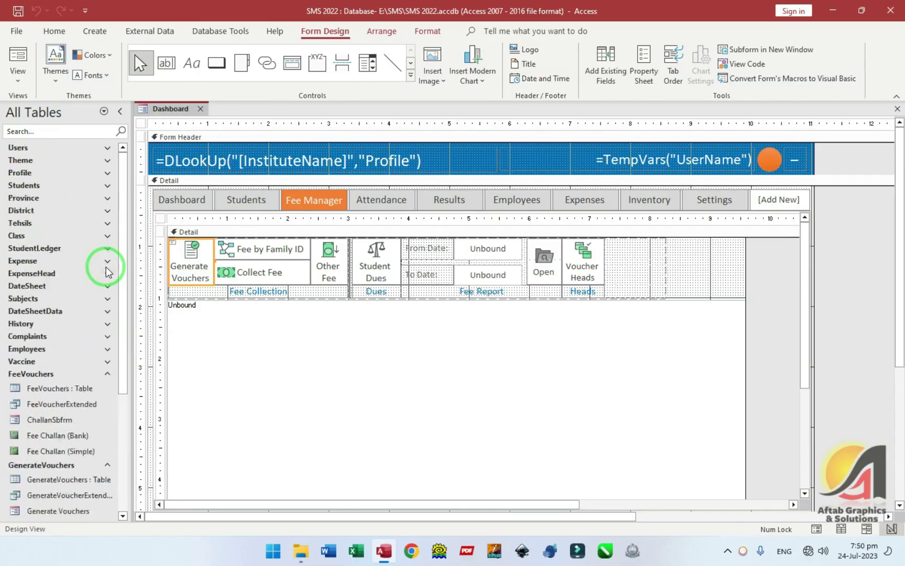
pyautogui.click(24, 184)
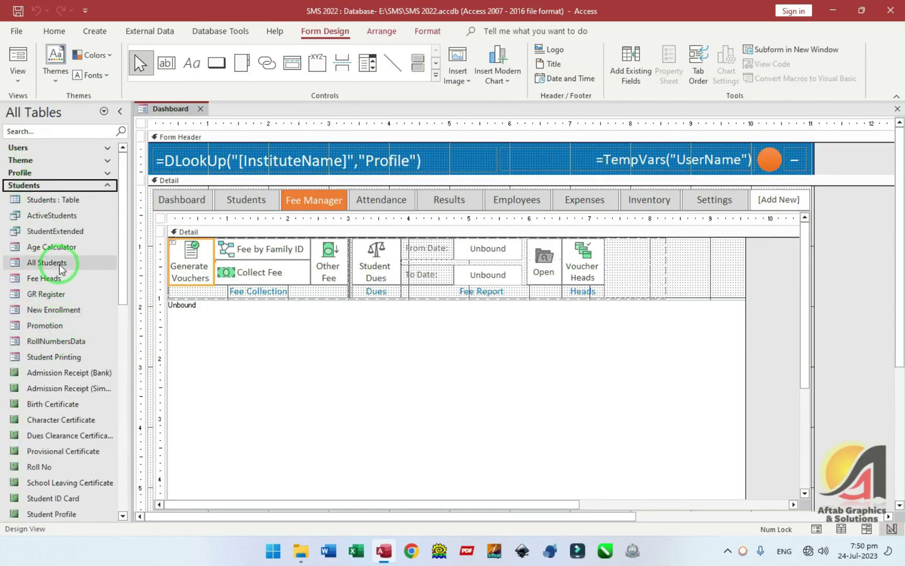
pyautogui.doubleClick(55, 262)
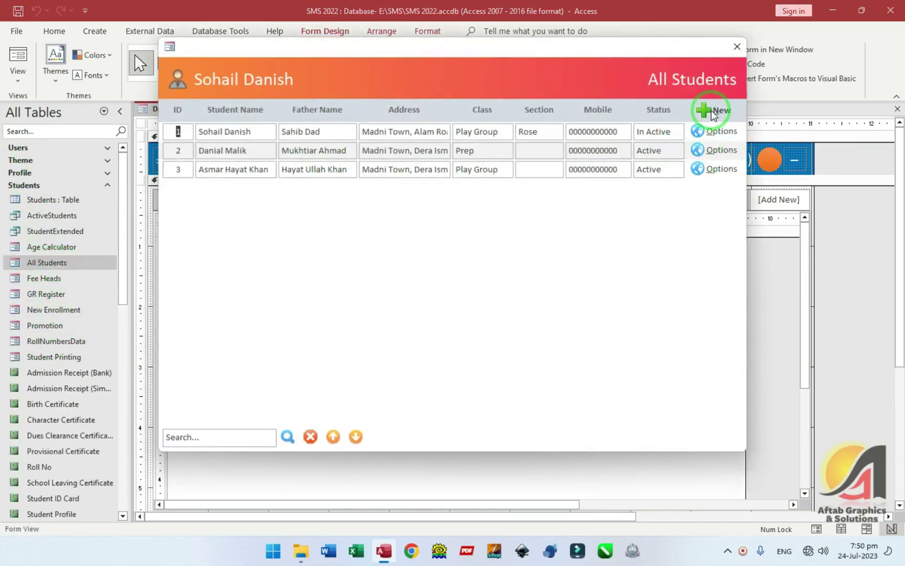
pyautogui.click(736, 49)
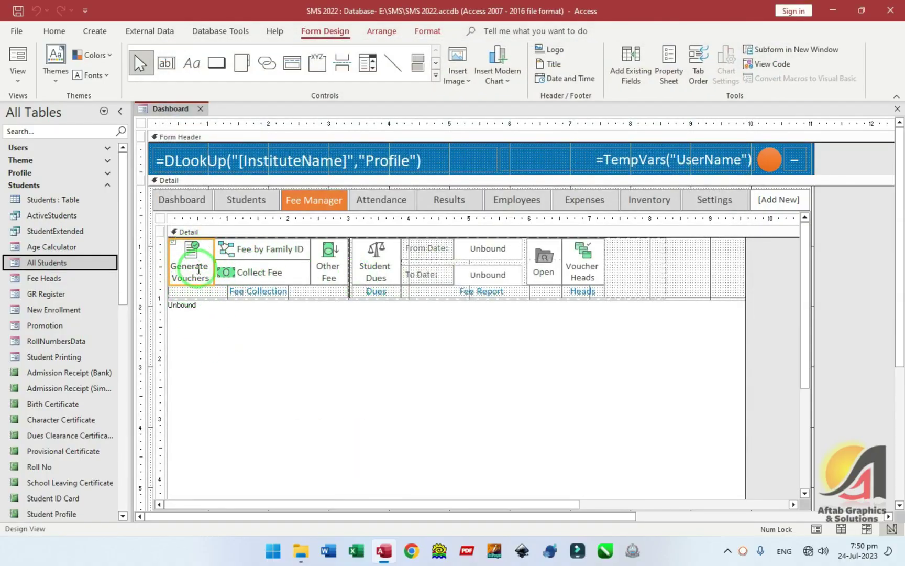
# - Change the first Fee Manager button's caption from Generate Vouchers to 'Fee Challans'
pyautogui.click(211, 269)
pyautogui.moveTo(212, 268); pyautogui.dragTo(178, 245)
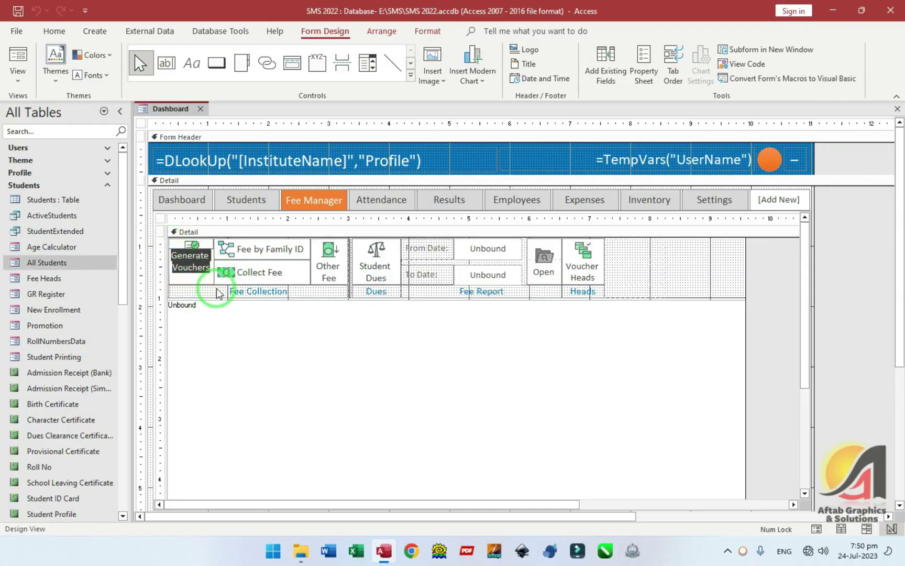
pyautogui.write('Challan')
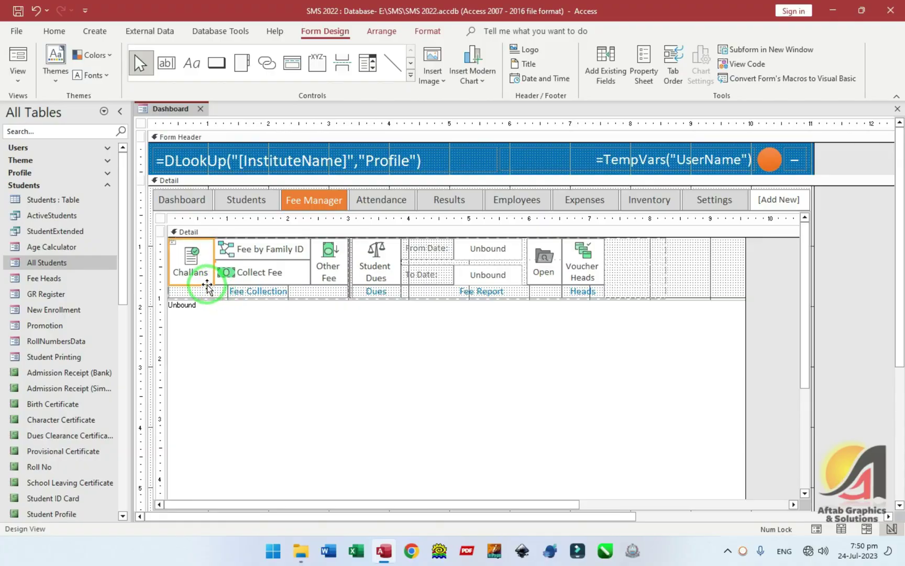
pyautogui.write('sFee')
pyautogui.press('Return')
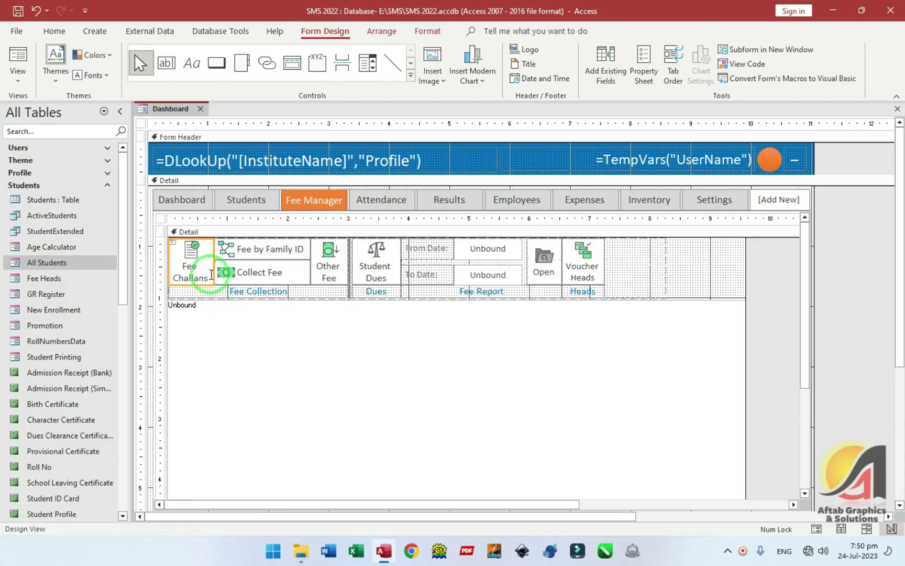
pyautogui.moveTo(125, 259); pyautogui.dragTo(107, 503)
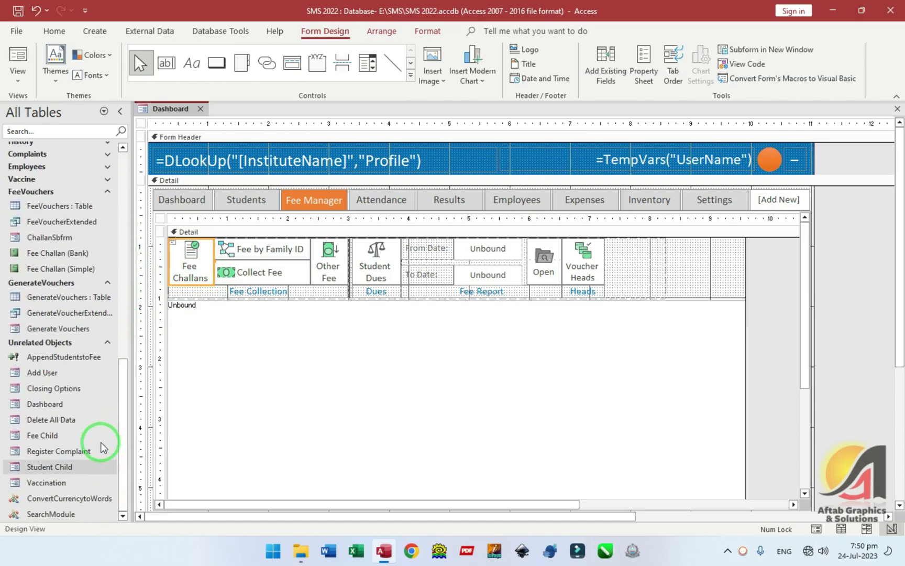
pyautogui.click(103, 330)
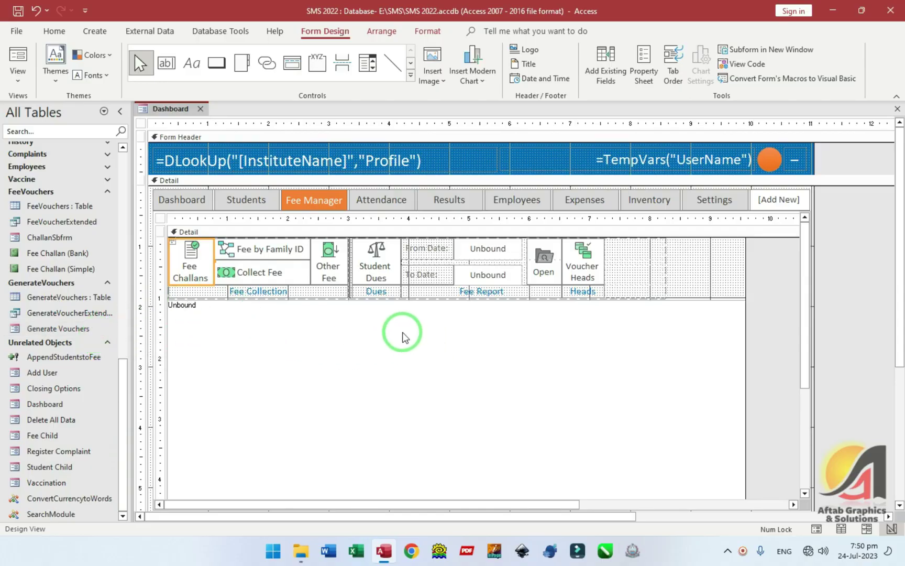
pyautogui.scroll(8, 73, 279)
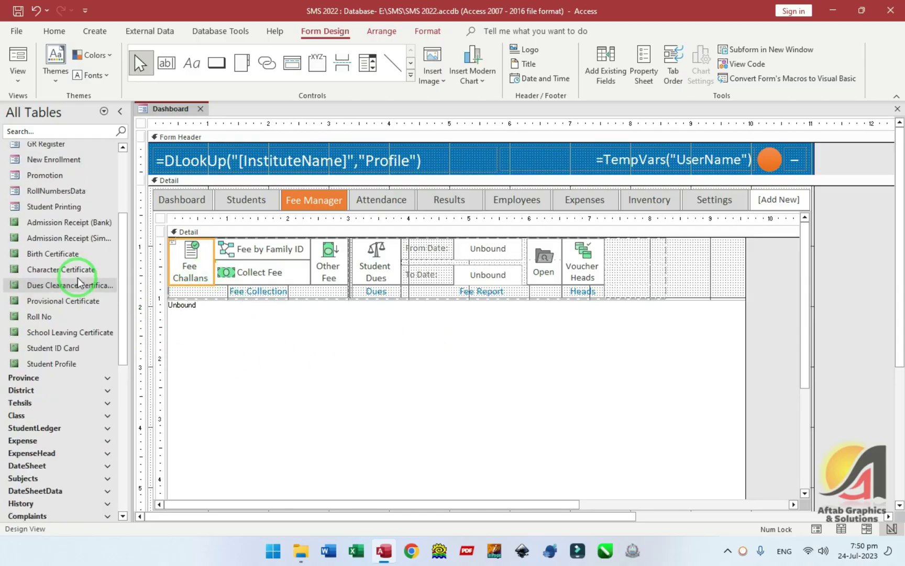
pyautogui.click(73, 204)
pyautogui.scroll(3, 72, 262)
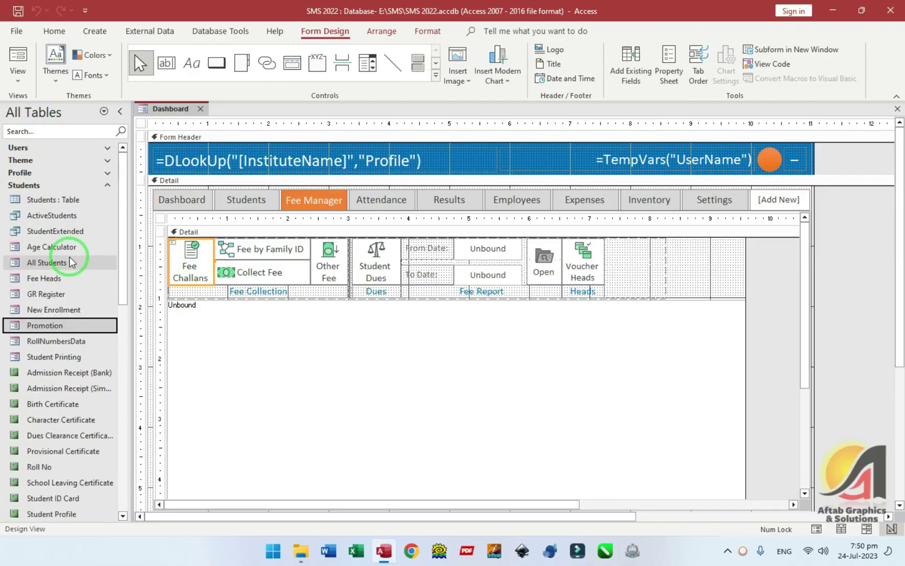
# - Duplicate the All Students form as a new form named Challans
pyautogui.rightClick(52, 263)
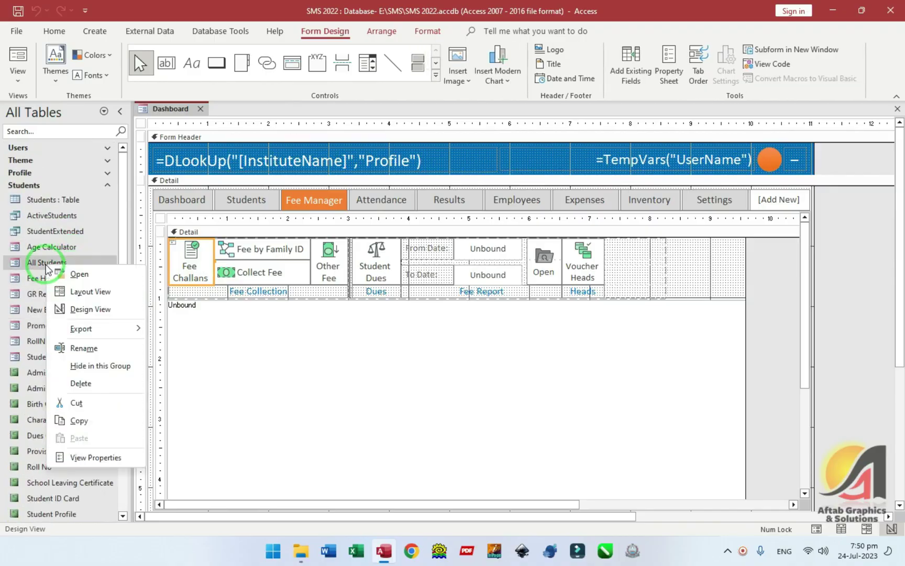
pyautogui.click(92, 419)
pyautogui.rightClick(65, 261)
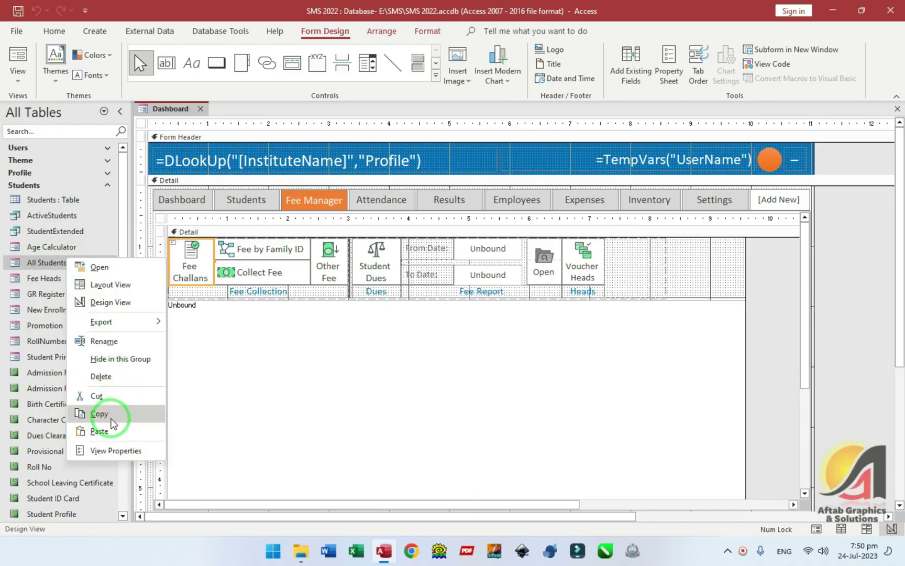
pyautogui.click(102, 430)
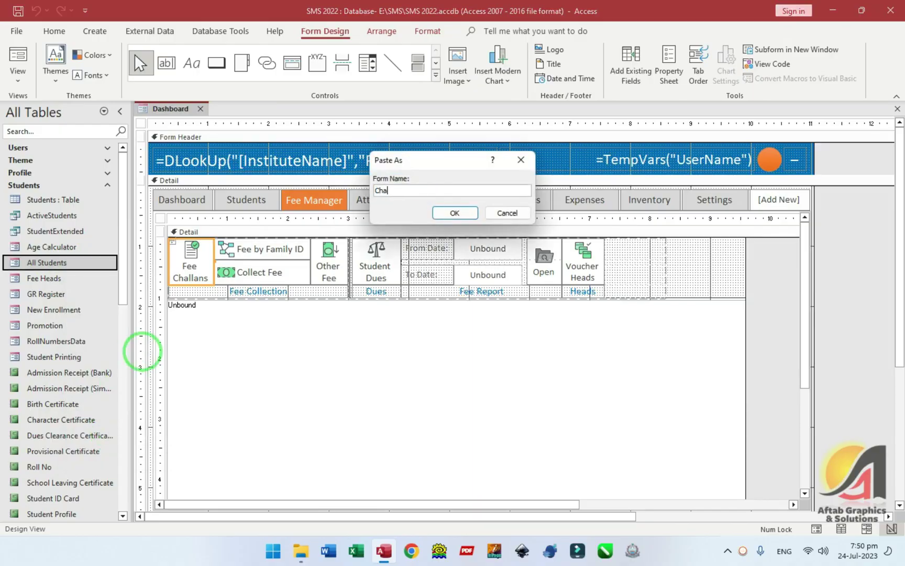
pyautogui.write('Challan')
pyautogui.press('Return')
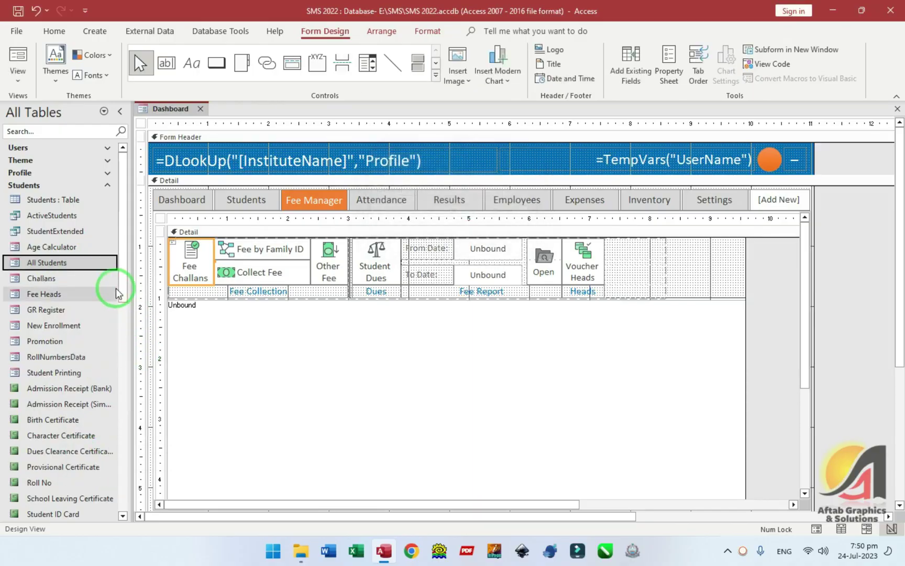
# - Open the Challans form in Design View and close the Dashboard form
pyautogui.click(52, 278)
pyautogui.hotkey('ctrl', 'Return')
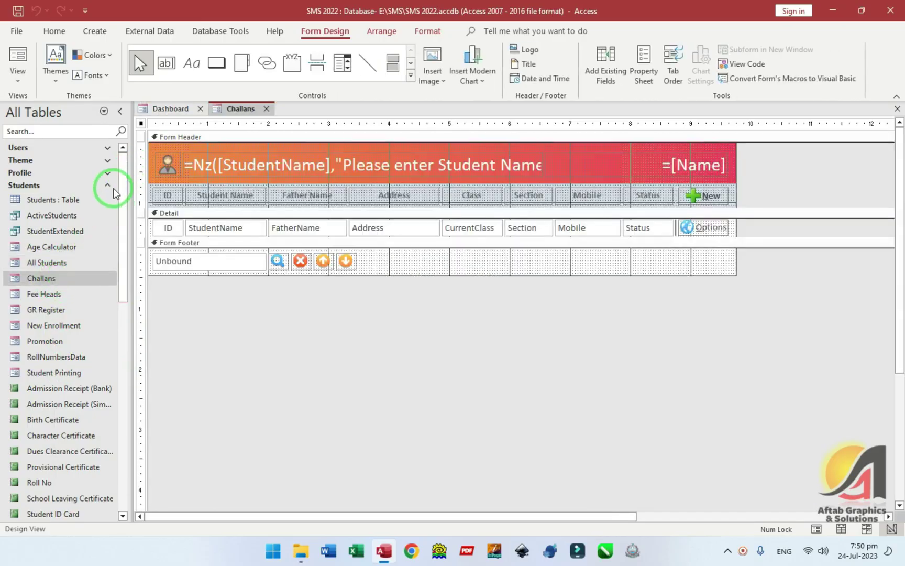
pyautogui.click(106, 186)
pyautogui.click(200, 109)
# - Drag the FeeVoucherExtended query onto the Challans form and show its Property Sheet
pyautogui.moveTo(123, 219); pyautogui.dragTo(121, 378)
pyautogui.click(79, 222)
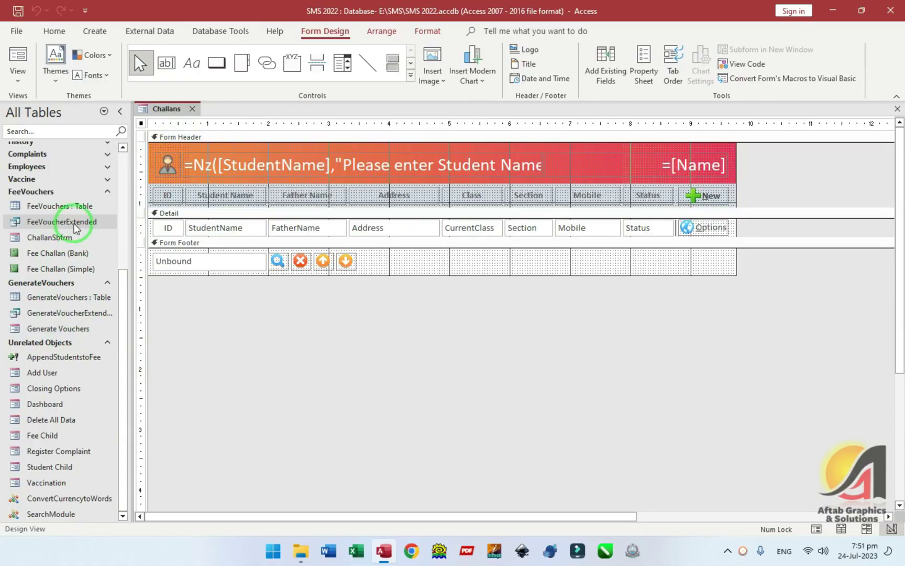
pyautogui.moveTo(78, 222); pyautogui.dragTo(422, 321)
pyautogui.doubleClick(759, 226)
# - Use FeeVoucherExtended as the Challans record source, check its two records, then close it
pyautogui.click(728, 186)
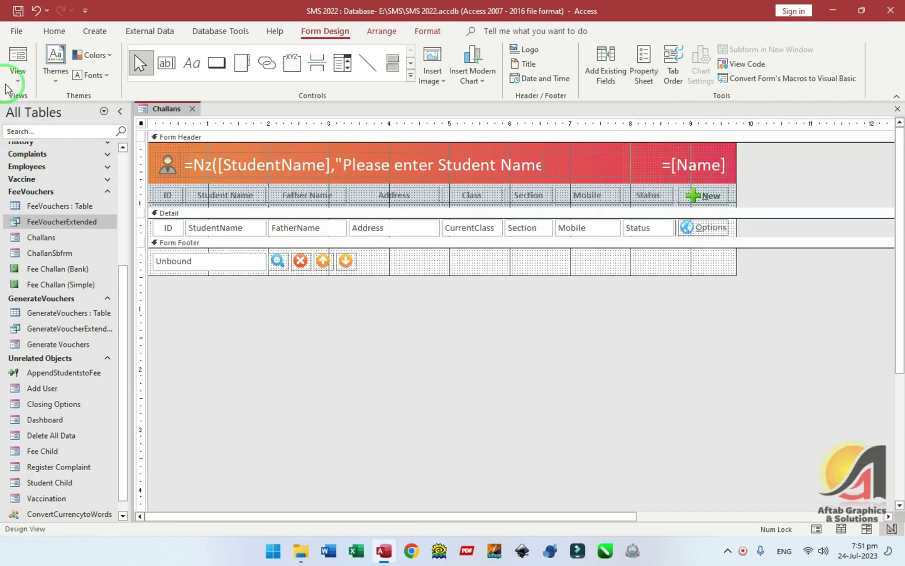
pyautogui.click(19, 60)
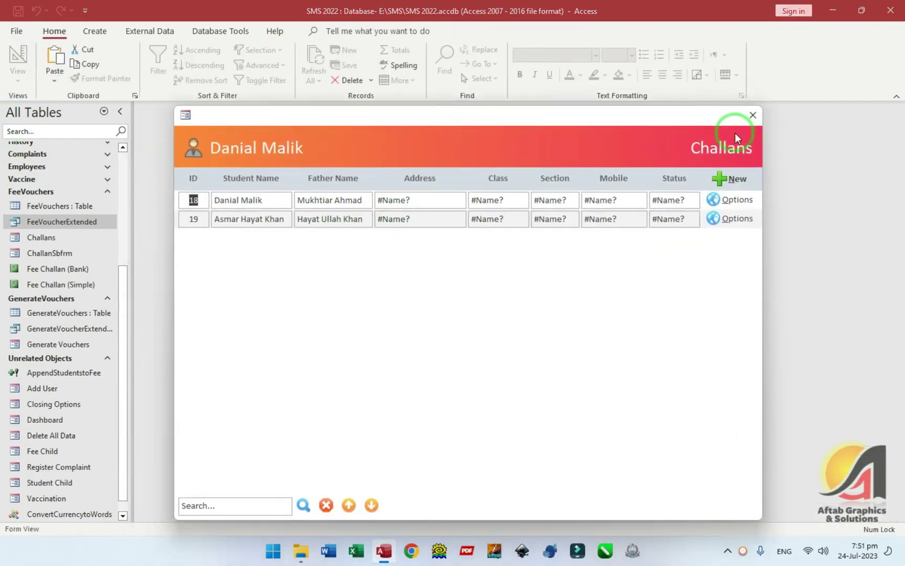
pyautogui.click(719, 127)
# - Open the FeeVoucherExtended datasheet and autofit the StudentName column to full names
pyautogui.doubleClick(56, 222)
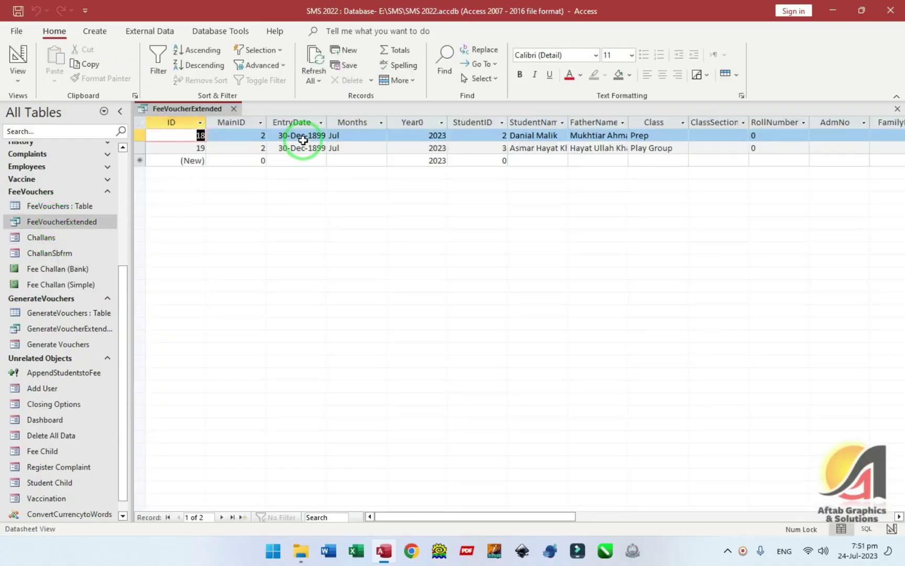
pyautogui.click(303, 140)
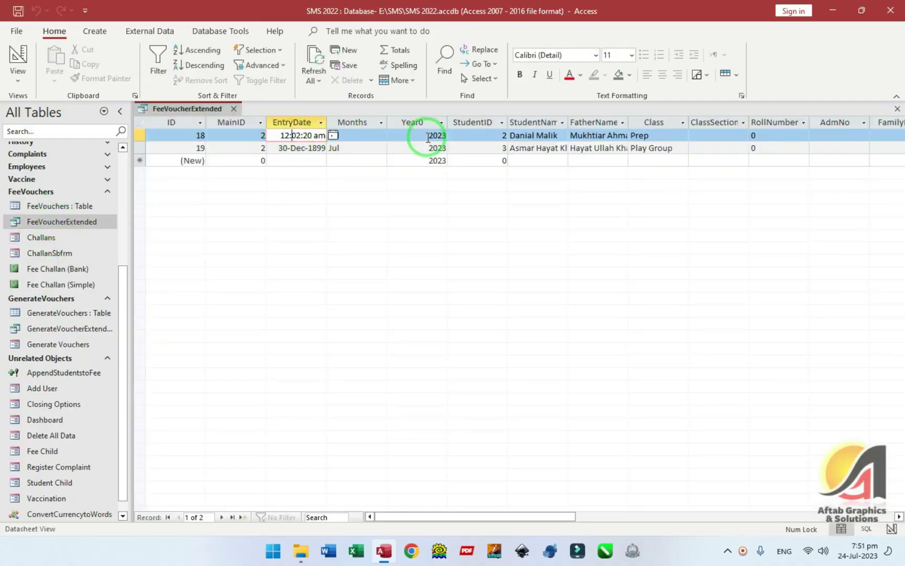
pyautogui.moveTo(558, 135); pyautogui.dragTo(518, 136)
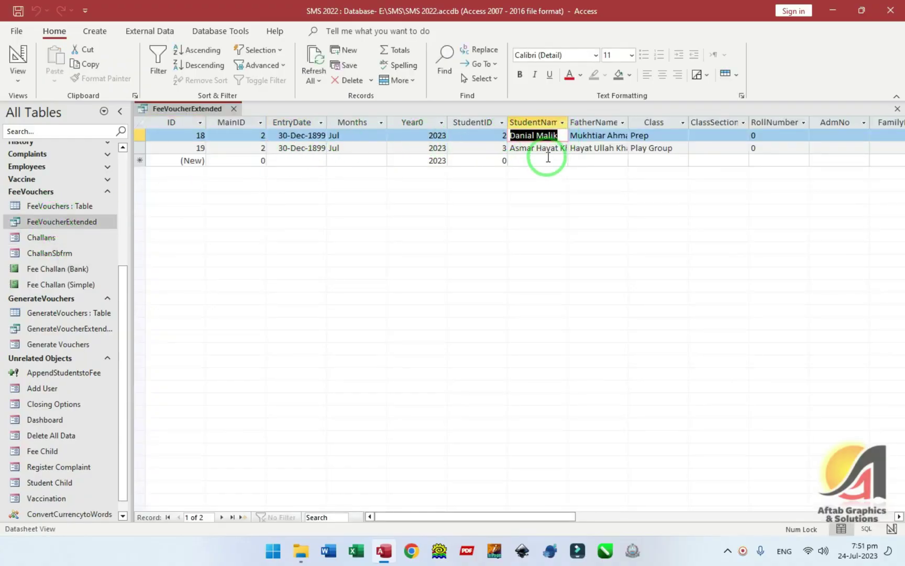
pyautogui.click(536, 148)
pyautogui.doubleClick(570, 120)
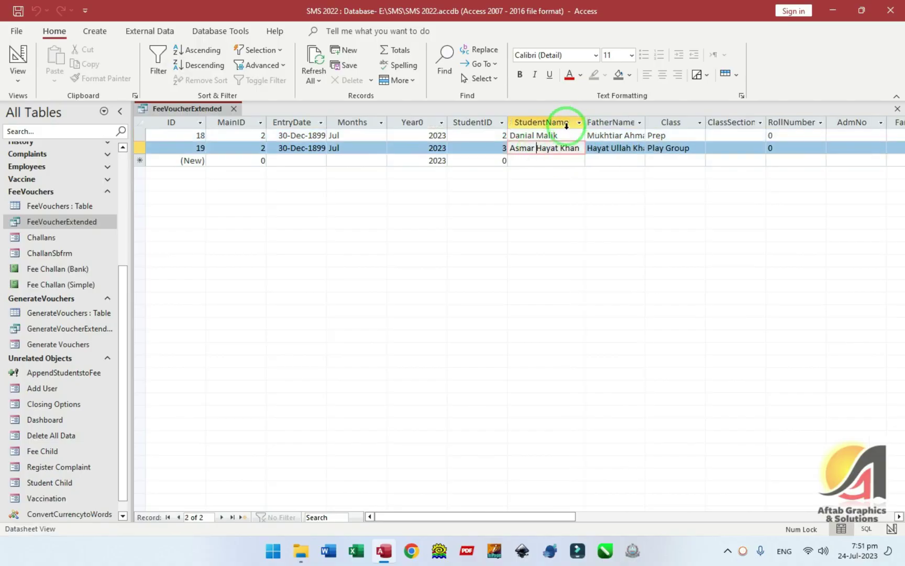
pyautogui.moveTo(571, 150); pyautogui.dragTo(492, 148)
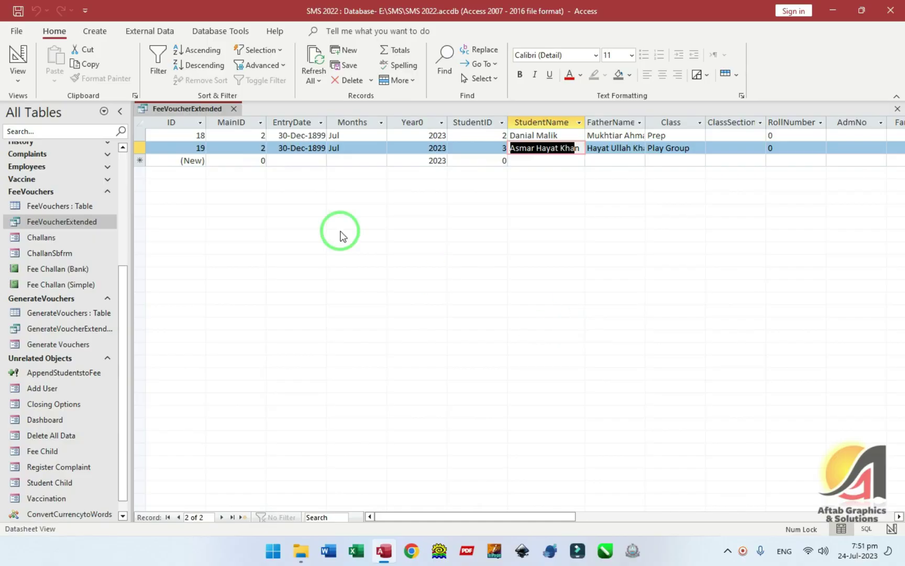
# - Inspect the first July voucher's Months, student name and Year0 values
pyautogui.click(346, 135)
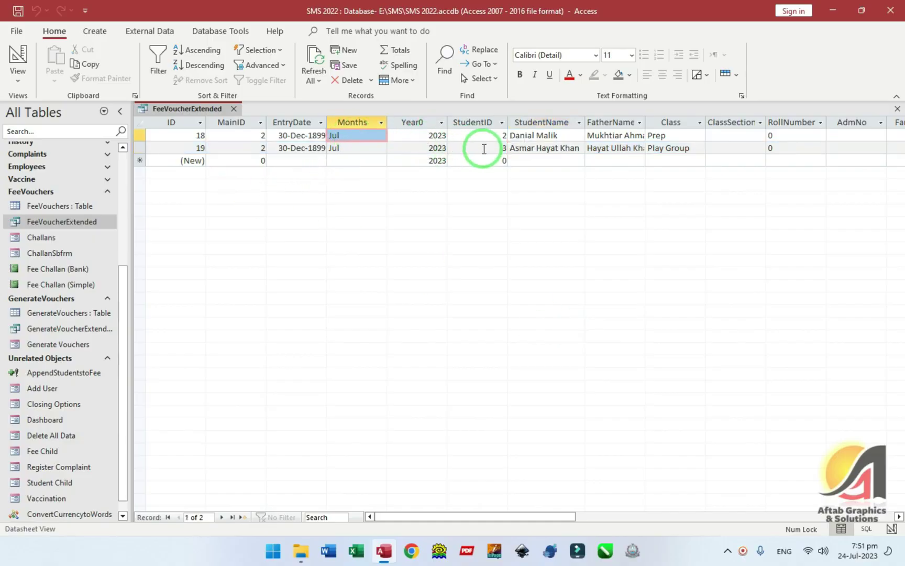
pyautogui.click(569, 134)
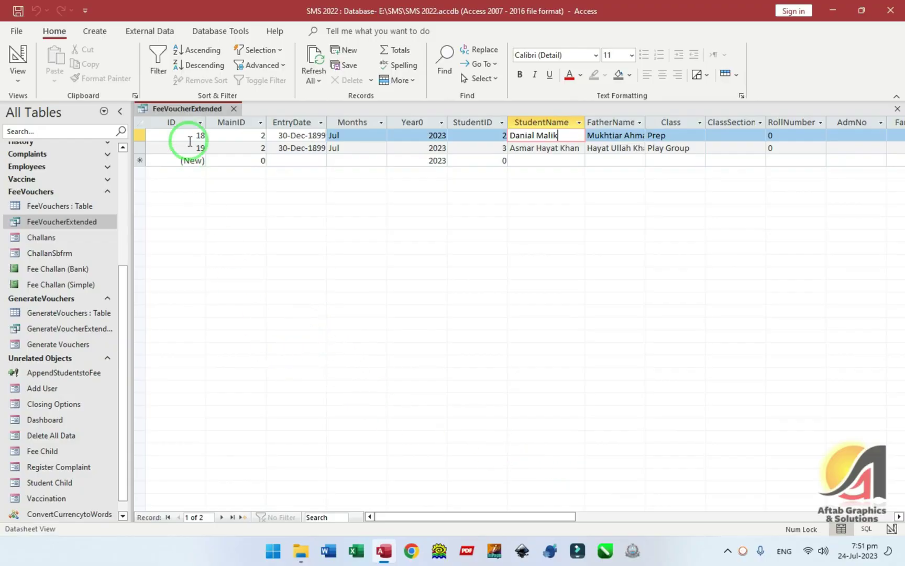
pyautogui.click(360, 136)
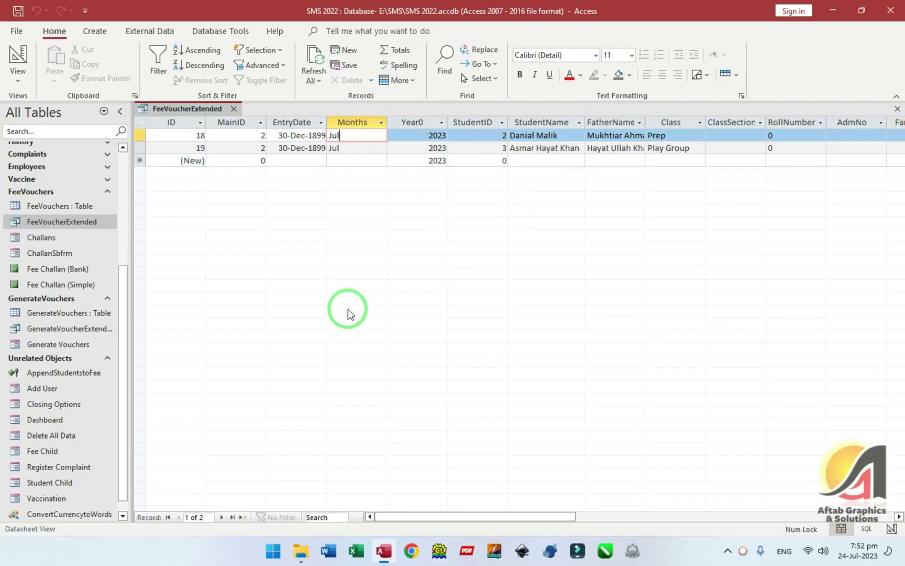
pyautogui.click(321, 135)
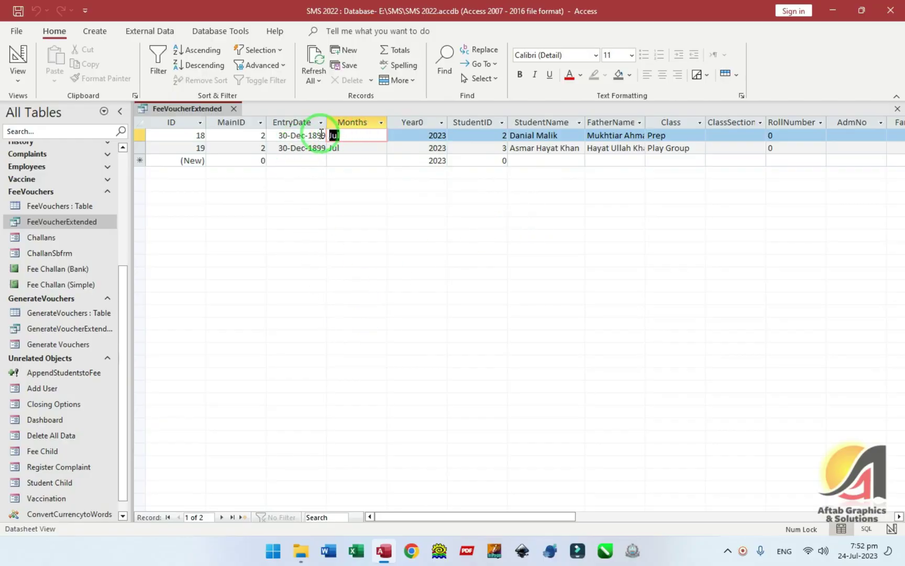
pyautogui.click(422, 139)
pyautogui.moveTo(533, 515); pyautogui.dragTo(690, 524)
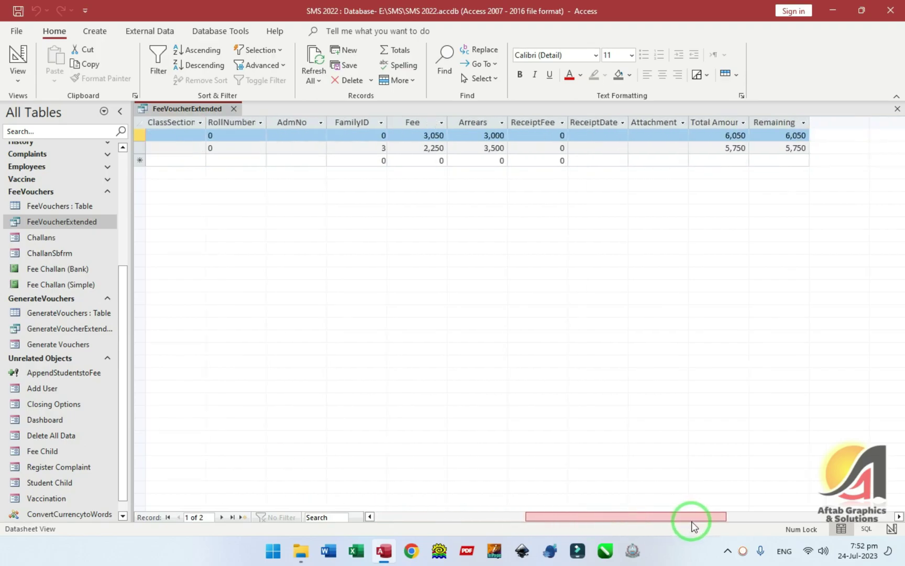
# - Check the first voucher's Total Amount, ReceiptFee and Remaining values
pyautogui.click(721, 135)
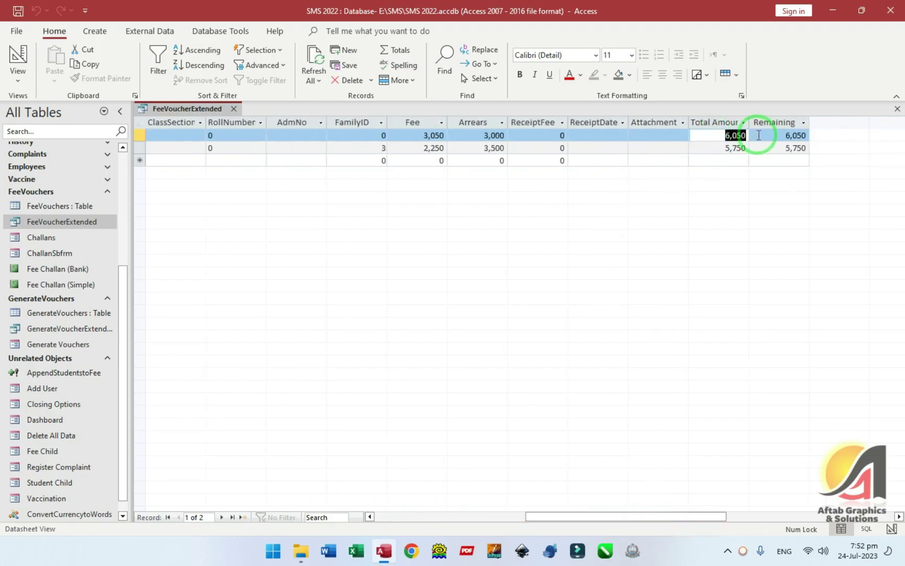
pyautogui.click(561, 135)
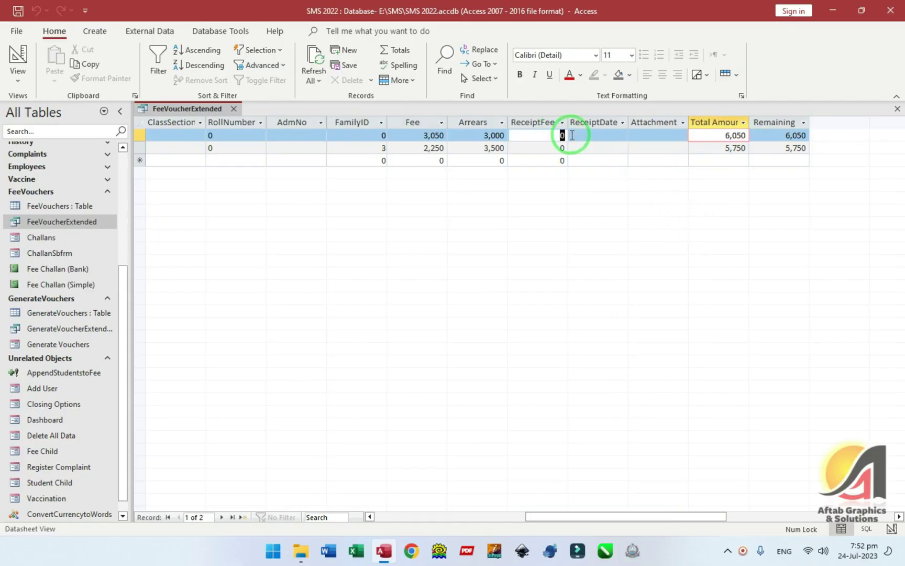
pyautogui.click(780, 135)
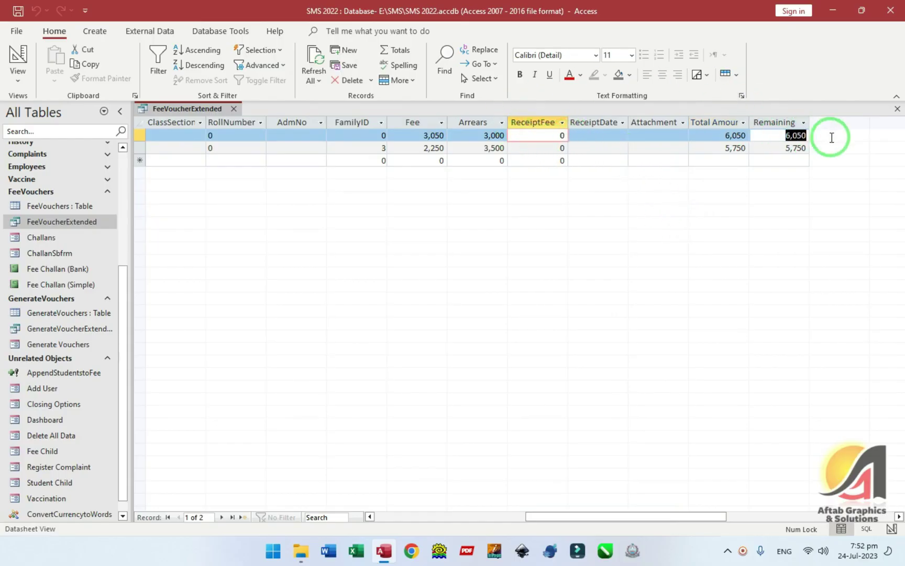
pyautogui.moveTo(644, 517); pyautogui.dragTo(492, 518)
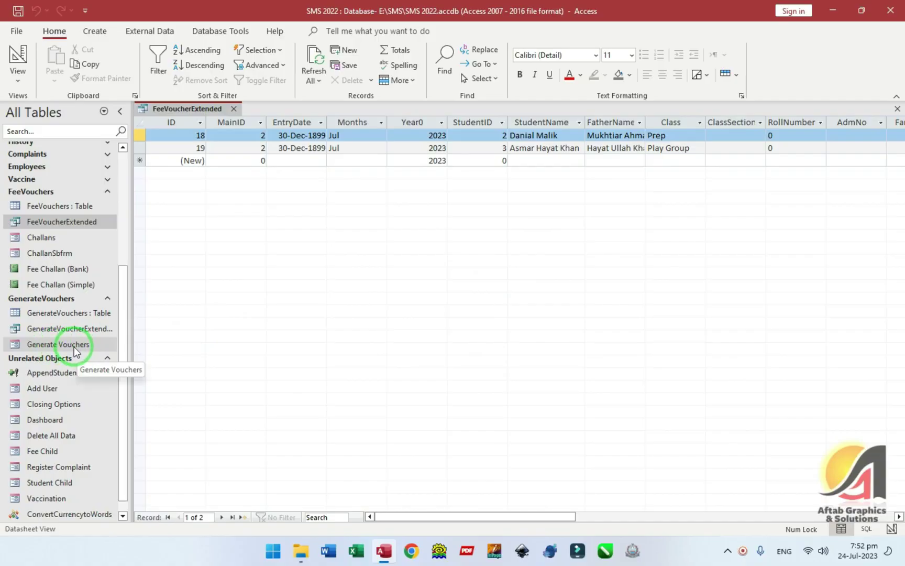
# - Enter today's date, 24-Jul-2023, as the second voucher's EntryDate and close the datasheet
pyautogui.moveTo(278, 135); pyautogui.dragTo(341, 135)
pyautogui.click(309, 149)
pyautogui.click(287, 135)
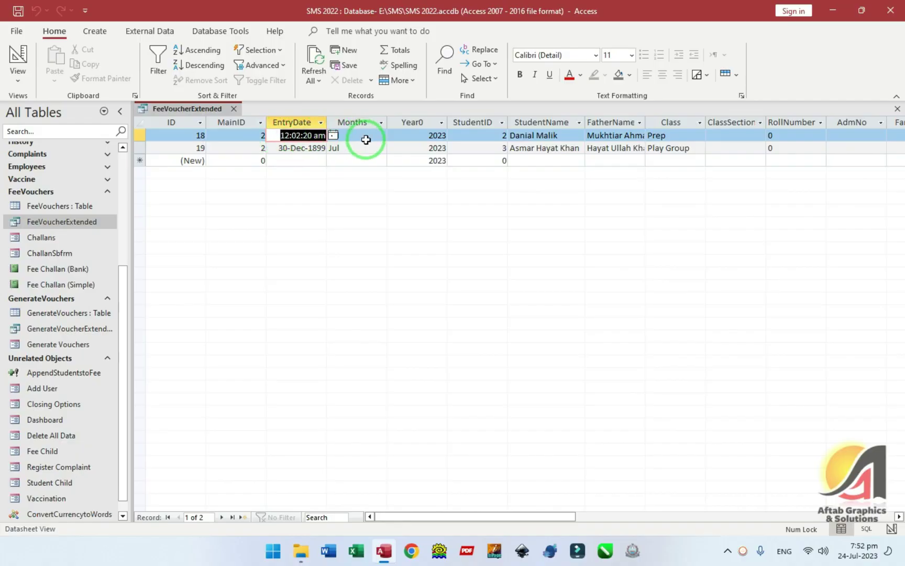
pyautogui.press('Down')
pyautogui.hotkey('ctrl', ';')
pyautogui.press('Up')
pyautogui.hotkey('ctrl', 'w')
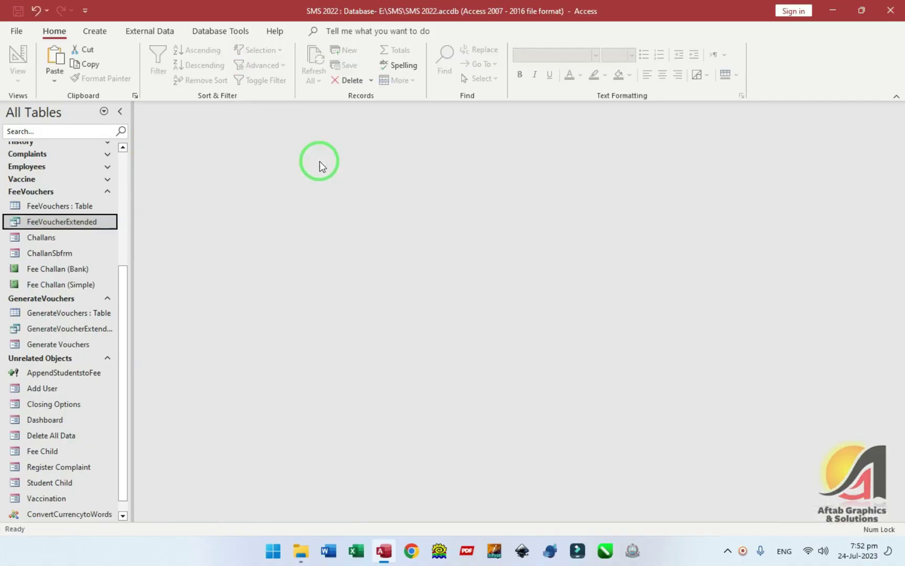
# - Start a new blank Query Design
pyautogui.scroll(1, 64, 242)
pyautogui.click(95, 31)
pyautogui.click(199, 71)
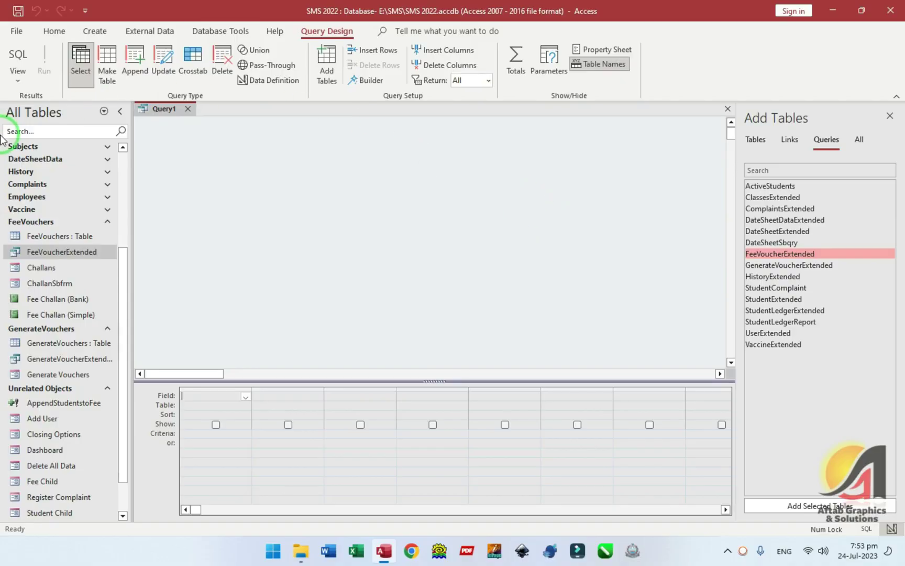
# - Open the FeeVouchers table in Design View
pyautogui.click(46, 236)
pyautogui.rightClick(46, 236)
pyautogui.click(66, 260)
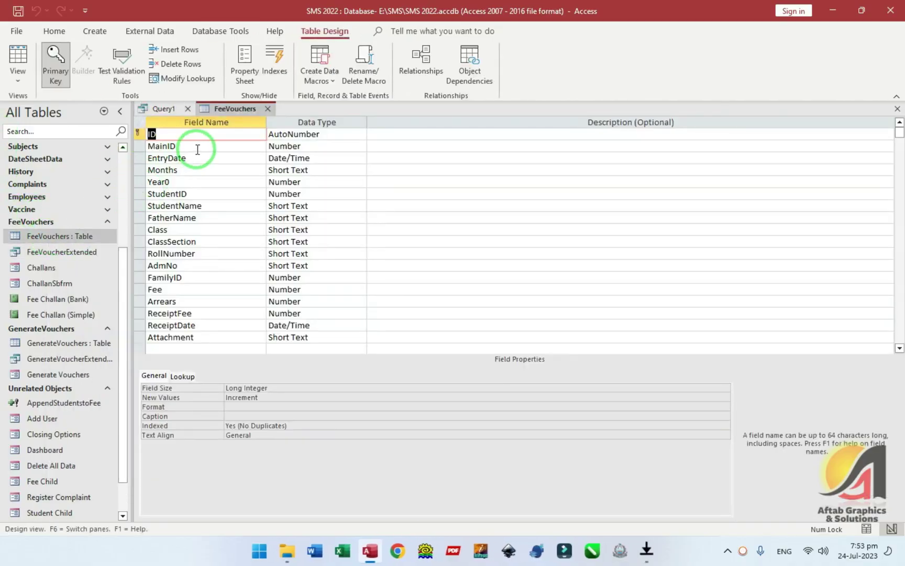
# - Review the MainID field's properties, dismiss the Corel download message, and close FeeVouchers design
pyautogui.keyDown('shift'); pyautogui.click(142, 148); pyautogui.keyUp('shift')
pyautogui.click(152, 147)
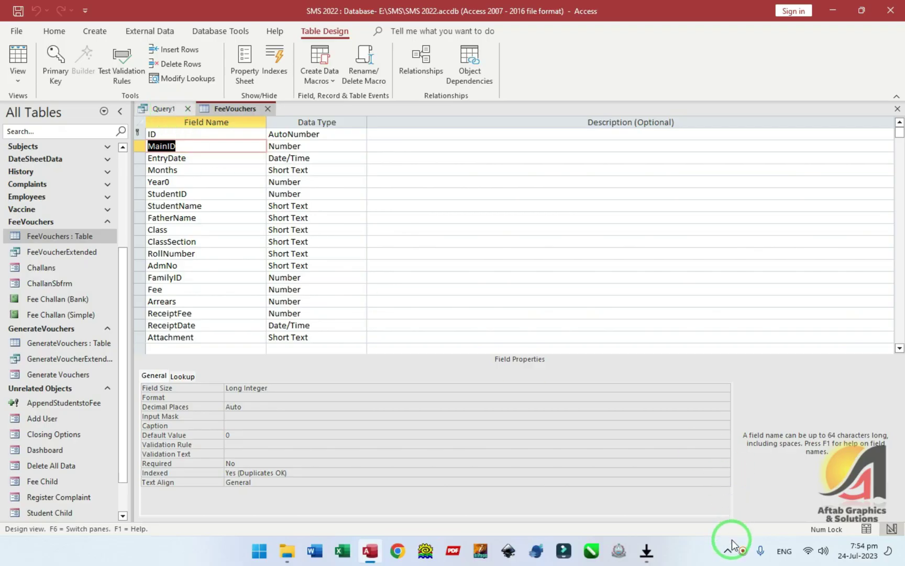
pyautogui.click(647, 551)
pyautogui.click(623, 338)
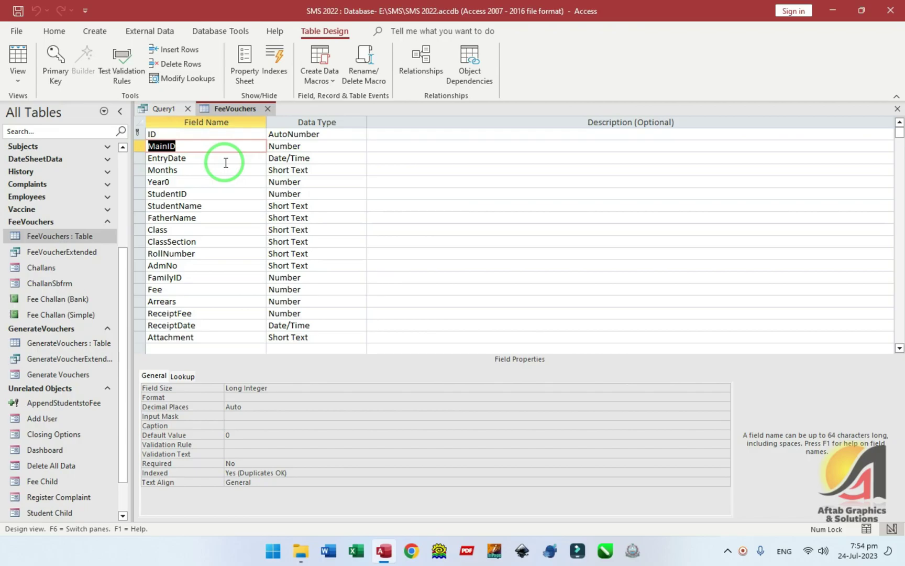
pyautogui.click(267, 109)
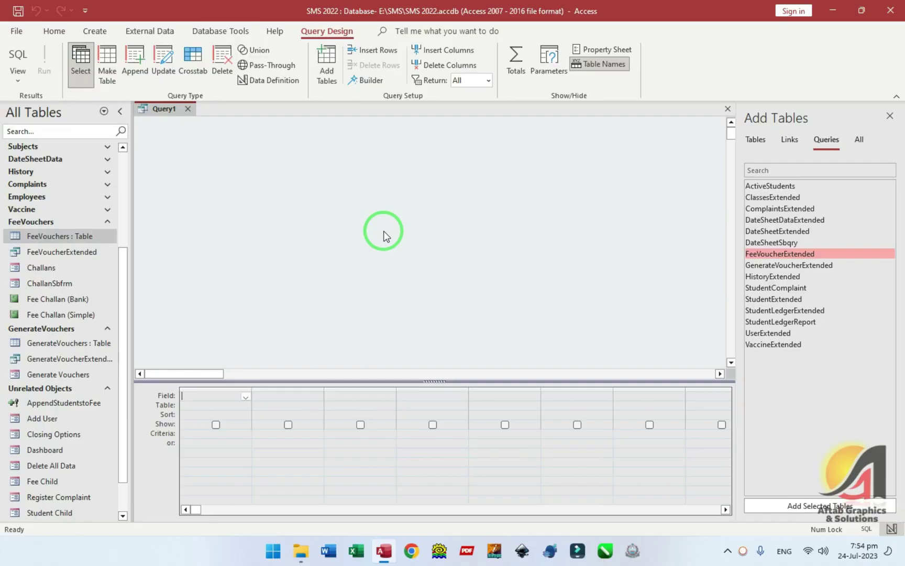
pyautogui.click(18, 79)
pyautogui.click(54, 109)
pyautogui.click(201, 190)
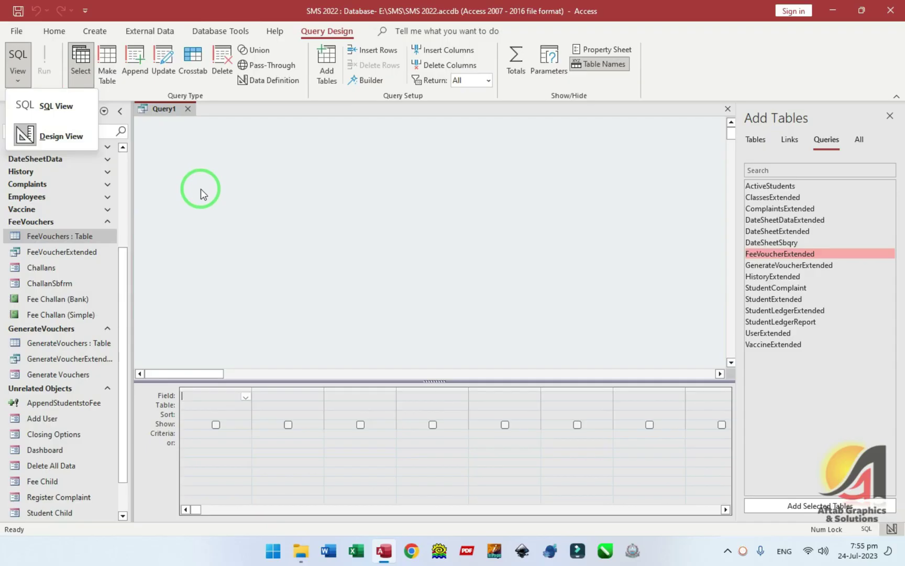
pyautogui.click(201, 188)
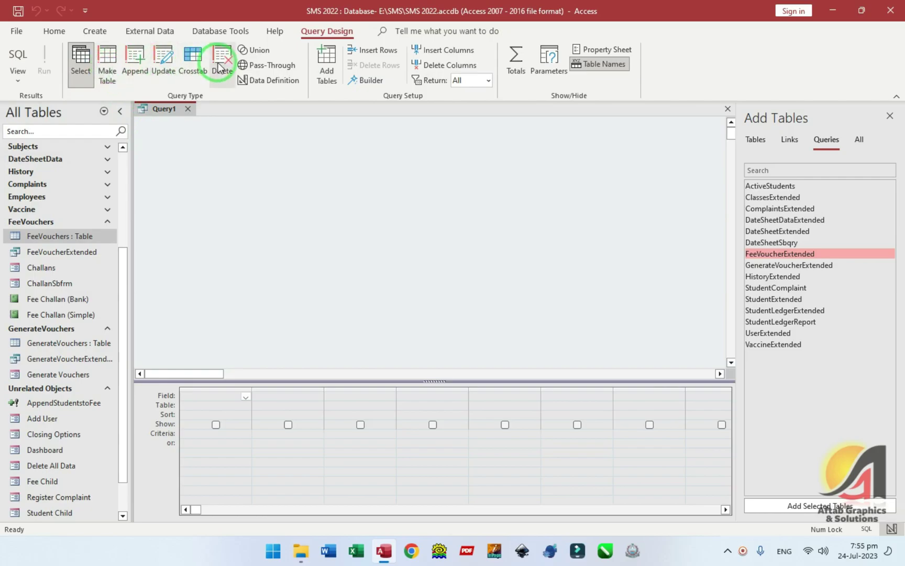
pyautogui.click(18, 70)
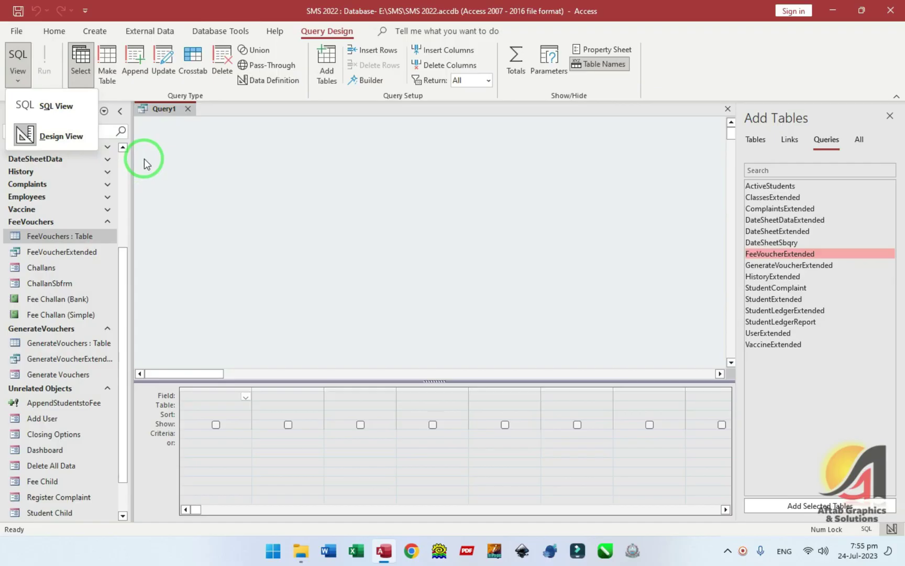
pyautogui.click(166, 160)
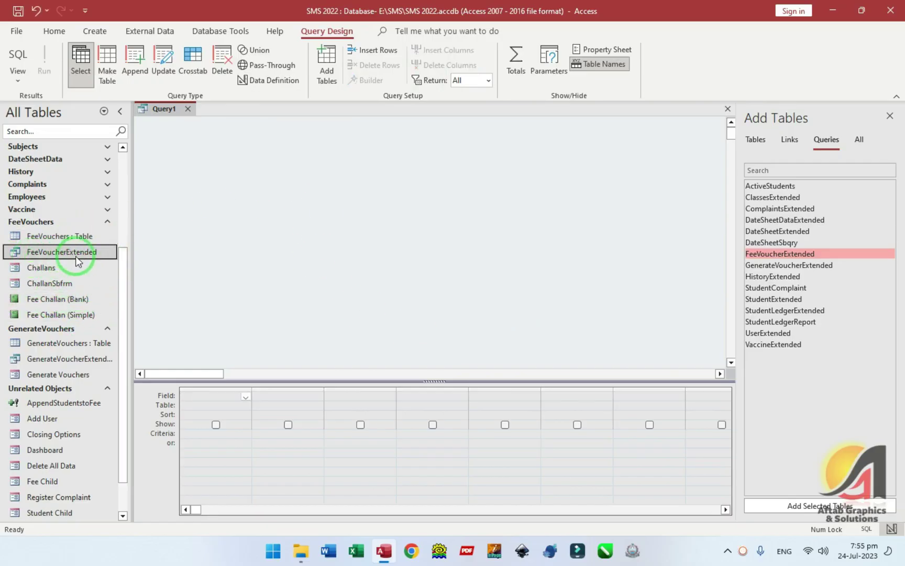
pyautogui.rightClick(52, 252)
pyautogui.click(96, 281)
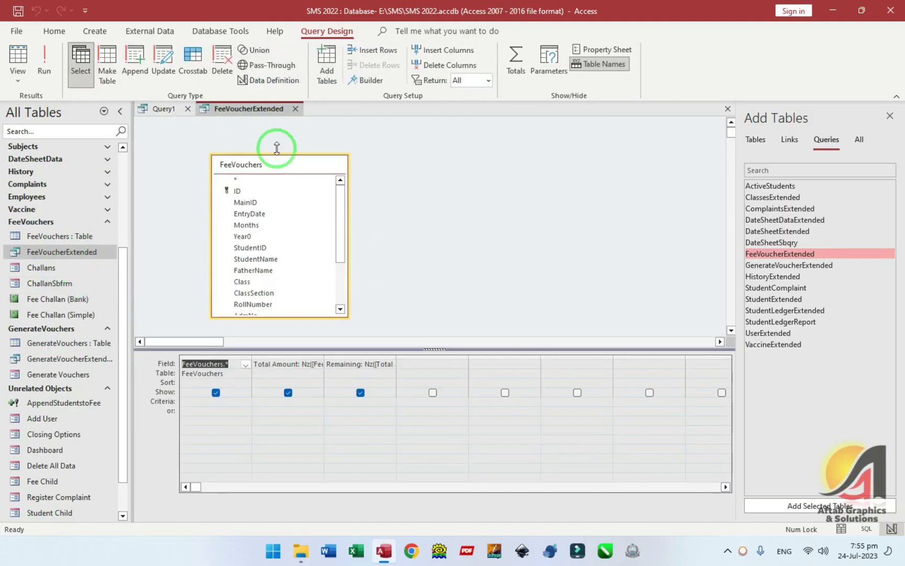
pyautogui.click(22, 73)
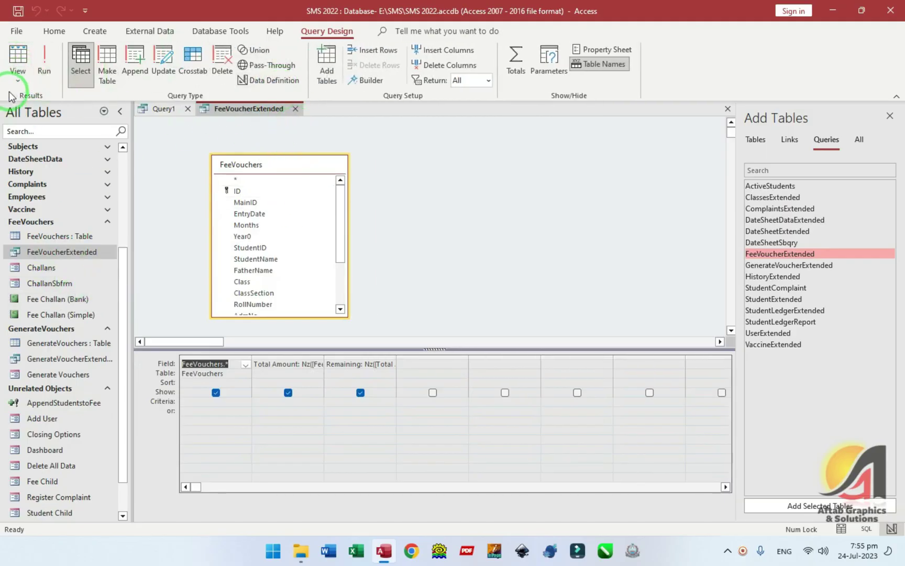
pyautogui.click(34, 137)
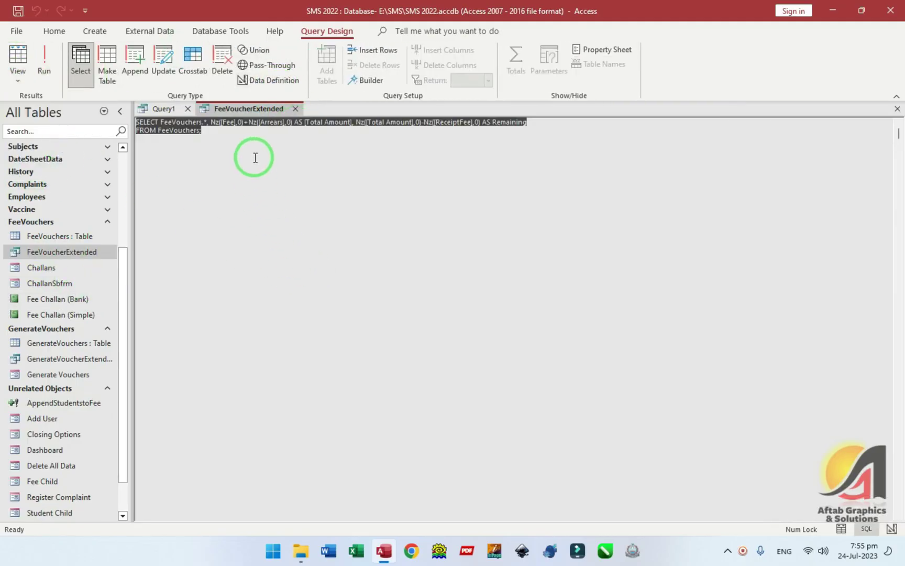
pyautogui.click(251, 157)
pyautogui.doubleClick(162, 124)
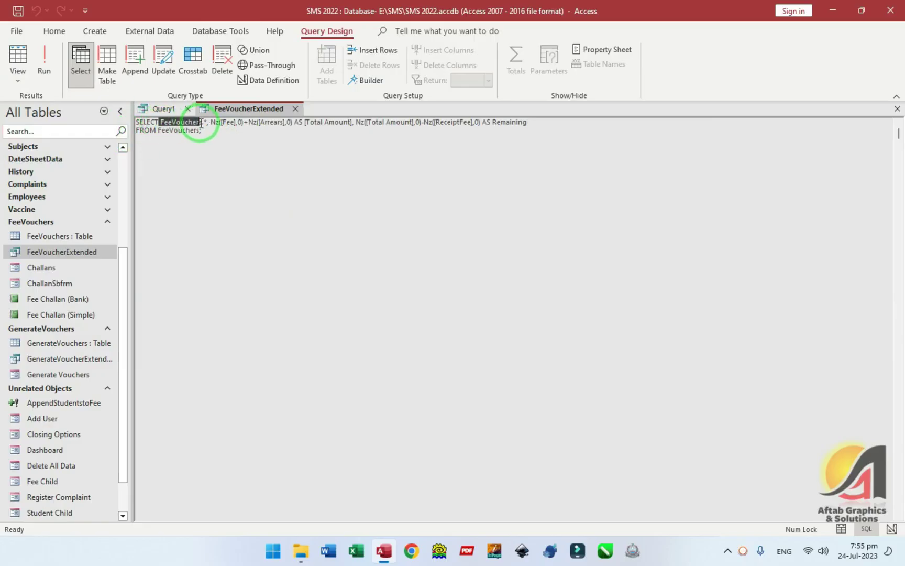
pyautogui.click(214, 128)
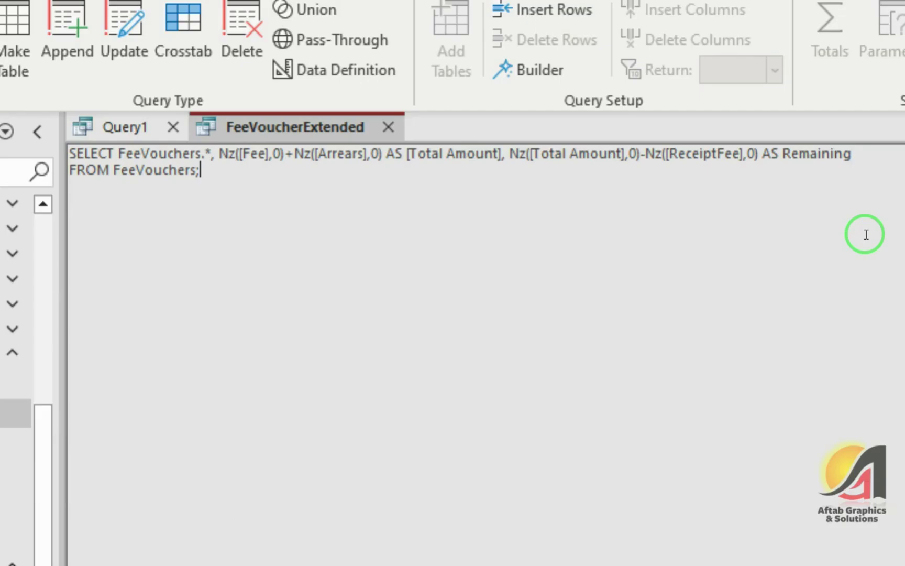
pyautogui.press('Up')
pyautogui.press('Right')
pyautogui.press('Down')
pyautogui.press('BackSpace')
pyautogui.press('Left')
pyautogui.press('Left')
pyautogui.press('Left')
pyautogui.press('Left')
pyautogui.press('Left')
pyautogui.press('Left')
pyautogui.press('Left')
pyautogui.press('Left')
pyautogui.press('Left')
pyautogui.press('Left')
pyautogui.press('Left')
pyautogui.hotkey('shift', 'Right')
pyautogui.hotkey('shift', 'Right')
pyautogui.hotkey('shift', 'Right')
pyautogui.hotkey('shift', 'Right')
pyautogui.hotkey('shift', 'Right')
pyautogui.hotkey('shift', 'Right')
pyautogui.hotkey('shift', 'Right')
pyautogui.hotkey('shift', 'Right')
pyautogui.hotkey('shift', 'Right')
pyautogui.hotkey('shift', 'Right')
pyautogui.hotkey('shift', 'Right')
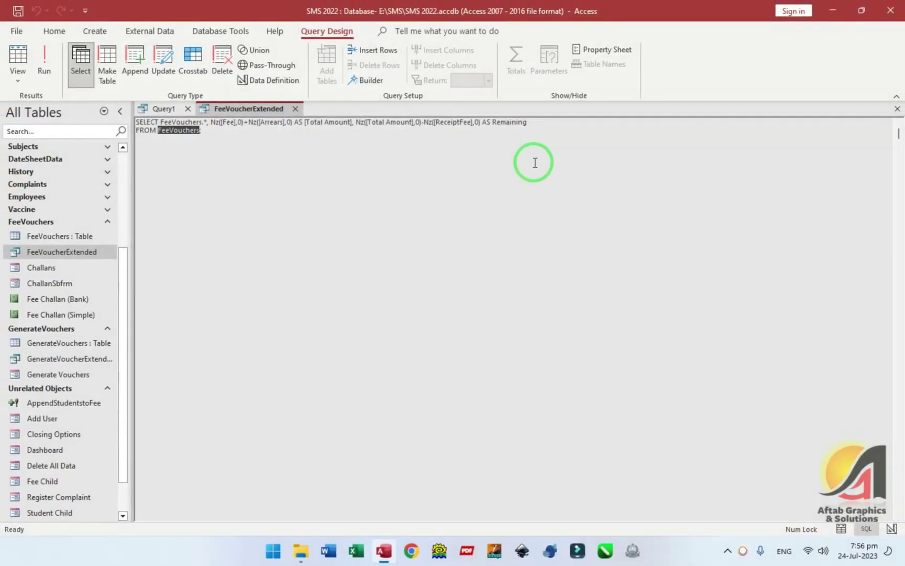
pyautogui.click(296, 108)
pyautogui.doubleClick(56, 254)
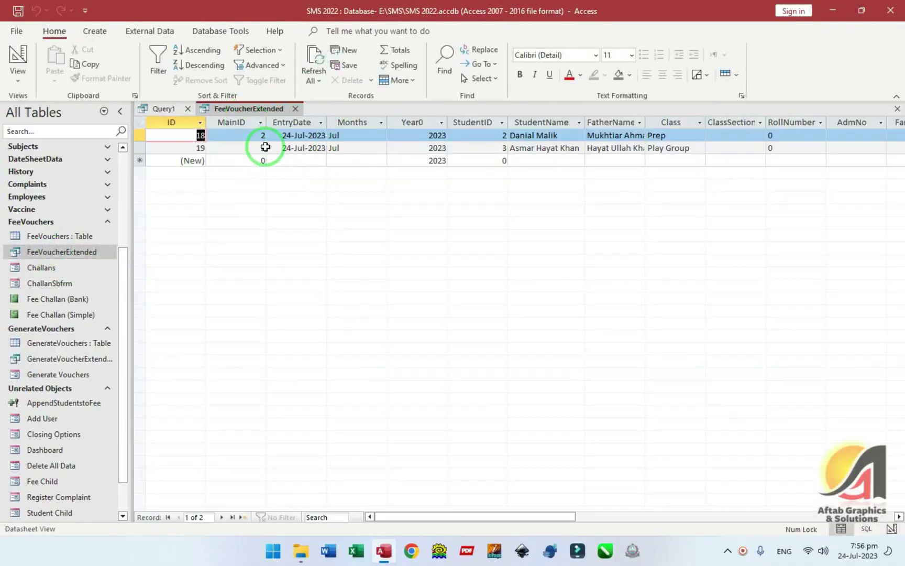
pyautogui.moveTo(439, 516); pyautogui.dragTo(398, 516)
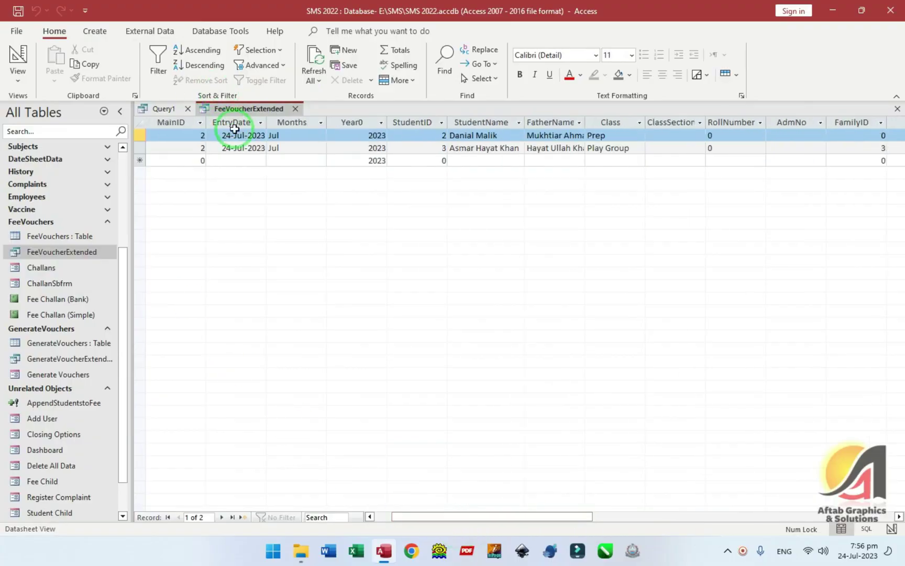
pyautogui.click(295, 108)
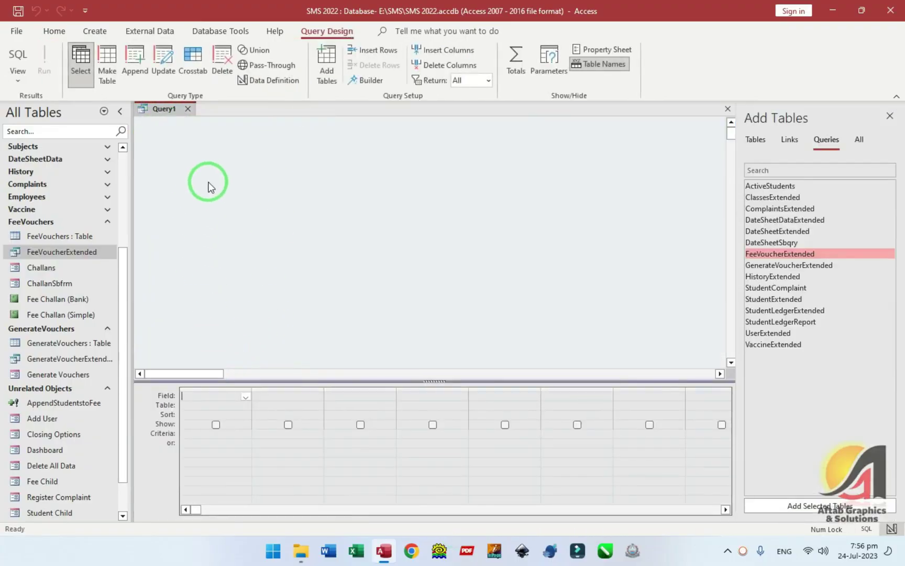
# - Add the FeeVoucherExtended query to Query1 and enlarge its field list
pyautogui.moveTo(43, 251); pyautogui.dragTo(227, 148)
pyautogui.click(827, 141)
pyautogui.moveTo(273, 229); pyautogui.dragTo(324, 336)
pyautogui.moveTo(242, 156); pyautogui.dragTo(238, 146)
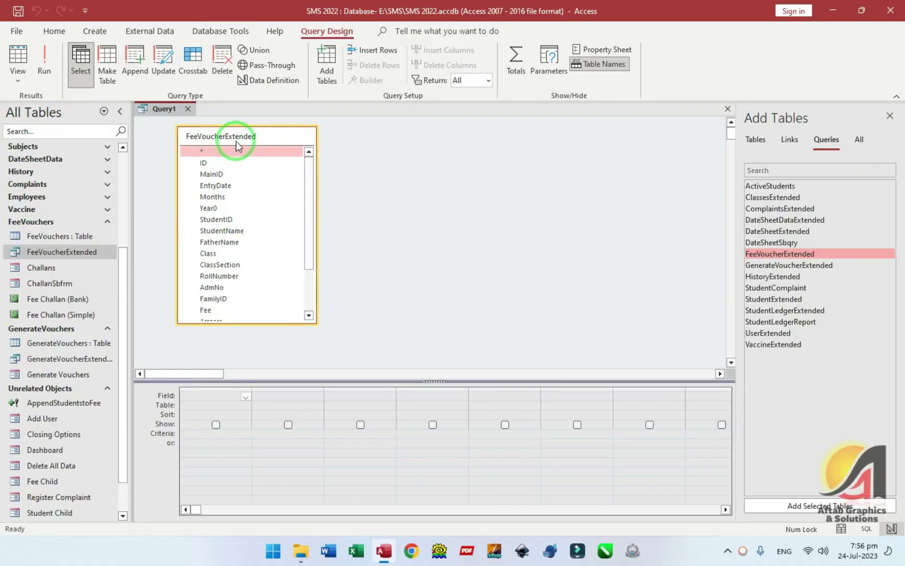
# - Add the ID, MainID and EntryDate fields to the query grid
pyautogui.doubleClick(203, 163)
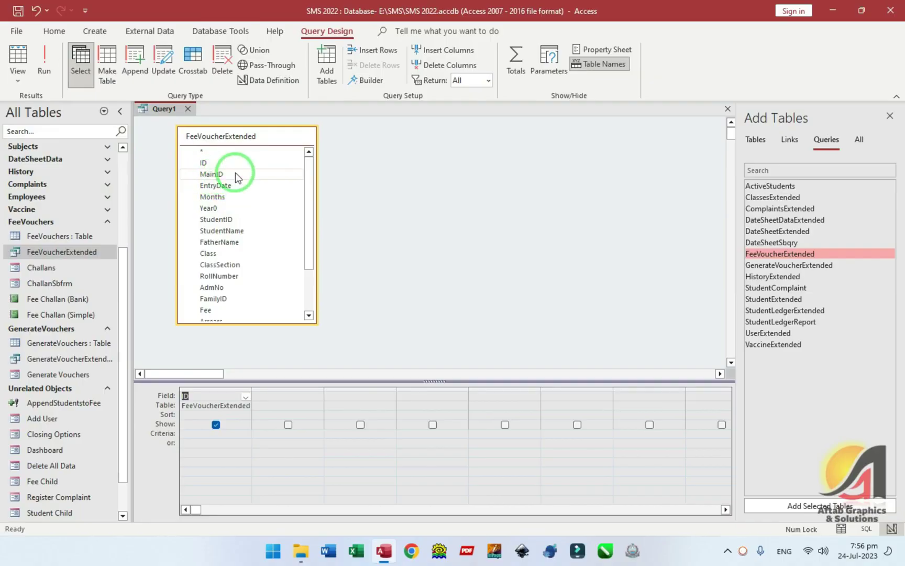
pyautogui.click(213, 176)
pyautogui.doubleClick(213, 176)
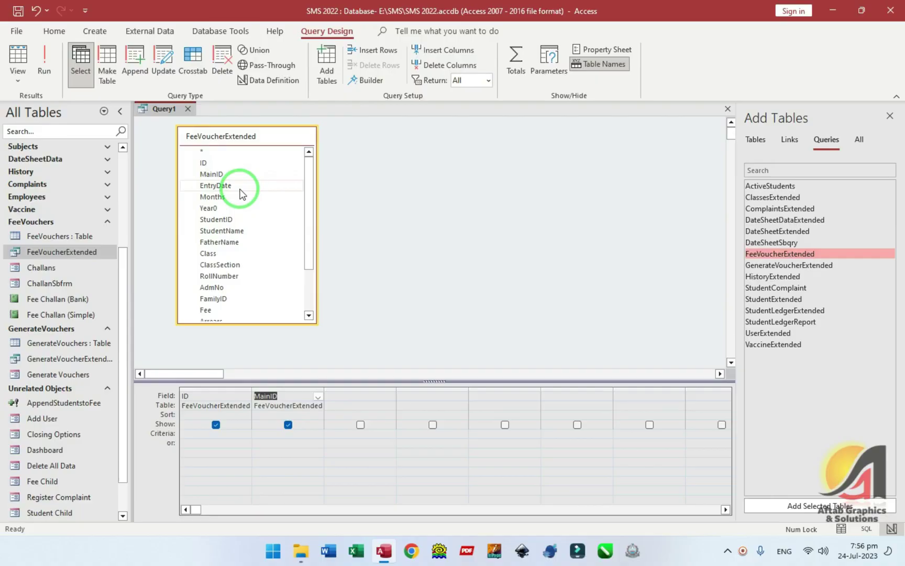
pyautogui.moveTo(216, 190); pyautogui.dragTo(272, 402)
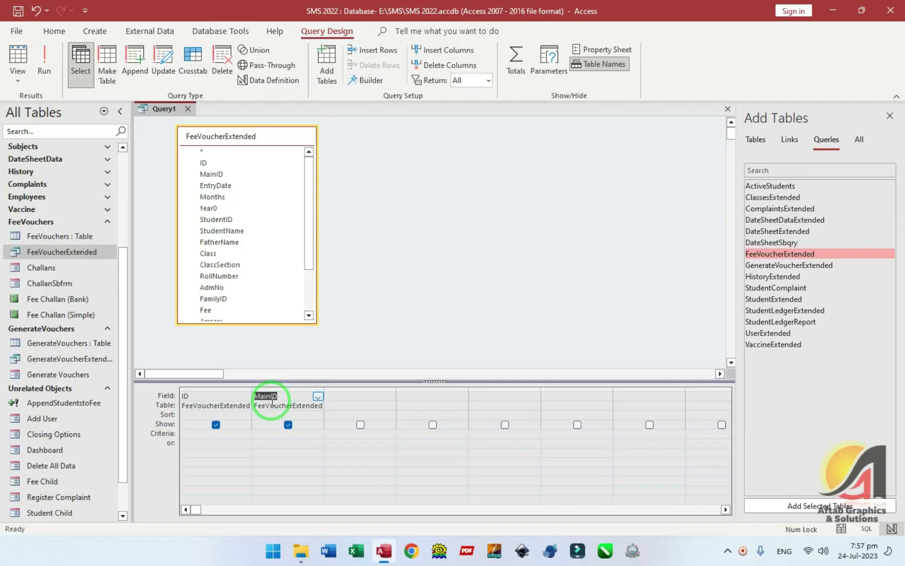
pyautogui.click(257, 196)
pyautogui.doubleClick(239, 188)
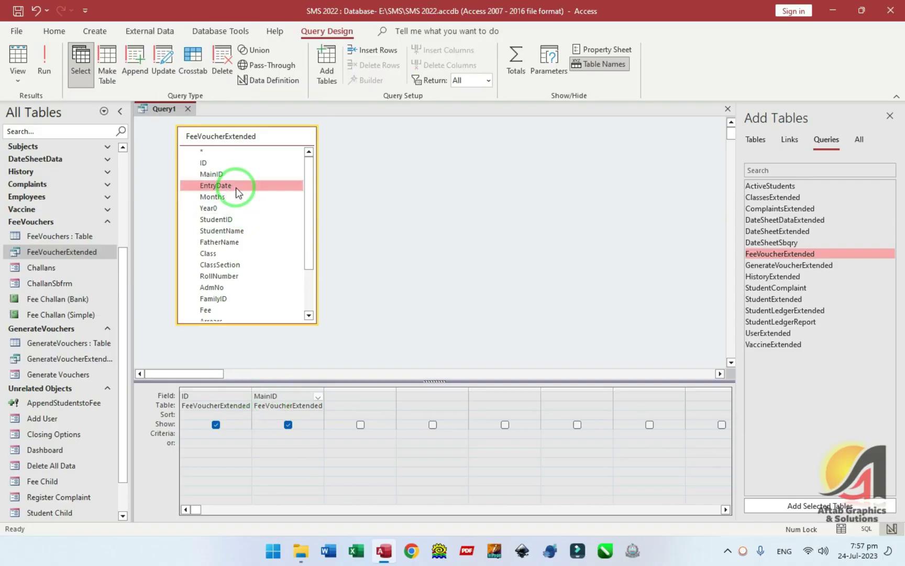
# - Browse the Months, EntryDate and lower fields of the FeeVoucherExtended list
pyautogui.click(216, 199)
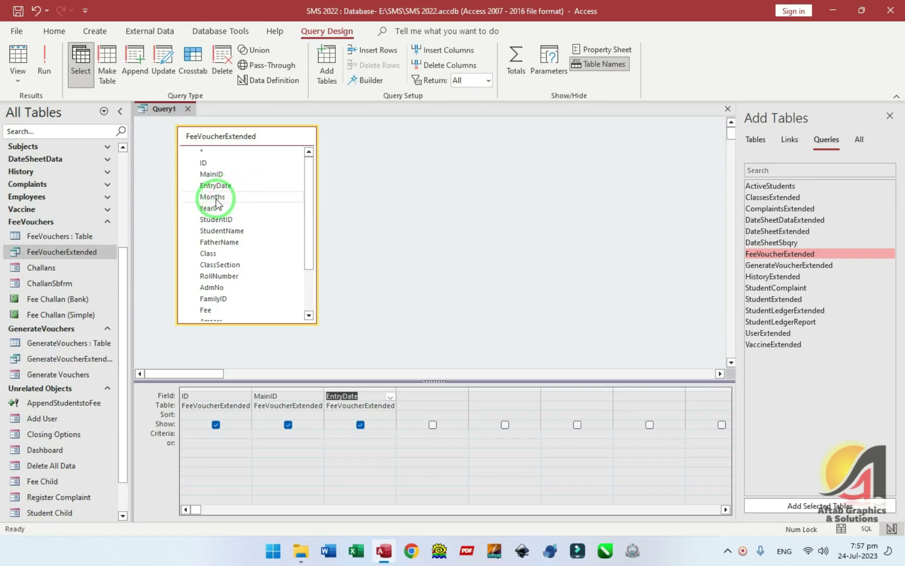
pyautogui.scroll(-2, 246, 231)
pyautogui.click(225, 293)
pyautogui.scroll(2, 247, 224)
pyautogui.click(212, 197)
pyautogui.click(212, 191)
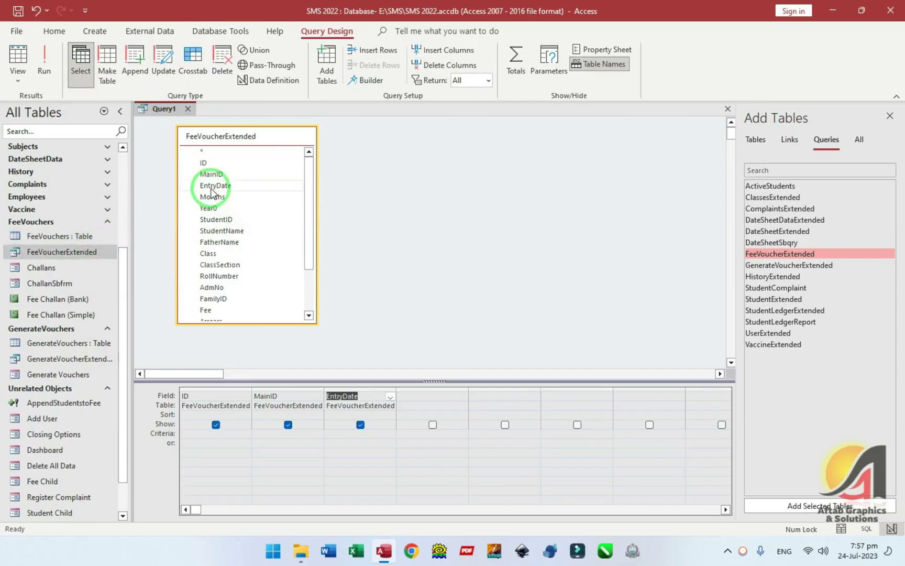
pyautogui.scroll(-2, 212, 193)
pyautogui.click(212, 195)
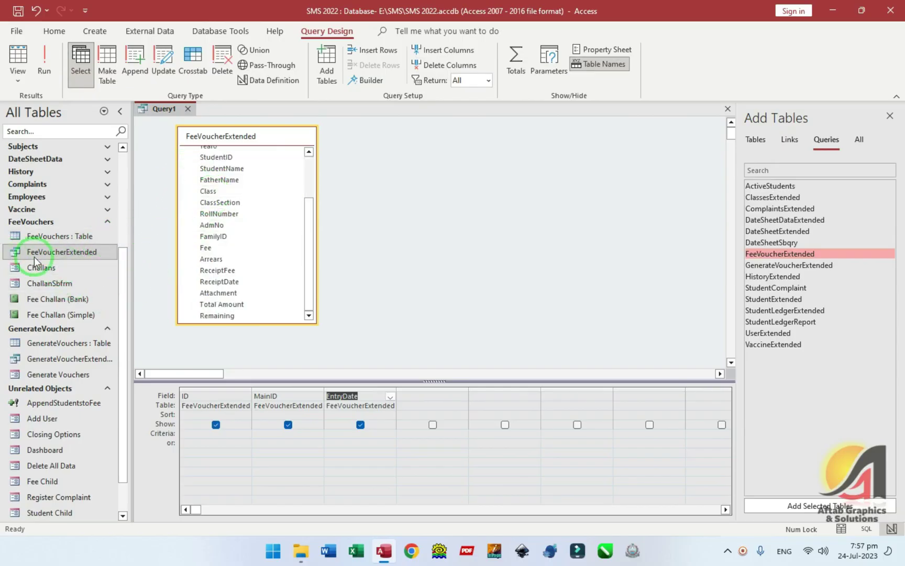
pyautogui.click(236, 248)
pyautogui.scroll(3, 236, 225)
# - Select the Months and Year0 fields, then close Query1 without saving changes
pyautogui.click(220, 185)
pyautogui.click(212, 197)
pyautogui.click(212, 198)
pyautogui.moveTo(212, 200); pyautogui.dragTo(211, 204)
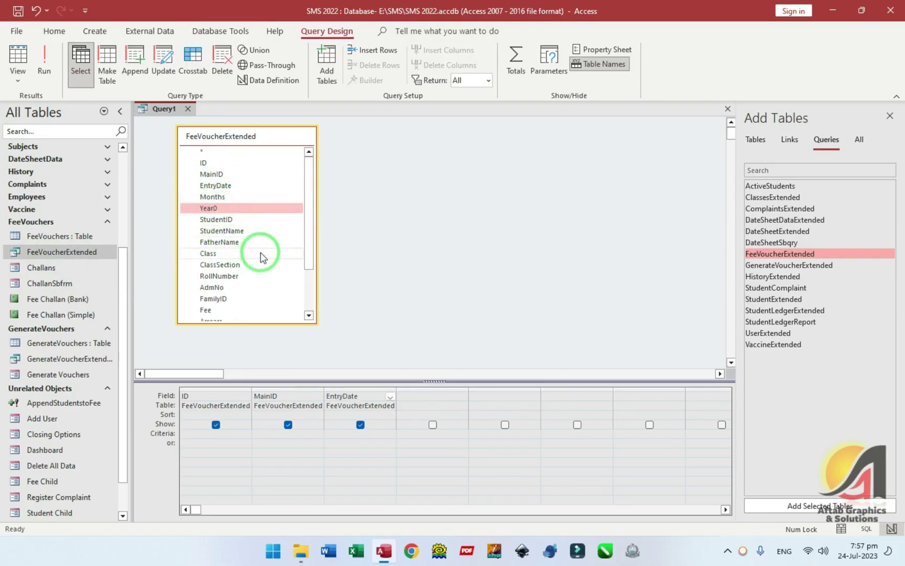
pyautogui.scroll(-2, 257, 257)
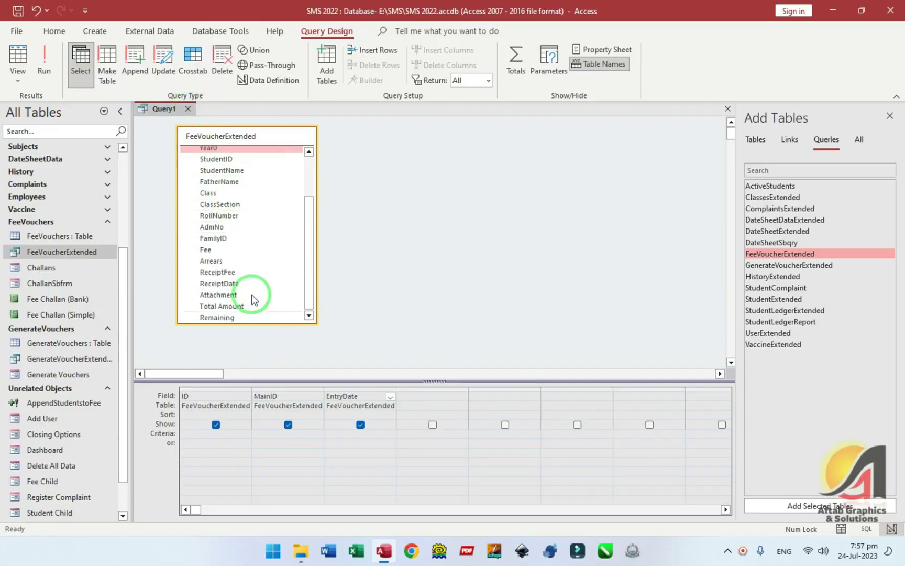
pyautogui.click(186, 110)
pyautogui.click(457, 309)
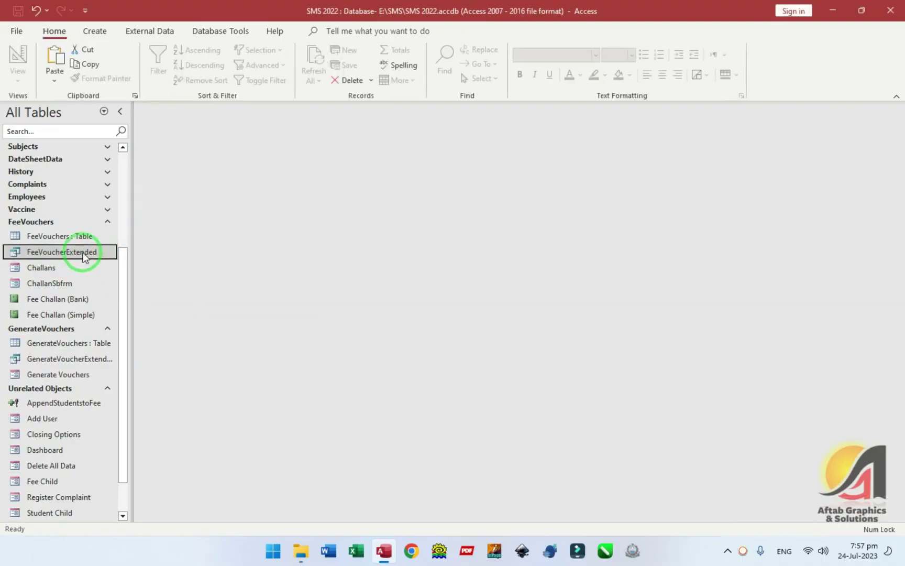
# - In FeeVoucherExtended's design, add the calculated field For: [Monnths] & " " & [Year0] and widen its column
pyautogui.rightClick(84, 252)
pyautogui.click(131, 279)
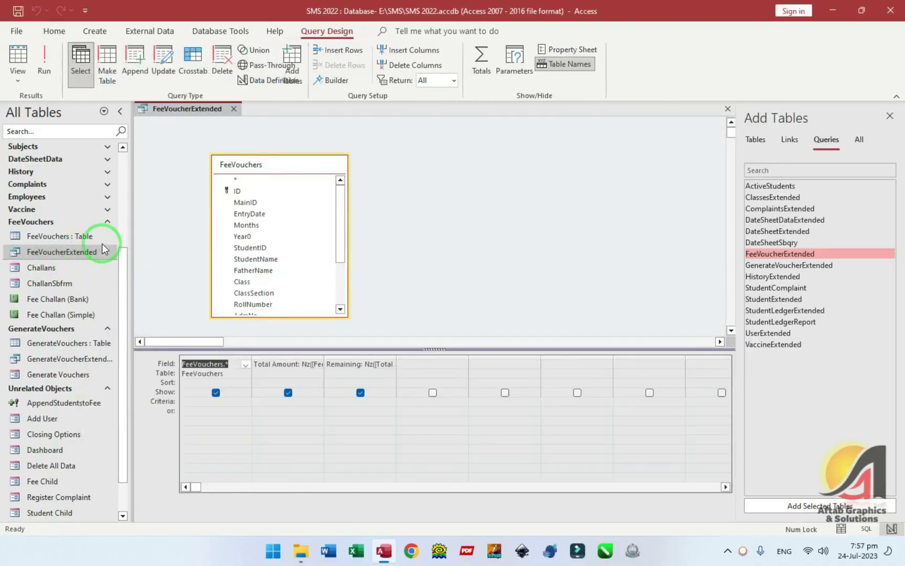
pyautogui.press('Tab')
pyautogui.press('Tab')
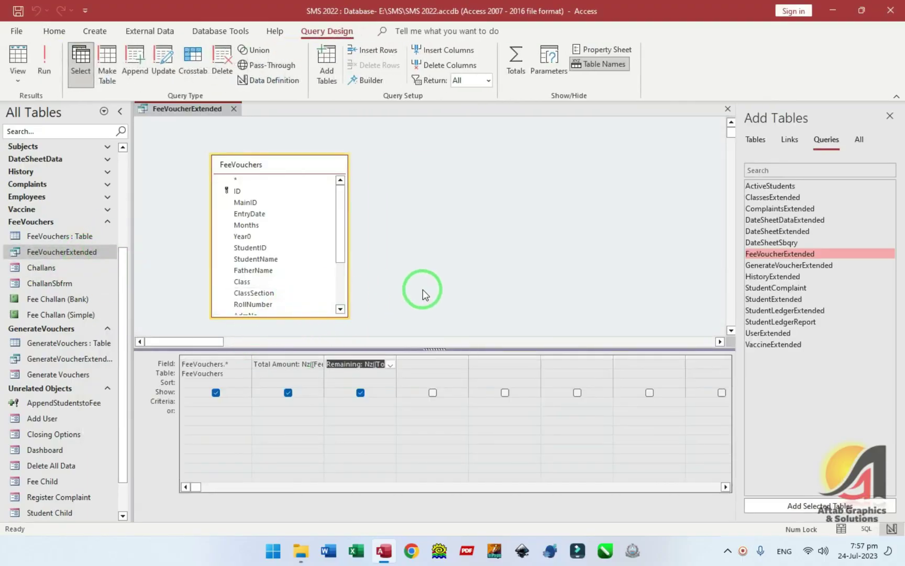
pyautogui.write('For')
pyautogui.write(': [')
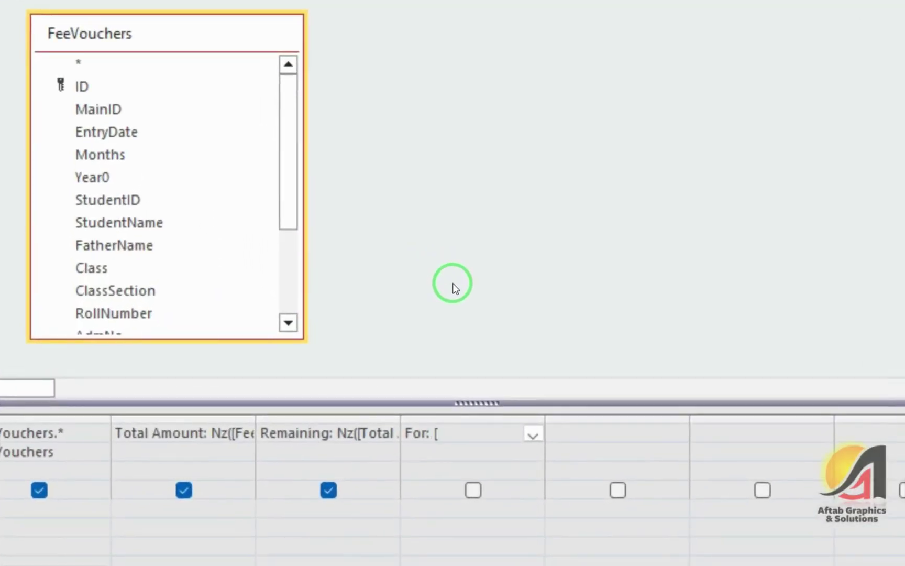
pyautogui.write('Monnths')
pyautogui.press('BackSpace')
pyautogui.write('n')
pyautogui.press('BackSpace')
pyautogui.press('BackSpace')
pyautogui.write('nths')
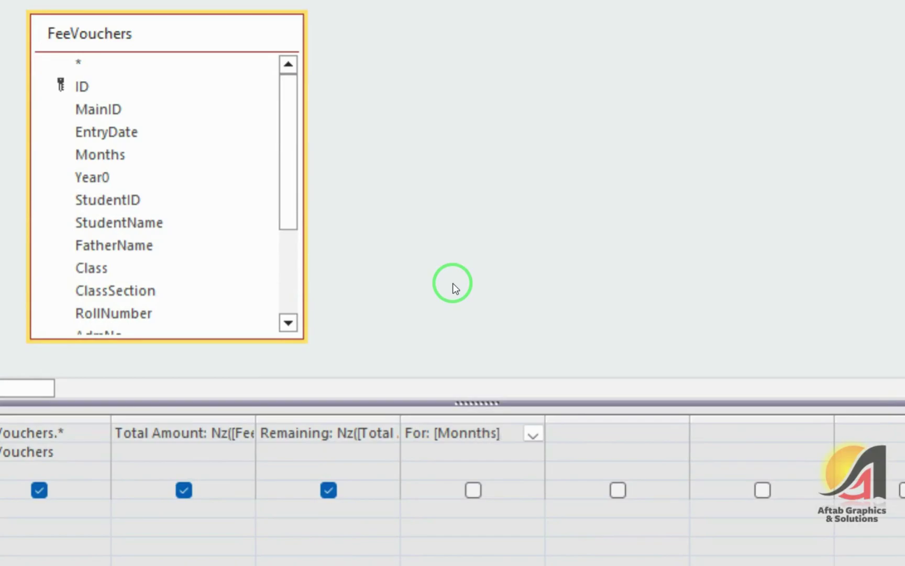
pyautogui.write('] & " "')
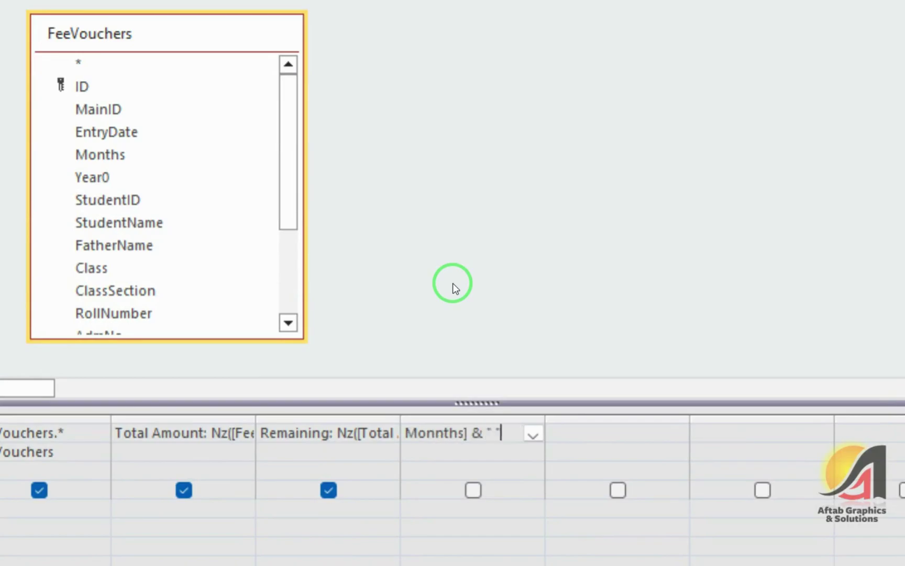
pyautogui.write(' & [')
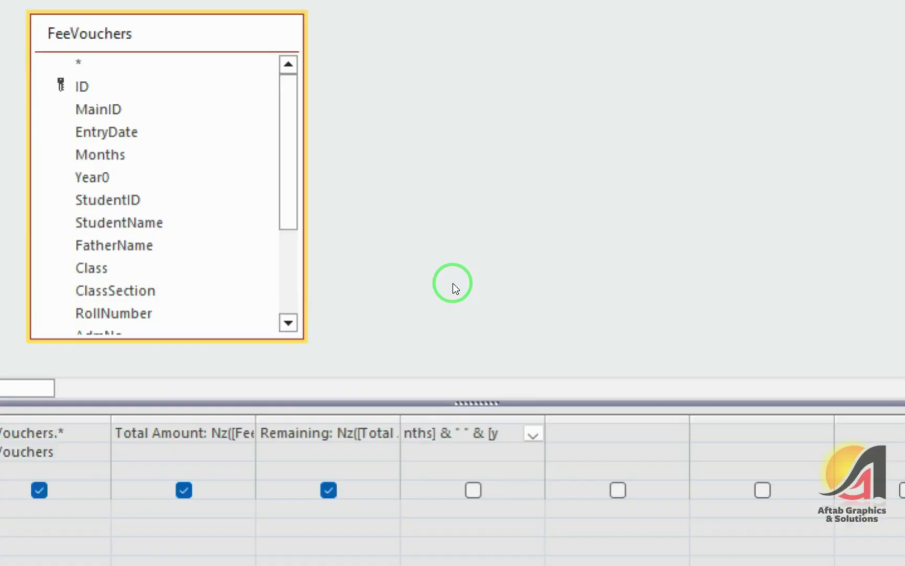
pyautogui.write('Year0]')
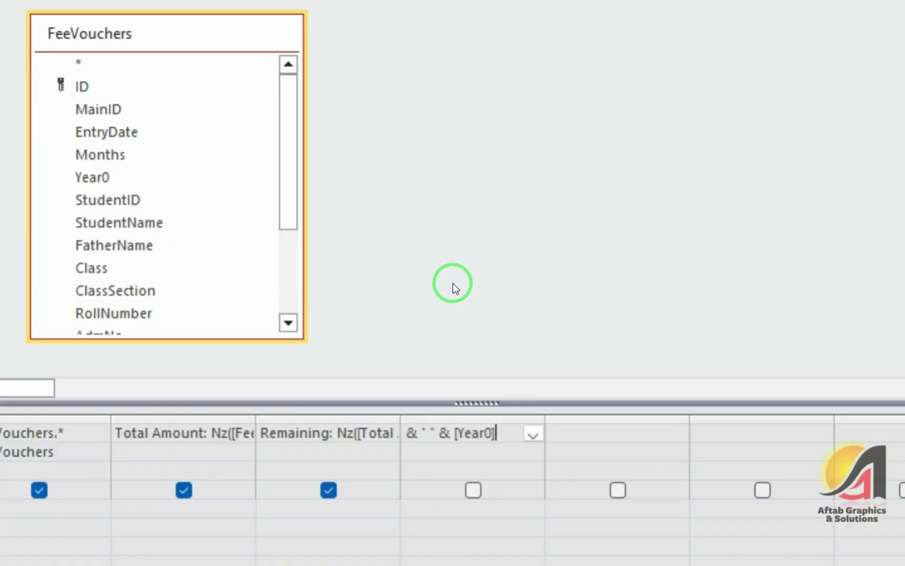
pyautogui.press('Tab')
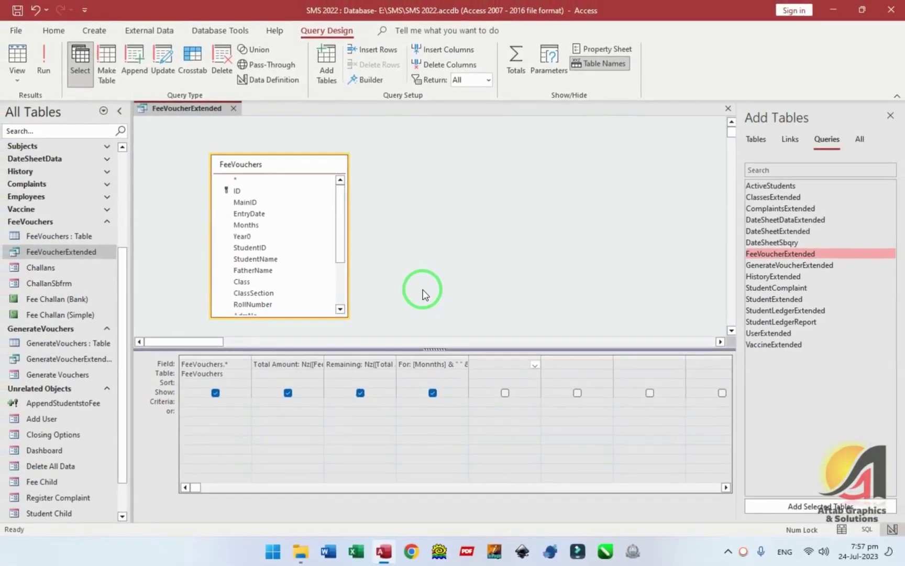
pyautogui.doubleClick(468, 356)
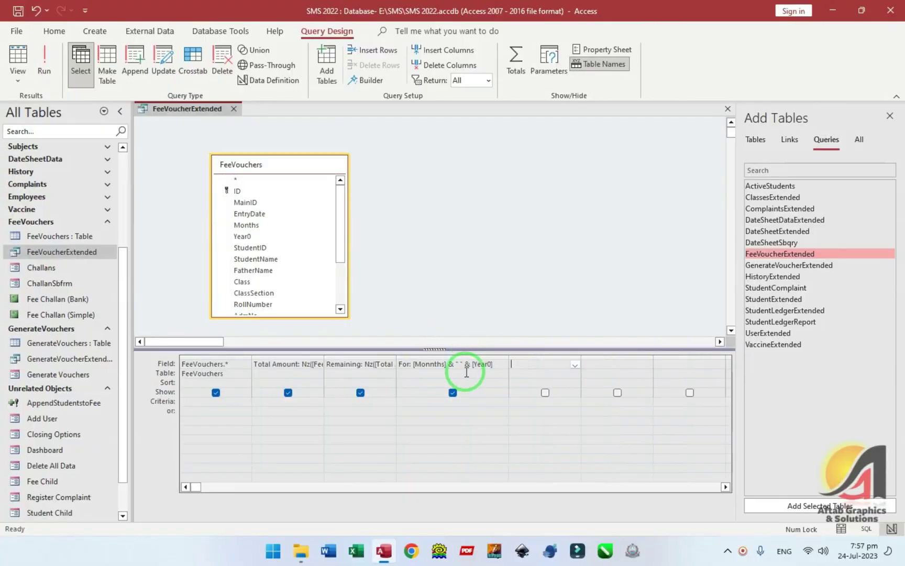
# - Run the query, cancel the Monnths parameter prompt, and inspect the For values of both records
pyautogui.click(18, 58)
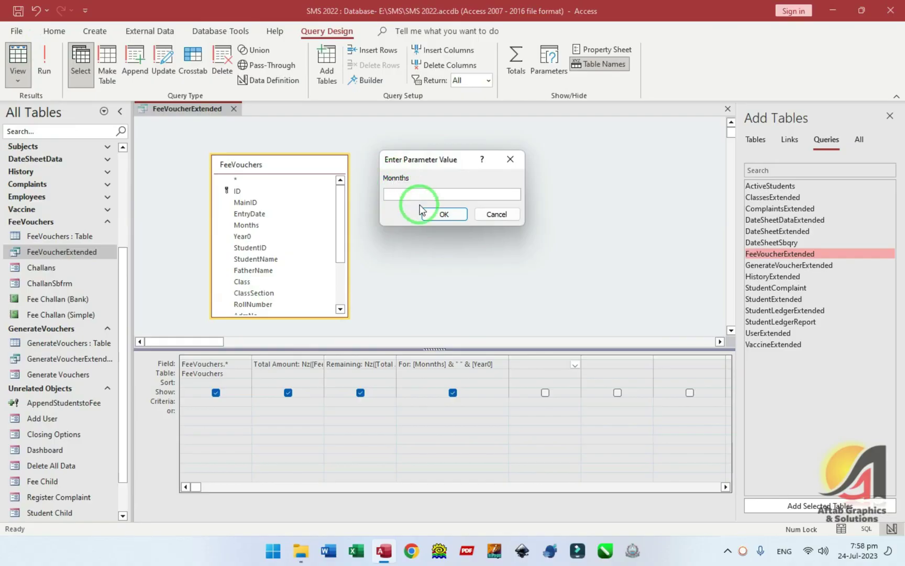
pyautogui.click(497, 215)
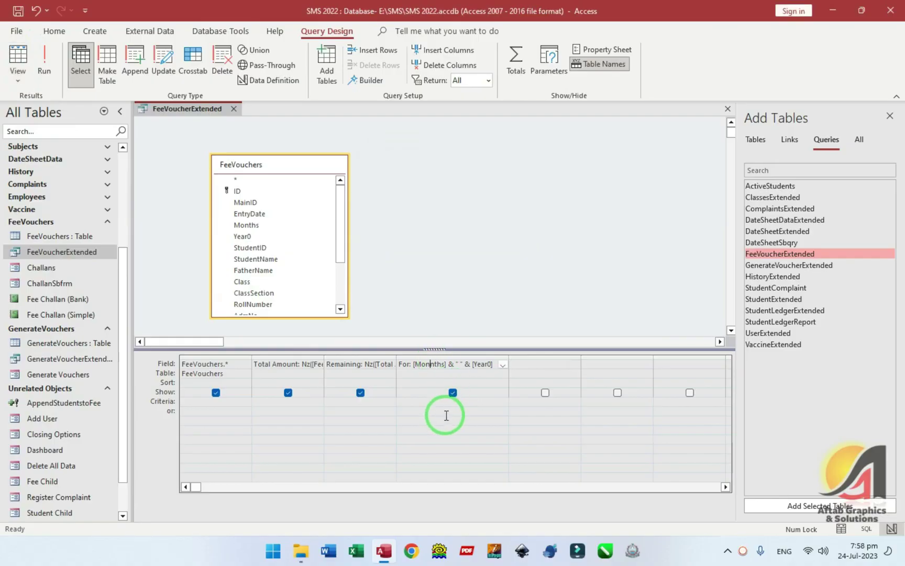
pyautogui.click(18, 59)
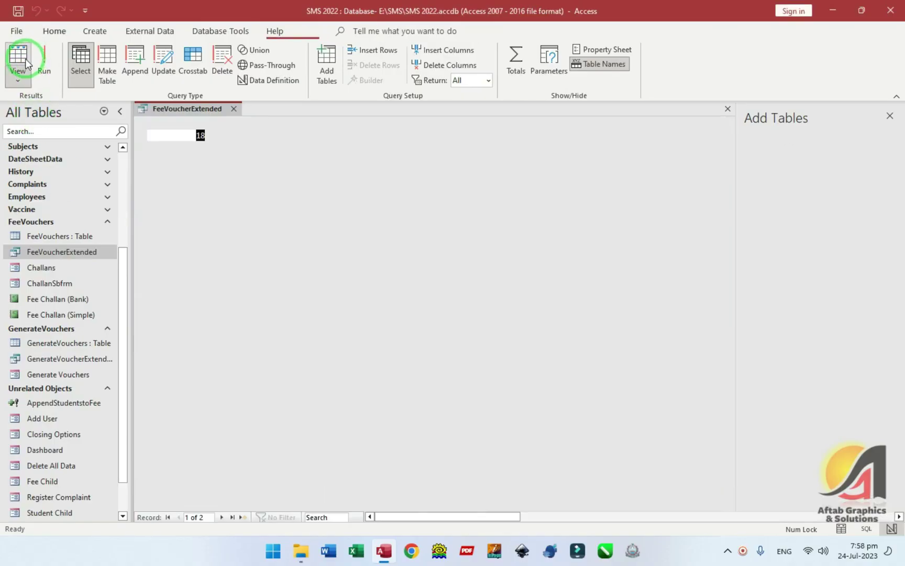
pyautogui.moveTo(511, 519); pyautogui.dragTo(705, 518)
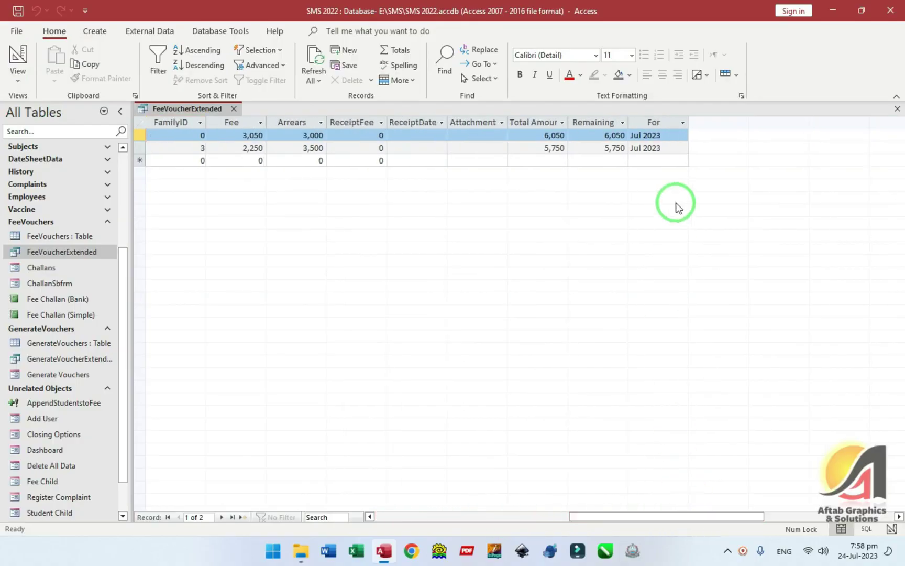
pyautogui.click(642, 135)
pyautogui.moveTo(673, 516); pyautogui.dragTo(437, 522)
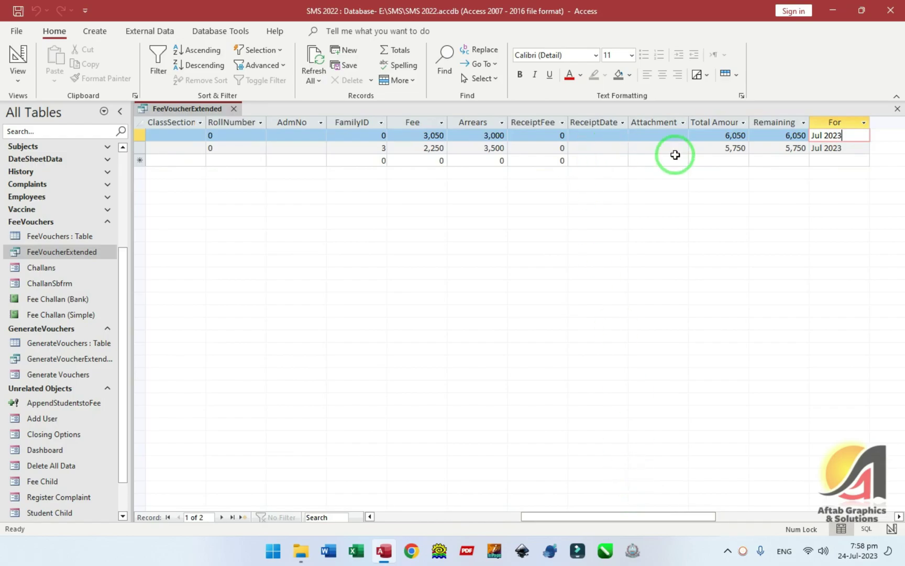
pyautogui.press('Down')
# - Fix the For expression to use [Months] with a comma, confirm 'Jul, 2023', and close the query
pyautogui.click(18, 62)
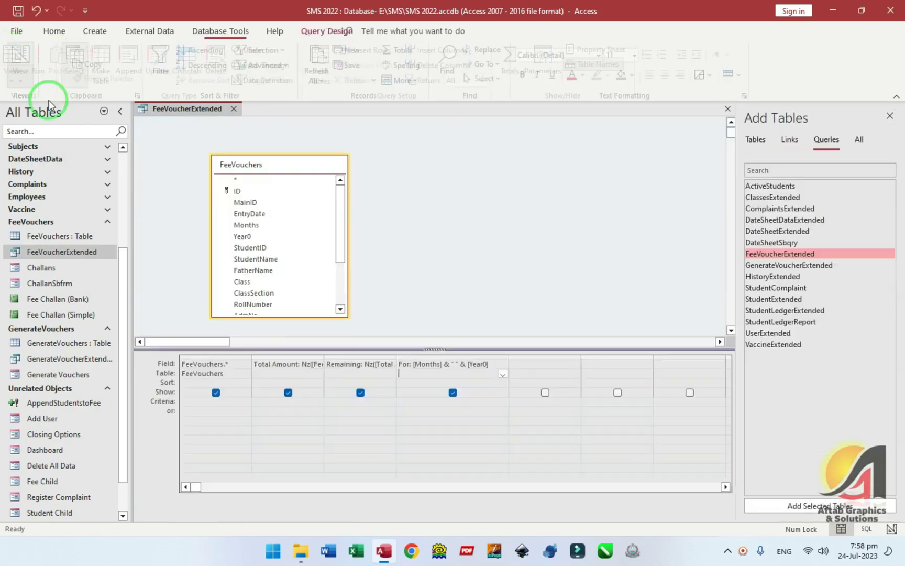
pyautogui.click(451, 364)
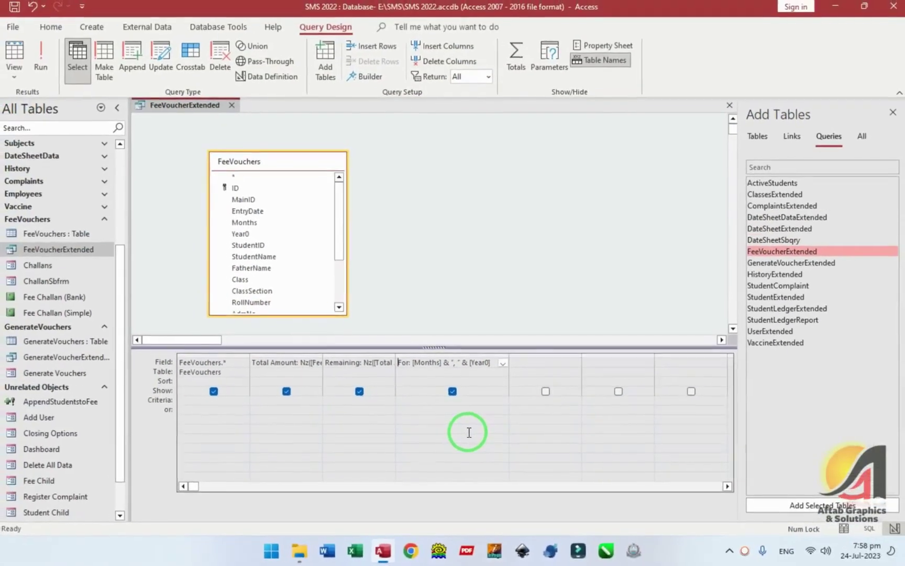
pyautogui.click(13, 63)
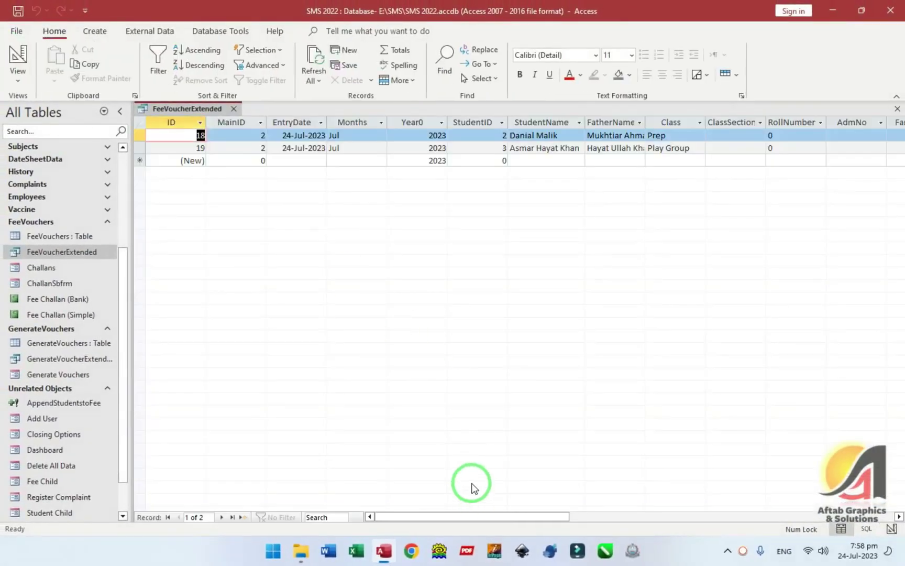
pyautogui.moveTo(542, 518); pyautogui.dragTo(801, 517)
pyautogui.click(398, 138)
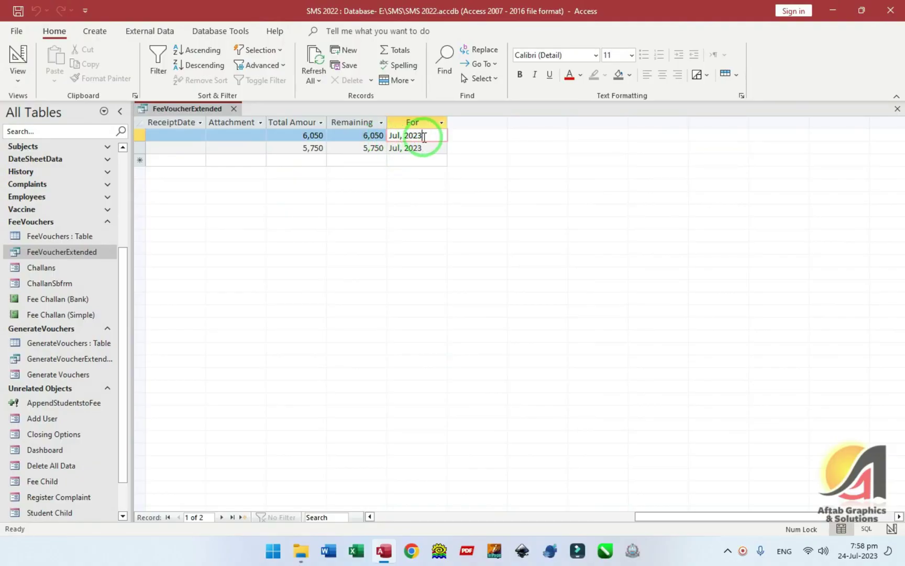
pyautogui.press('Down')
pyautogui.press('Up')
pyautogui.click(411, 148)
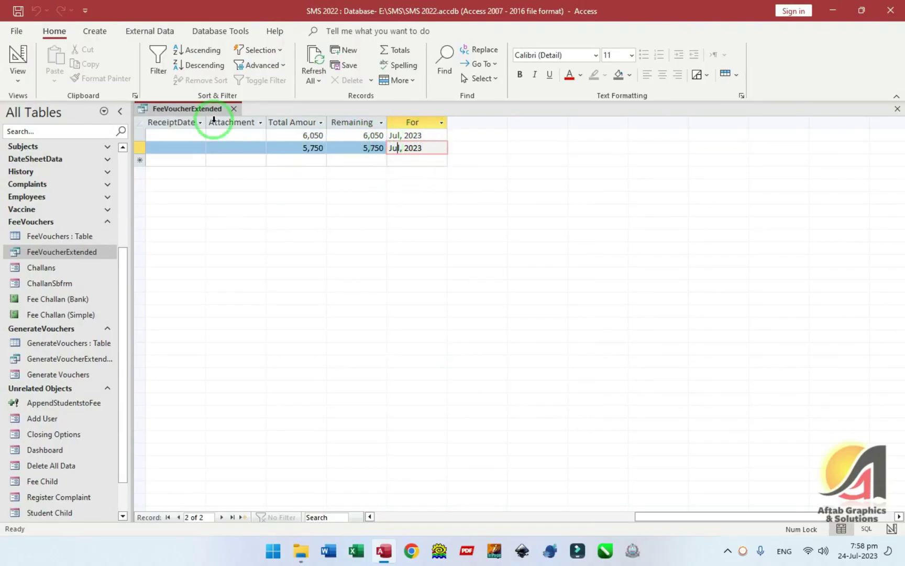
pyautogui.click(233, 109)
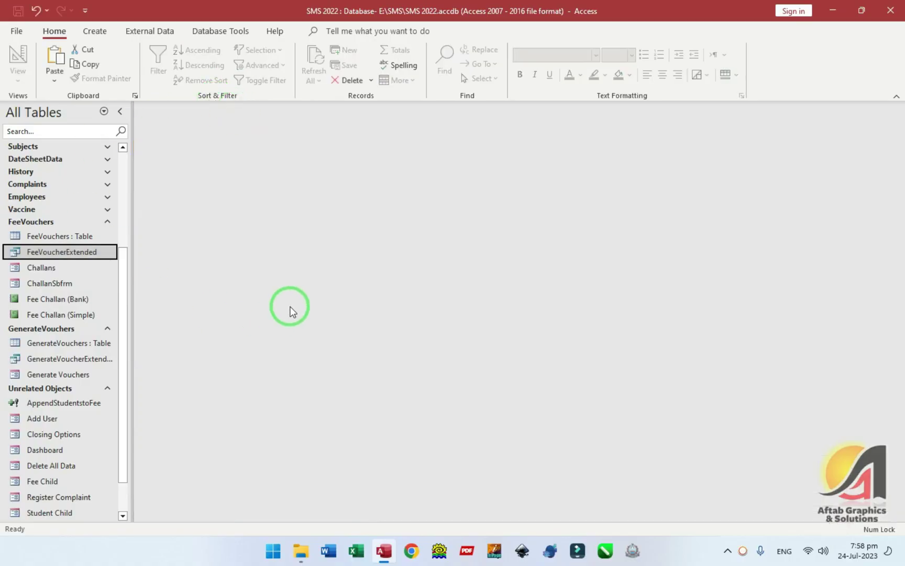
# - Create a new design query on FeeVoucherExtended and add the ID, MainID and EntryDate fields
pyautogui.click(94, 31)
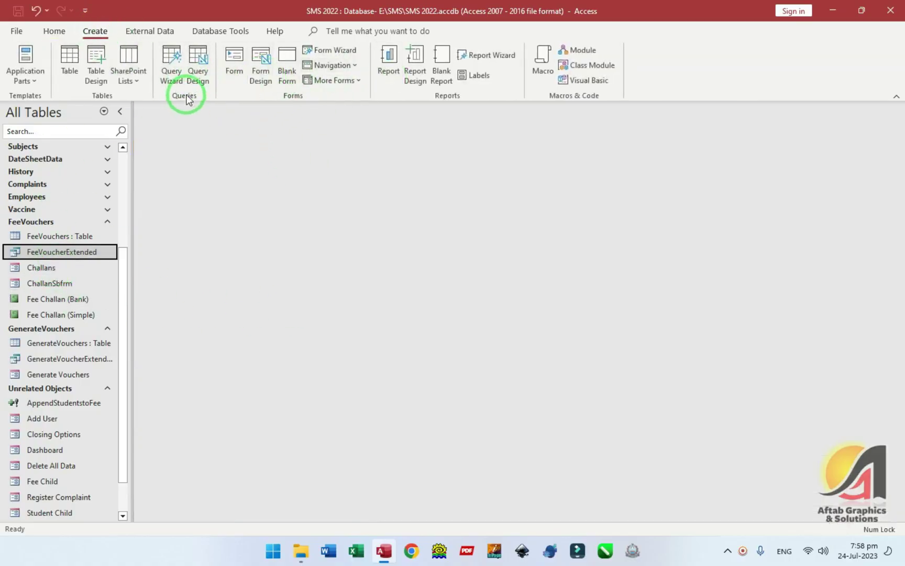
pyautogui.click(198, 73)
pyautogui.moveTo(79, 252); pyautogui.dragTo(283, 197)
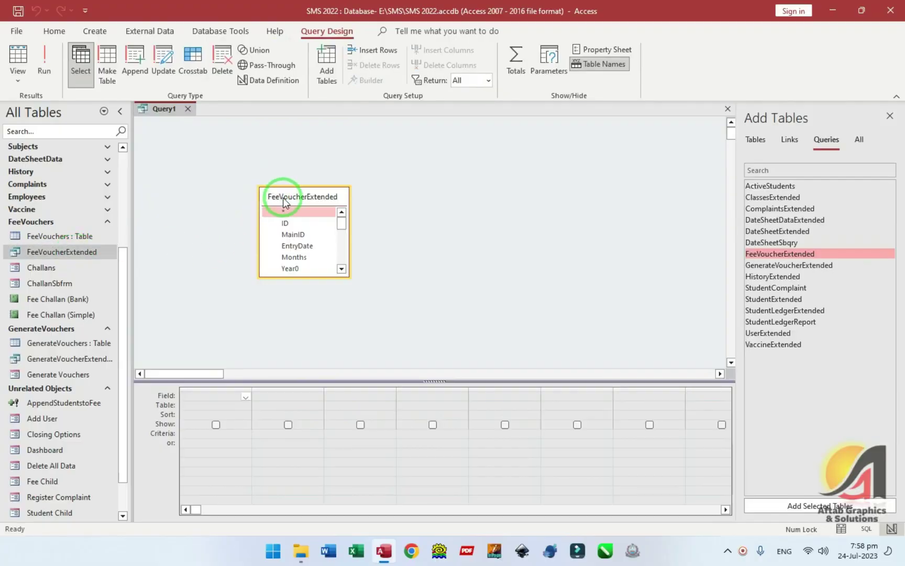
pyautogui.moveTo(316, 241); pyautogui.dragTo(381, 336)
pyautogui.click(268, 201)
pyautogui.doubleClick(254, 189)
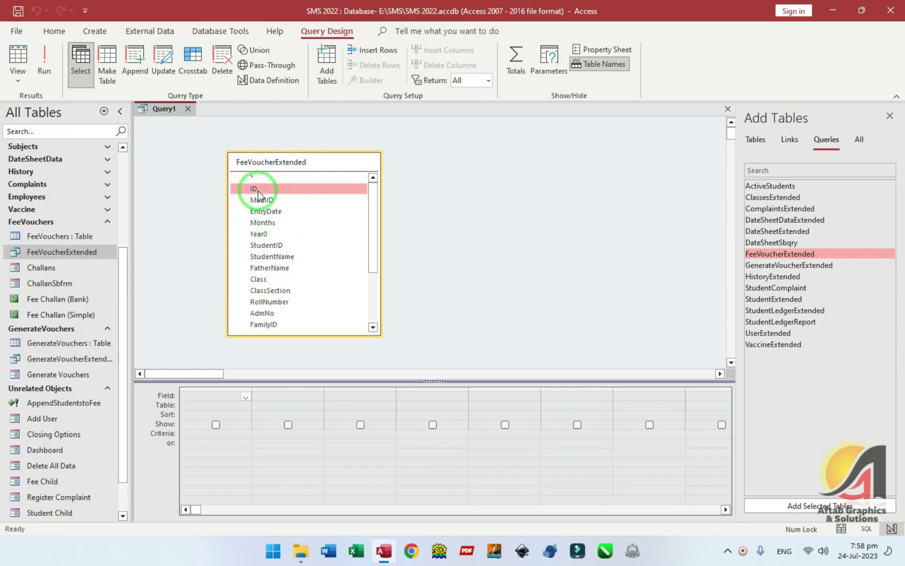
pyautogui.doubleClick(270, 202)
pyautogui.doubleClick(270, 211)
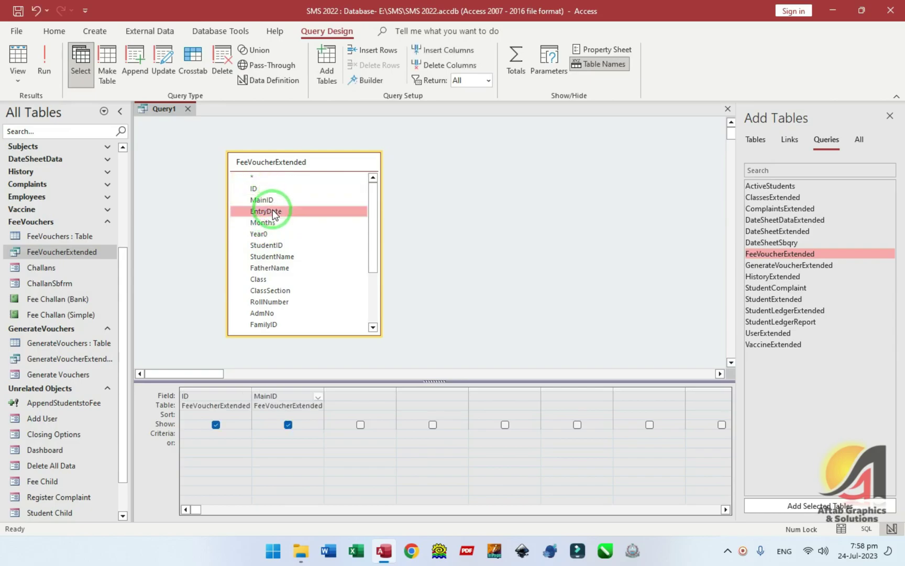
# - Add the For, Class and ClassSection fields and run the query to see the Prep and Play Group records
pyautogui.scroll(-3, 275, 215)
pyautogui.click(279, 317)
pyautogui.doubleClick(262, 326)
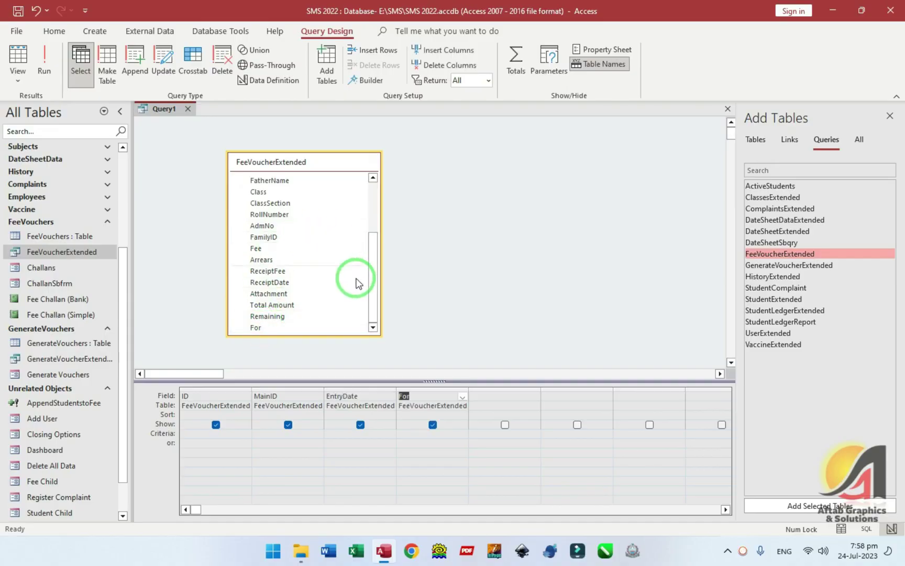
pyautogui.scroll(3, 317, 238)
pyautogui.scroll(-3, 297, 258)
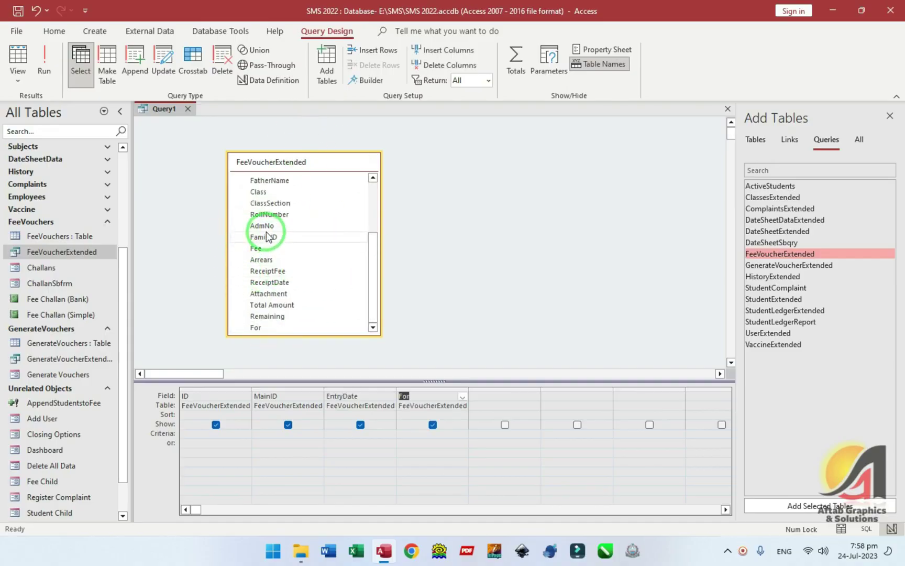
pyautogui.click(267, 193)
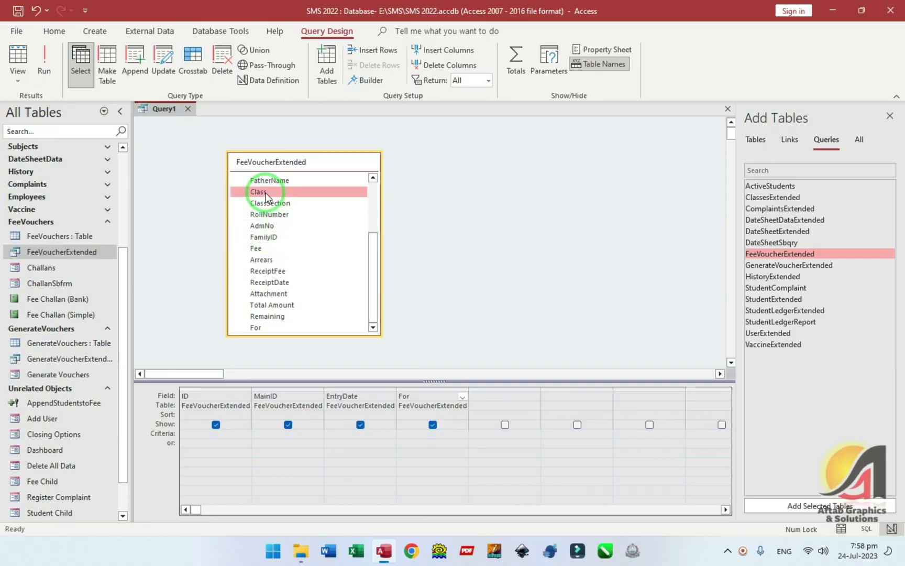
pyautogui.doubleClick(267, 193)
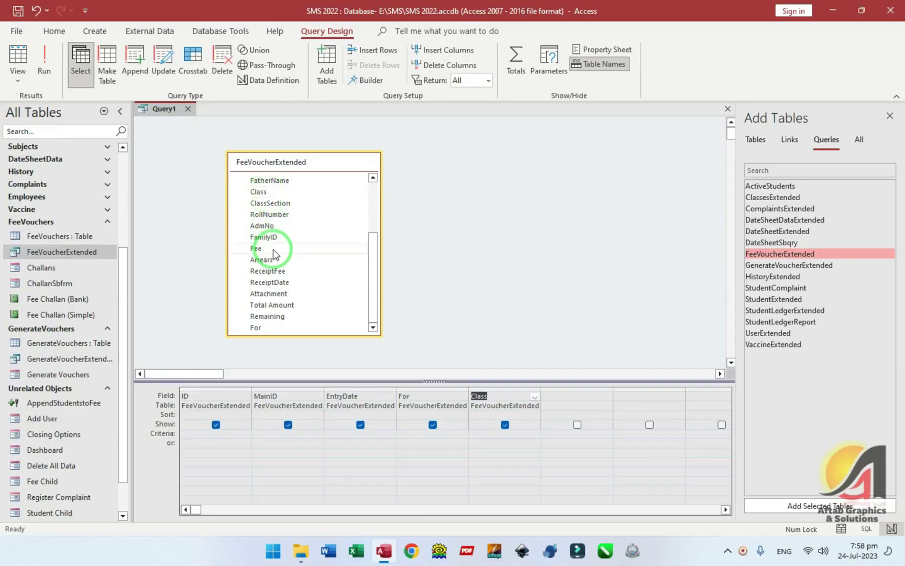
pyautogui.doubleClick(272, 203)
pyautogui.click(6, 83)
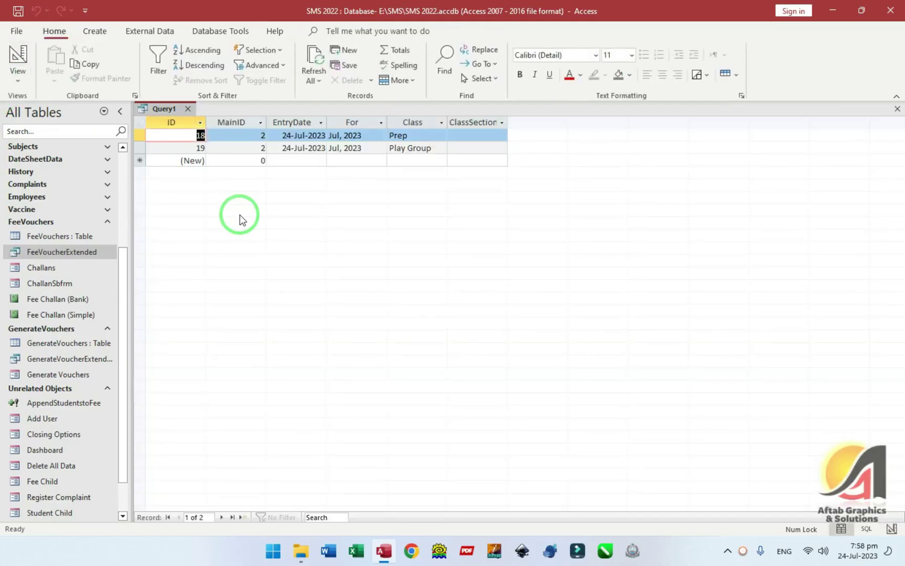
pyautogui.moveTo(433, 149); pyautogui.dragTo(368, 147)
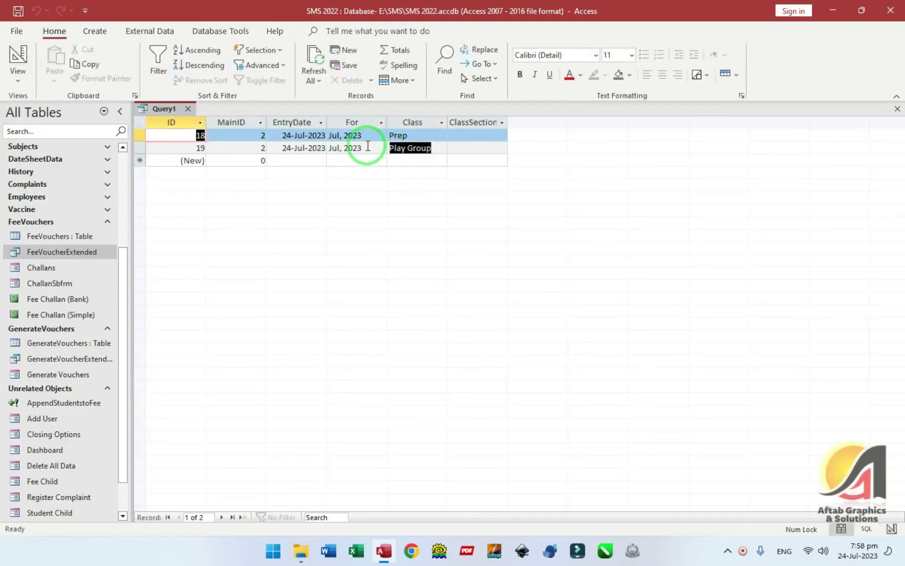
pyautogui.click(439, 148)
pyautogui.click(11, 67)
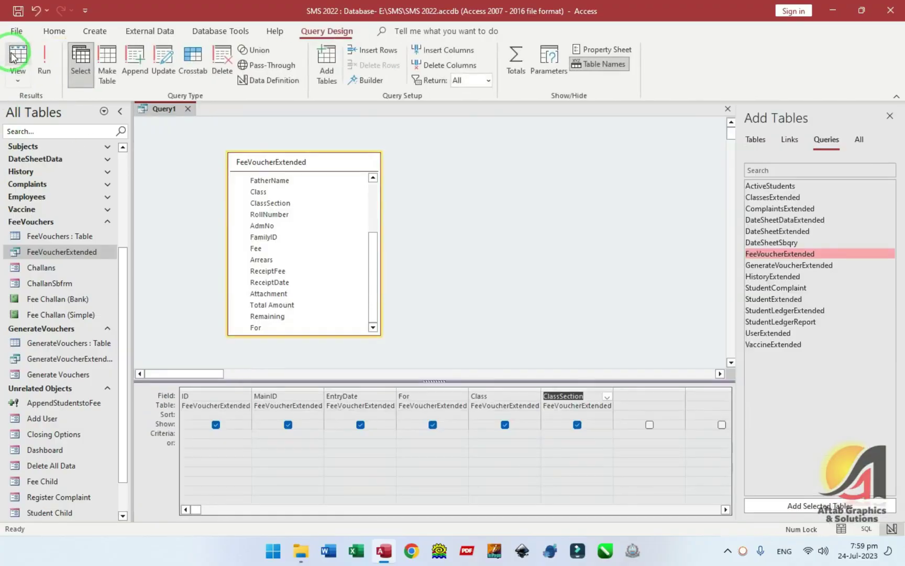
# - Add the Total Amount, ReceiptFee and Remaining fields to Query1's grid
pyautogui.click(376, 249)
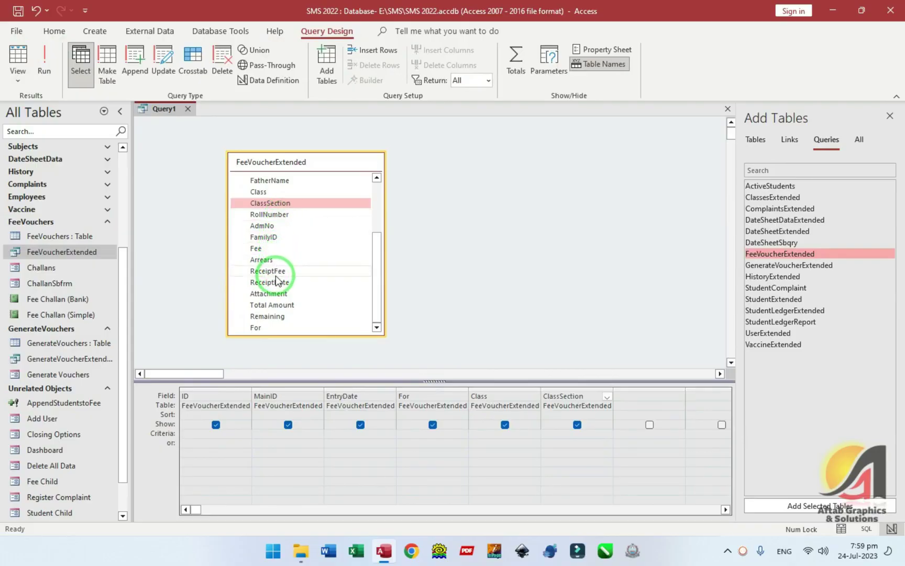
pyautogui.doubleClick(276, 307)
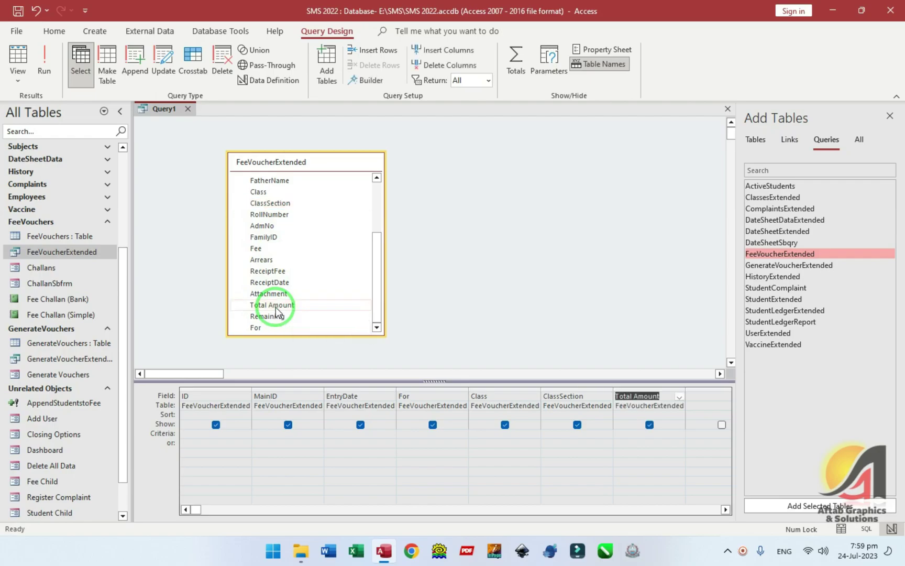
pyautogui.doubleClick(269, 270)
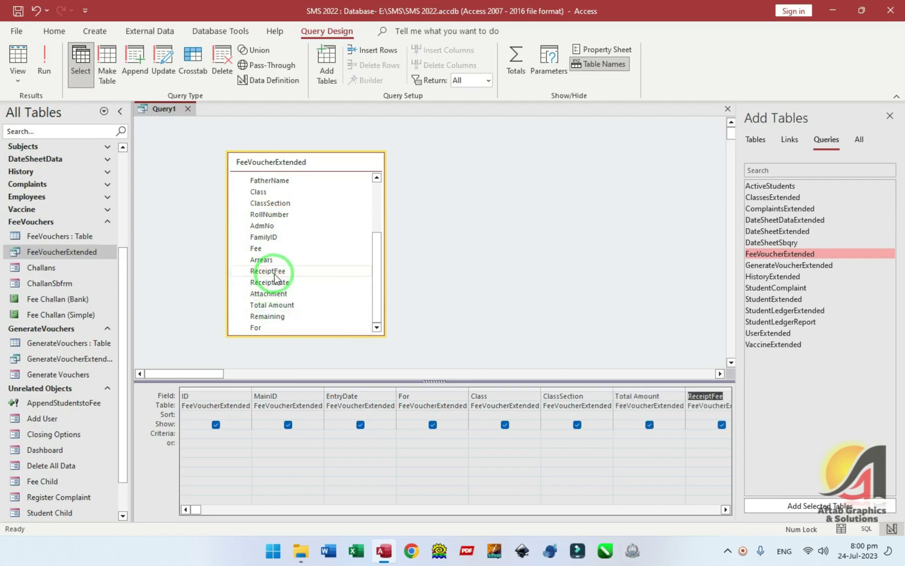
pyautogui.click(277, 315)
pyautogui.click(726, 510)
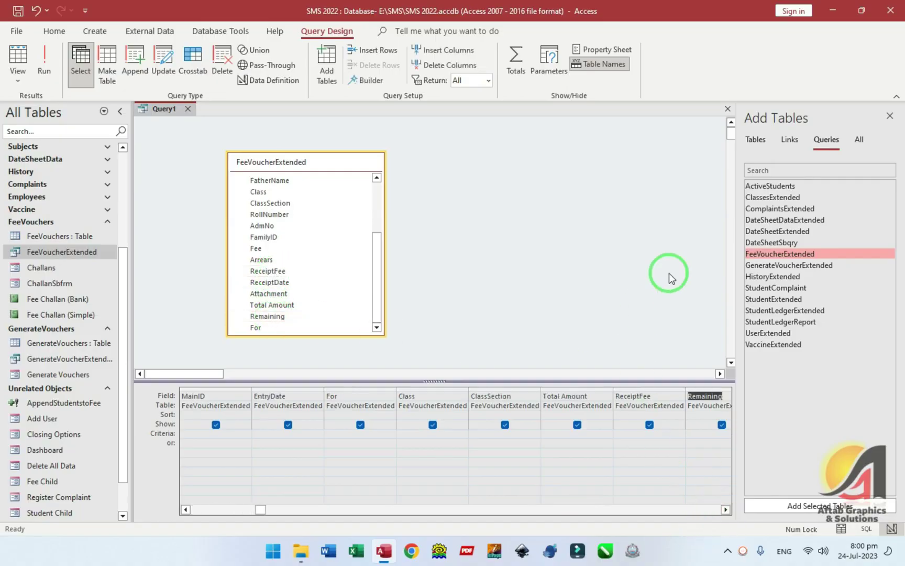
# - Turn Query1 into a totals query with every column on Group By, and close the Add Tables pane
pyautogui.click(512, 65)
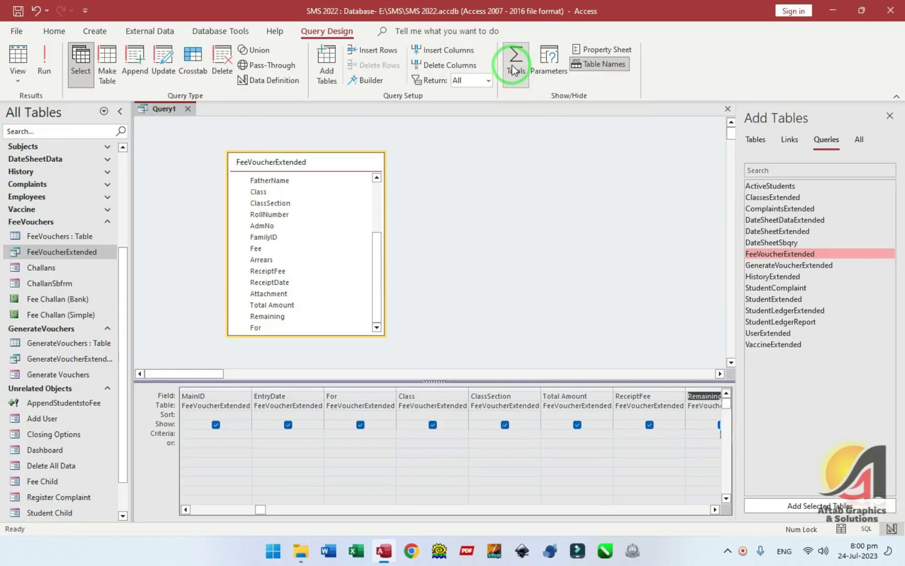
pyautogui.click(890, 116)
pyautogui.click(628, 247)
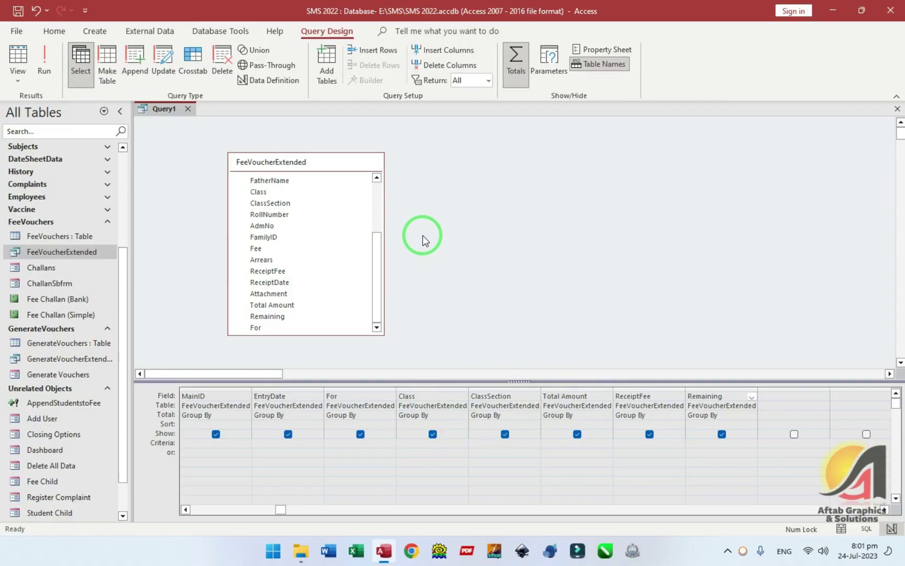
# - Preview the query's two result rows, then set Total Amount's Total row to Sum
pyautogui.click(16, 55)
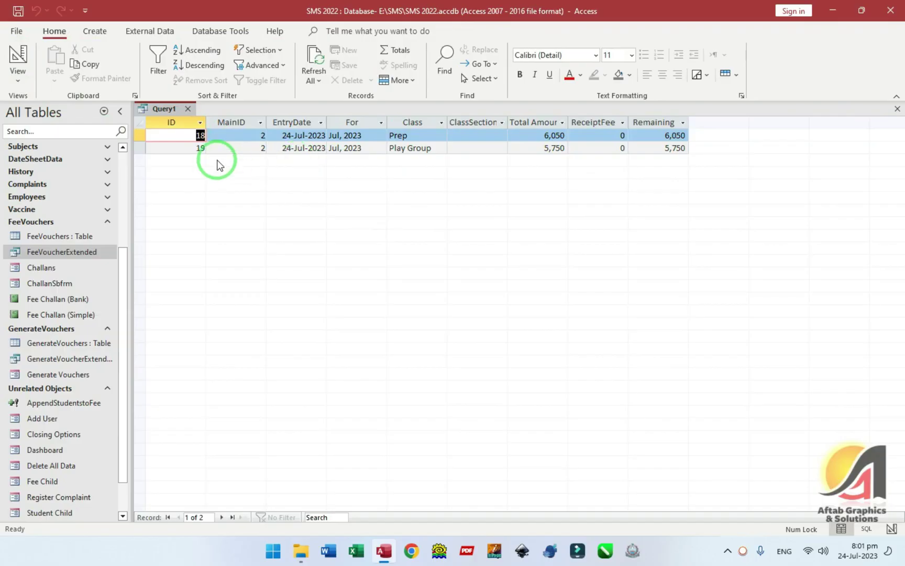
pyautogui.click(16, 57)
pyautogui.click(424, 416)
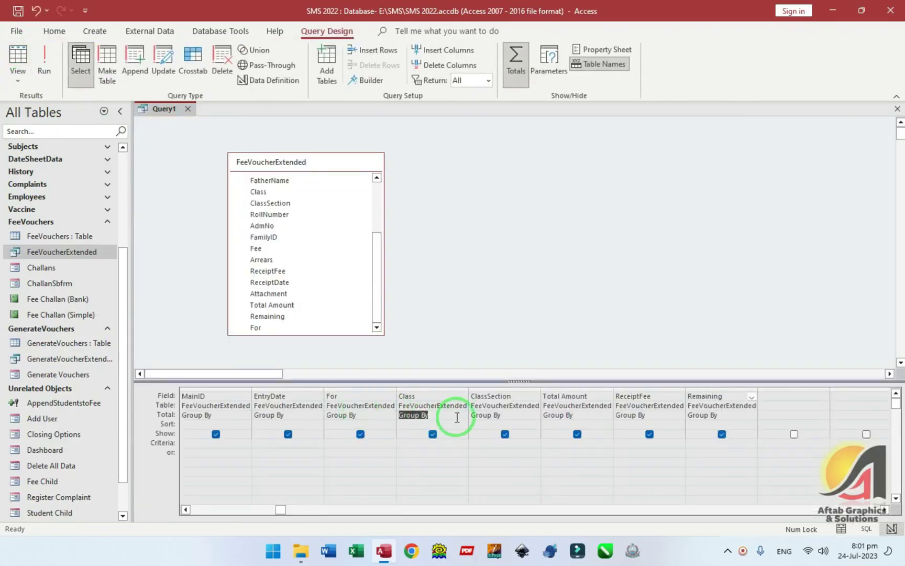
pyautogui.click(512, 415)
pyautogui.click(556, 415)
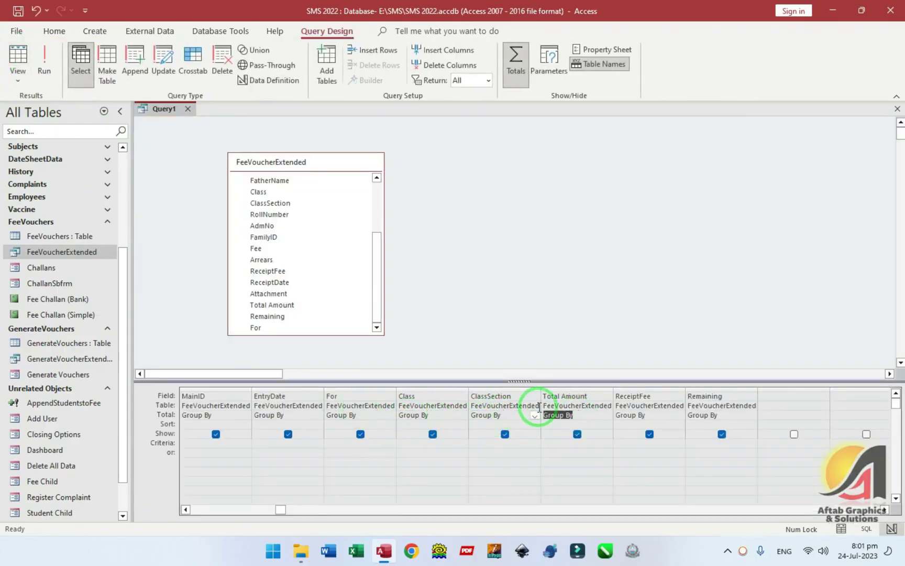
pyautogui.click(606, 415)
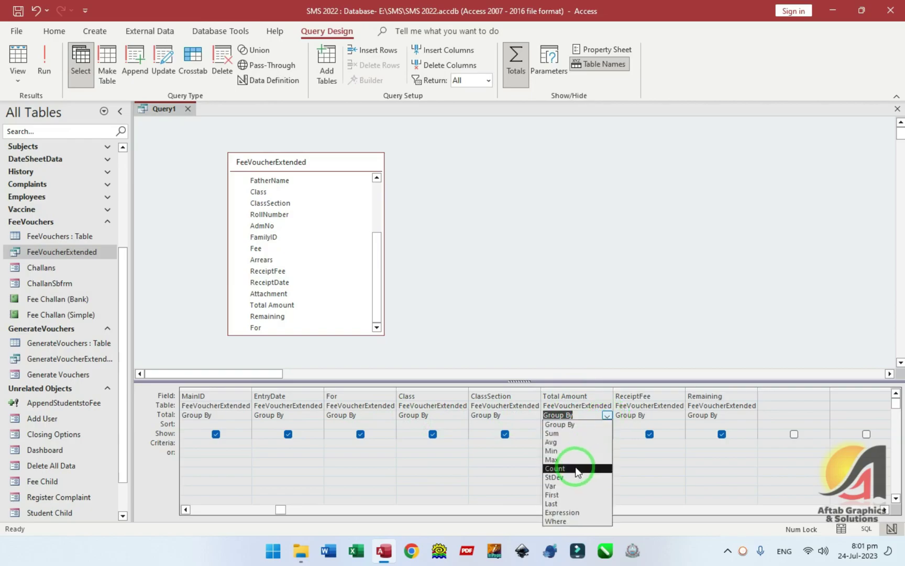
pyautogui.click(566, 433)
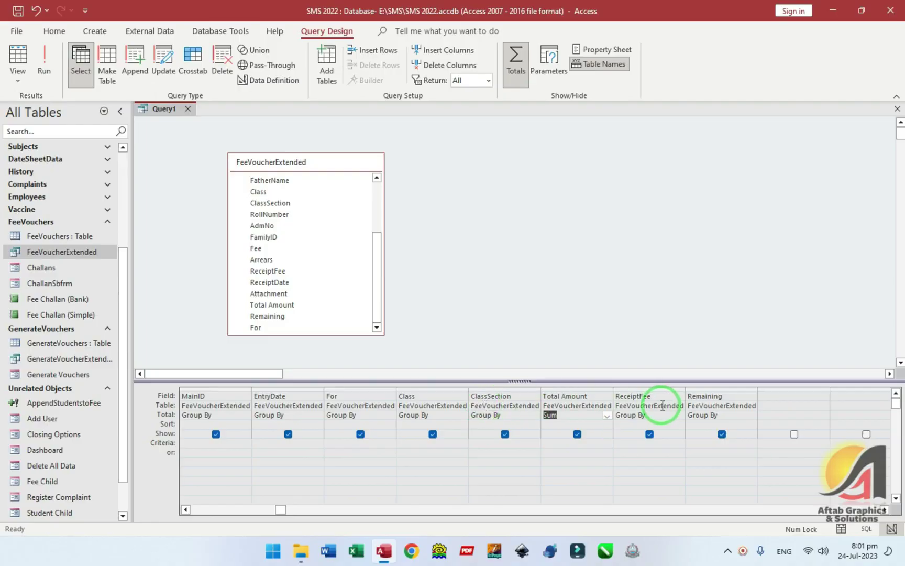
# - Set ReceiptFee and Remaining to Sum as well and save the query with Ctrl+S
pyautogui.click(679, 415)
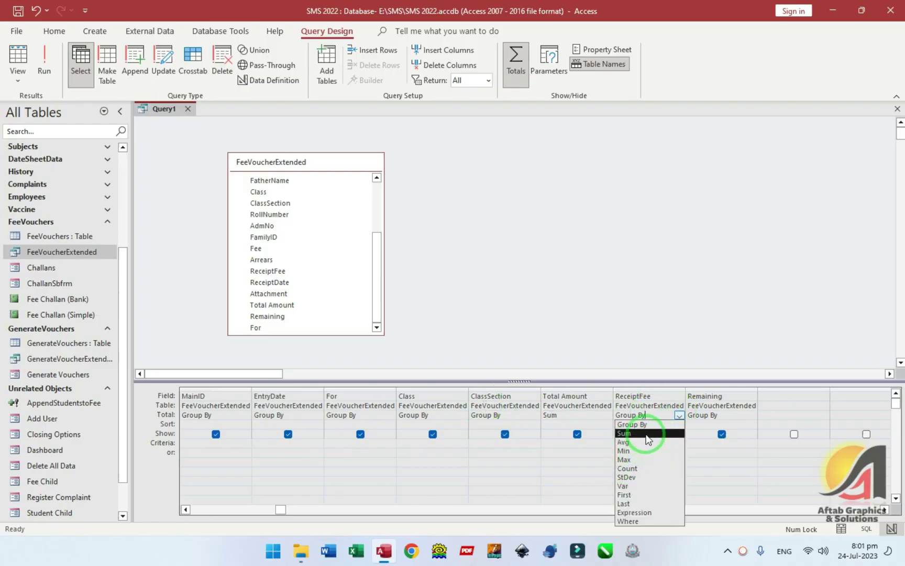
pyautogui.click(624, 433)
pyautogui.click(751, 415)
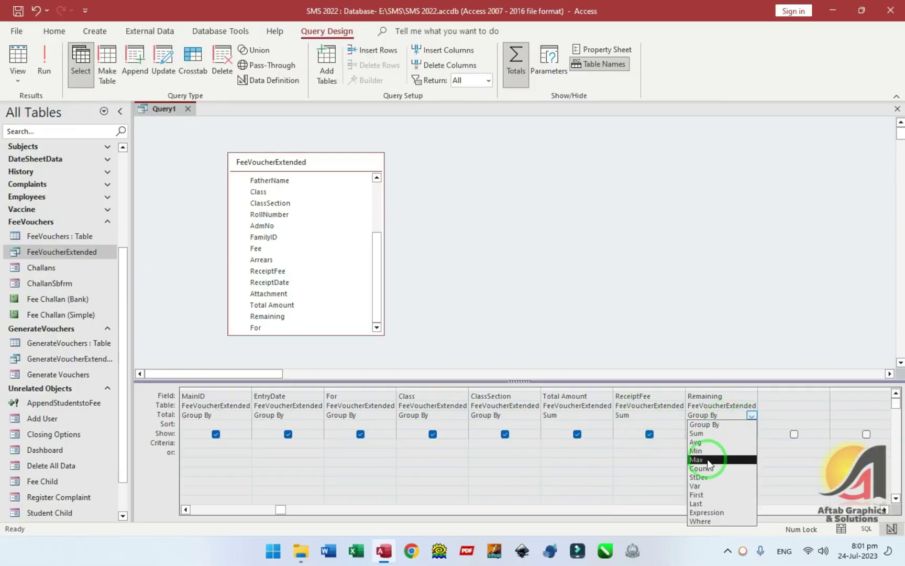
pyautogui.click(700, 434)
pyautogui.hotkey('ctrl', 's')
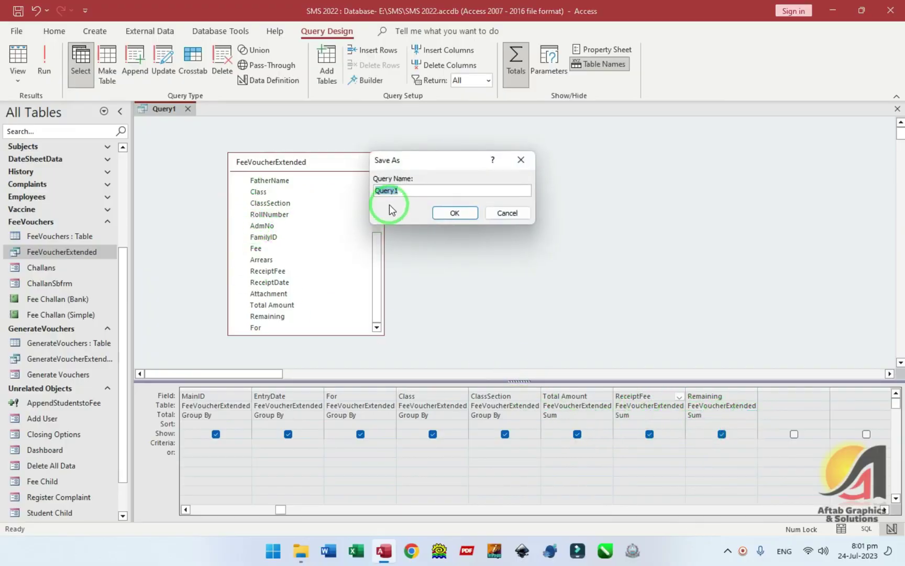
# - Save the totals query under the name Challas and close it
pyautogui.write('C')
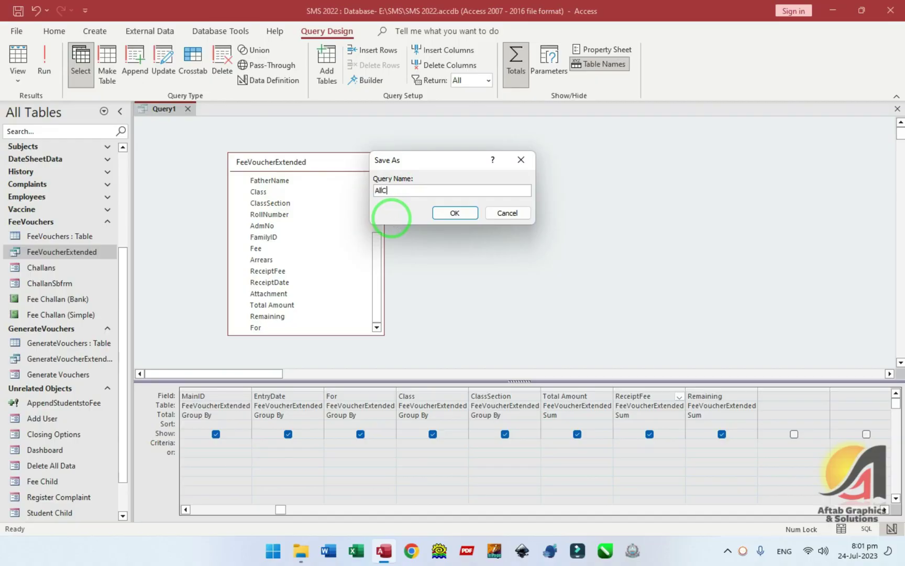
pyautogui.write('hallas')
pyautogui.press('Return')
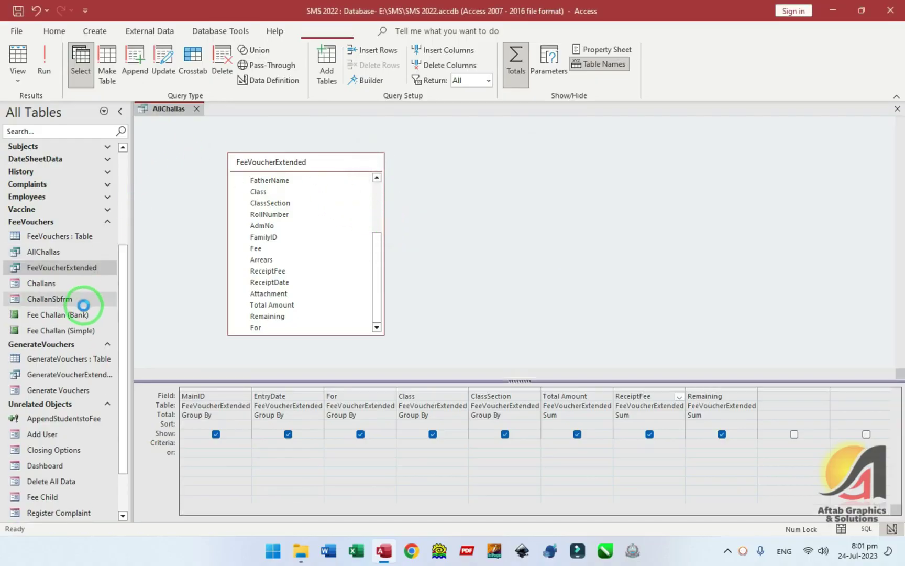
pyautogui.hotkey('ctrl', 'w')
pyautogui.click(67, 253)
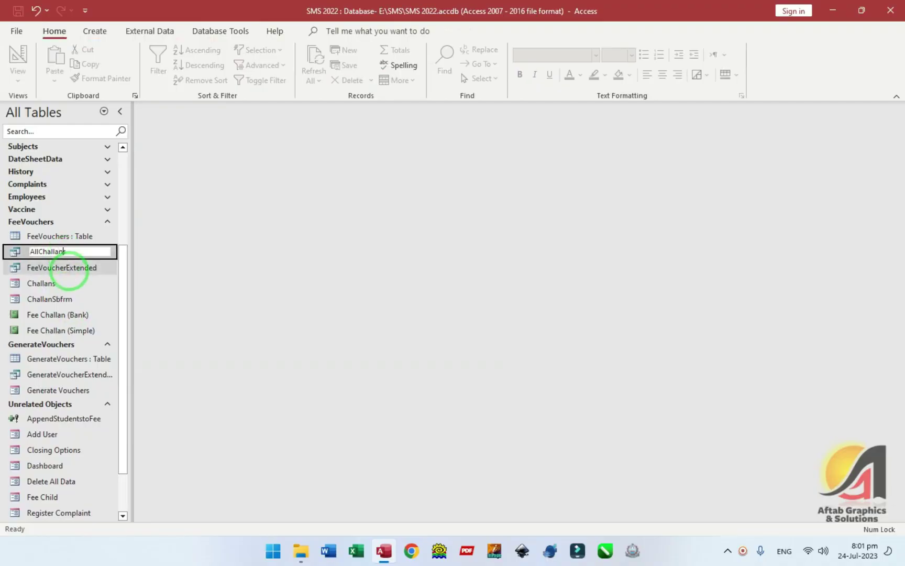
# - Search the navigation pane's objects to find the Students group
pyautogui.scroll(1, 65, 245)
pyautogui.scroll(-1, 64, 250)
pyautogui.scroll(5, 83, 318)
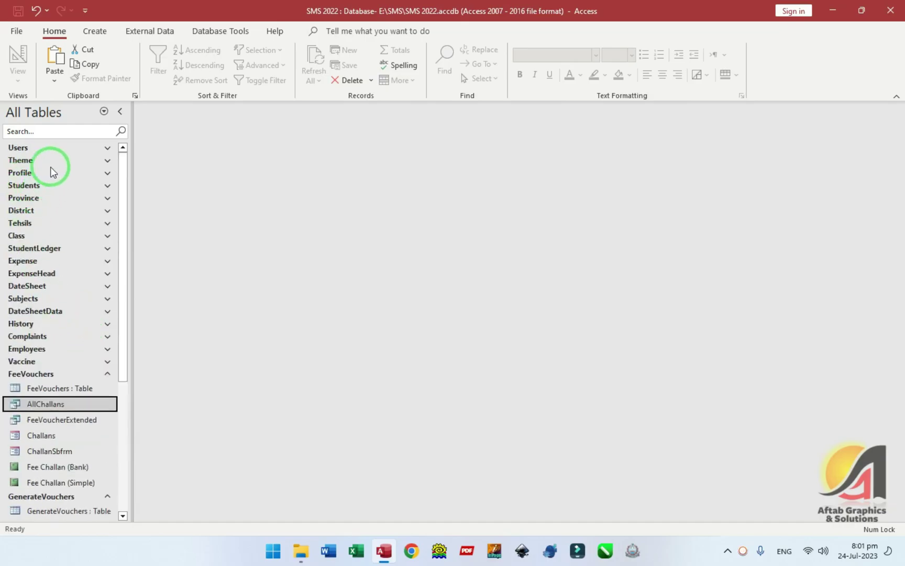
pyautogui.click(52, 131)
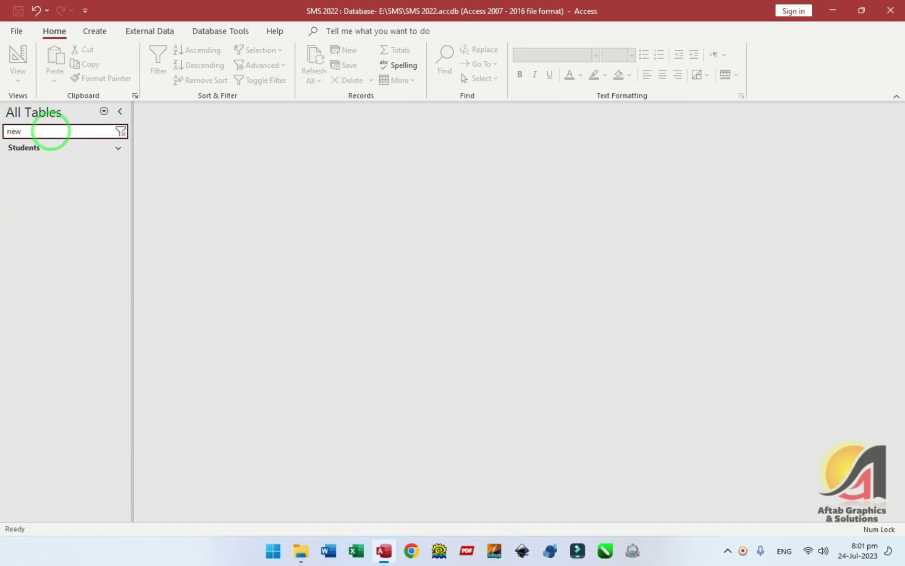
# - Open the New Enrollment form from the Students group and look over the admitted class choices
pyautogui.click(50, 149)
pyautogui.doubleClick(55, 163)
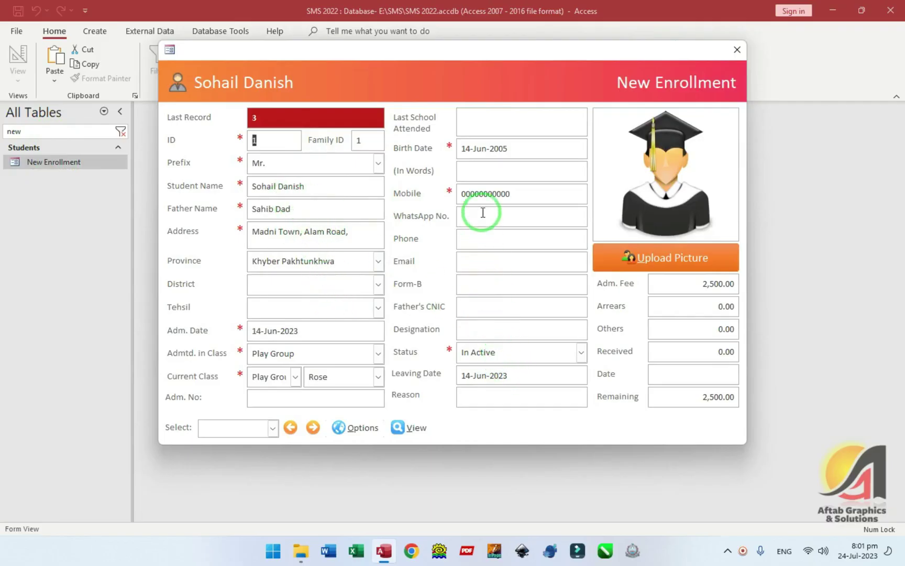
pyautogui.click(307, 348)
pyautogui.click(221, 390)
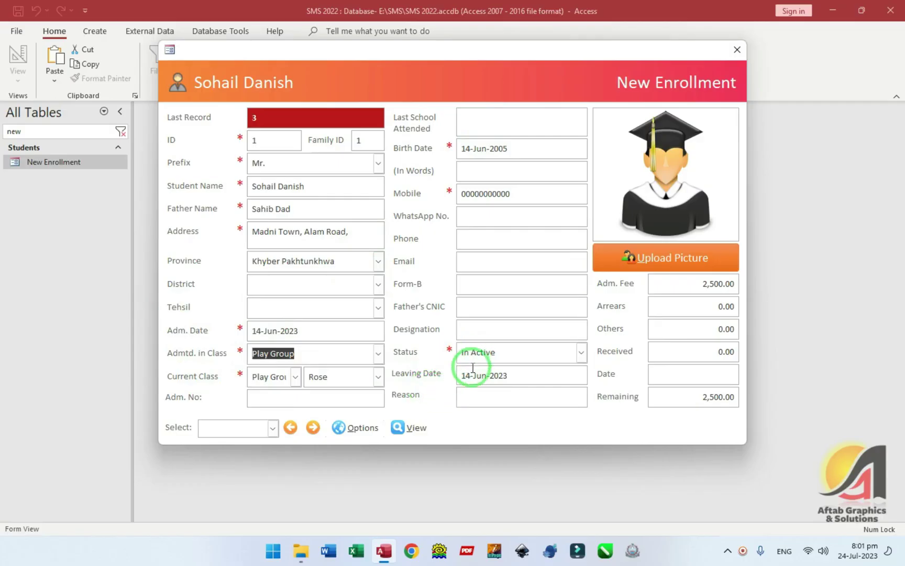
# - Page through the existing student records and move to a blank new record (ID 4)
pyautogui.click(313, 428)
pyautogui.click(313, 427)
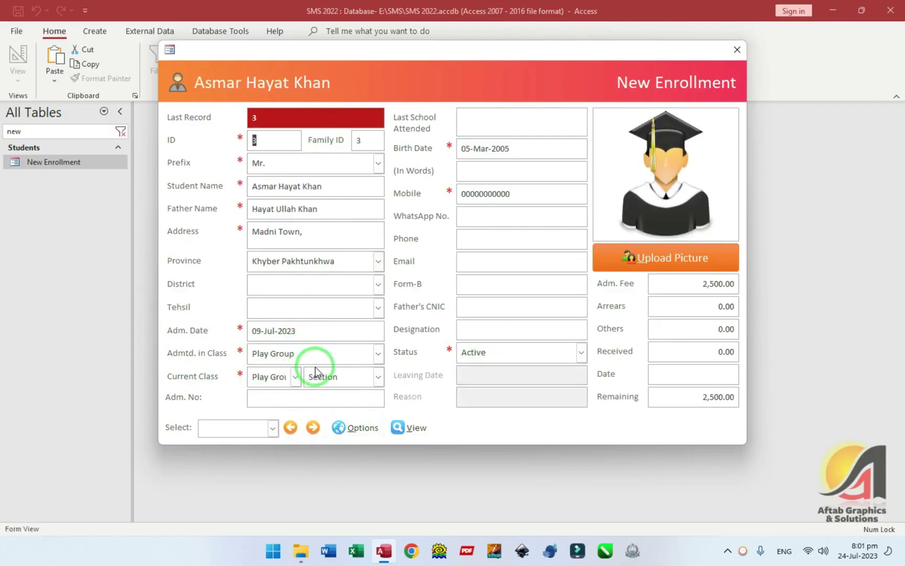
pyautogui.click(312, 427)
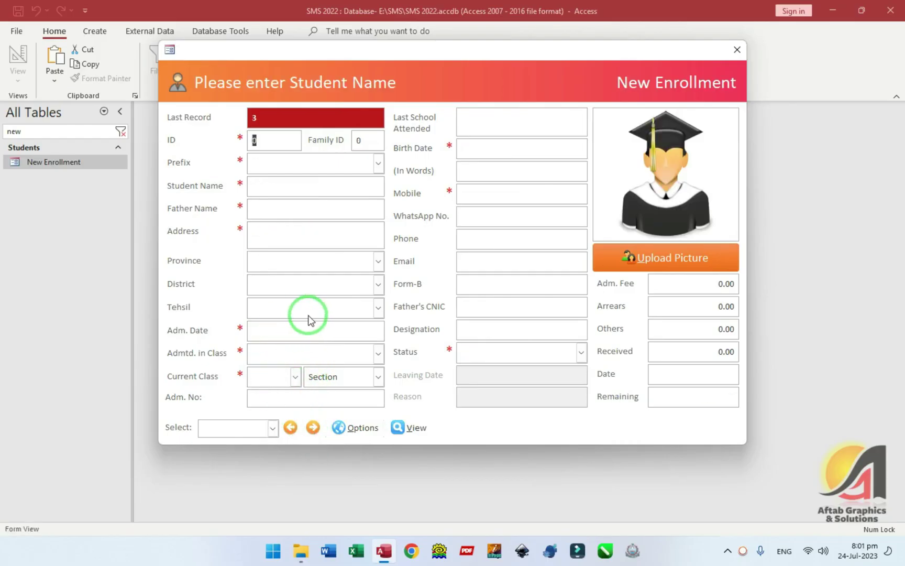
pyautogui.click(290, 428)
pyautogui.click(290, 428)
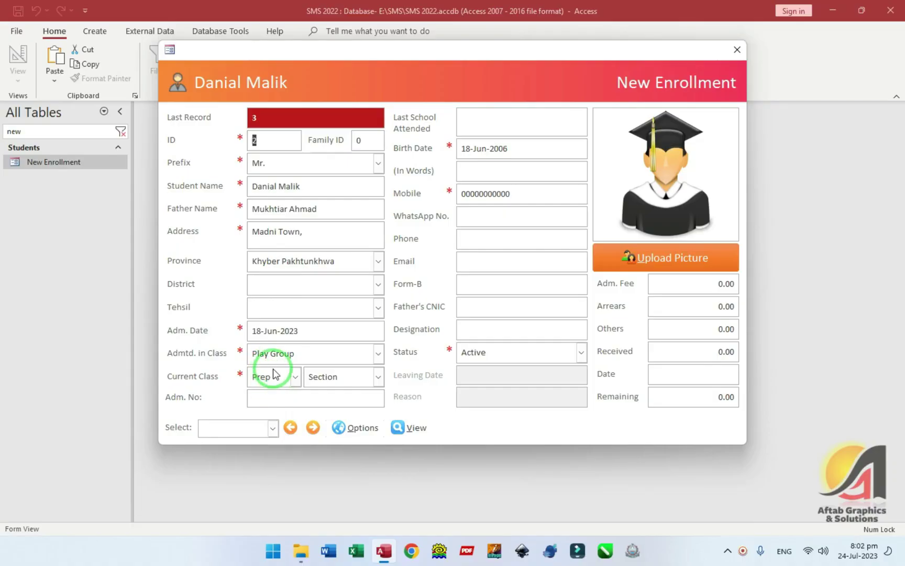
pyautogui.click(312, 427)
pyautogui.click(313, 428)
pyautogui.click(255, 143)
pyautogui.click(259, 153)
pyautogui.click(254, 139)
# - Enter the prefix Mr., the student's name, address, province, district Dera Ismail Khan and tehsil
pyautogui.press('Tab')
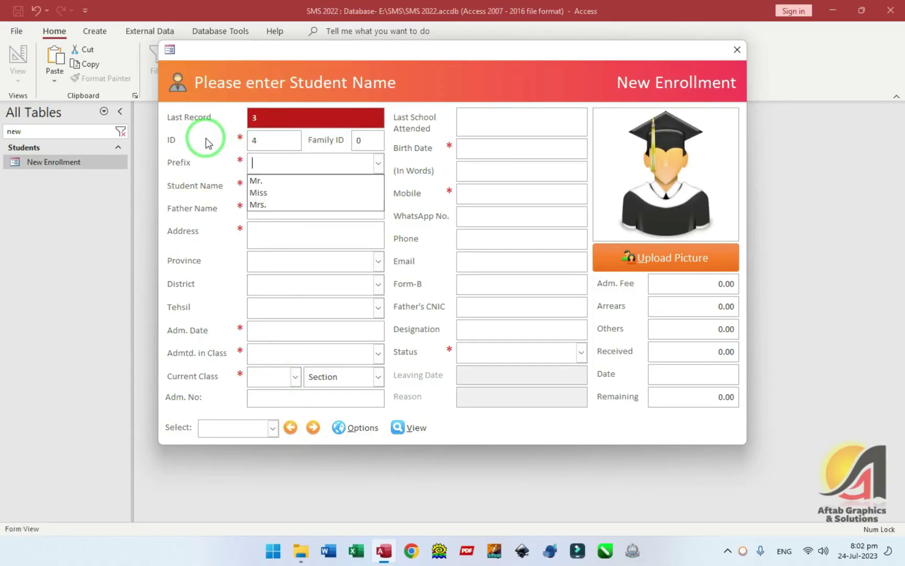
pyautogui.write('mr')
pyautogui.press('Tab')
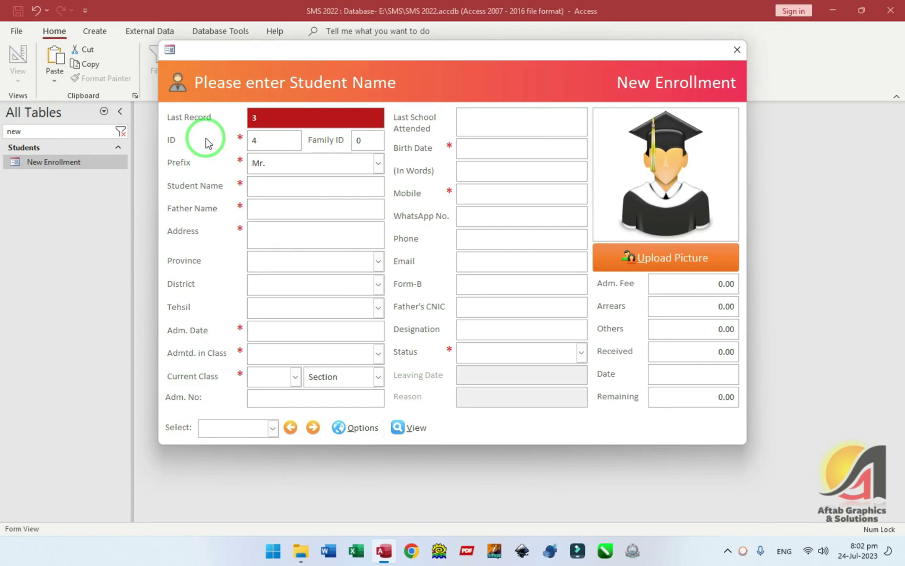
pyautogui.press('Tab')
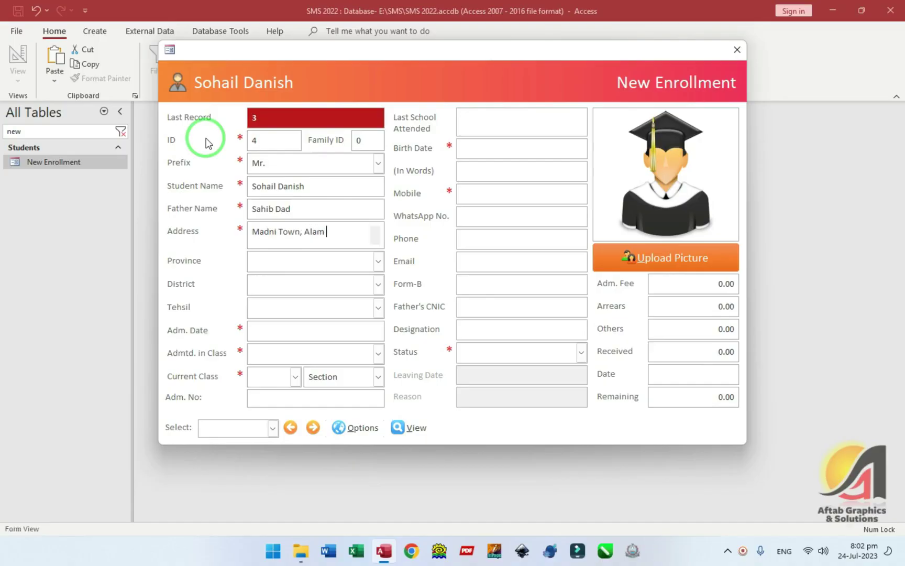
pyautogui.write(',')
pyautogui.press('Tab')
pyautogui.write('k')
pyautogui.press('Tab')
pyautogui.write('d')
pyautogui.press('Tab')
pyautogui.write('d')
pyautogui.press('Tab')
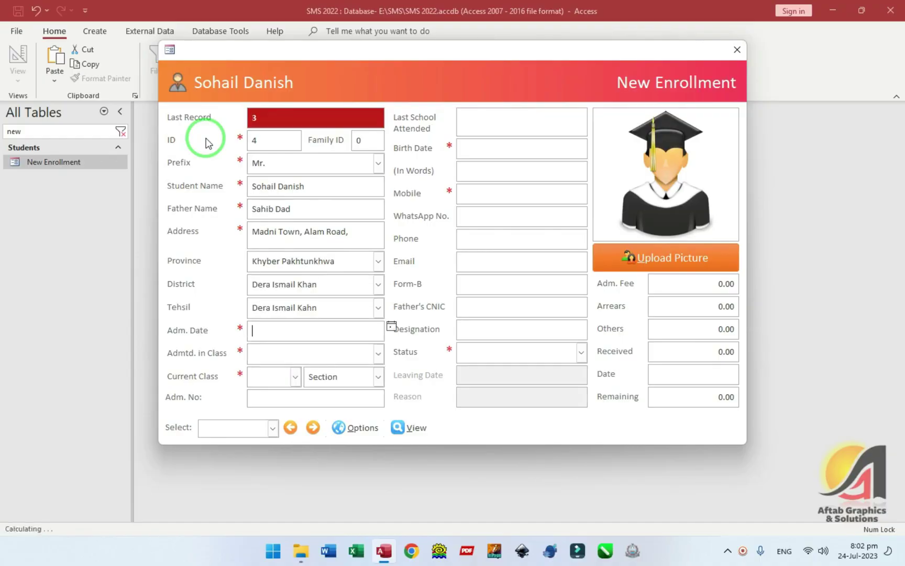
# - Set admission date to today, current class Play Group, section Rose and status Active
pyautogui.hotkey('ctrl', ';')
pyautogui.press('Tab')
pyautogui.press('Down')
pyautogui.press('Down')
pyautogui.press('Tab')
pyautogui.press('Down')
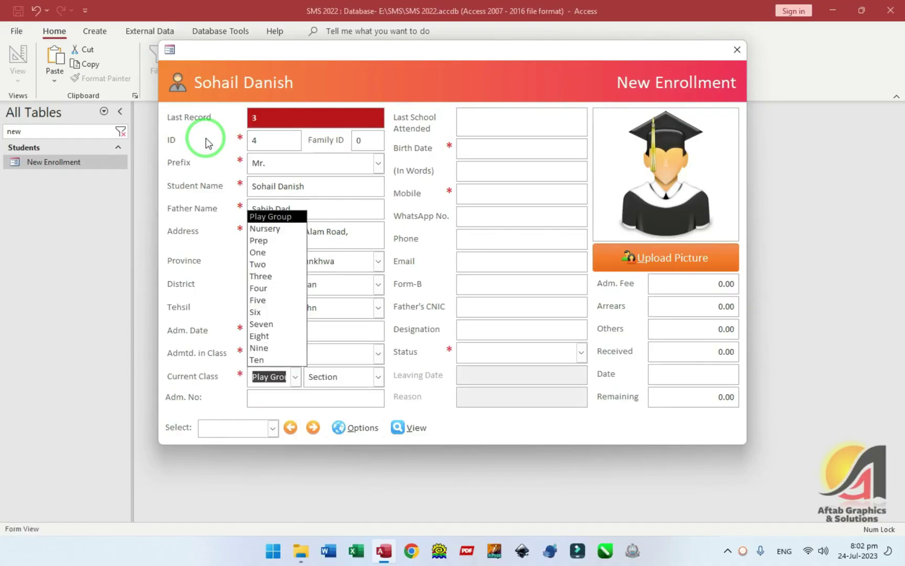
pyautogui.press('Tab')
pyautogui.press('Down')
pyautogui.press('Tab')
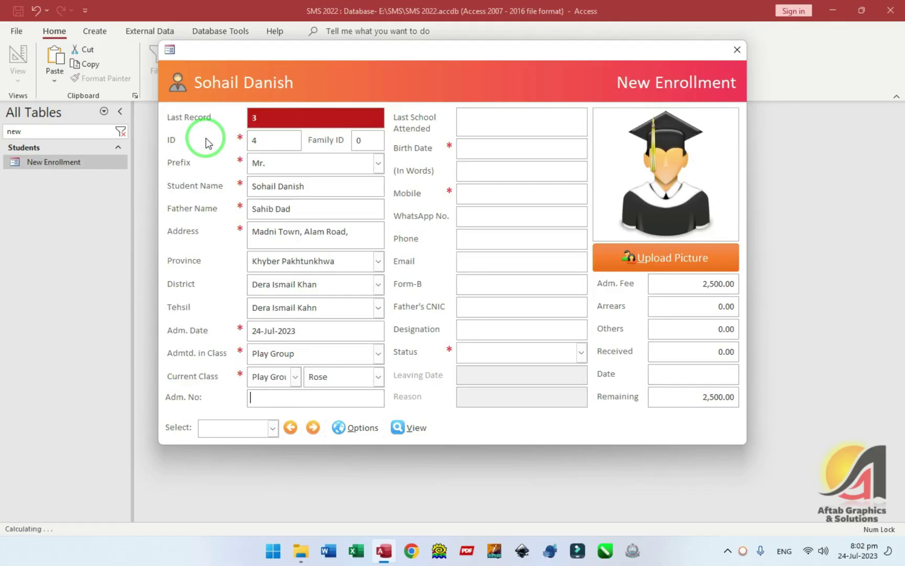
pyautogui.press('Tab')
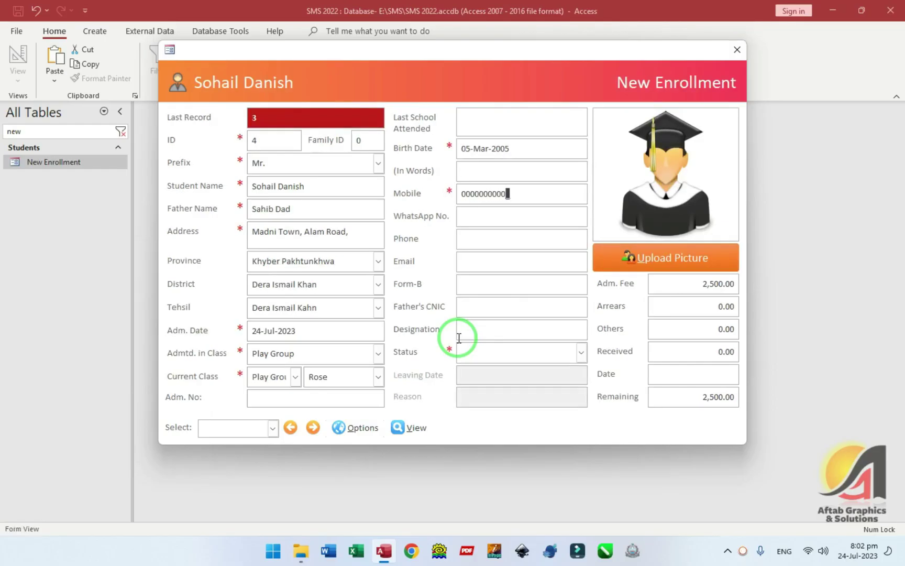
pyautogui.press('Tab')
pyautogui.press('Tab')
pyautogui.press('Down')
pyautogui.press('Tab')
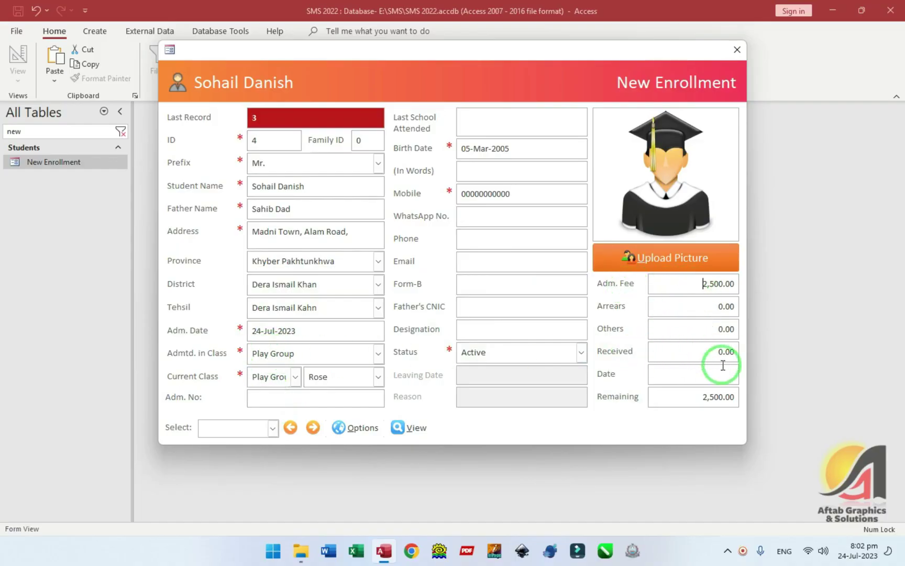
# - Check the student's fee details, dismissing the run-time error, then save and close the Fee Heads window
pyautogui.click(398, 427)
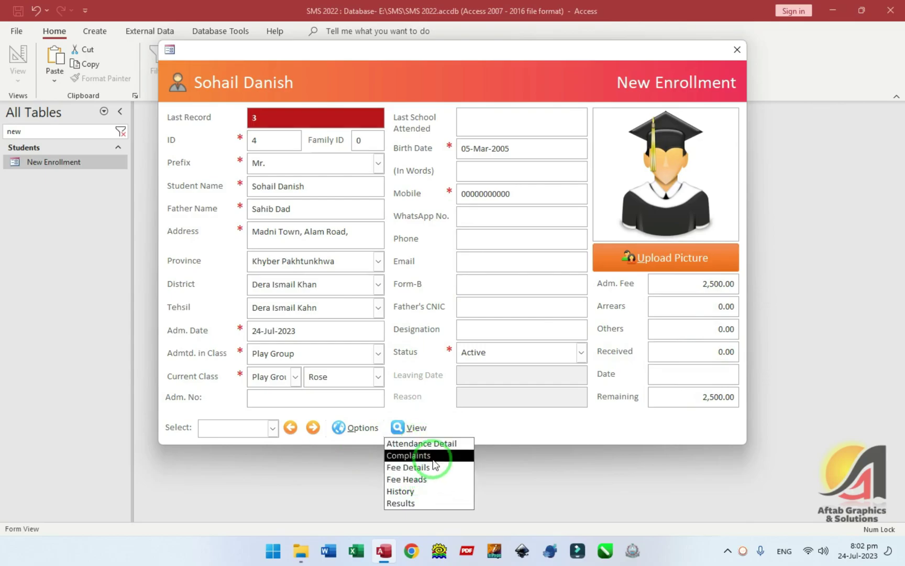
pyautogui.click(409, 455)
pyautogui.click(435, 247)
pyautogui.click(406, 428)
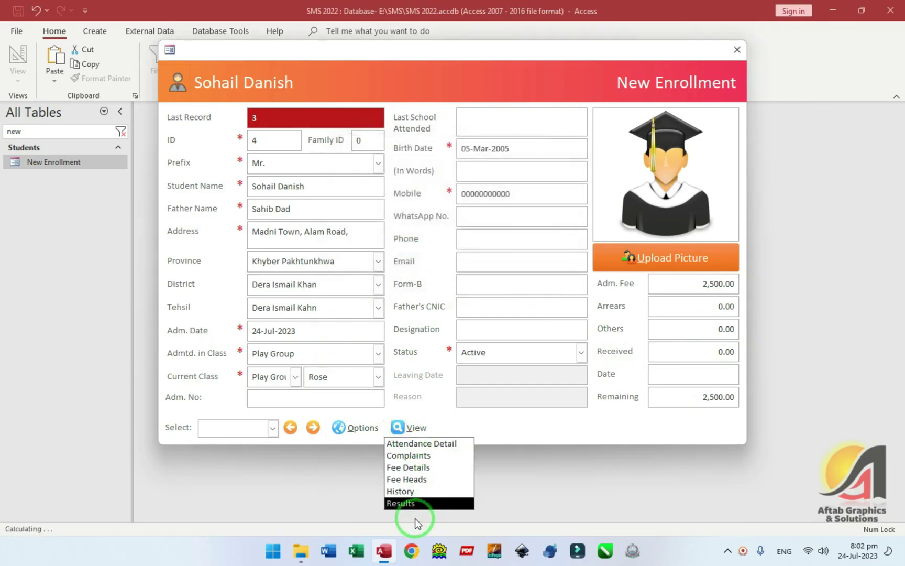
pyautogui.click(414, 479)
pyautogui.click(535, 313)
pyautogui.click(576, 102)
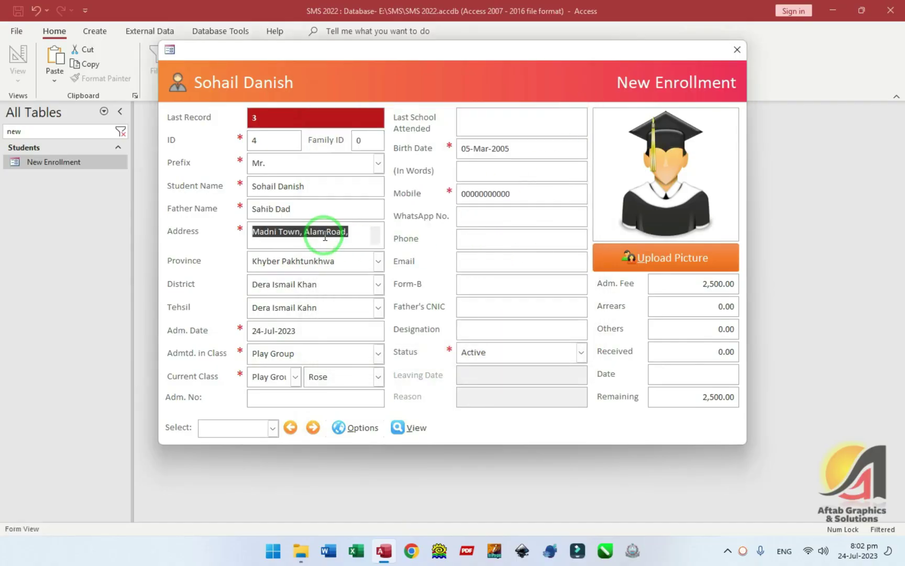
# - Save the enrollment record via Options > Save Record and acknowledge the confirmation
pyautogui.click(350, 428)
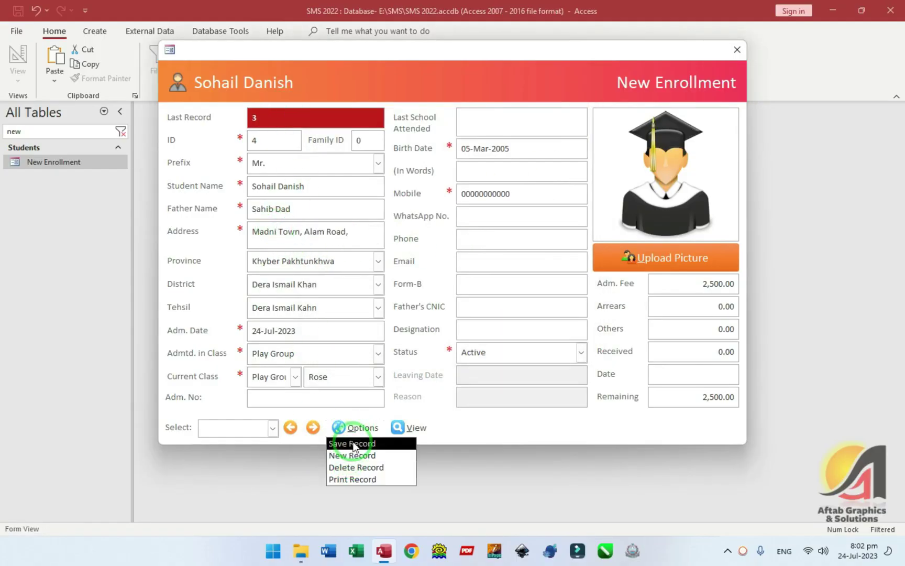
pyautogui.click(353, 444)
pyautogui.click(485, 313)
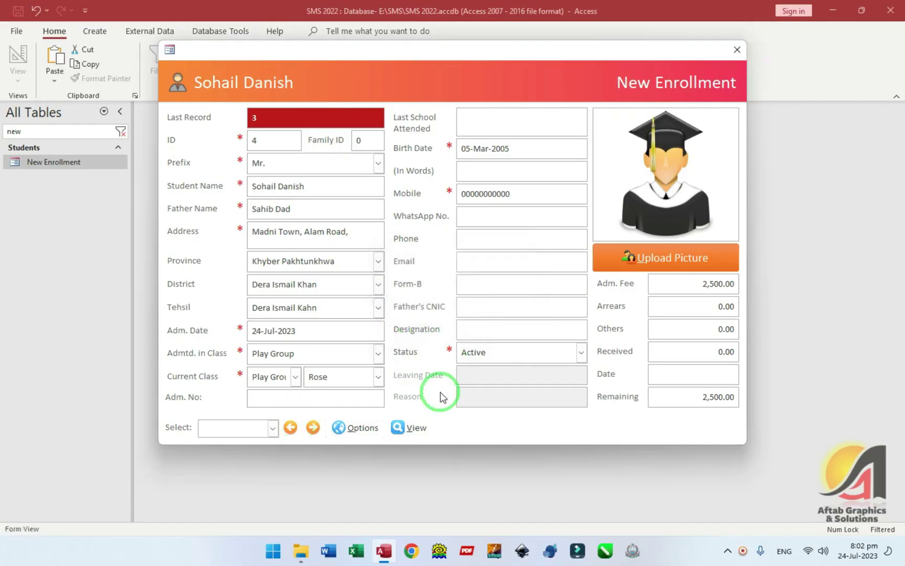
pyautogui.click(414, 429)
# - In Fee Heads, review Monthly Fee 1,500 and Tuition Fee 200, save, then close the window
pyautogui.click(413, 464)
pyautogui.click(516, 215)
pyautogui.moveTo(516, 215); pyautogui.dragTo(381, 210)
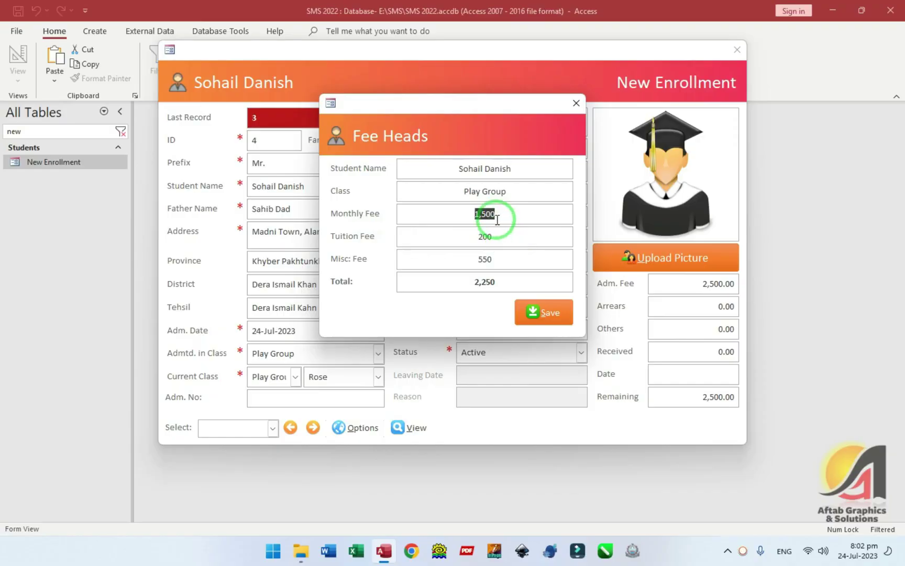
pyautogui.moveTo(499, 242); pyautogui.dragTo(462, 238)
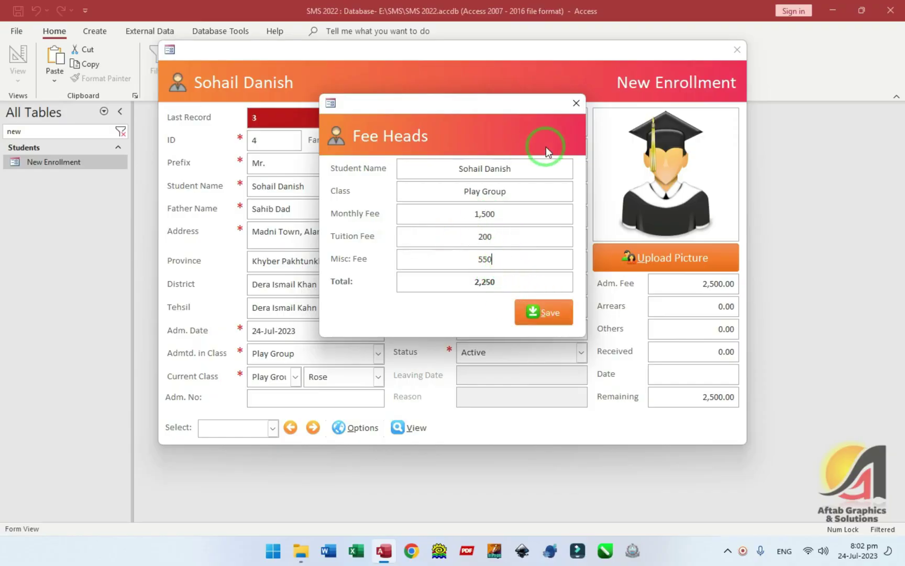
pyautogui.click(544, 312)
pyautogui.click(452, 218)
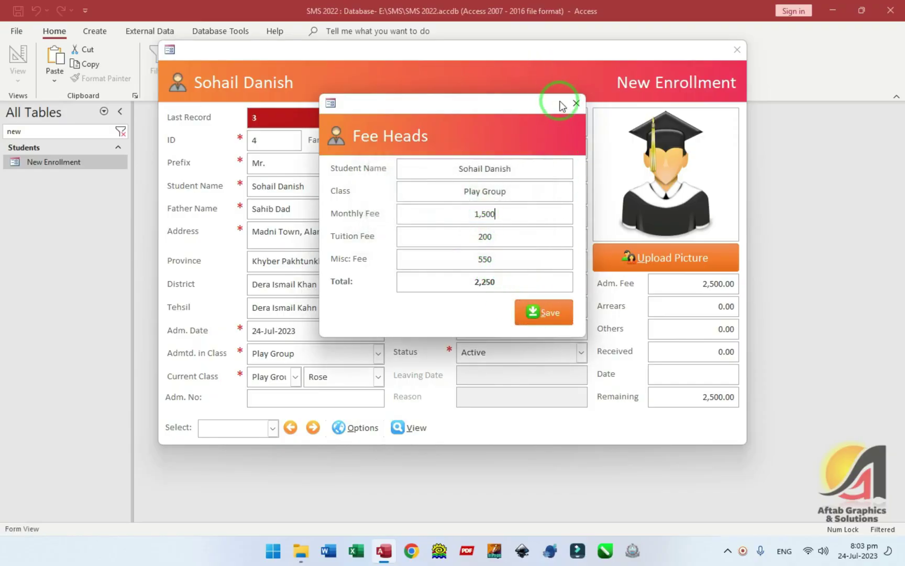
pyautogui.click(577, 105)
pyautogui.click(460, 187)
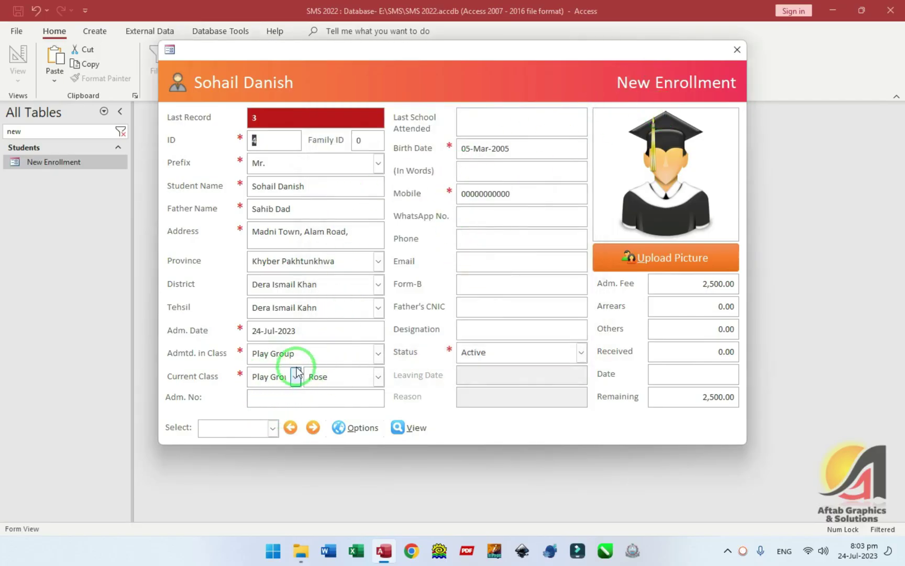
# - Close New Enrollment, then find and open the Generate Vouchers form by searching 'generate'
pyautogui.click(737, 49)
pyautogui.click(118, 149)
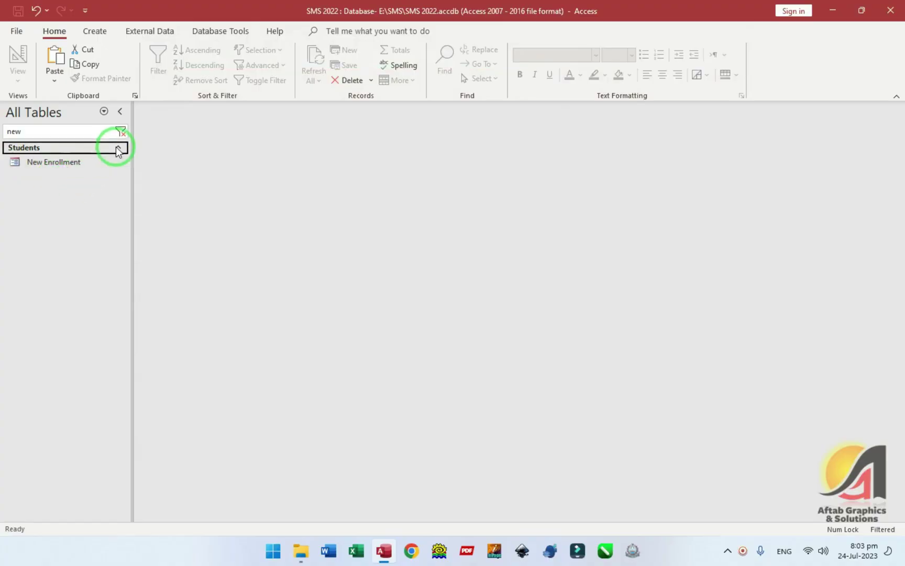
pyautogui.click(49, 136)
pyautogui.press('BackSpace')
pyautogui.press('BackSpace')
pyautogui.press('BackSpace')
pyautogui.write('generate')
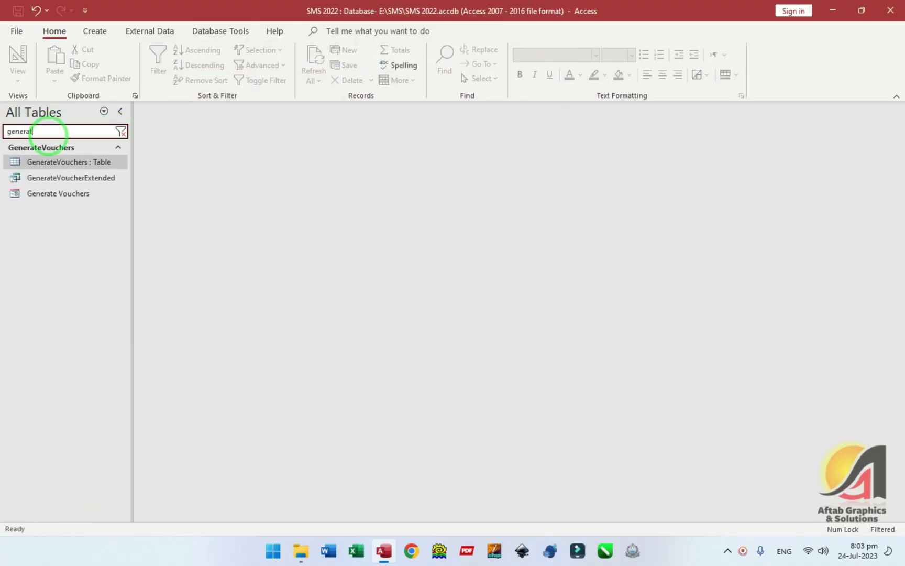
pyautogui.click(68, 198)
pyautogui.doubleClick(70, 198)
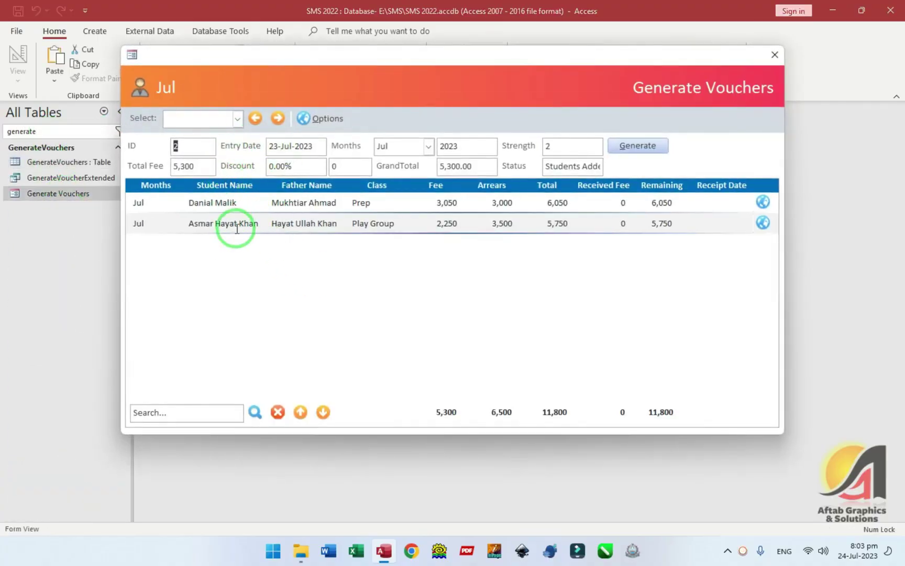
# - Start a new voucher batch dated 24-Jul-2023 with Aug ticked as the month
pyautogui.click(277, 119)
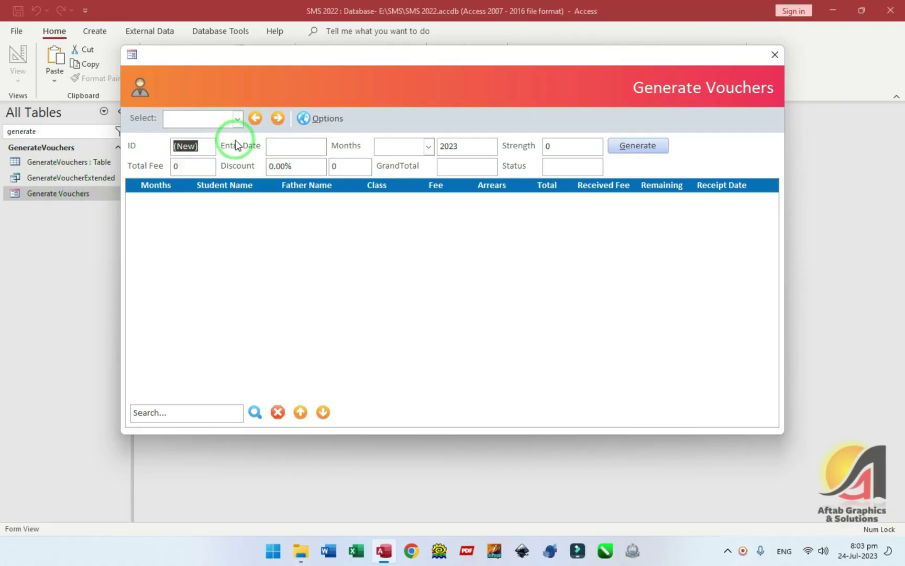
pyautogui.click(237, 119)
pyautogui.click(178, 117)
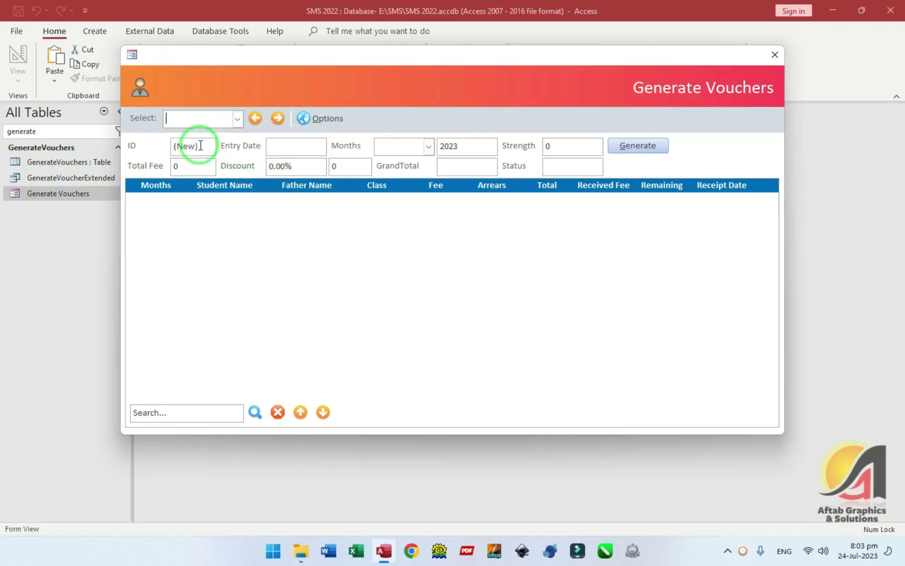
pyautogui.click(294, 147)
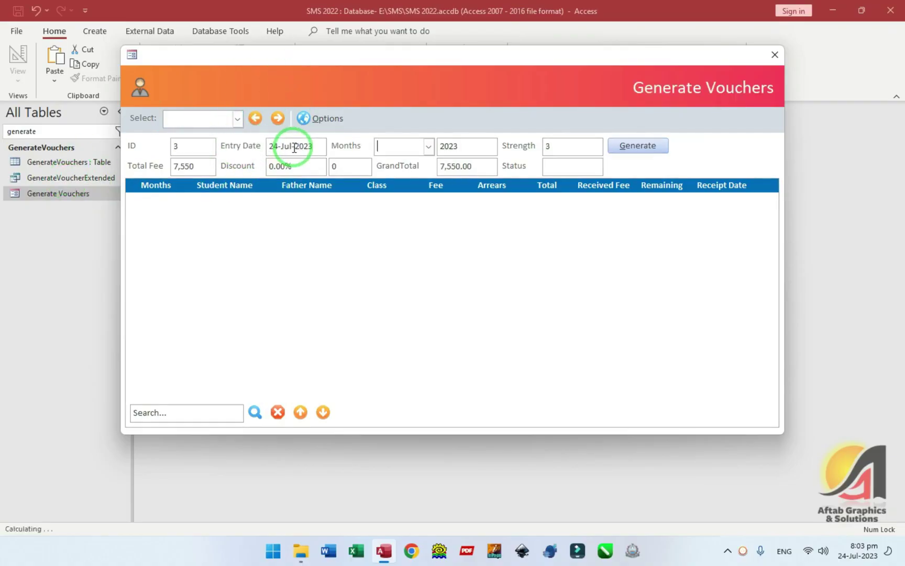
pyautogui.click(428, 146)
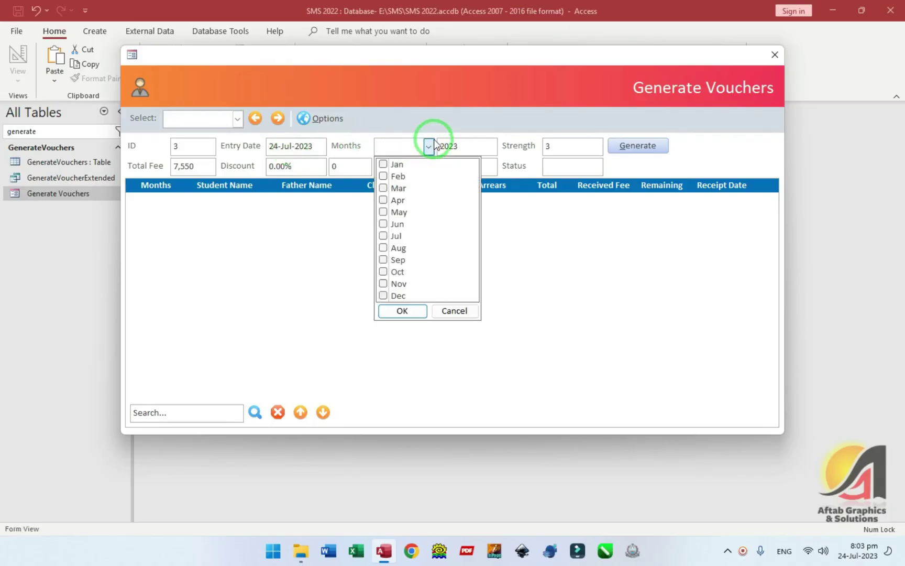
pyautogui.click(383, 250)
pyautogui.click(399, 309)
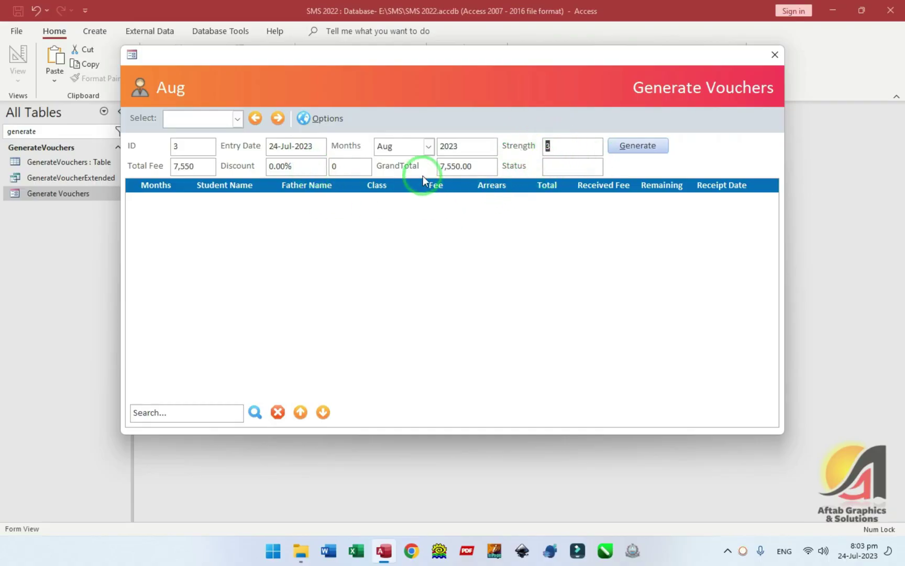
pyautogui.press('Tab')
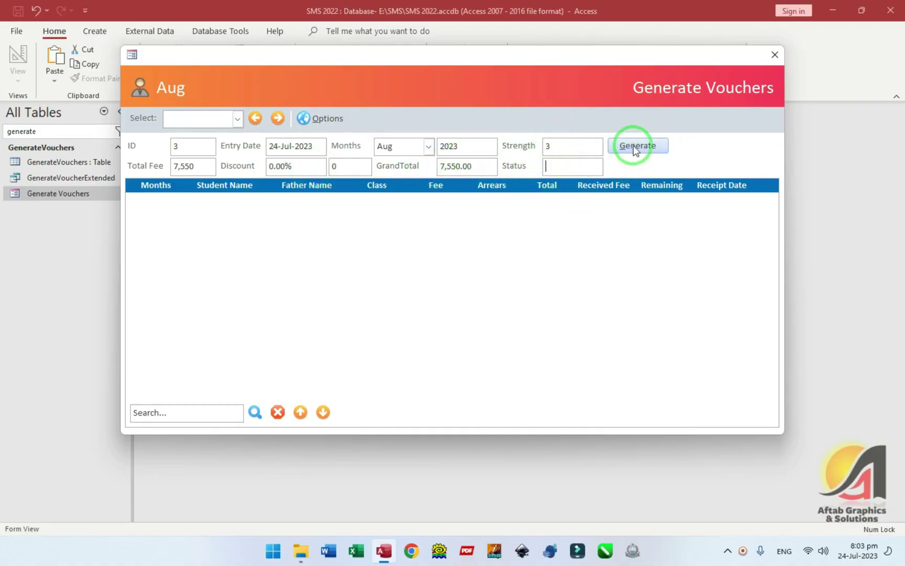
# - Run Generate, debug error 2766, and inspect the failing Entry Date SetParameter line
pyautogui.click(633, 151)
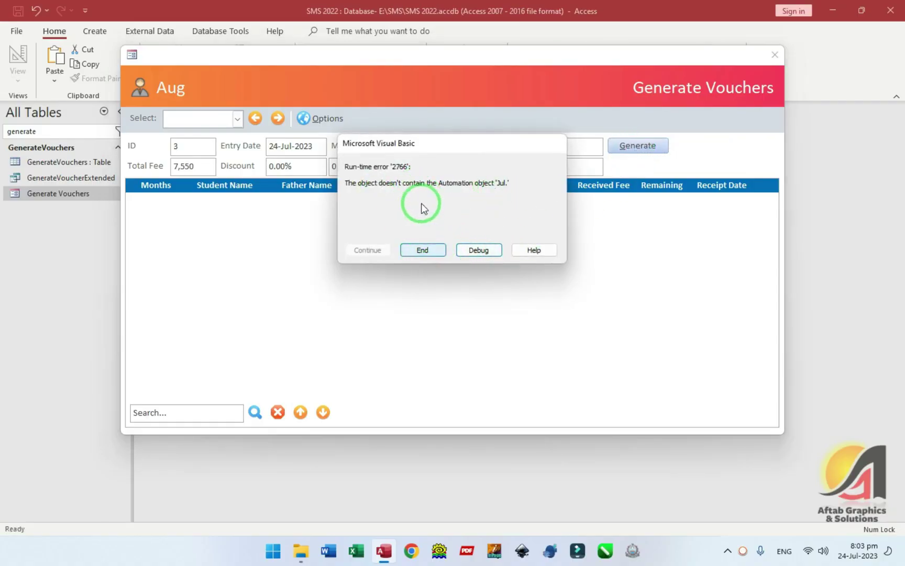
pyautogui.click(484, 251)
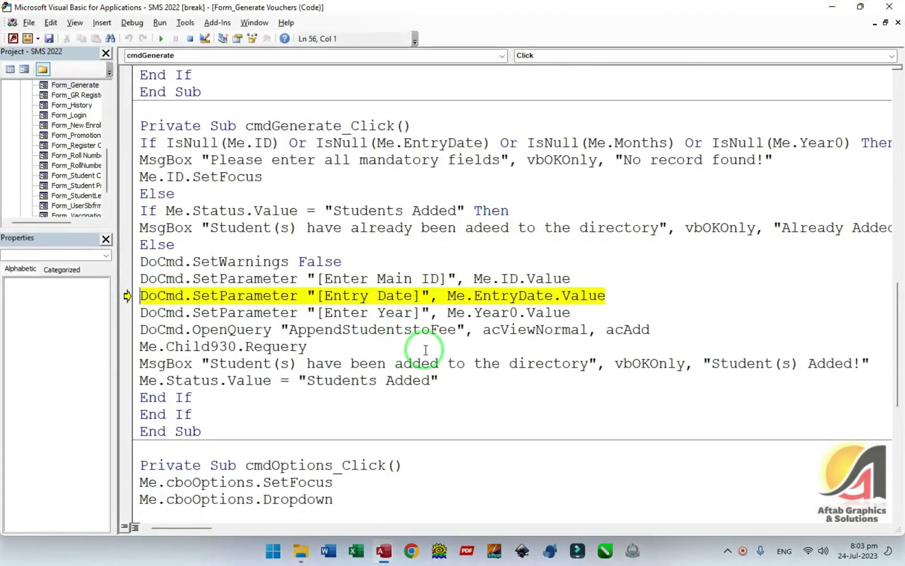
pyautogui.click(535, 295)
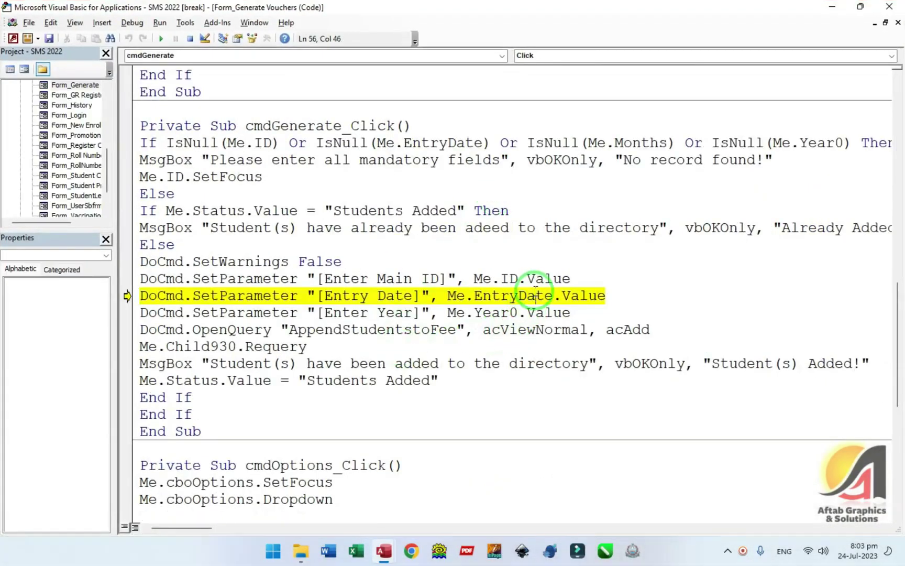
pyautogui.moveTo(291, 303); pyautogui.dragTo(536, 295)
# - Reset the break, then close the VBA editor and the vouchers form
pyautogui.click(299, 297)
pyautogui.click(190, 38)
pyautogui.click(537, 295)
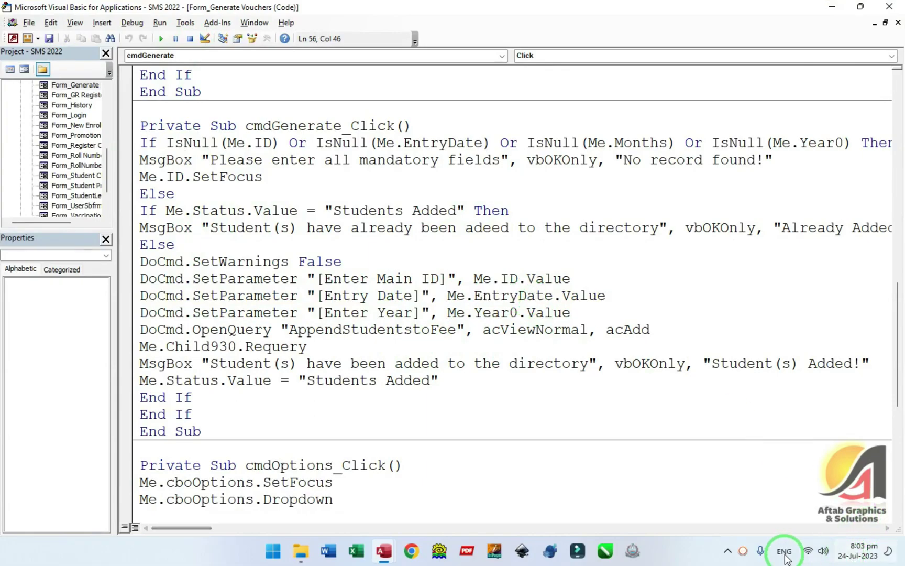
pyautogui.click(889, 7)
pyautogui.click(889, 7)
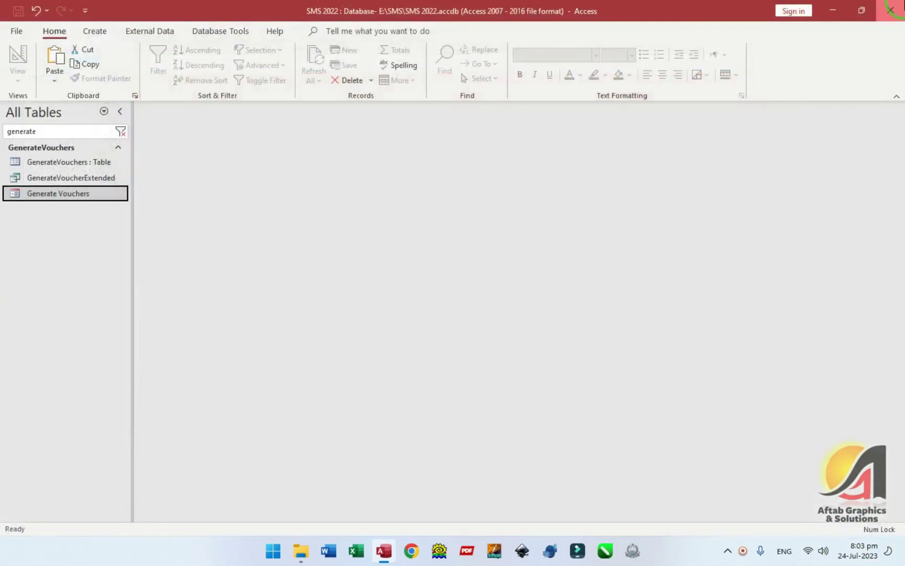
# - In Control Panel's Region settings, set the short date format to dd/MM/yyyy and apply
pyautogui.click(404, 298)
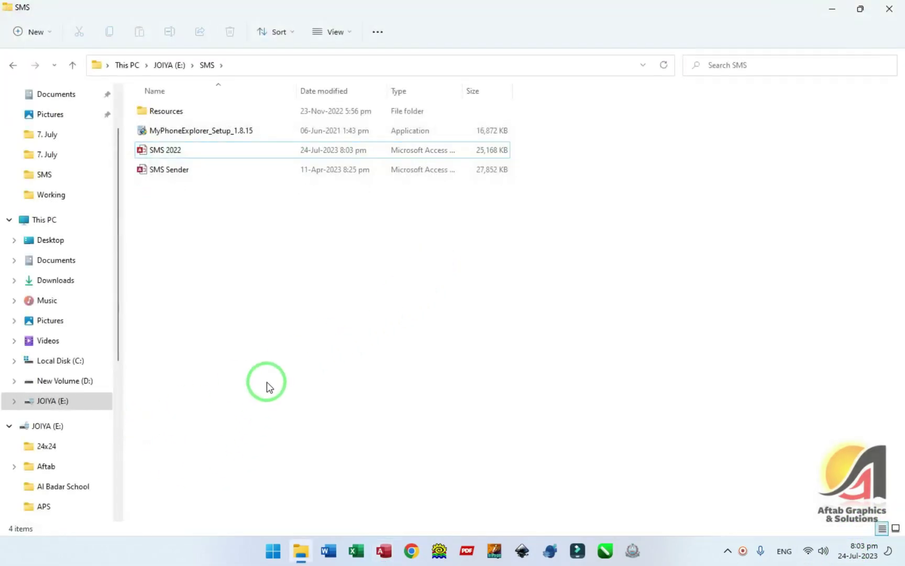
pyautogui.press('super')
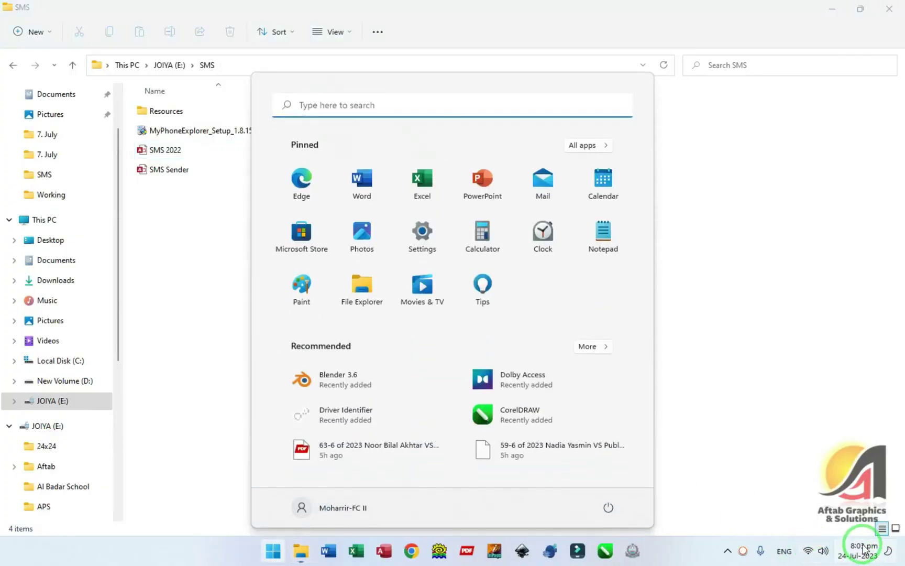
pyautogui.write('control')
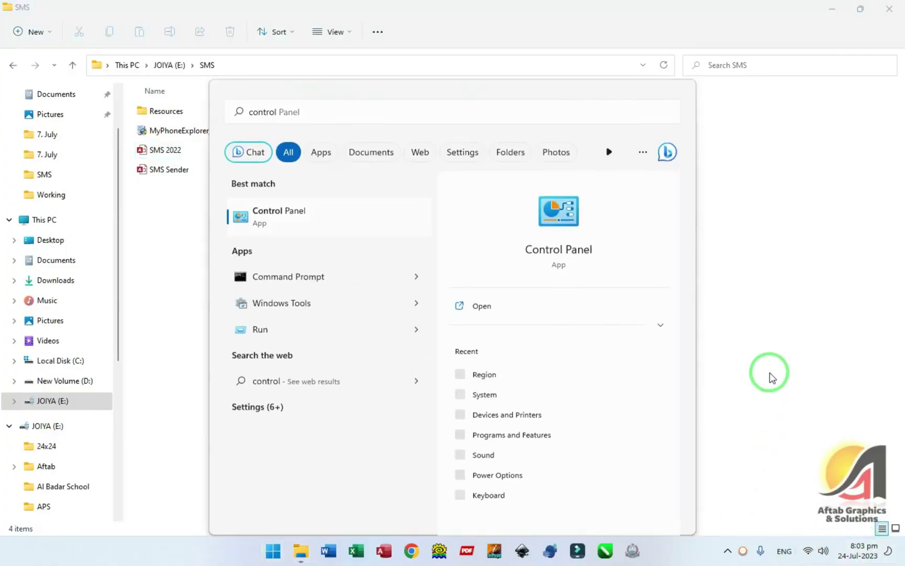
pyautogui.press('Return')
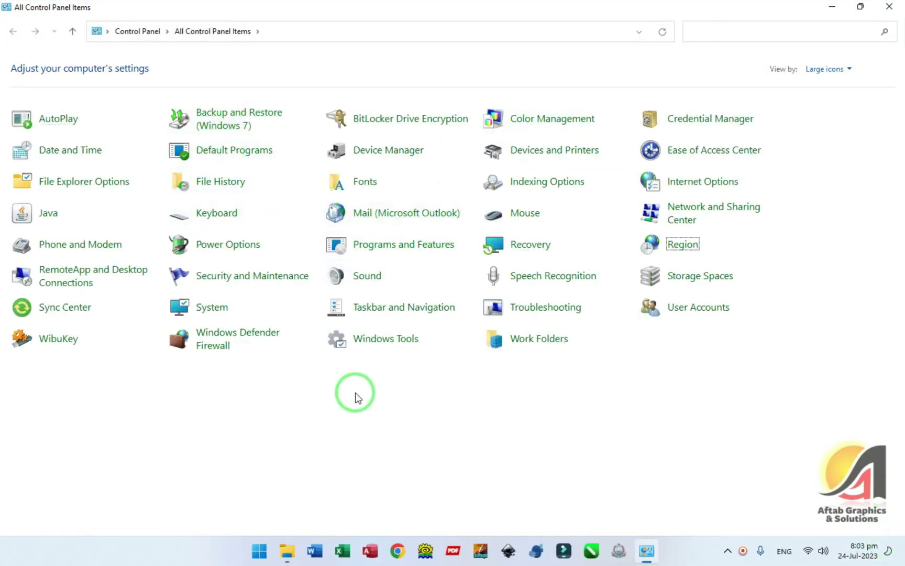
pyautogui.click(682, 244)
pyautogui.click(227, 153)
pyautogui.click(142, 169)
pyautogui.click(211, 362)
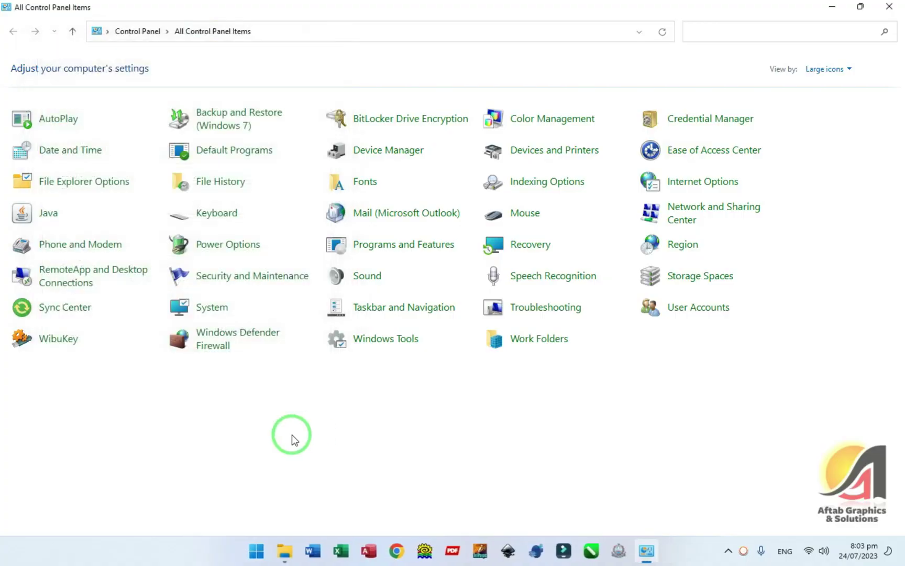
# - Relaunch Access and reopen the SMS 2022 database
pyautogui.click(369, 550)
pyautogui.click(167, 294)
pyautogui.click(53, 132)
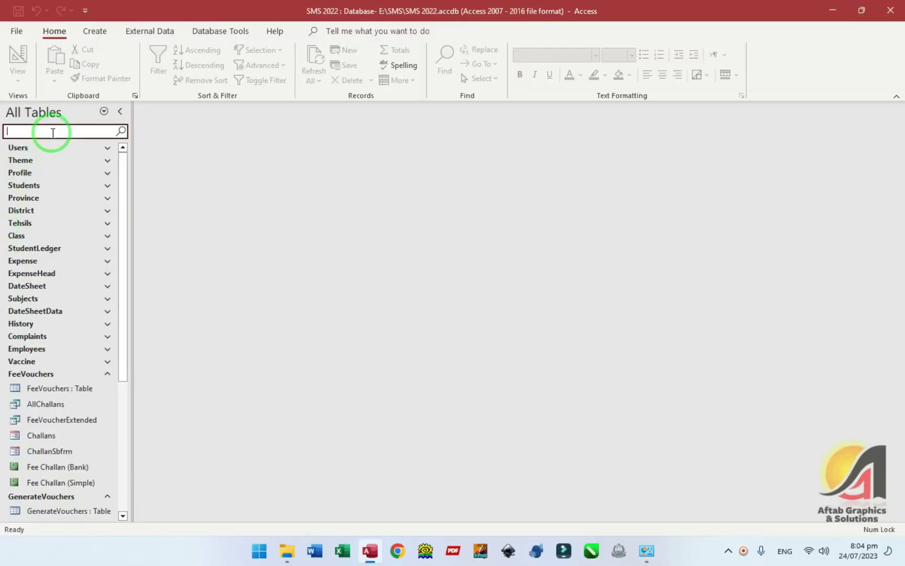
# - Open the Generate Vouchers form and switch to the Aug voucher batch
pyautogui.write('generate')
pyautogui.doubleClick(61, 194)
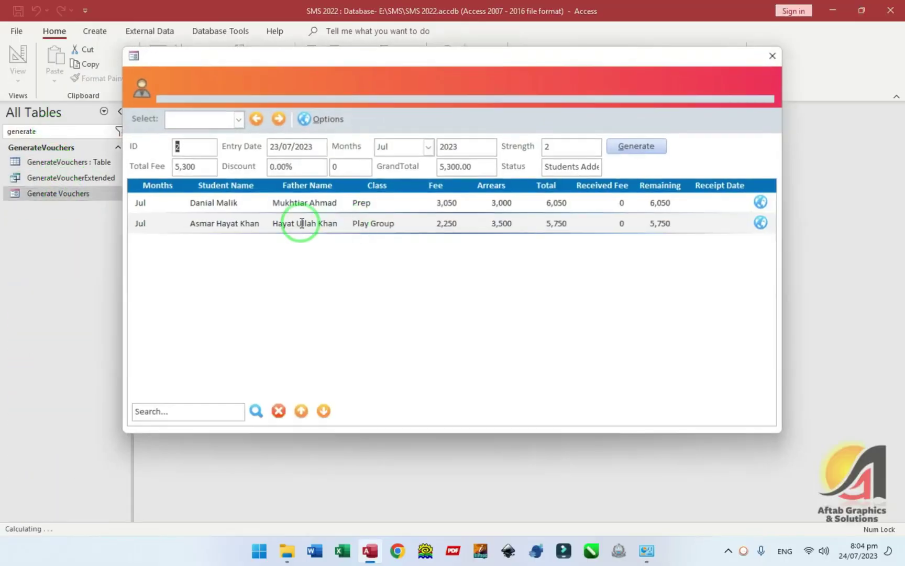
pyautogui.click(233, 128)
pyautogui.click(196, 154)
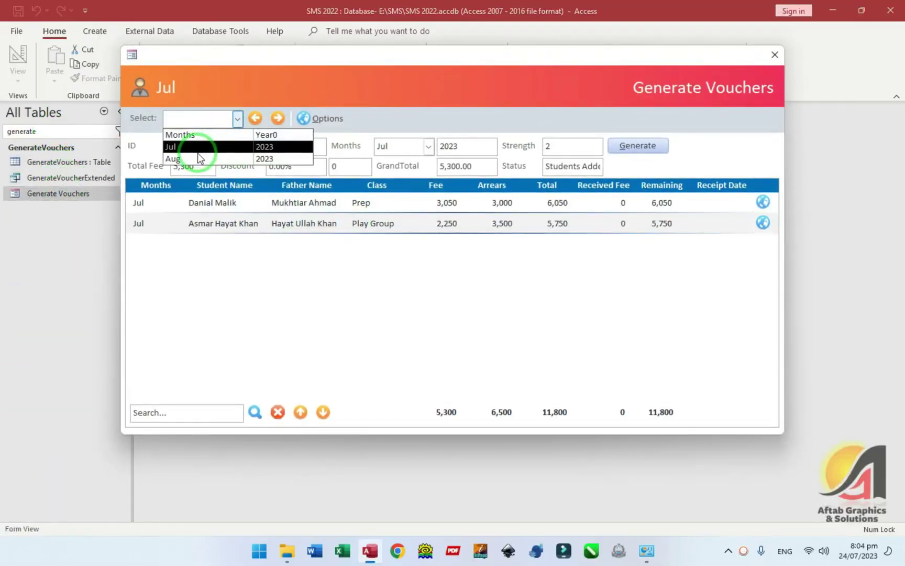
pyautogui.click(464, 160)
pyautogui.click(560, 146)
# - Generate the August vouchers, entering 3 at the parameter prompt and confirming Students Added
pyautogui.click(639, 145)
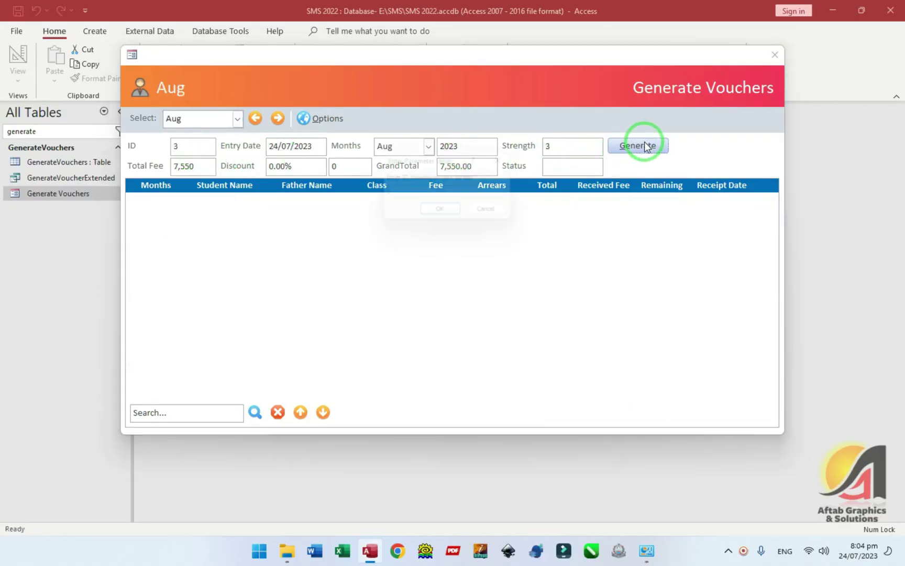
pyautogui.write('3')
pyautogui.press('Return')
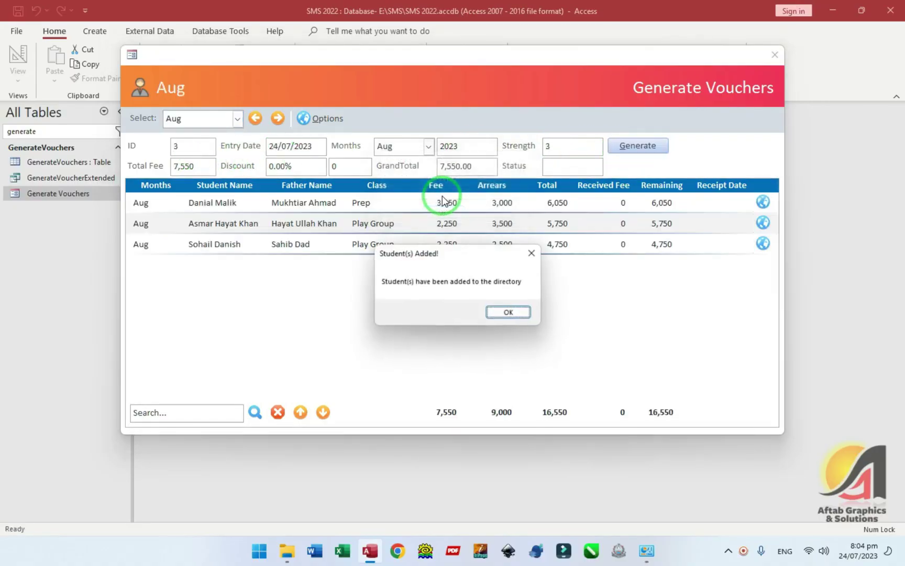
pyautogui.click(504, 309)
# - Review the generated students' fees, arrears and classes, then close the form and clear the search
pyautogui.click(438, 239)
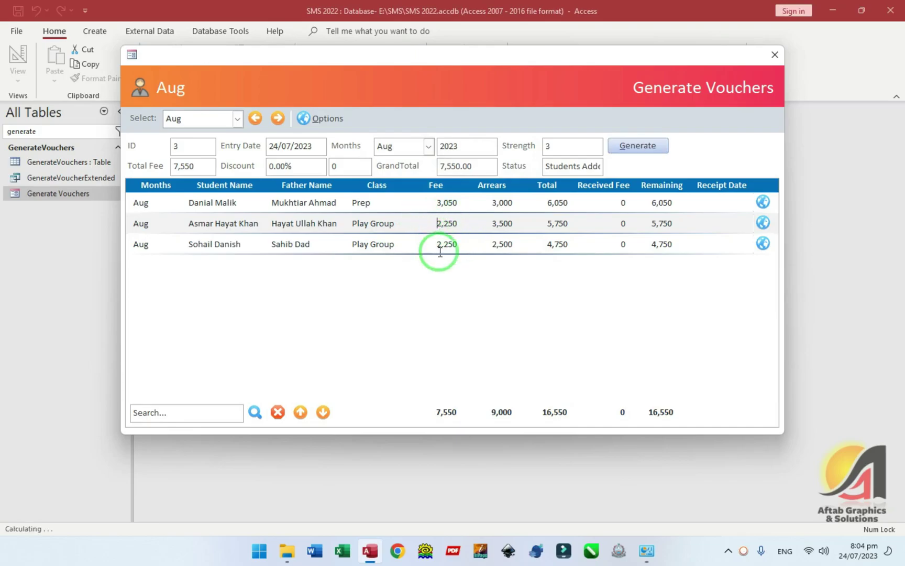
pyautogui.click(474, 243)
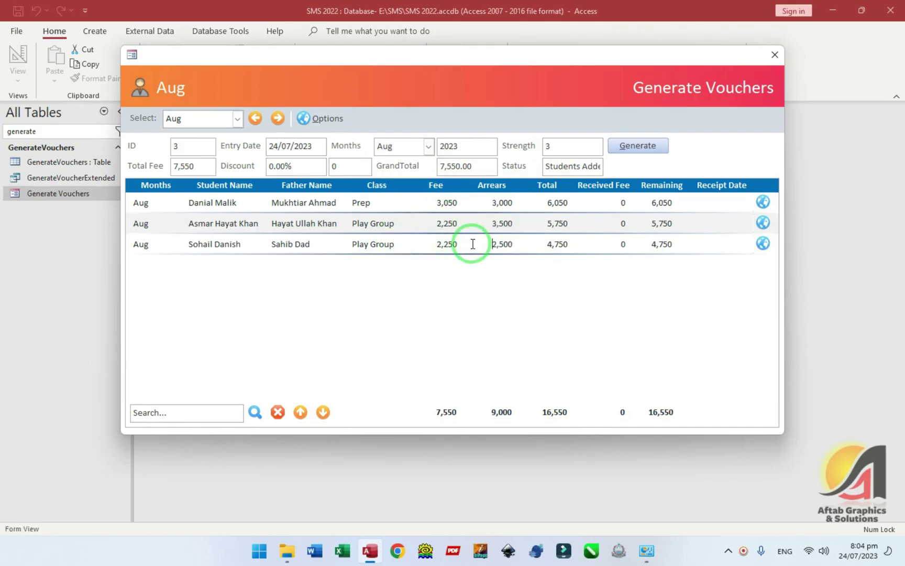
pyautogui.click(355, 223)
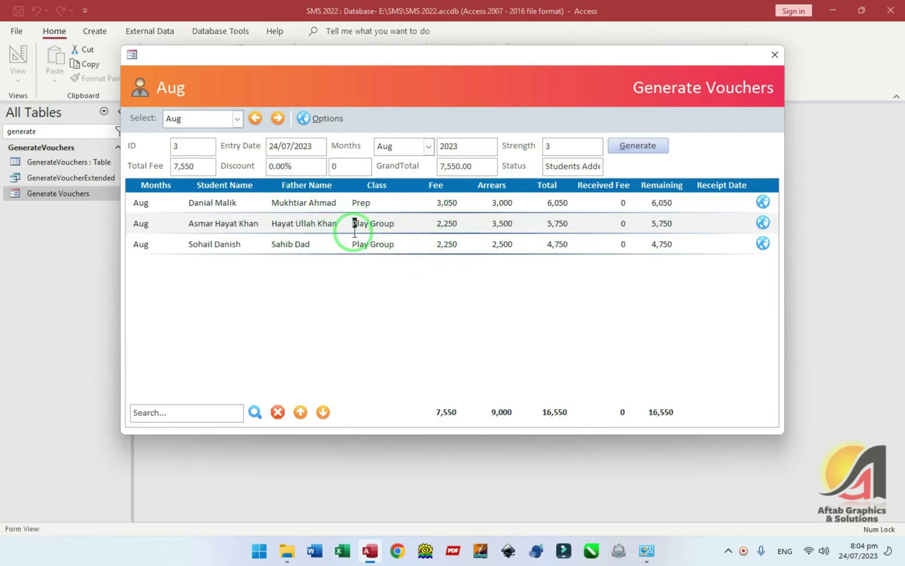
pyautogui.click(355, 241)
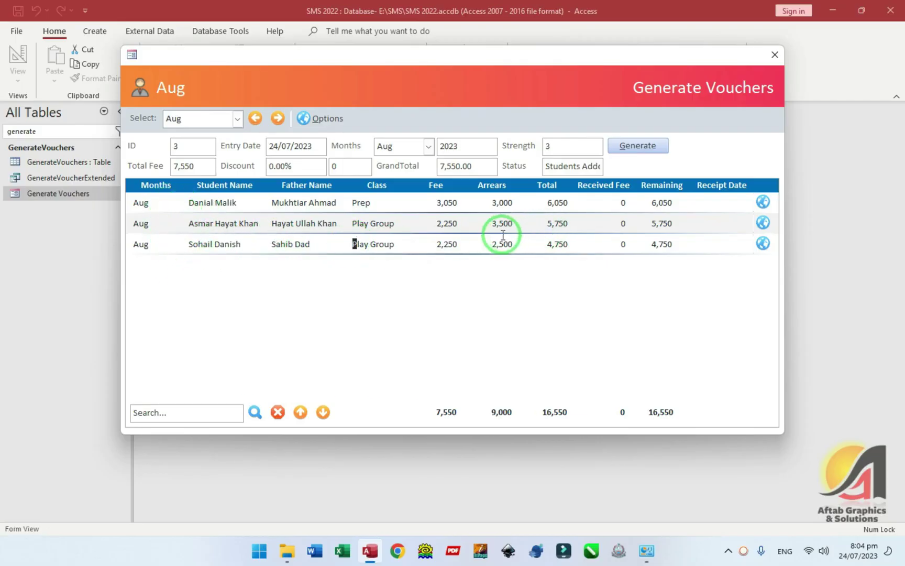
pyautogui.click(775, 55)
pyautogui.click(120, 131)
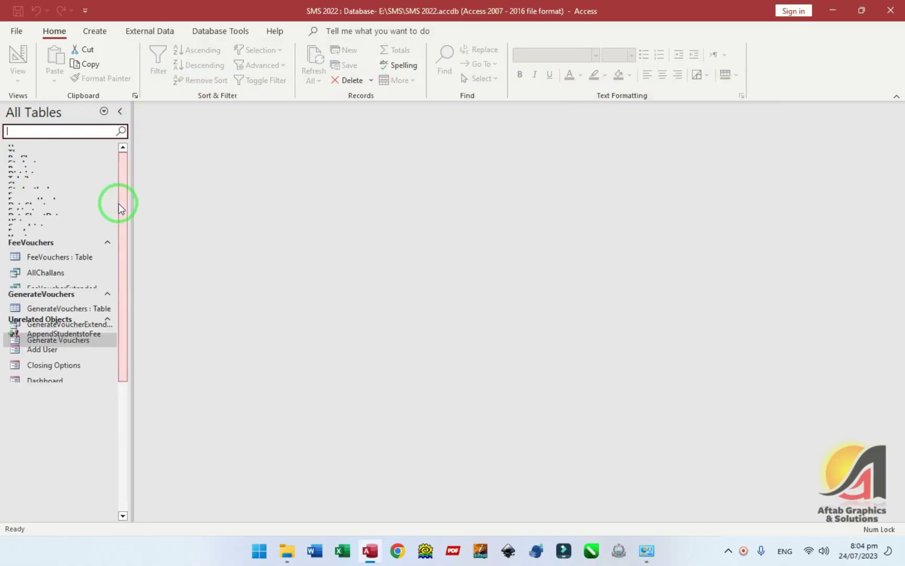
# - Open the AllChallans query and inspect voucher 21's month Aug, 2023
pyautogui.doubleClick(47, 284)
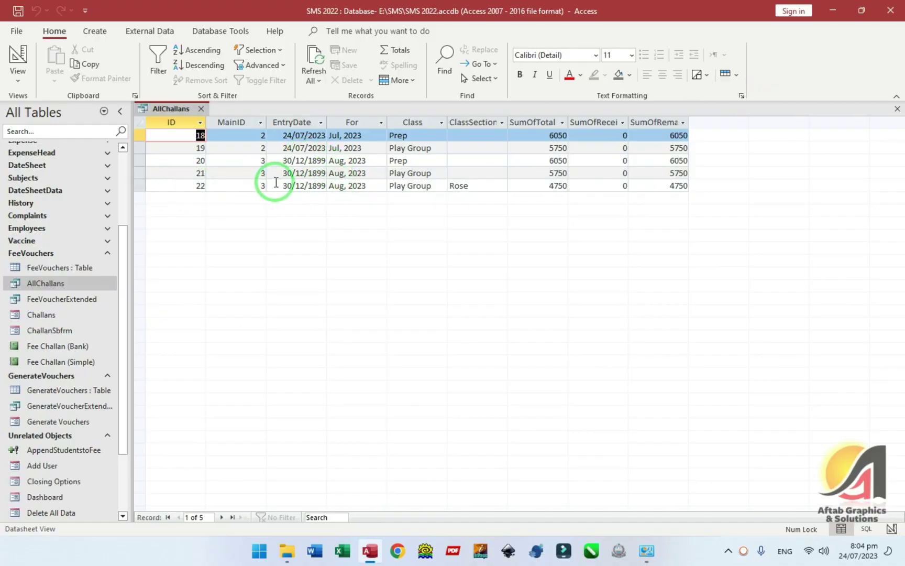
pyautogui.doubleClick(360, 175)
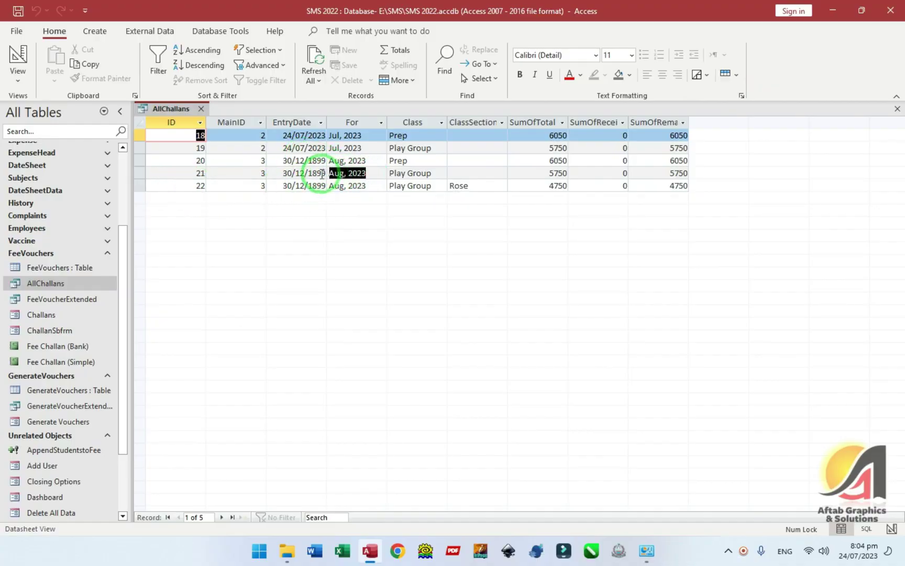
pyautogui.click(339, 176)
pyautogui.moveTo(367, 175); pyautogui.dragTo(315, 176)
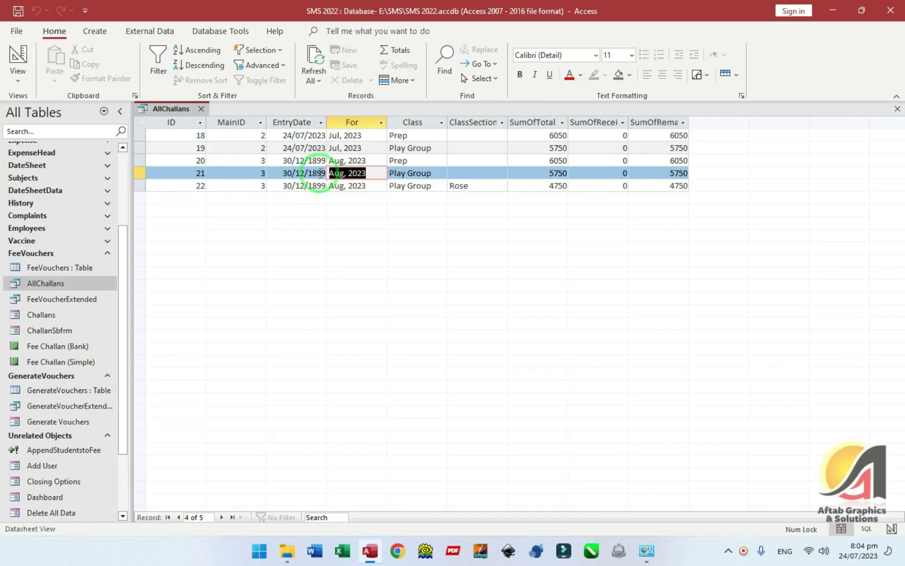
pyautogui.press('Tab')
# - Check the records' class sections, including Rose and the empty ones, then switch to Design View
pyautogui.doubleClick(471, 187)
pyautogui.click(466, 179)
pyautogui.click(467, 183)
pyautogui.moveTo(436, 174); pyautogui.dragTo(382, 174)
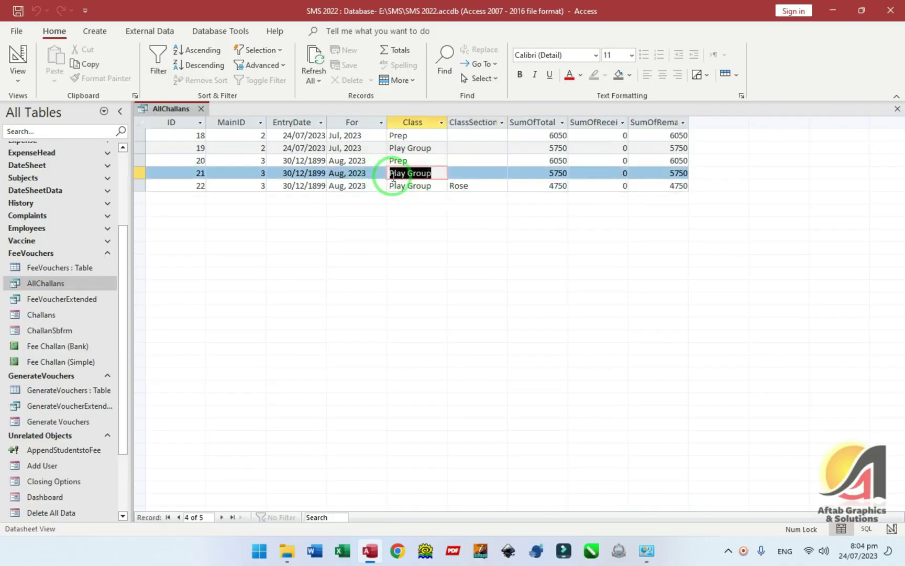
pyautogui.press('Down')
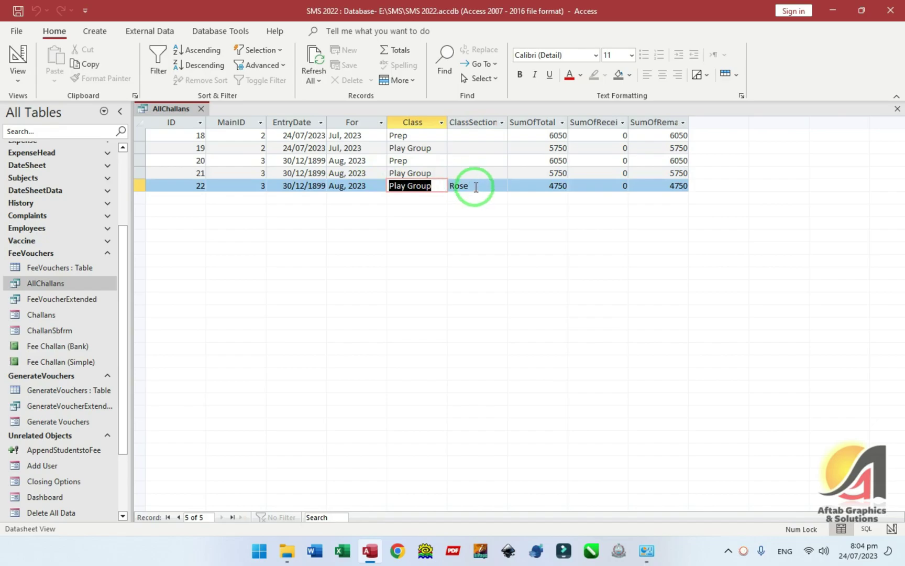
pyautogui.click(463, 176)
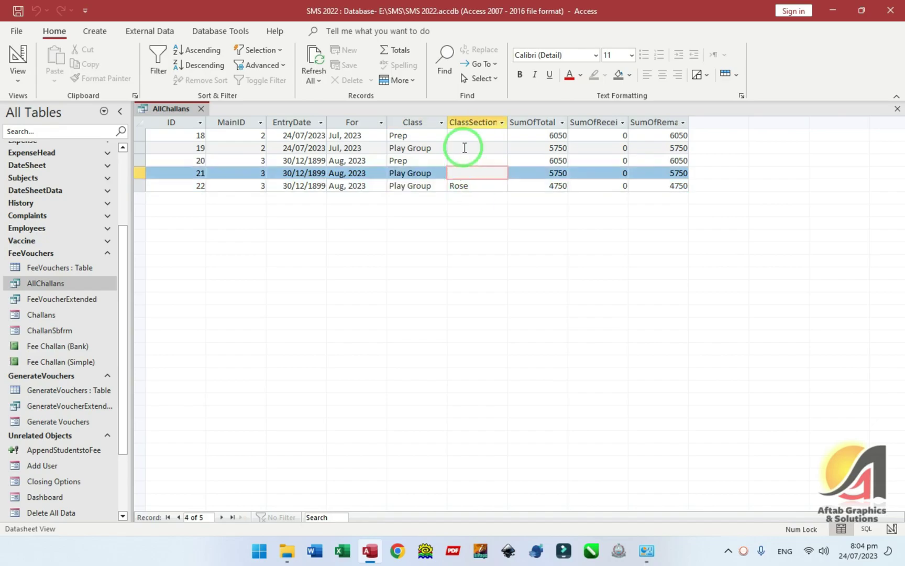
pyautogui.click(18, 58)
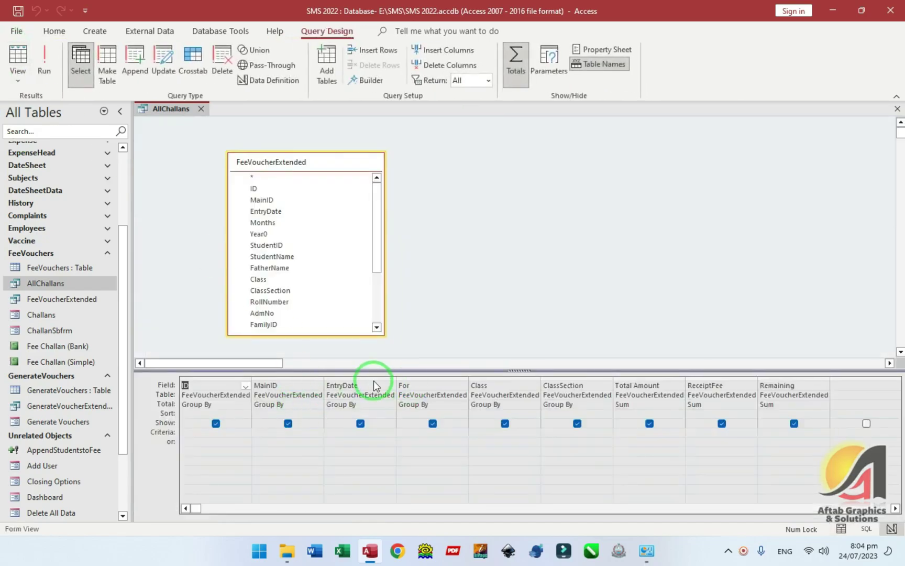
# - Delete the ClassSection field from the query and view the results
pyautogui.click(557, 381)
pyautogui.press('Delete')
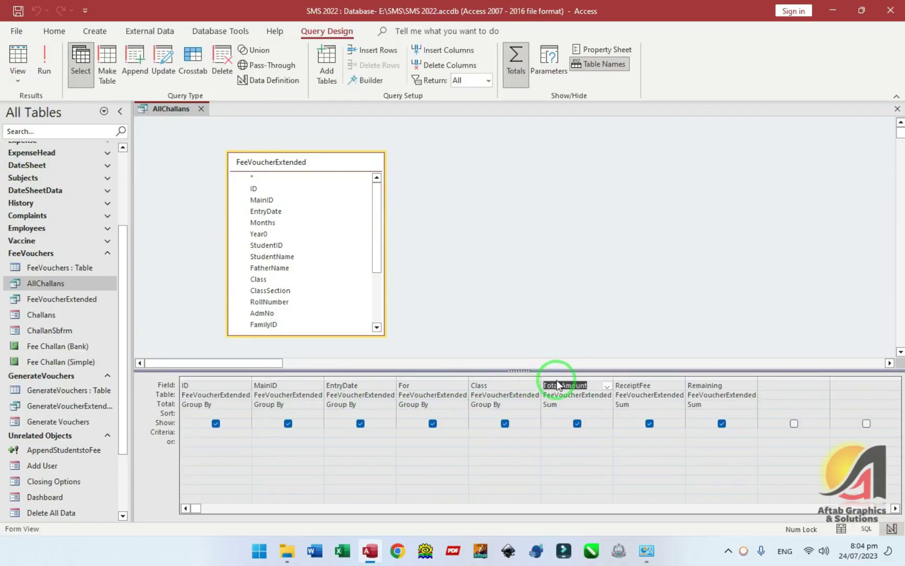
pyautogui.click(18, 57)
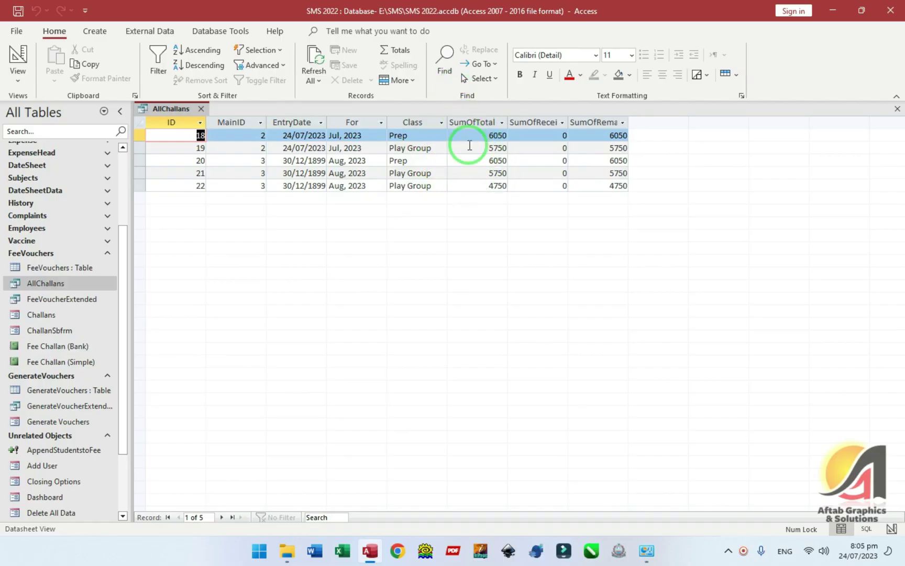
# - Remove the ID field too and rerun the query to see four grouped rows
pyautogui.click(201, 130)
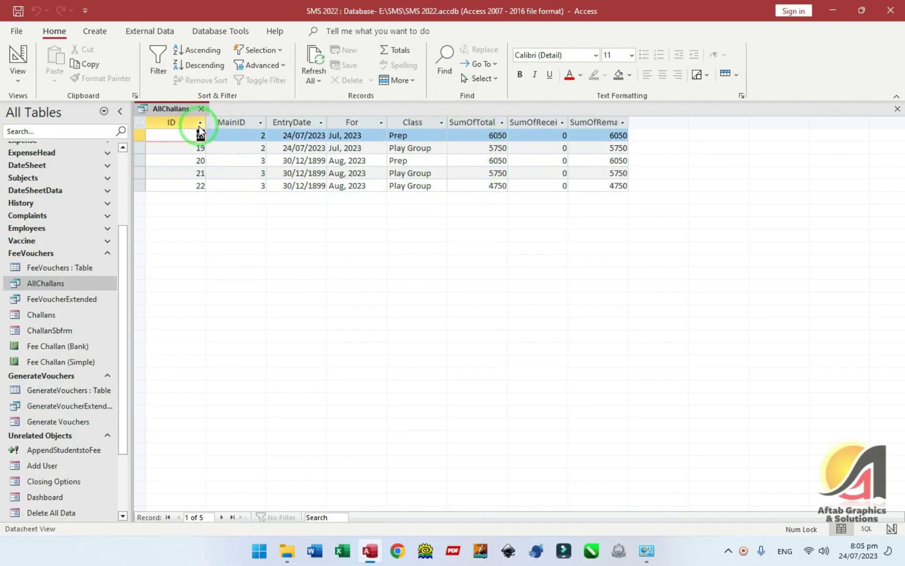
pyautogui.click(175, 123)
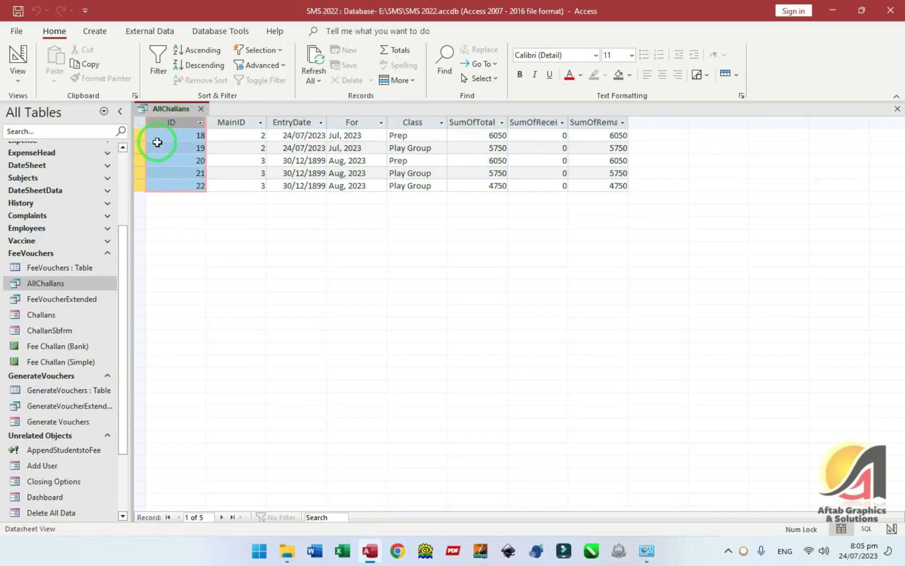
pyautogui.click(18, 58)
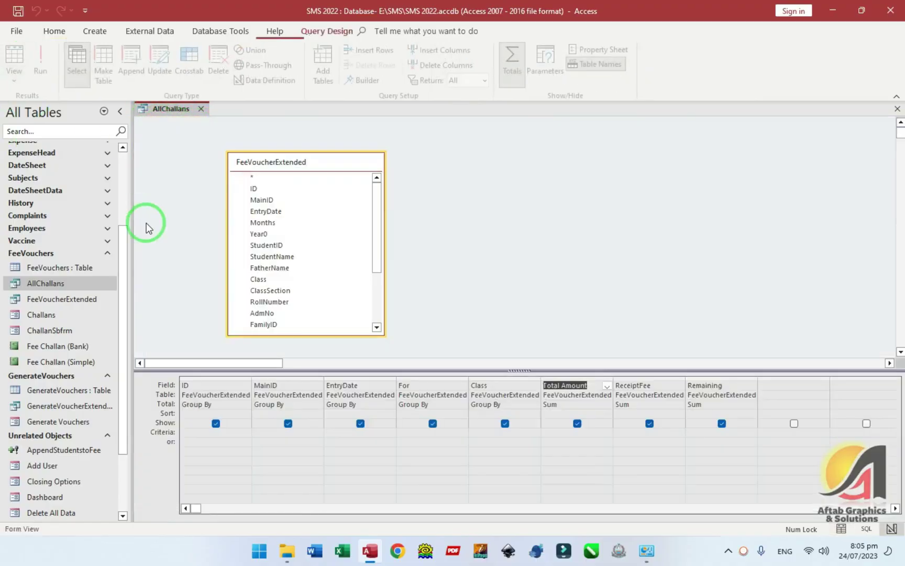
pyautogui.click(199, 377)
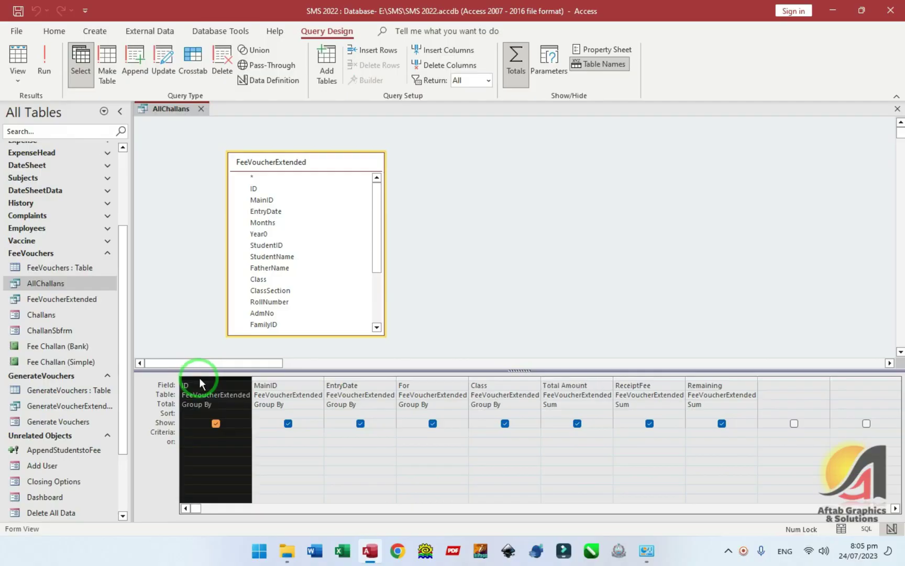
pyautogui.press('Delete')
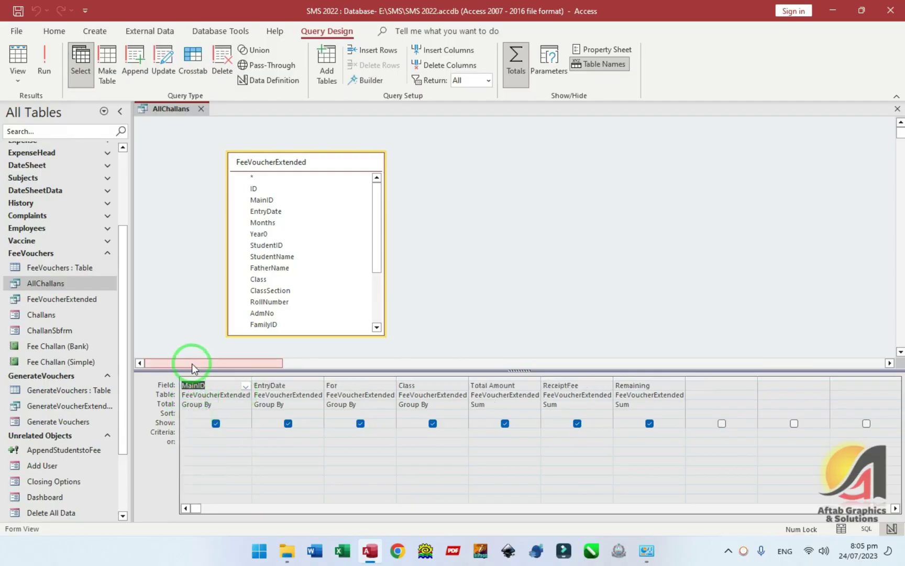
pyautogui.click(6, 78)
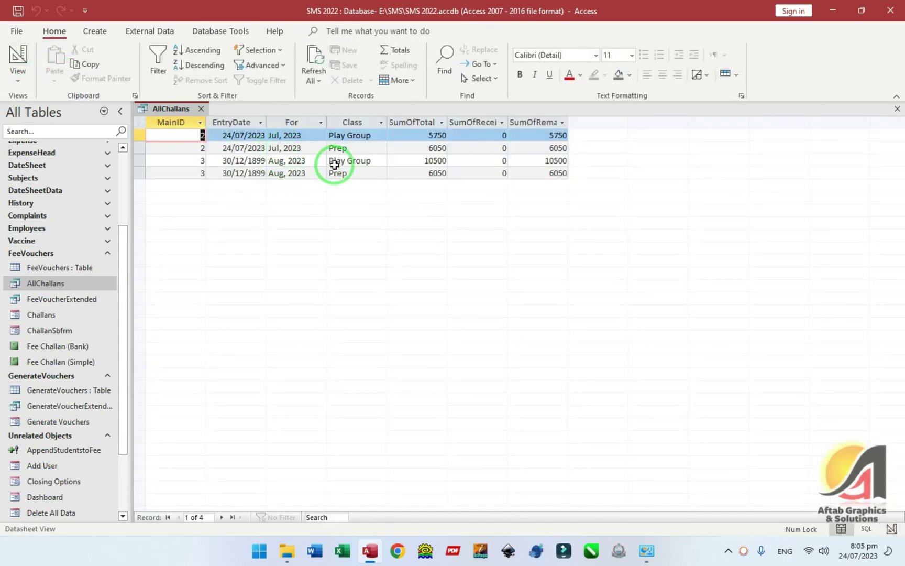
pyautogui.moveTo(298, 161); pyautogui.dragTo(268, 160)
pyautogui.moveTo(372, 161); pyautogui.dragTo(321, 174)
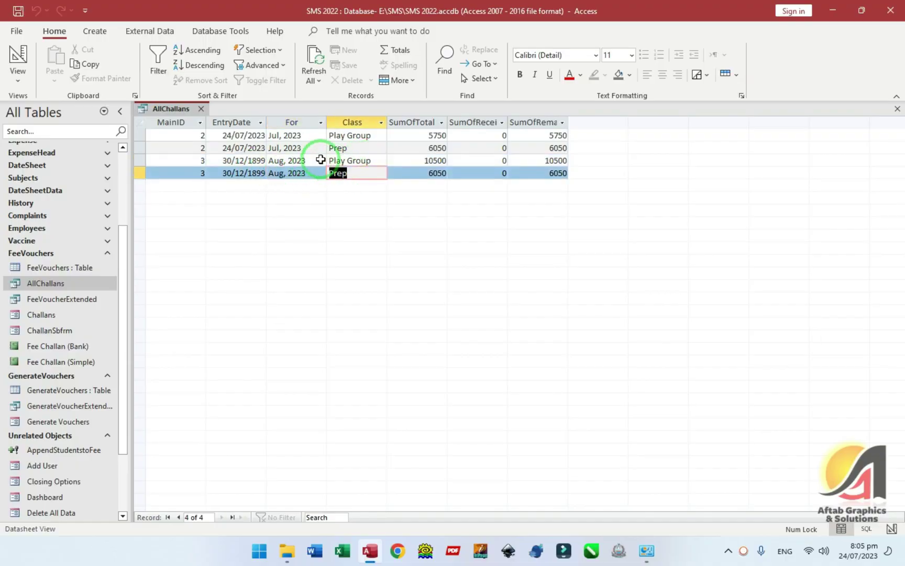
pyautogui.press('Up')
pyautogui.click(138, 161)
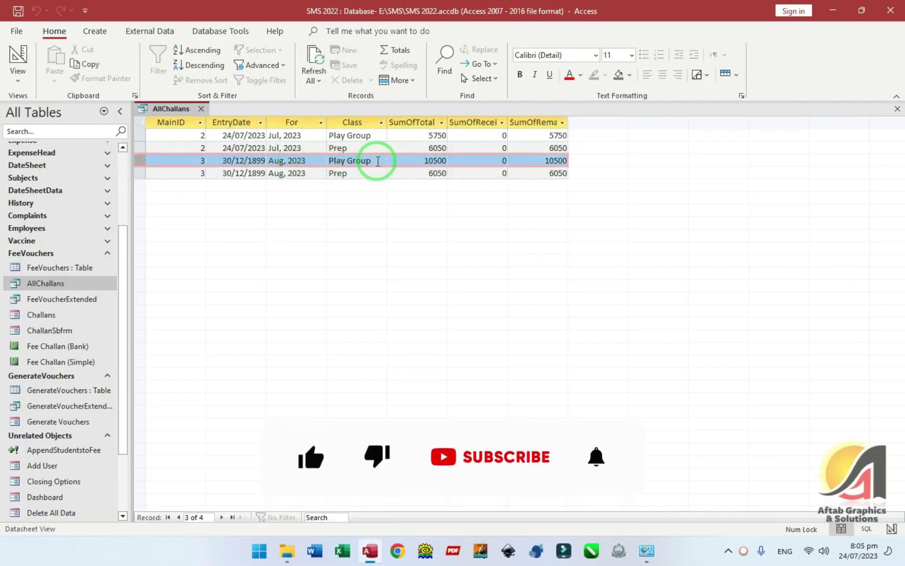
pyautogui.moveTo(377, 161); pyautogui.dragTo(274, 164)
pyautogui.doubleClick(561, 160)
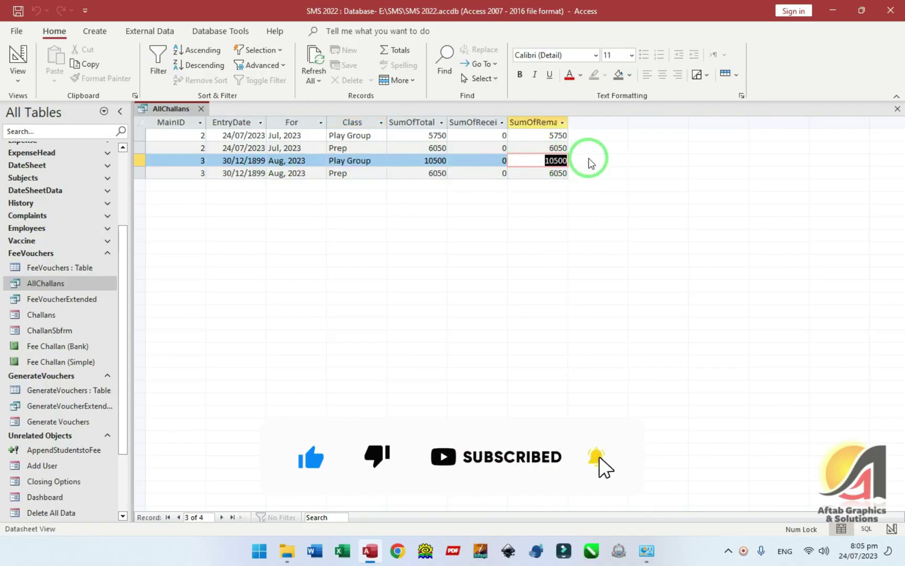
pyautogui.click(17, 62)
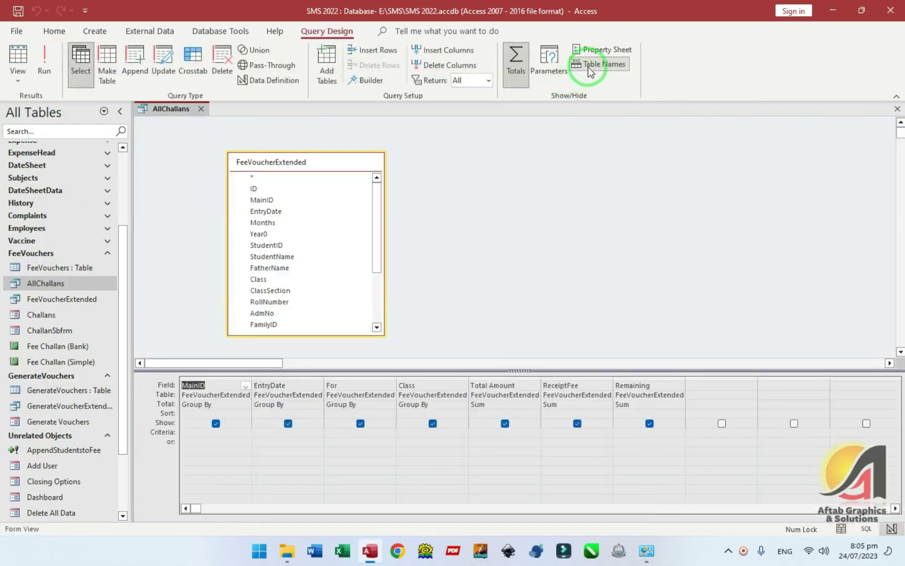
pyautogui.click(531, 73)
pyautogui.click(17, 58)
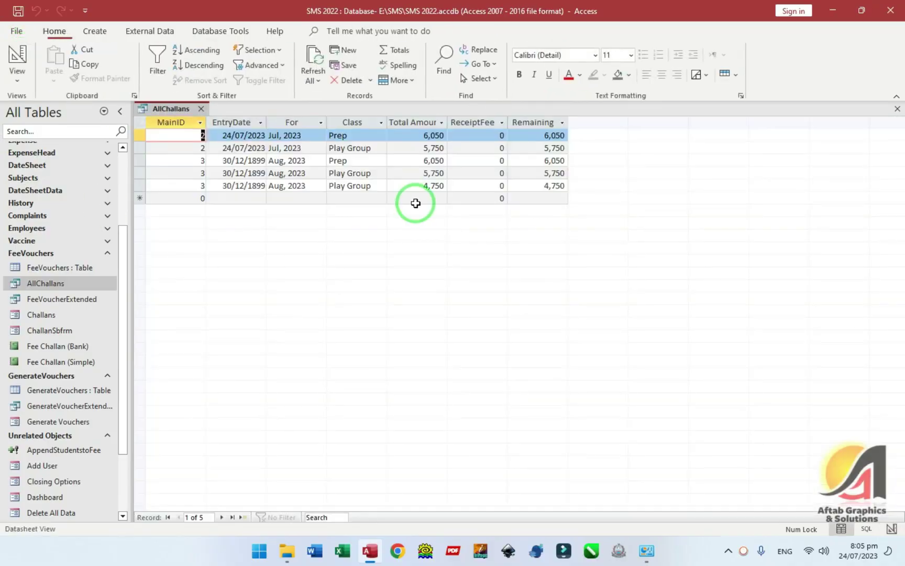
pyautogui.moveTo(139, 175); pyautogui.dragTo(140, 183)
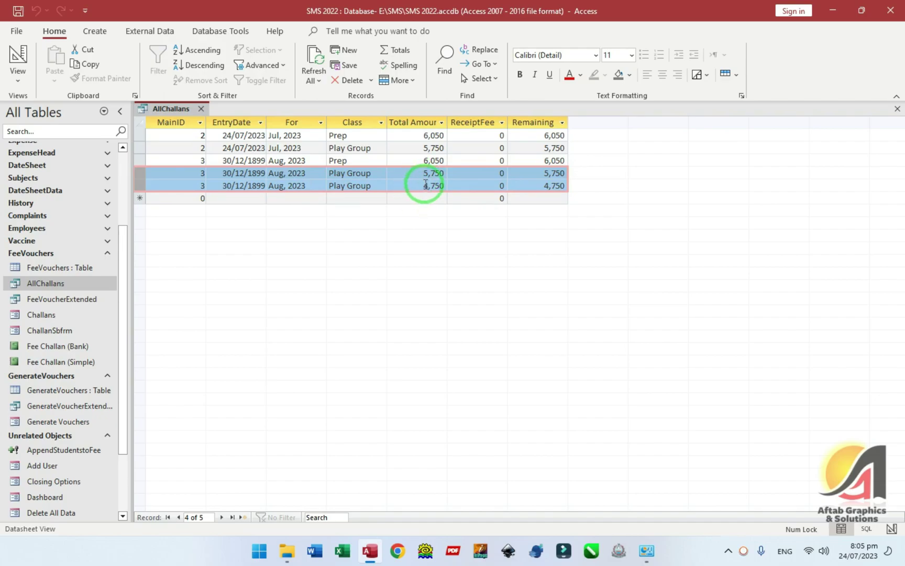
pyautogui.click(16, 65)
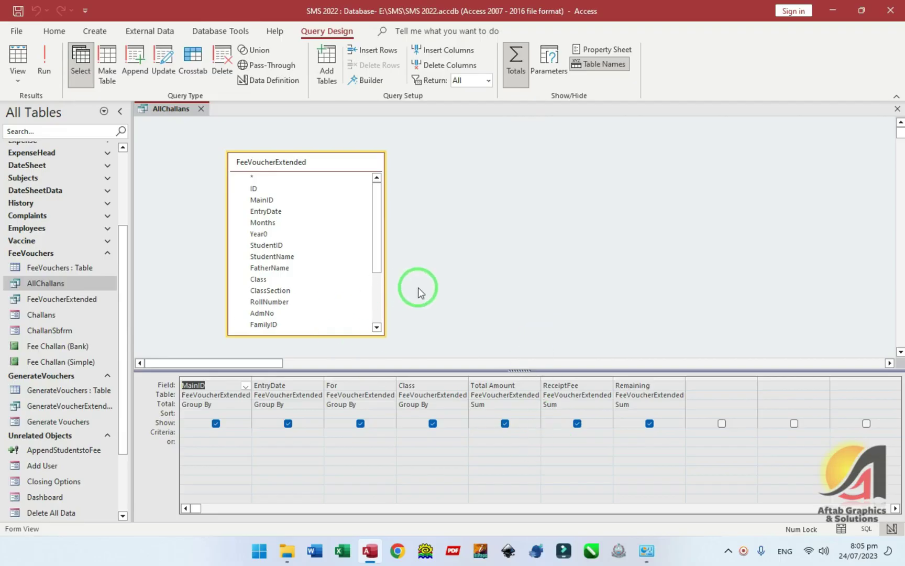
pyautogui.click(18, 55)
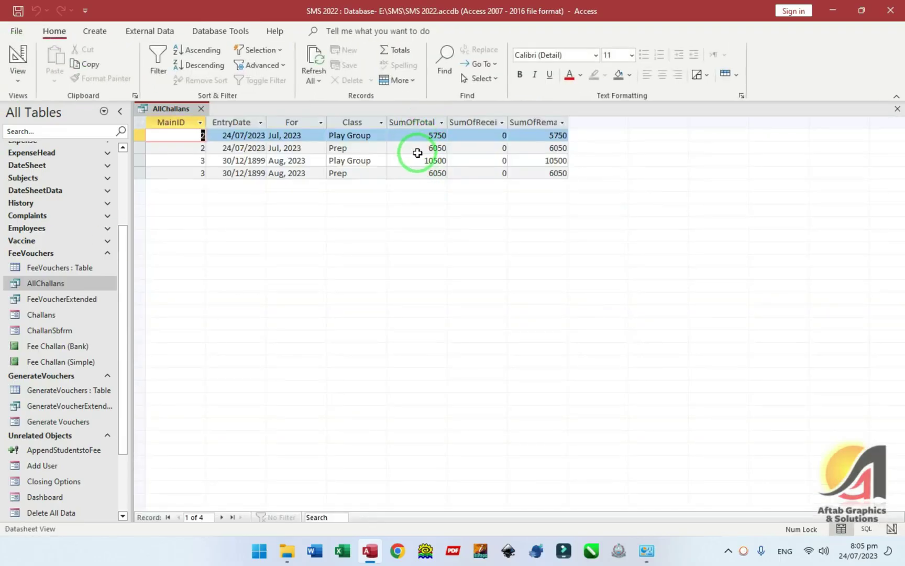
pyautogui.moveTo(220, 160); pyautogui.dragTo(287, 160)
pyautogui.click(194, 158)
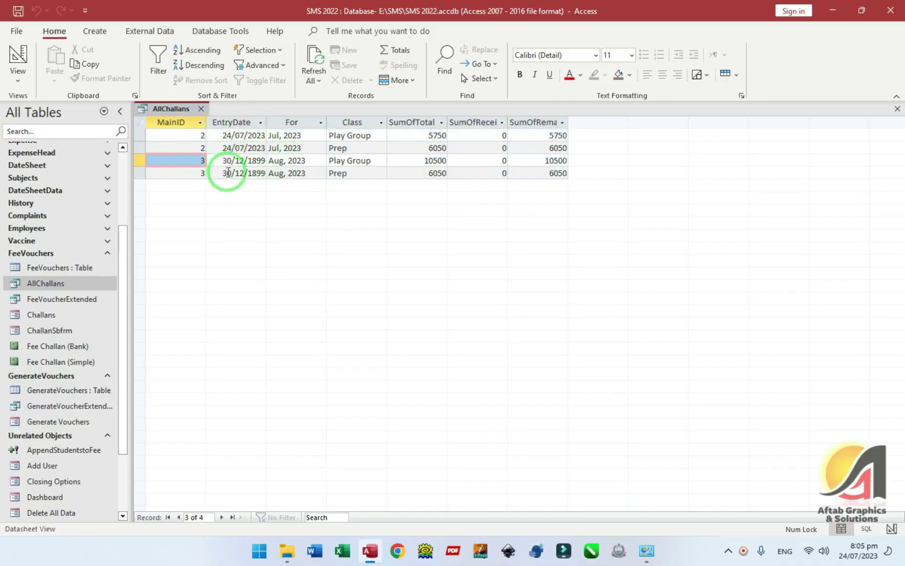
# - Inspect row 3's month, class and amounts, total and remaining 10500
pyautogui.click(270, 162)
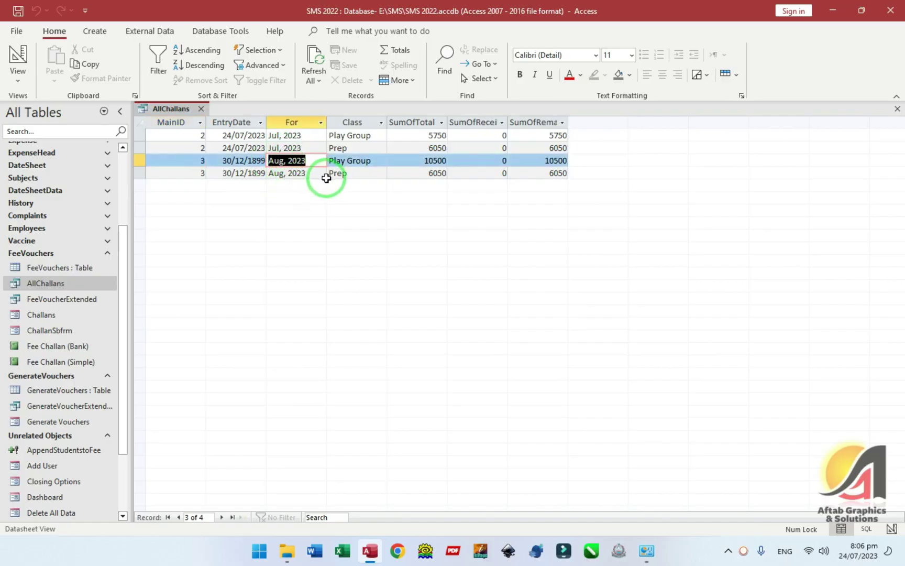
pyautogui.moveTo(378, 165); pyautogui.dragTo(317, 166)
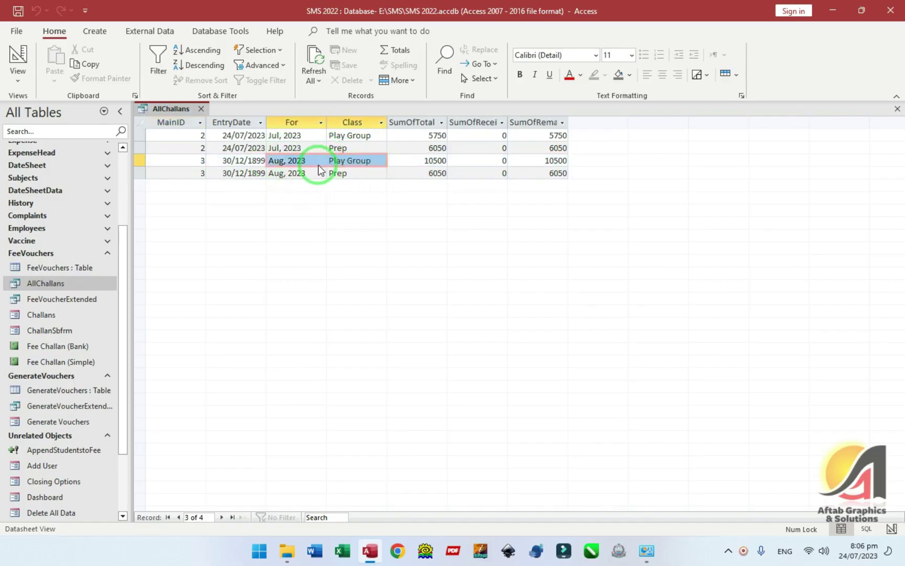
pyautogui.moveTo(416, 165); pyautogui.dragTo(445, 161)
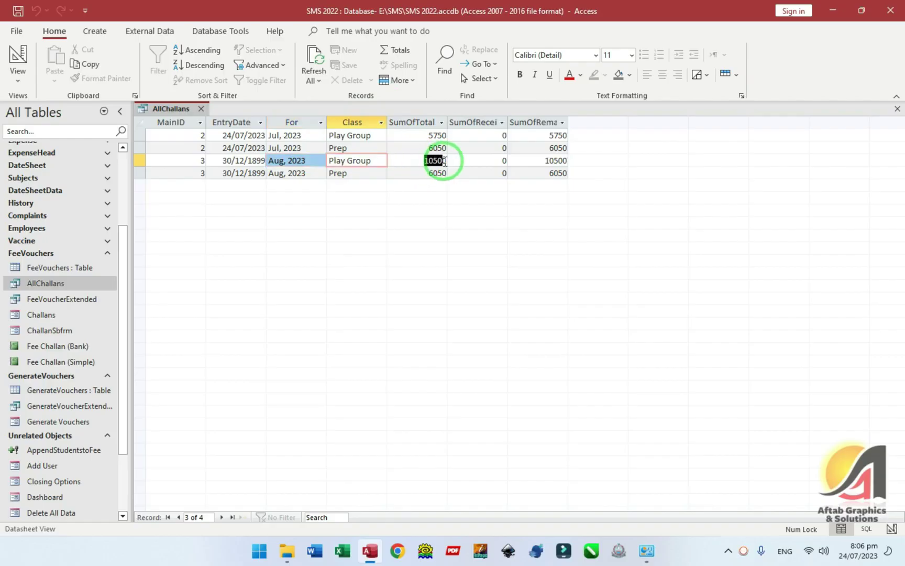
pyautogui.click(484, 165)
pyautogui.doubleClick(535, 160)
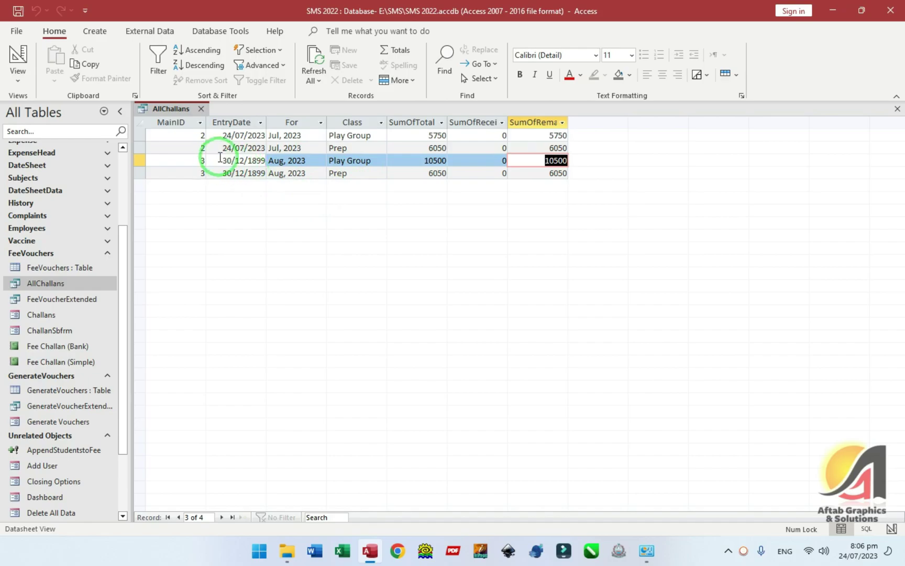
# - Check row 3's entry date 30/12/1899 12:02:26 am, then close the query
pyautogui.click(170, 161)
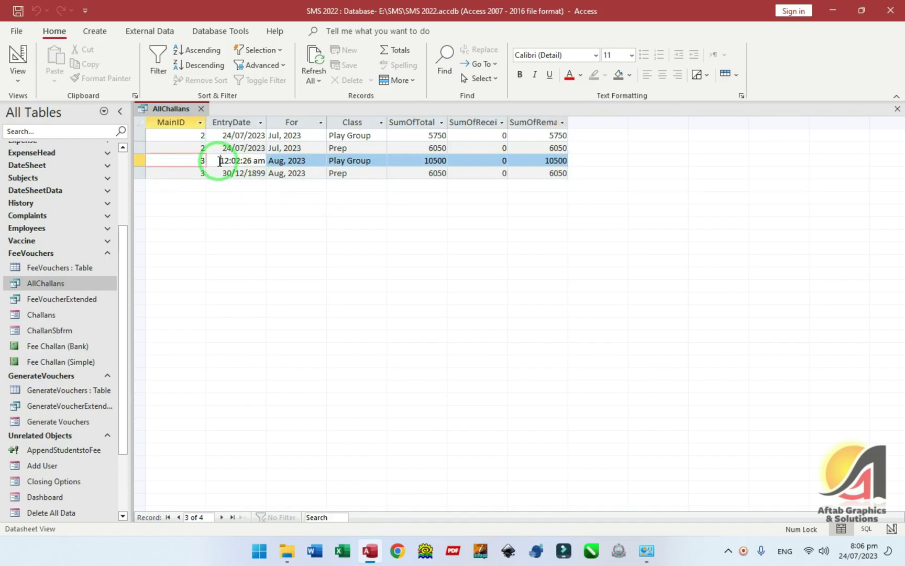
pyautogui.click(299, 174)
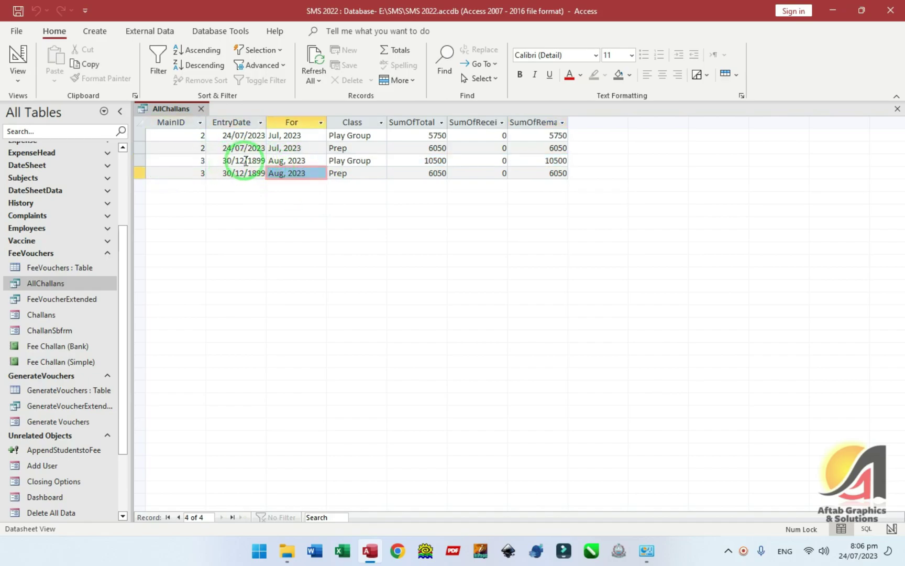
pyautogui.click(284, 161)
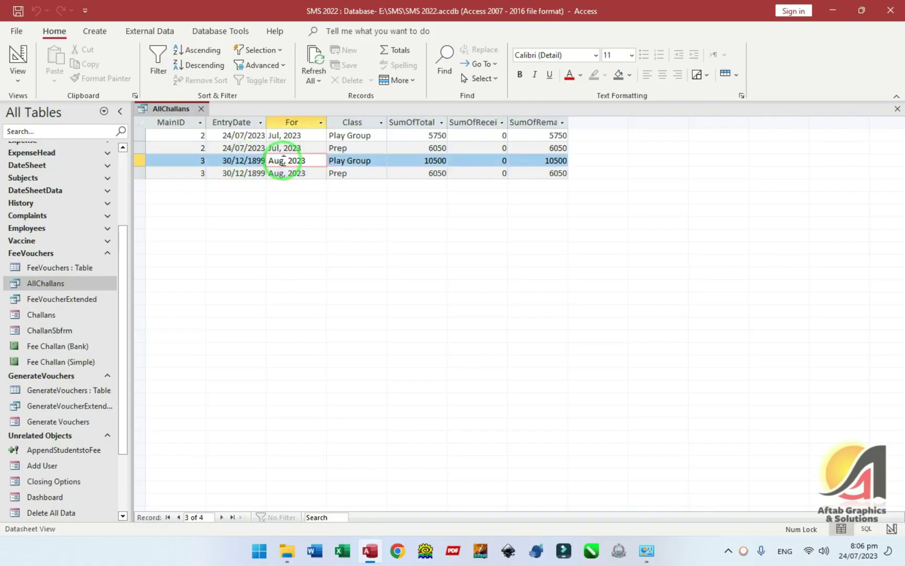
pyautogui.moveTo(217, 163); pyautogui.dragTo(274, 164)
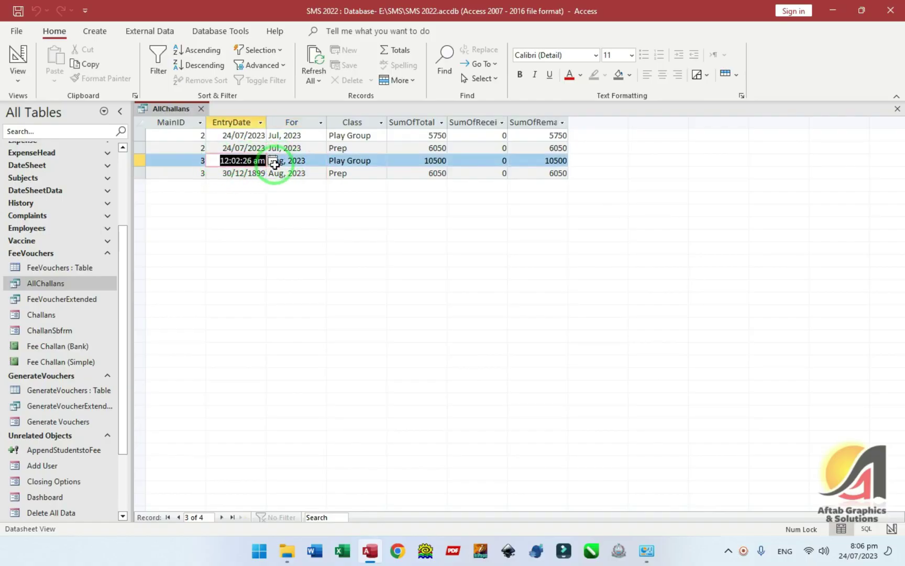
pyautogui.press('Down')
pyautogui.hotkey('ctrl', 'w')
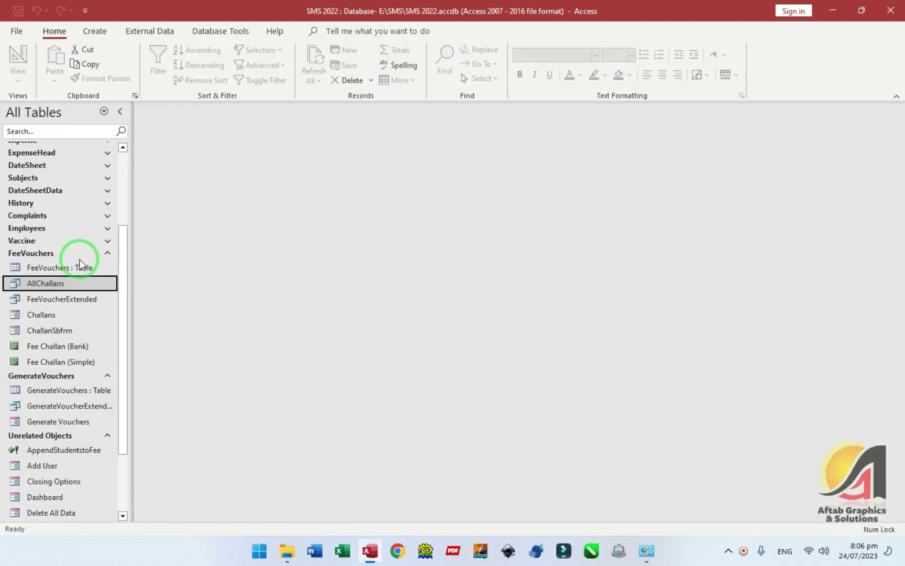
# - In FeeVouchers, replace the 30/12/1899 EntryDate values with today's date 24/07/2023 and close the table
pyautogui.doubleClick(36, 267)
pyautogui.click(236, 174)
pyautogui.press('Tab')
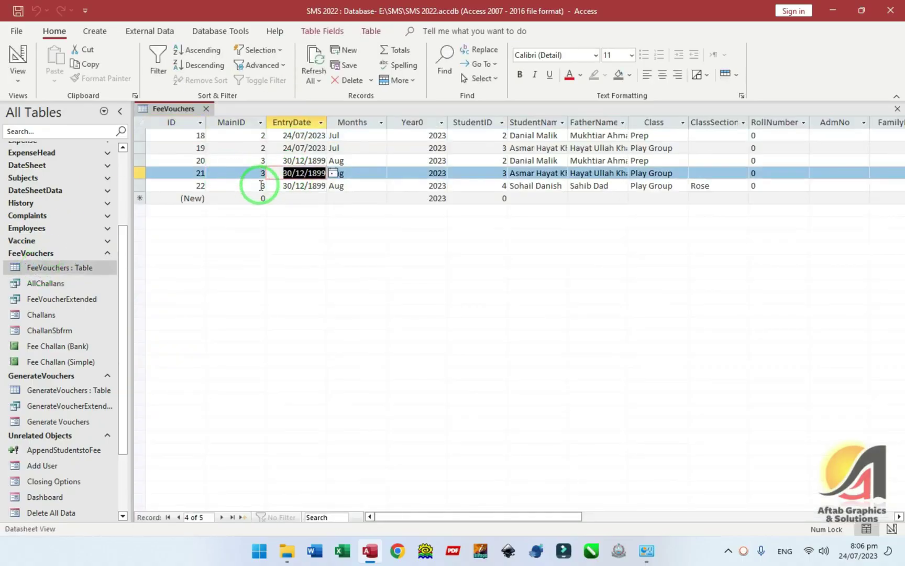
pyautogui.press('Up')
pyautogui.hotkey('ctrl', ';')
pyautogui.press('Down')
pyautogui.press('Down')
pyautogui.hotkey('ctrl', ';')
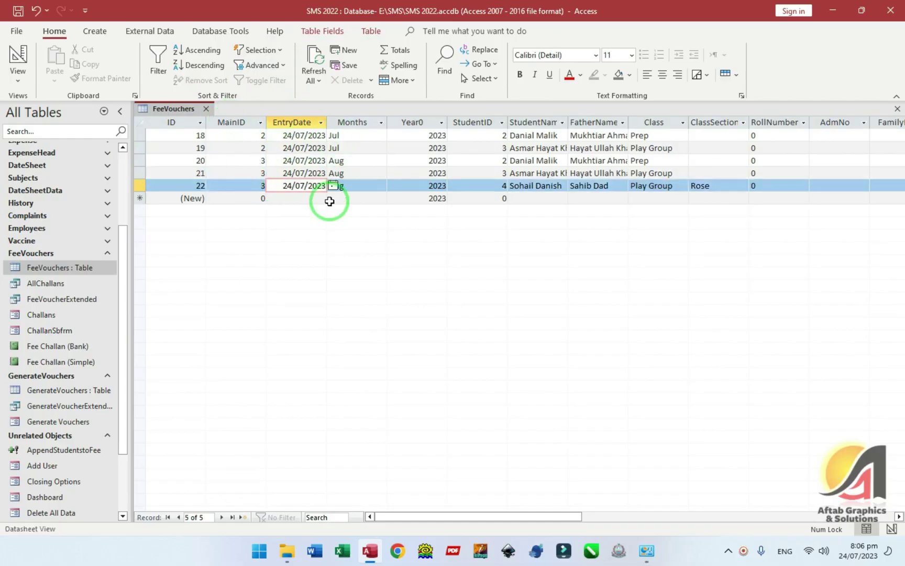
pyautogui.click(346, 161)
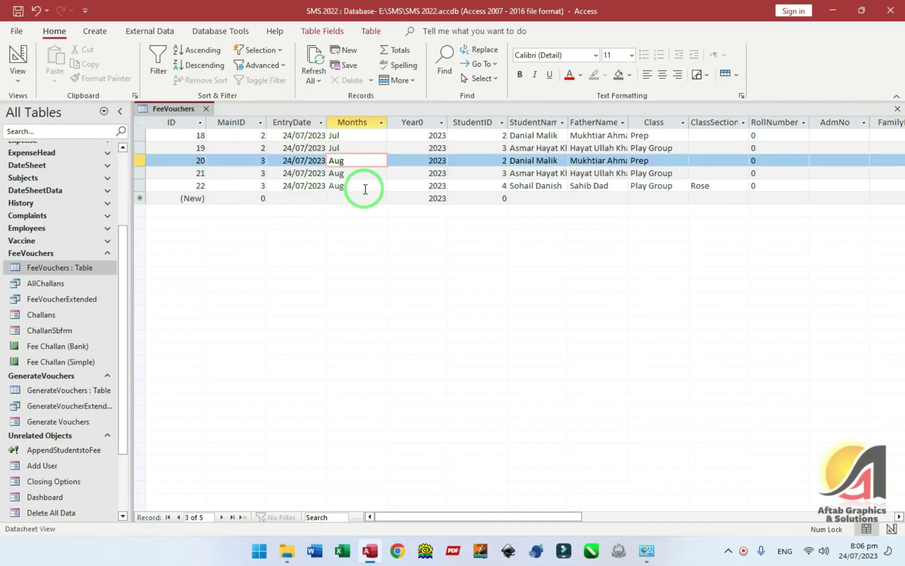
pyautogui.hotkey('ctrl', 'w')
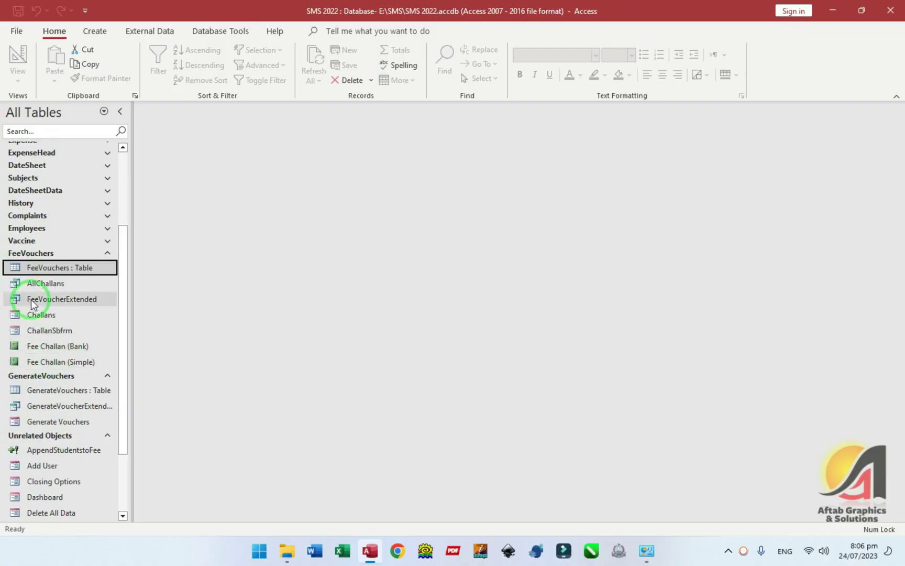
pyautogui.click(50, 325)
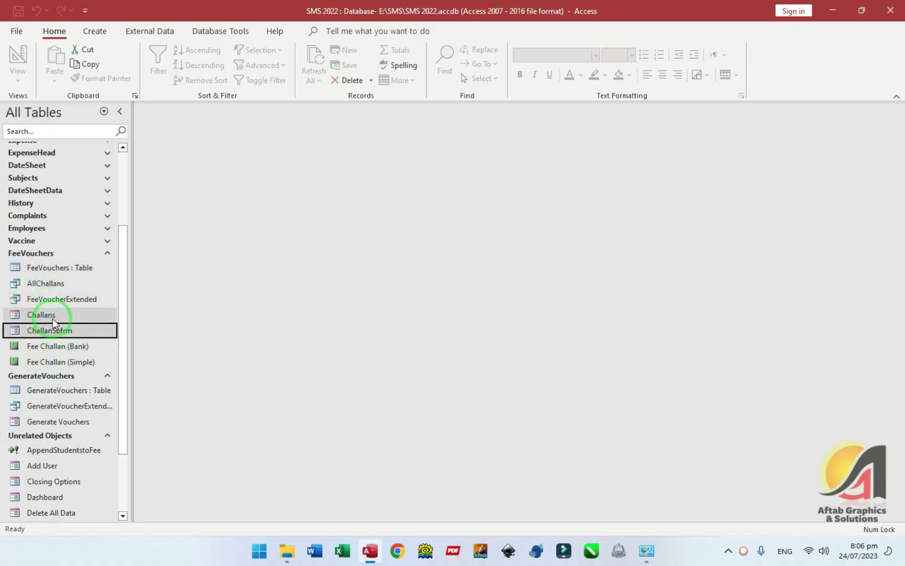
# - Open the AppendStudentstoFee query in Design View
pyautogui.scroll(-1, 78, 370)
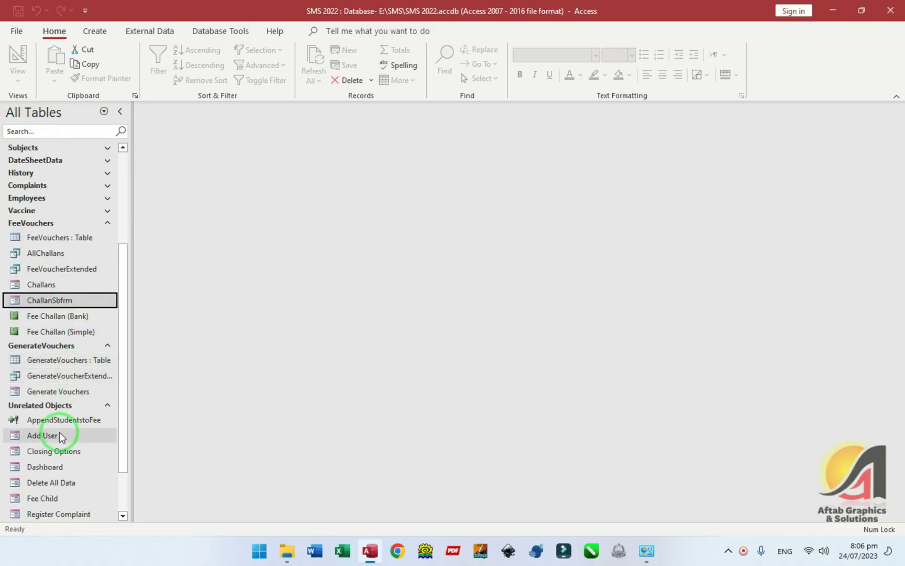
pyautogui.rightClick(61, 420)
pyautogui.click(78, 263)
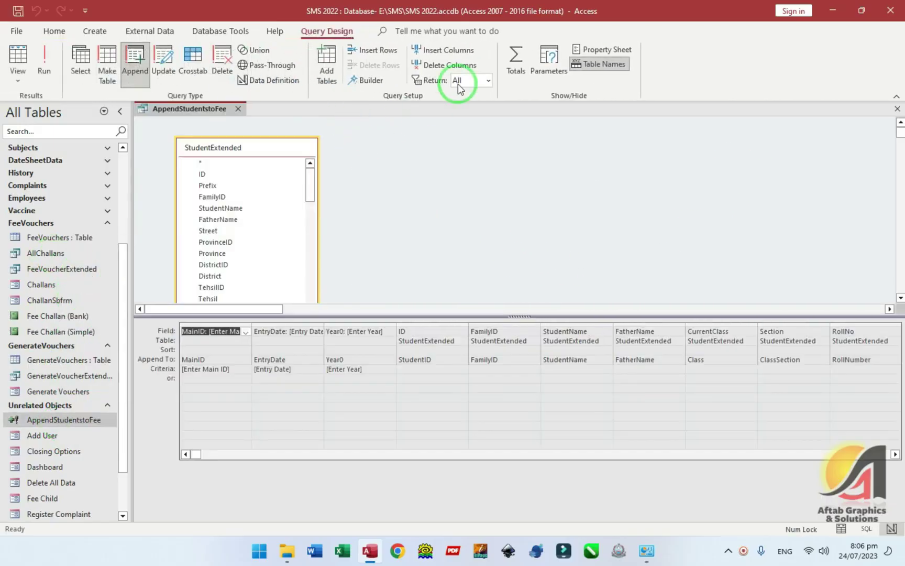
# - Review the query parameters and the [Entry Date] data type choices, leaving them unchanged
pyautogui.click(549, 61)
pyautogui.click(447, 157)
pyautogui.moveTo(372, 146); pyautogui.dragTo(212, 147)
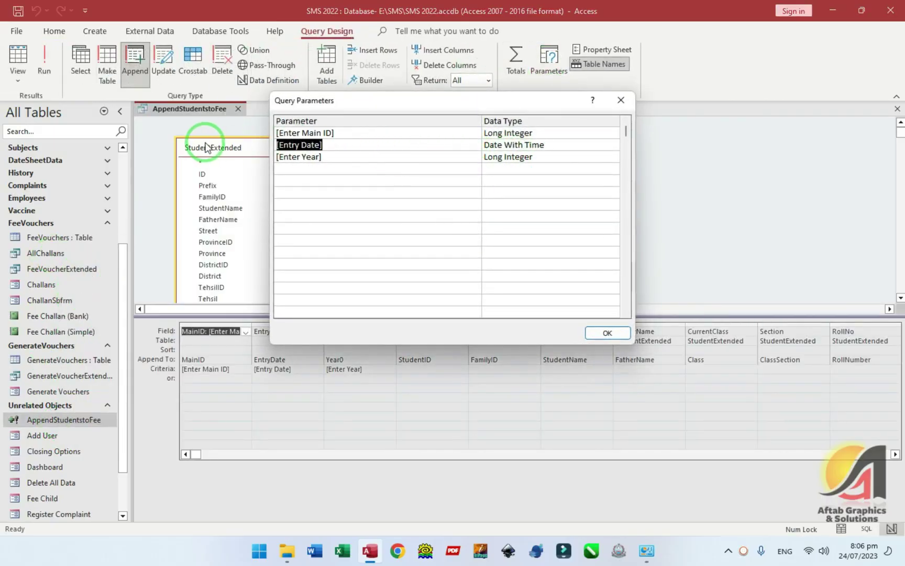
pyautogui.moveTo(560, 147); pyautogui.dragTo(467, 150)
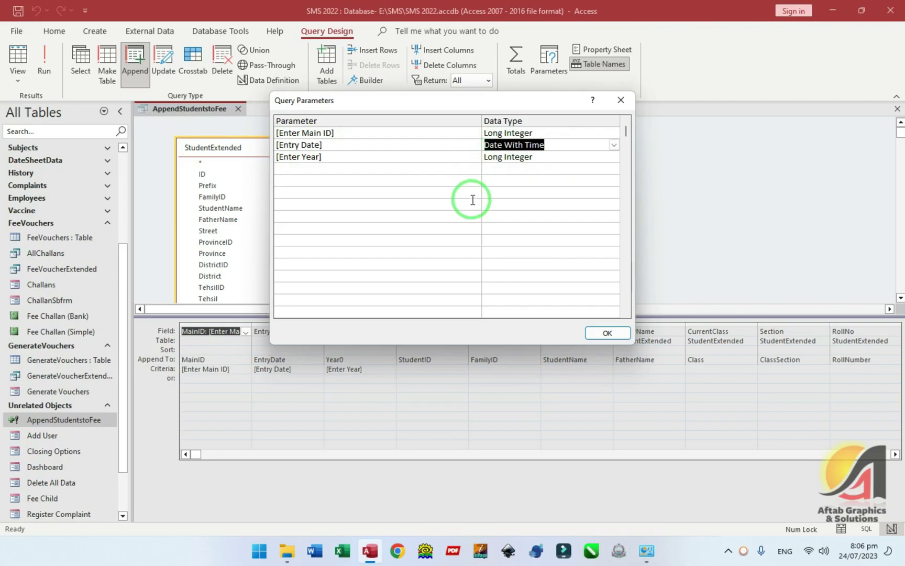
pyautogui.click(614, 145)
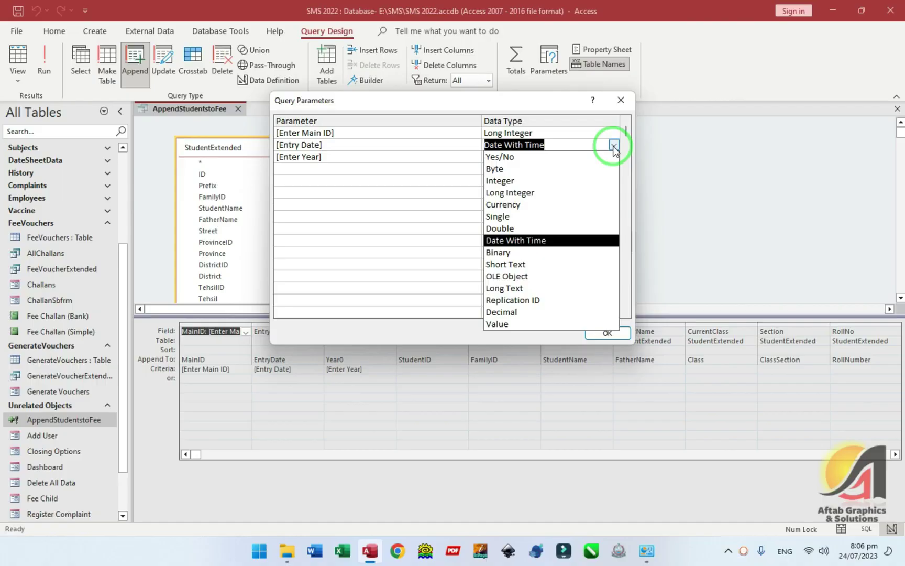
pyautogui.click(614, 145)
# - Close the parameters and AppendStudentstoFee query, then open Generate Vouchers in Design View
pyautogui.click(621, 100)
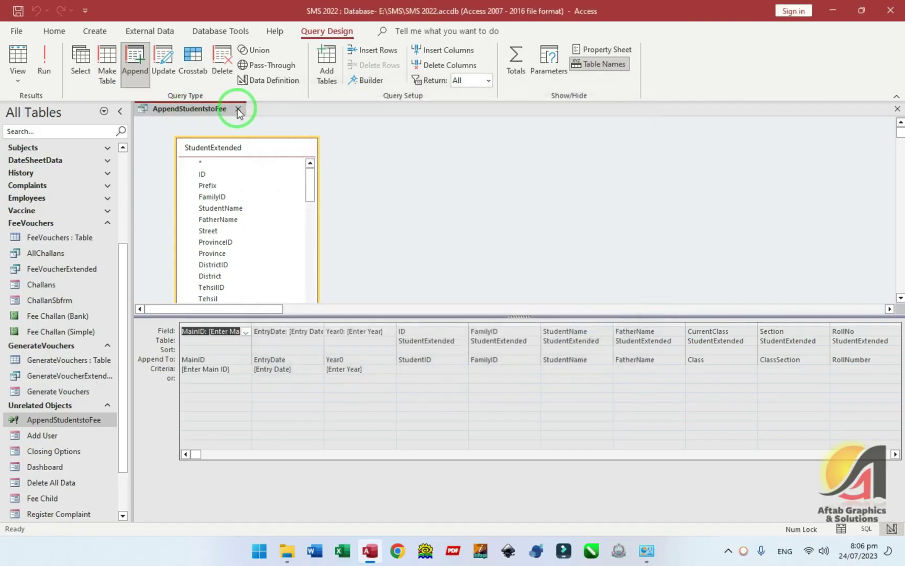
pyautogui.click(238, 109)
pyautogui.rightClick(58, 392)
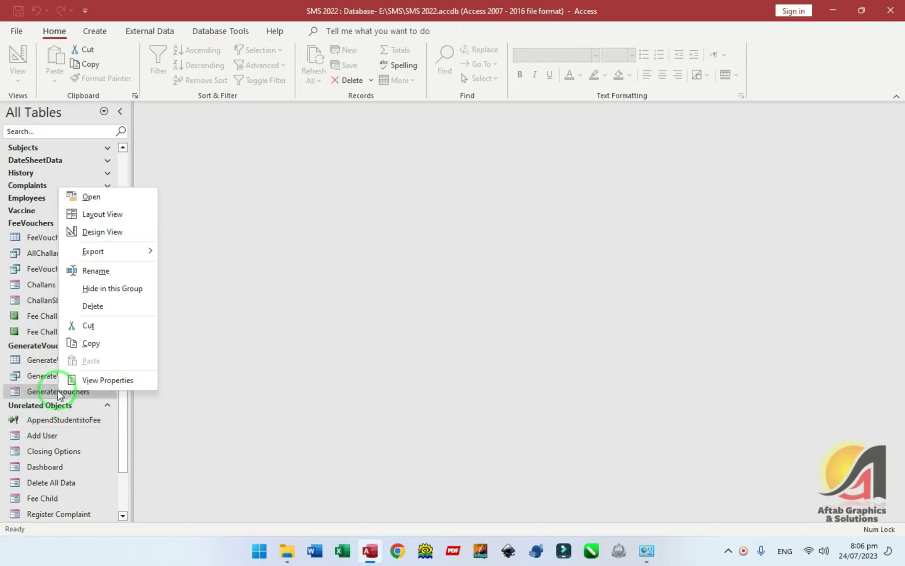
pyautogui.click(103, 232)
# - Check the EntryDate box's Format property, then view the form showing entry date 23/07/2023
pyautogui.doubleClick(314, 234)
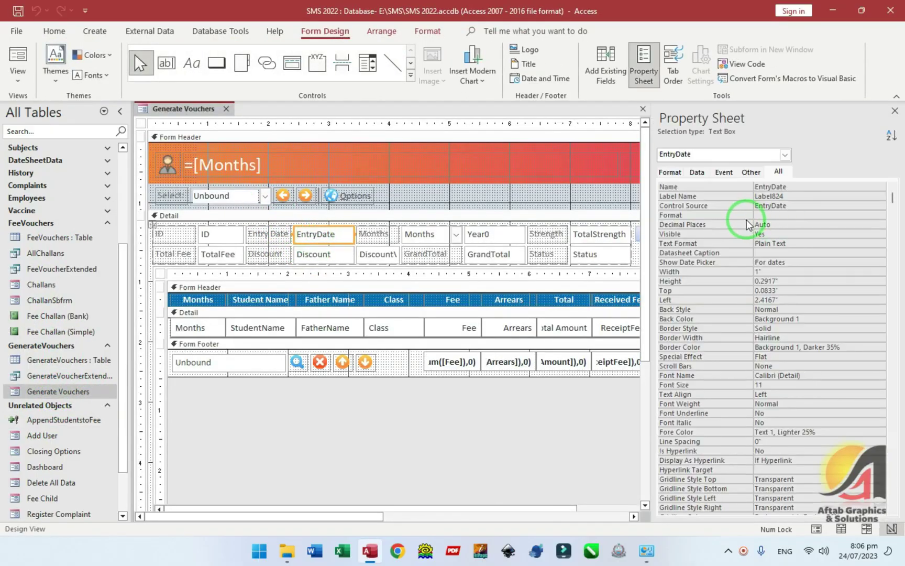
pyautogui.click(859, 215)
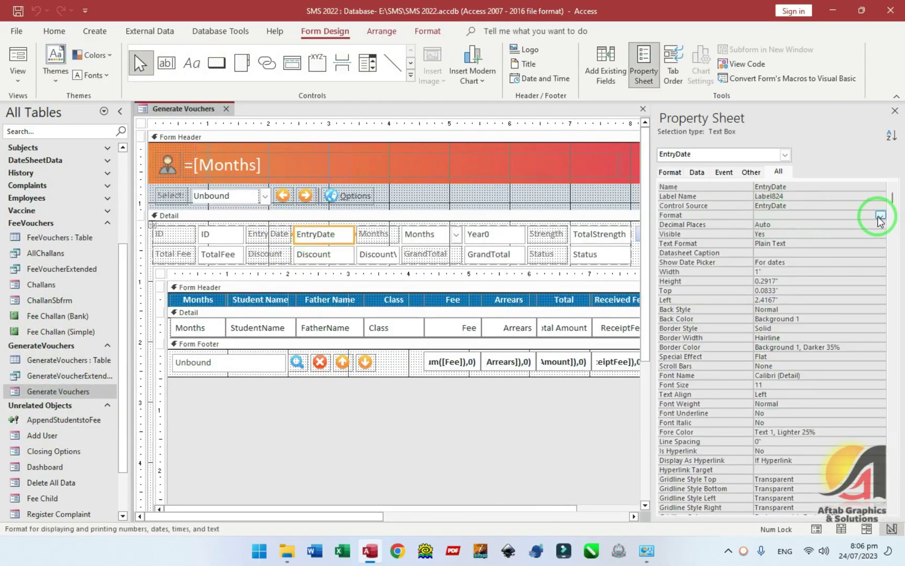
pyautogui.click(16, 62)
pyautogui.click(313, 218)
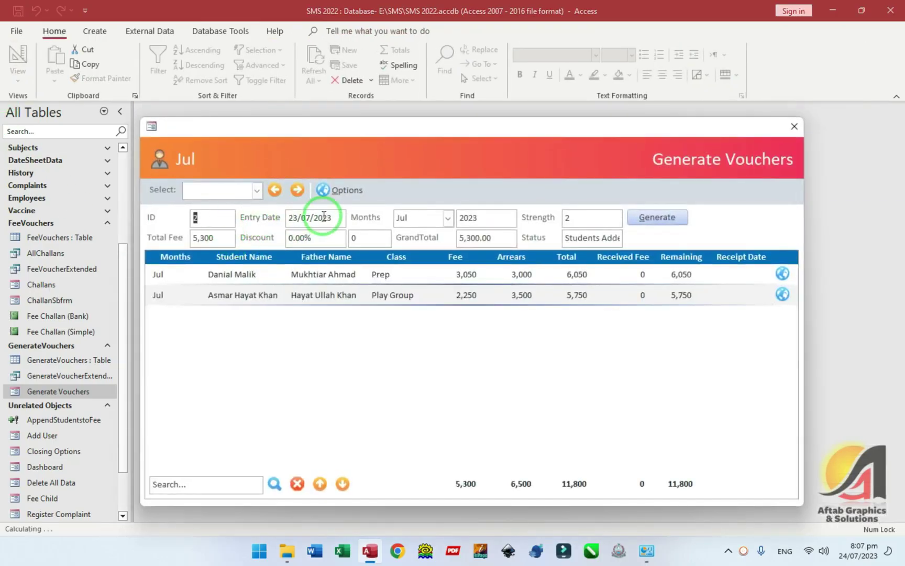
# - Give the EntryDate box a Short Date format and run the form to test it
pyautogui.click(350, 220)
pyautogui.rightClick(422, 160)
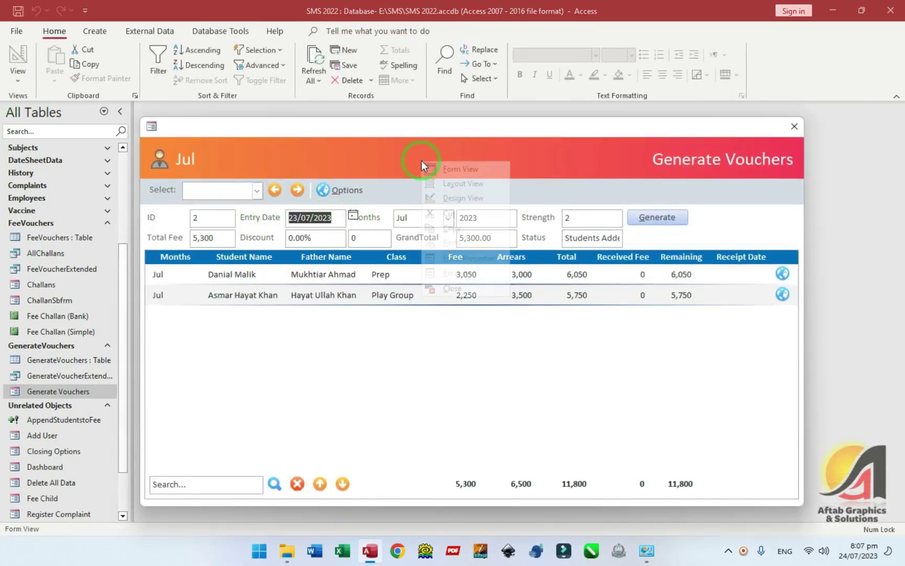
pyautogui.click(442, 166)
pyautogui.click(744, 215)
pyautogui.write('Short Date')
pyautogui.press('Return')
pyautogui.press('F5')
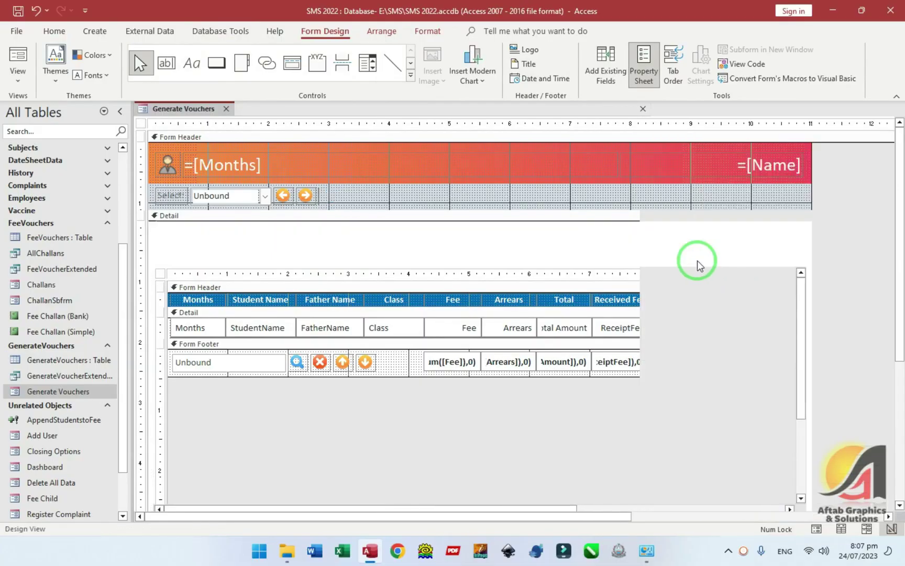
# - Start a new voucher entry dated 24/07/2023 with Sep as the month
pyautogui.moveTo(372, 135); pyautogui.dragTo(374, 93)
pyautogui.click(312, 197)
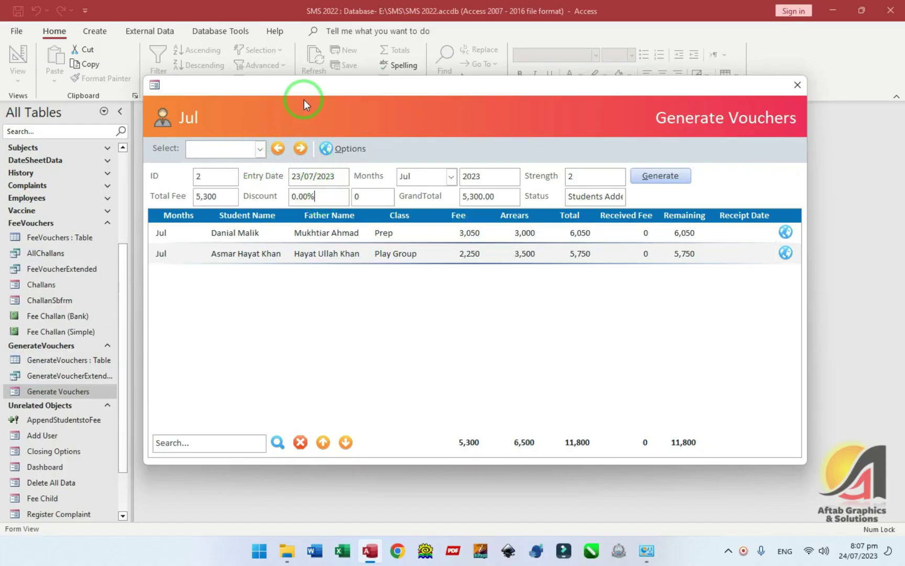
pyautogui.moveTo(304, 98); pyautogui.dragTo(305, 76)
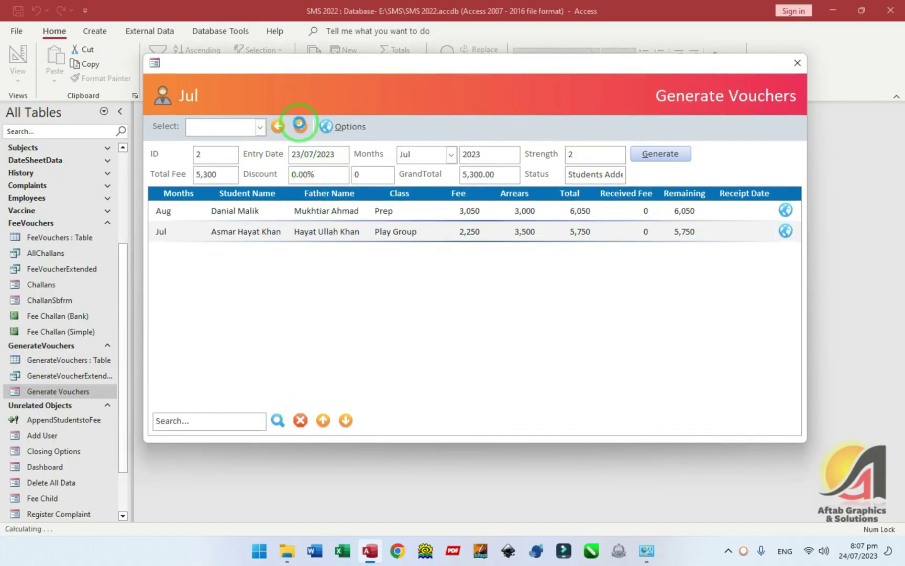
pyautogui.click(300, 125)
pyautogui.click(299, 125)
pyautogui.press('Return')
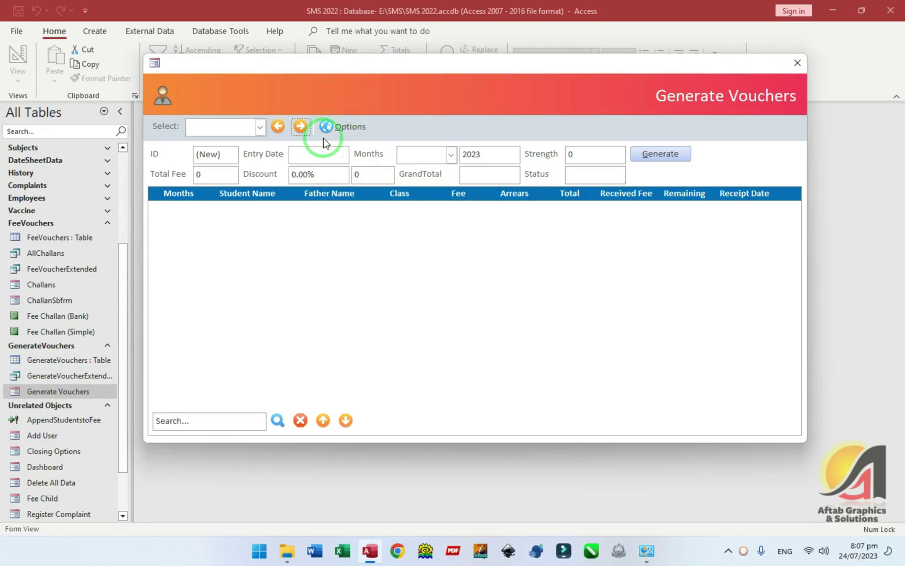
pyautogui.click(326, 157)
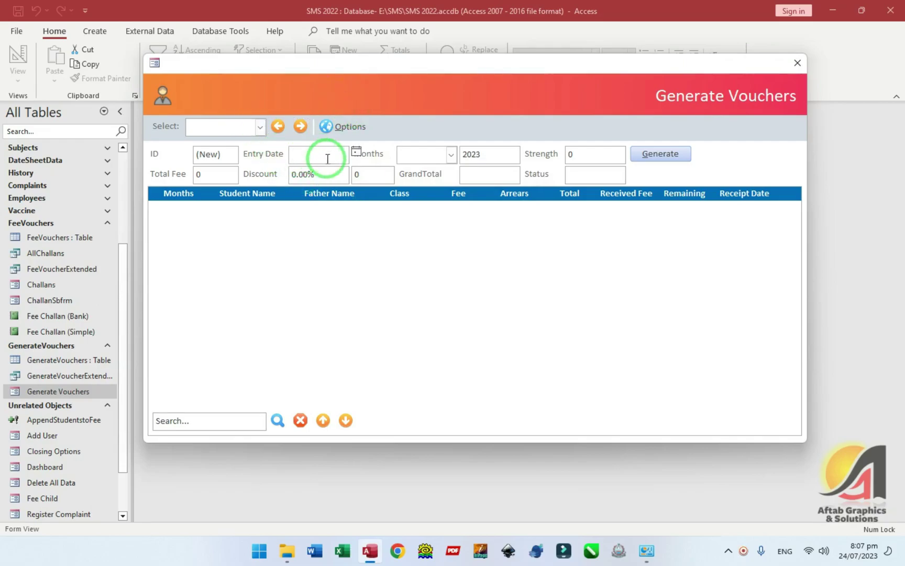
pyautogui.doubleClick(327, 159)
pyautogui.click(451, 155)
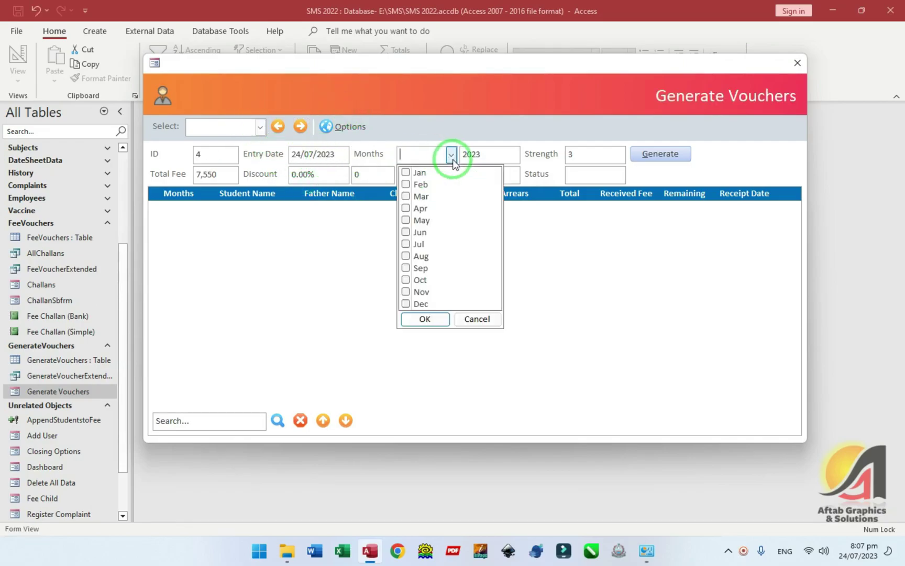
pyautogui.click(406, 268)
pyautogui.click(425, 319)
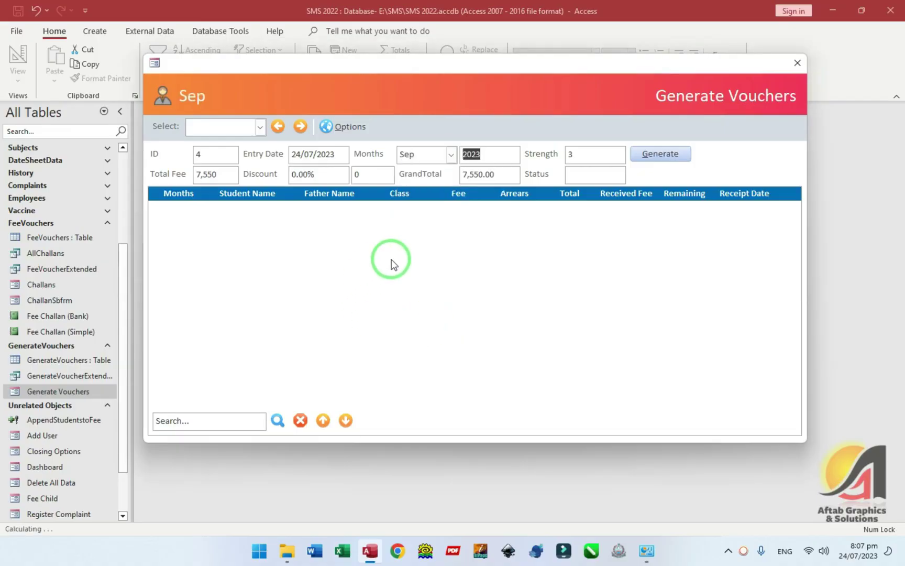
# - Generate Sep vouchers for record 4, retrying after the run-time error until Students Added shows
pyautogui.click(591, 155)
pyautogui.click(660, 154)
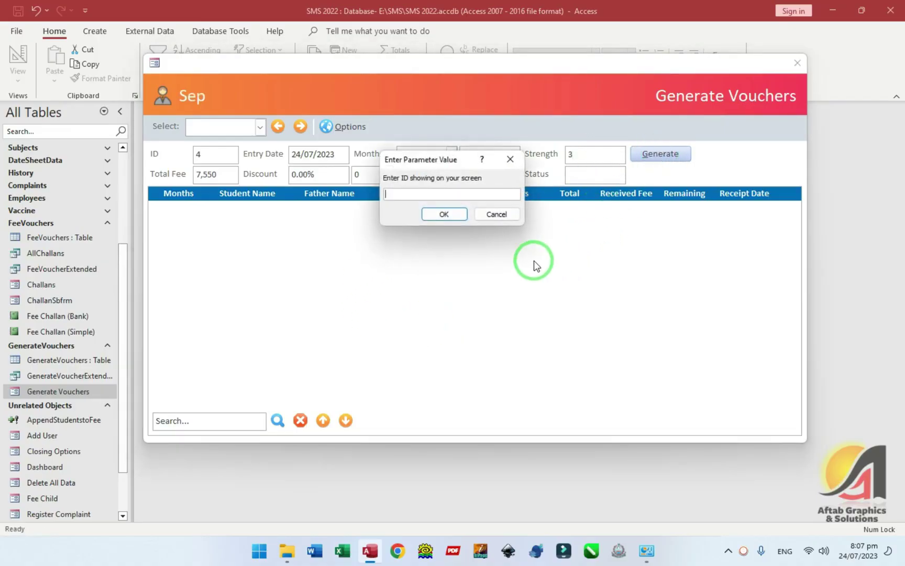
pyautogui.click(444, 213)
pyautogui.click(419, 251)
pyautogui.click(676, 156)
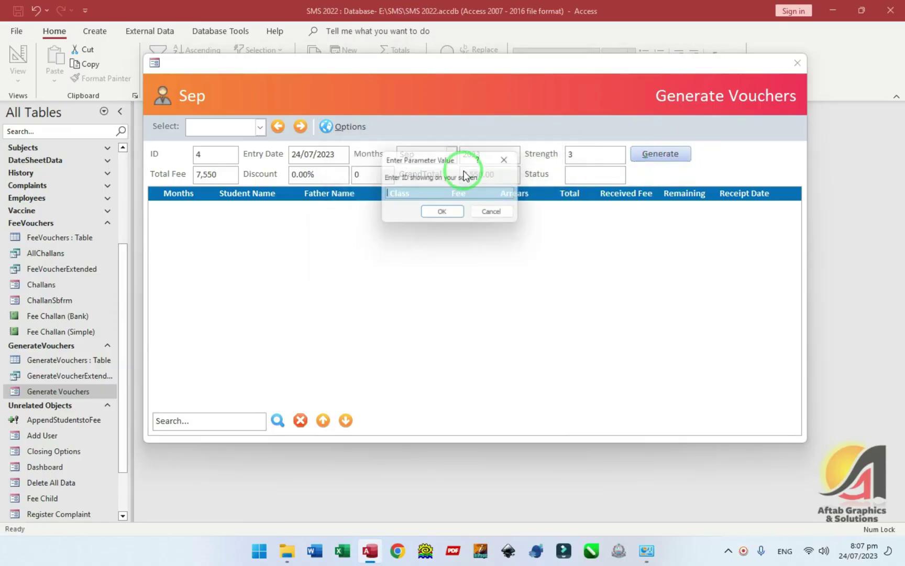
pyautogui.press('Return')
pyautogui.click(507, 309)
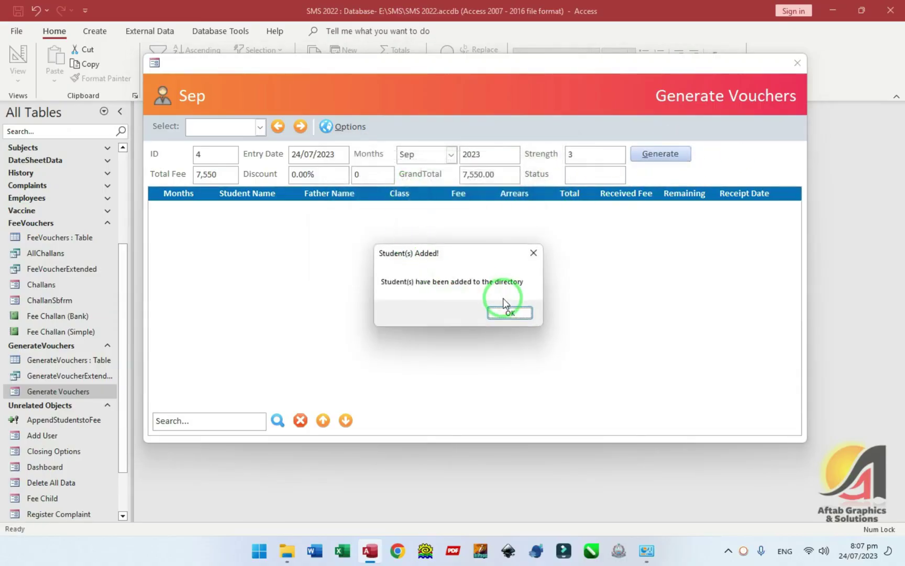
pyautogui.click(350, 127)
# - Delete the empty Sep record and start a new entry with Sep as the month
pyautogui.click(333, 149)
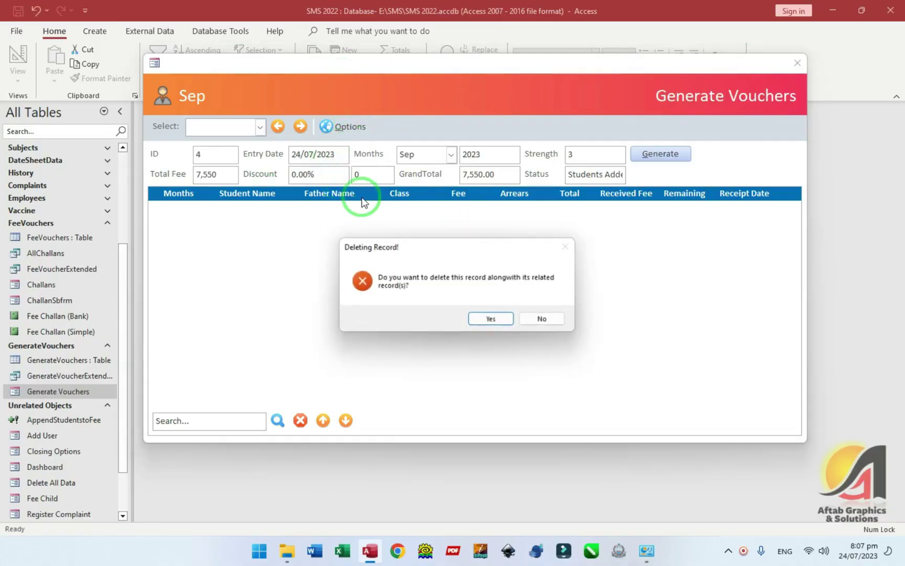
pyautogui.click(492, 319)
pyautogui.press('Return')
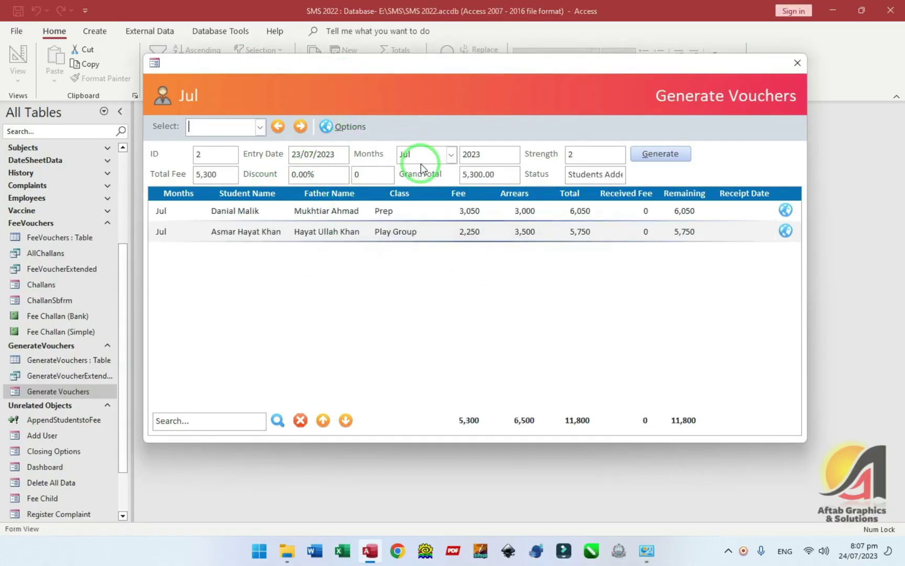
pyautogui.click(299, 127)
pyautogui.click(301, 125)
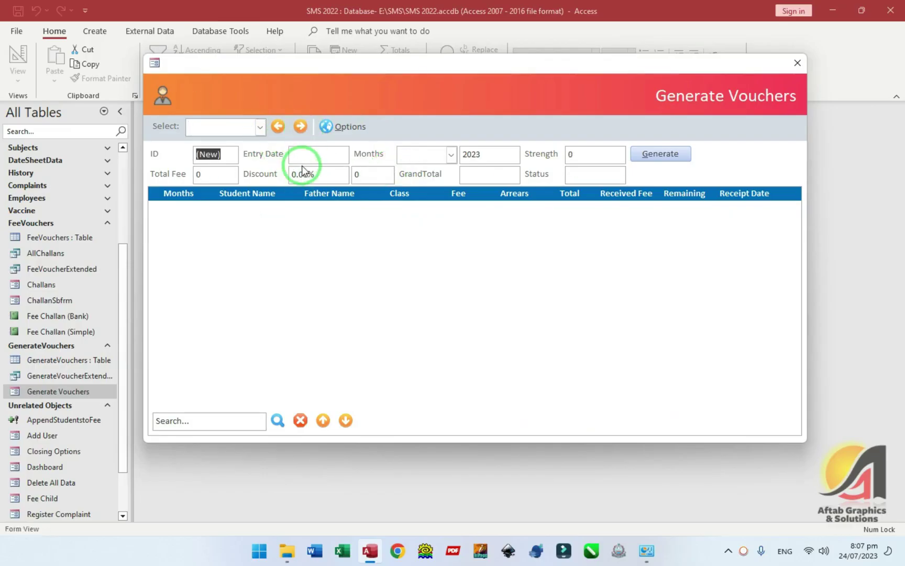
pyautogui.click(315, 158)
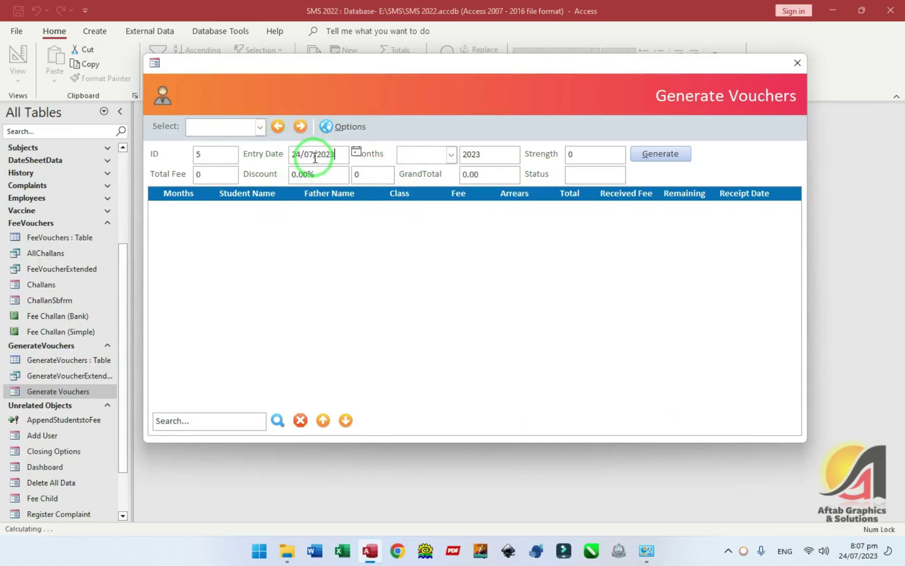
pyautogui.click(451, 154)
pyautogui.click(406, 267)
pyautogui.click(426, 320)
# - Generate the Sep vouchers for record ID 5
pyautogui.click(662, 154)
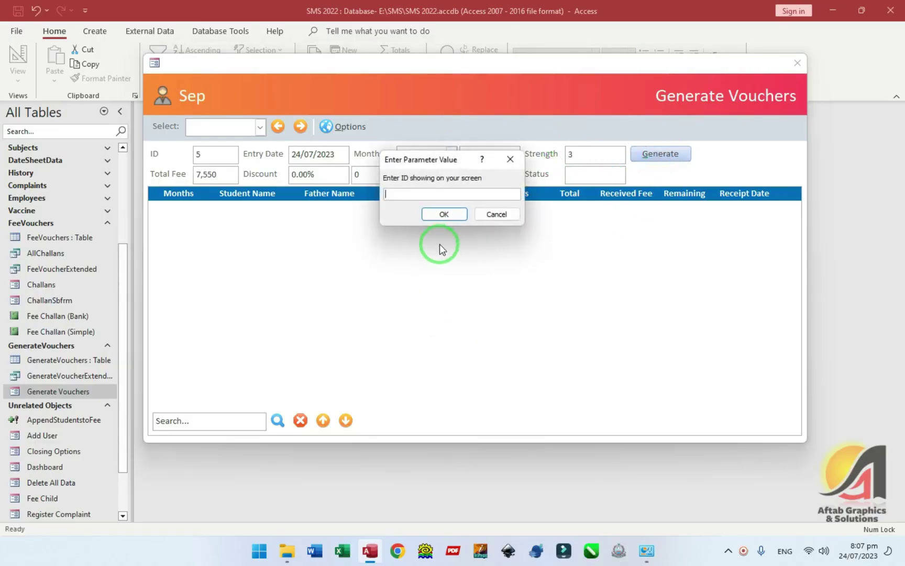
pyautogui.write('5')
pyautogui.click(444, 214)
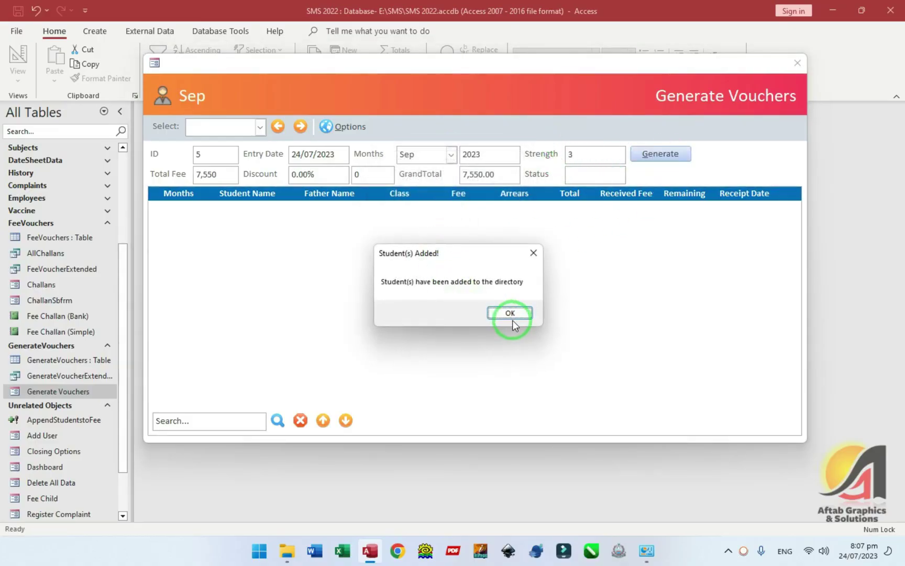
pyautogui.click(512, 316)
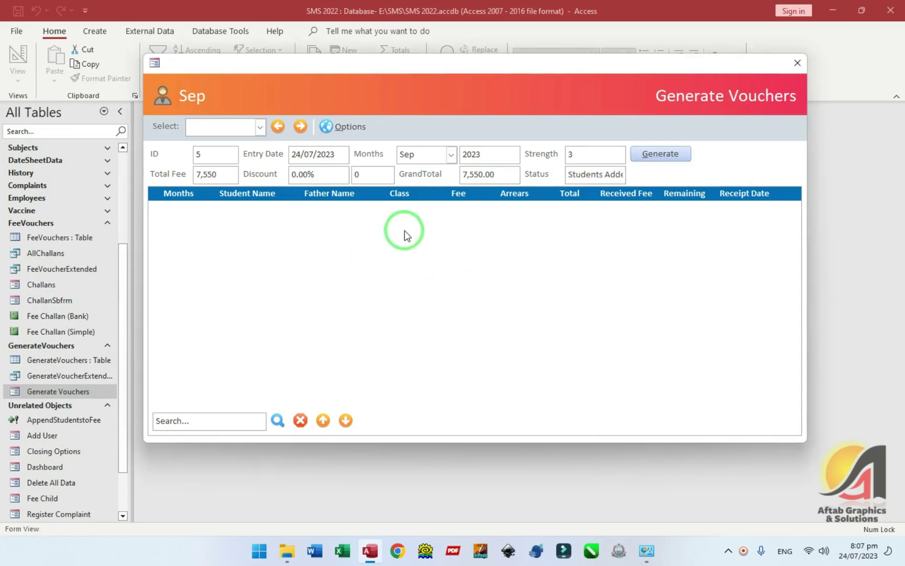
pyautogui.hotkey('ctrl', ',')
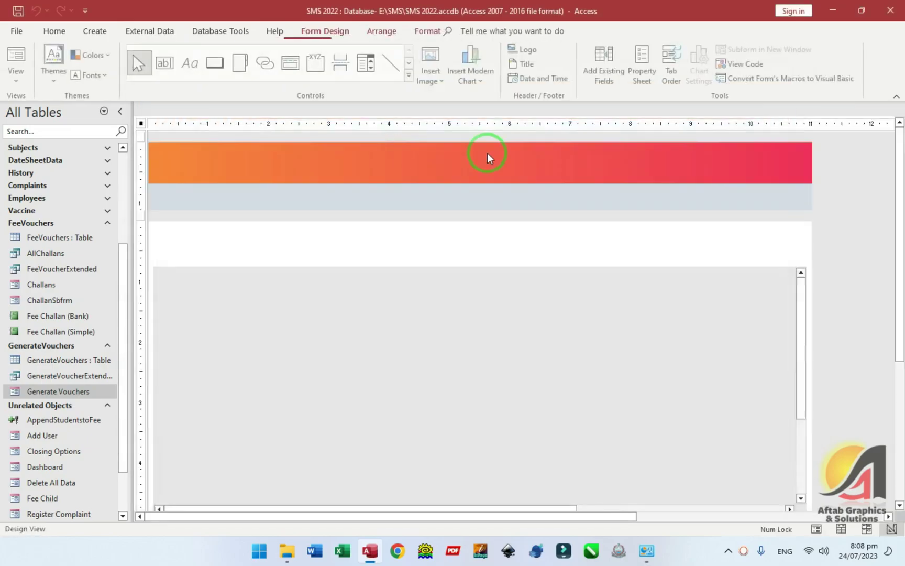
pyautogui.press('F5')
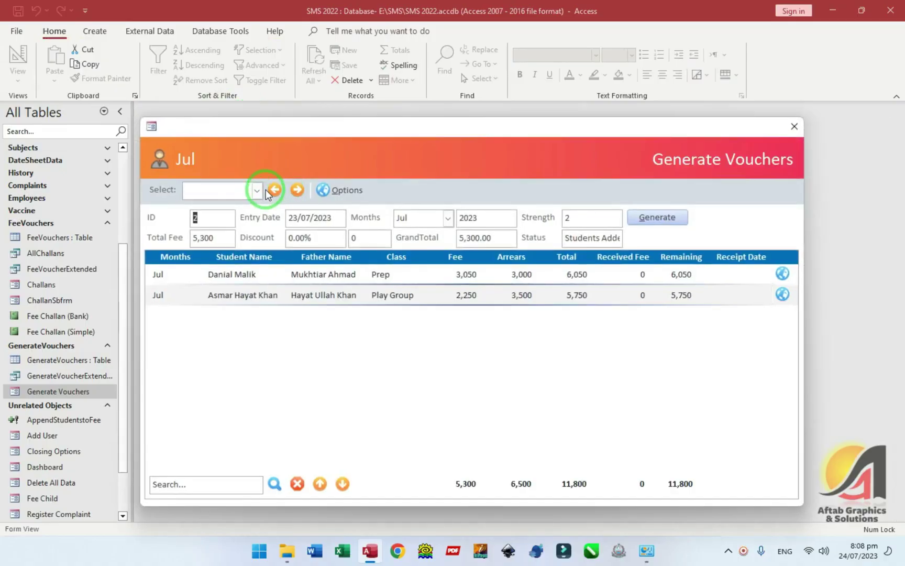
# - Check the Aug and Sep voucher batches, then delete the empty Sep record
pyautogui.click(257, 190)
pyautogui.click(233, 229)
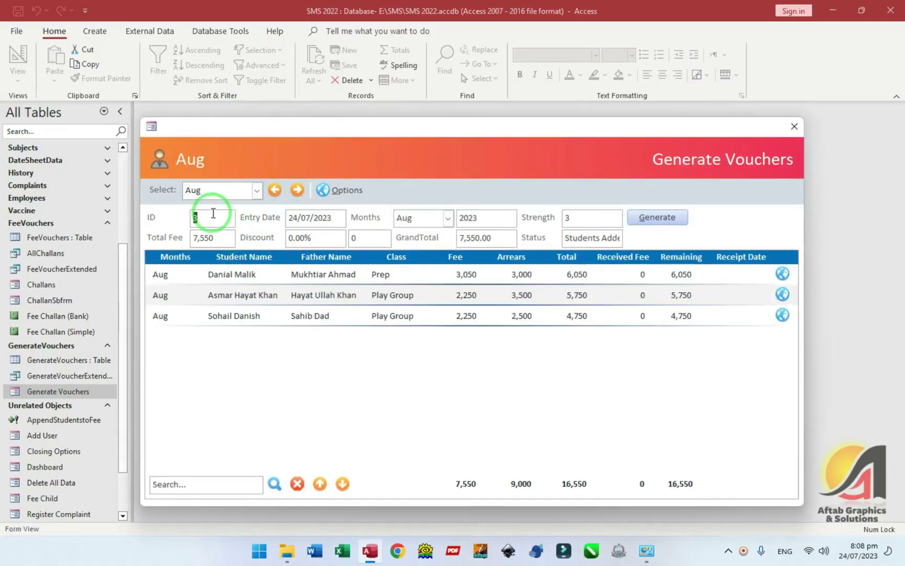
pyautogui.click(256, 192)
pyautogui.click(202, 243)
pyautogui.click(330, 190)
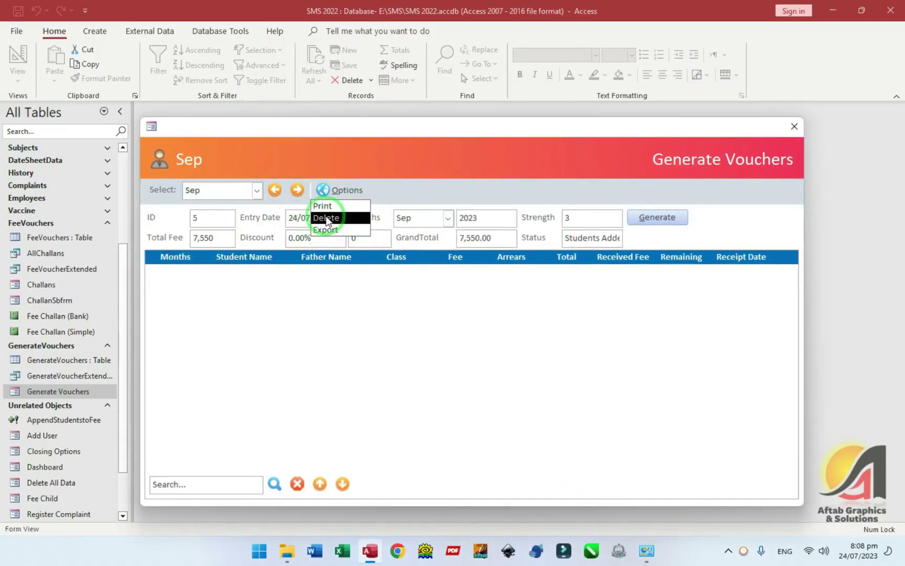
pyautogui.click(330, 218)
pyautogui.click(486, 320)
pyautogui.click(500, 313)
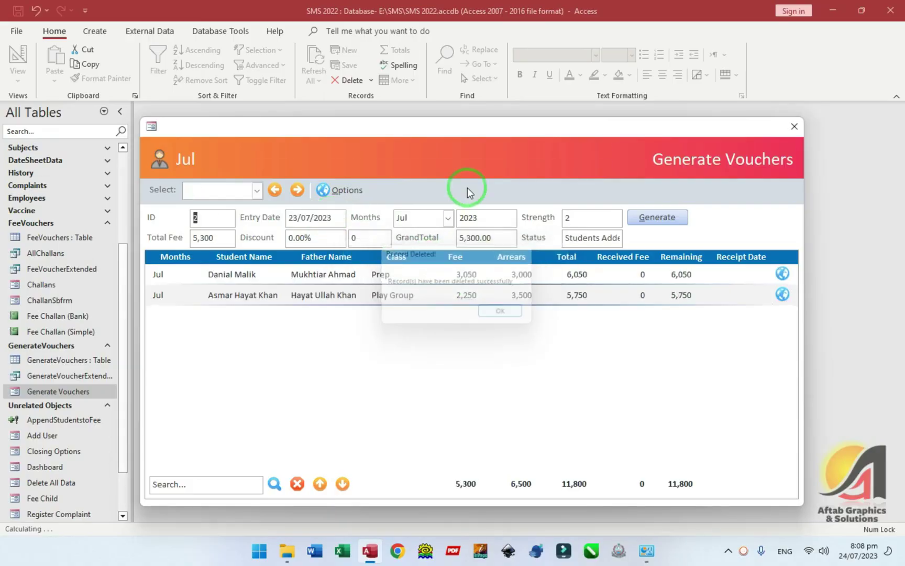
# - Switch the form to Design View and open the Generate button's properties
pyautogui.rightClick(468, 173)
pyautogui.click(501, 210)
pyautogui.doubleClick(668, 233)
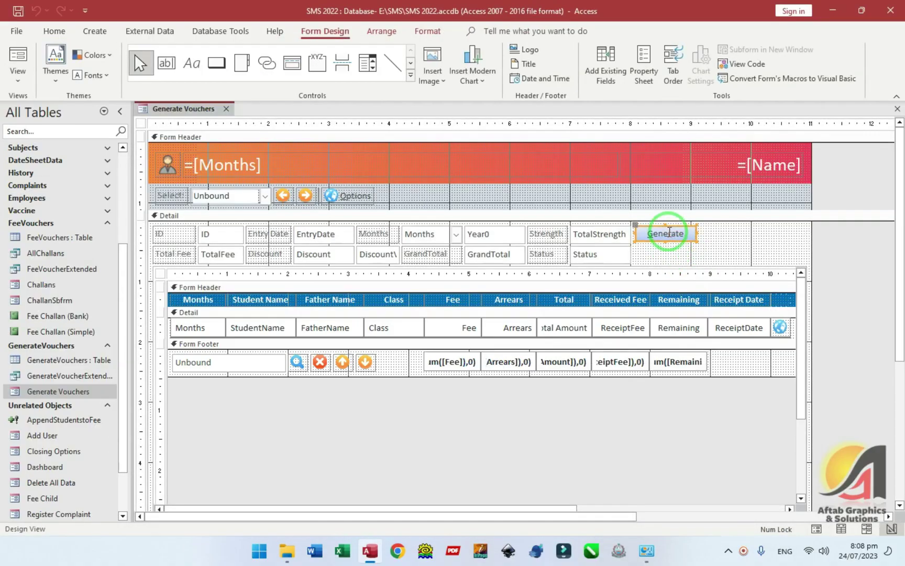
# - Add DoCmd.RunCommand acCmdSaveRecord after Else in cmdGenerate's On Click code
pyautogui.click(724, 172)
pyautogui.click(873, 187)
pyautogui.click(890, 185)
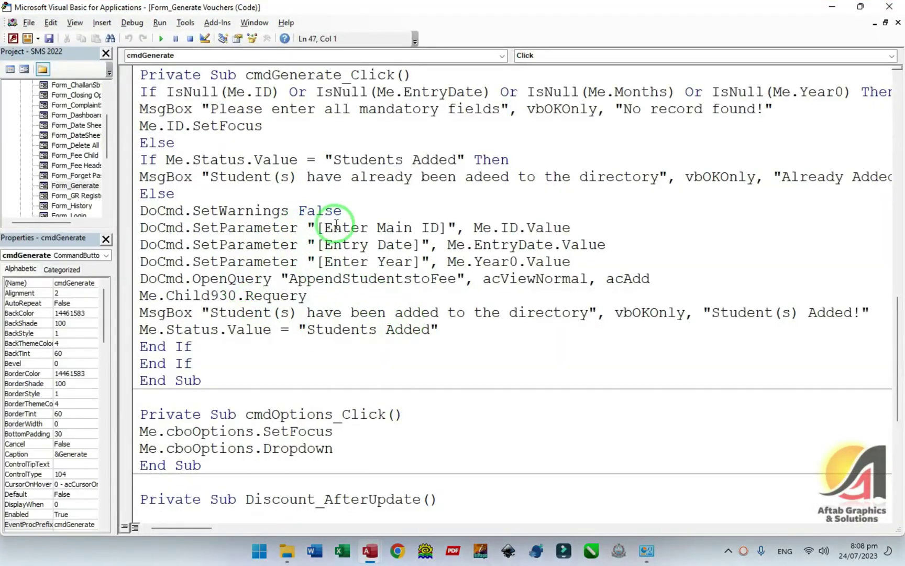
pyautogui.moveTo(244, 211); pyautogui.dragTo(589, 275)
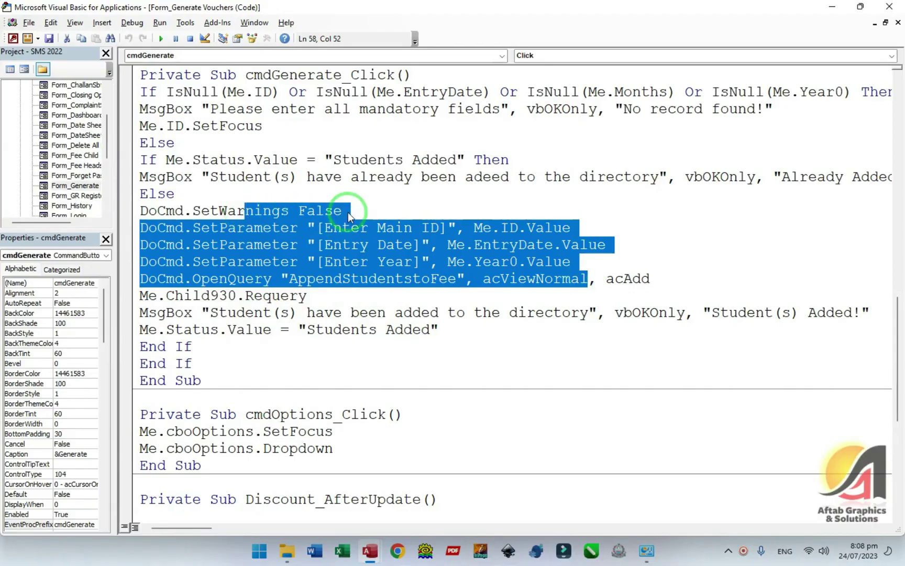
pyautogui.click(256, 193)
pyautogui.press('Return')
pyautogui.write('Docmd.set')
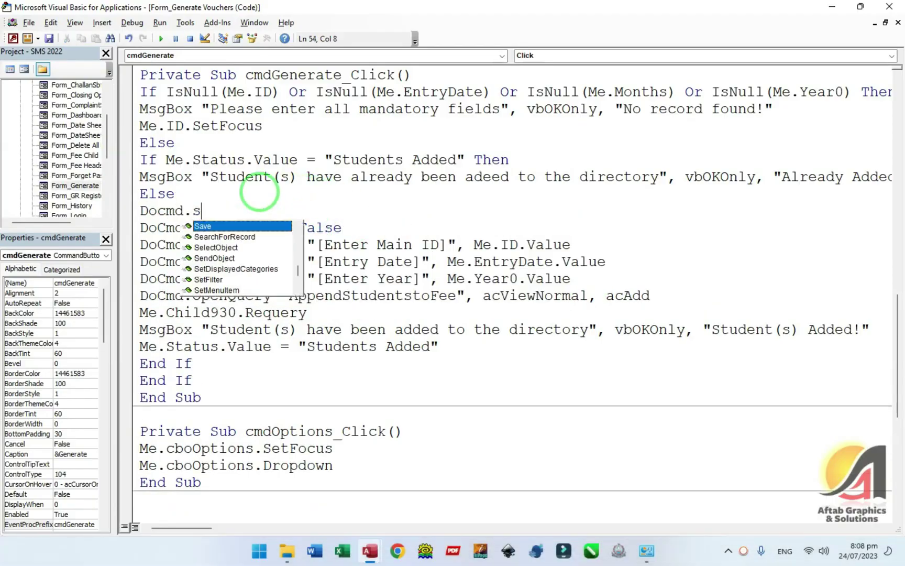
pyautogui.press('BackSpace')
pyautogui.press('BackSpace')
pyautogui.press('BackSpace')
pyautogui.write('runCommand a')
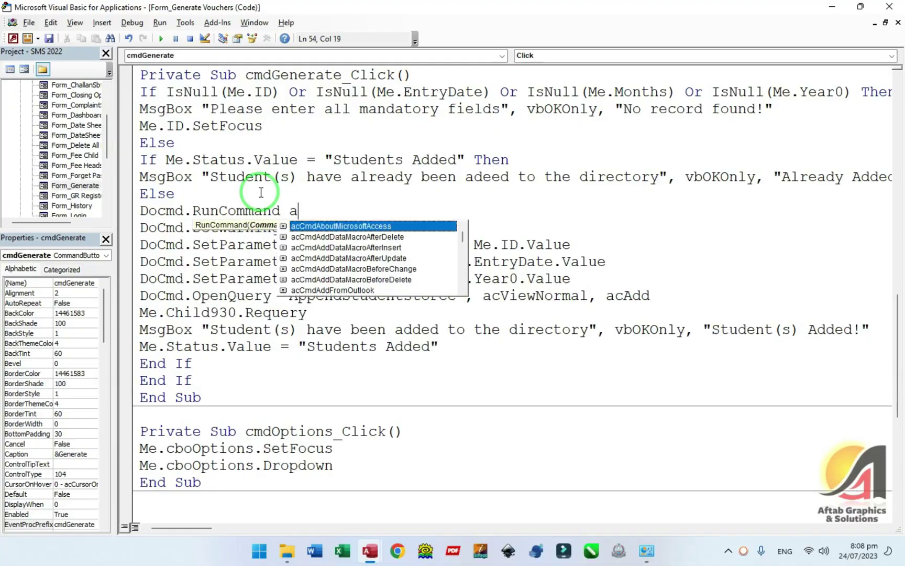
pyautogui.write('ccmdsav')
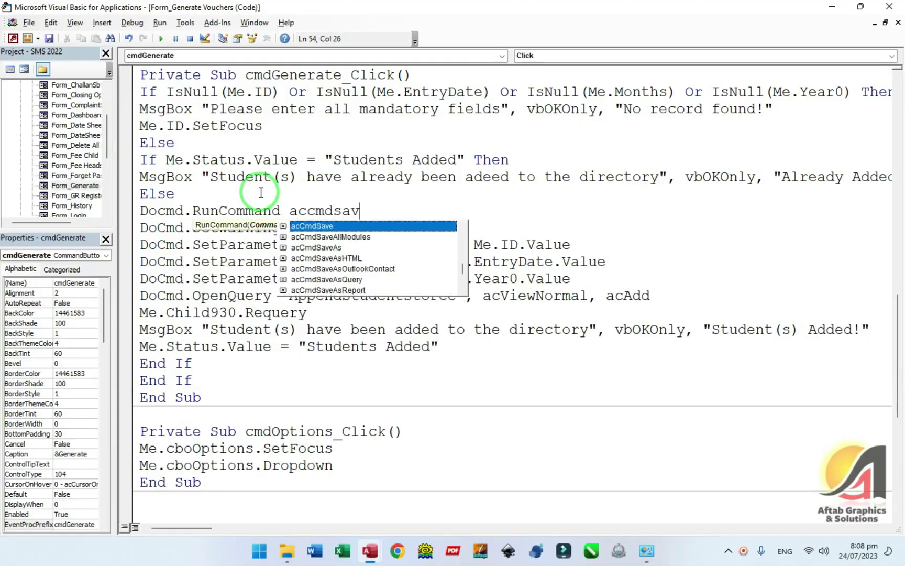
pyautogui.write('eRecord')
pyautogui.click(392, 233)
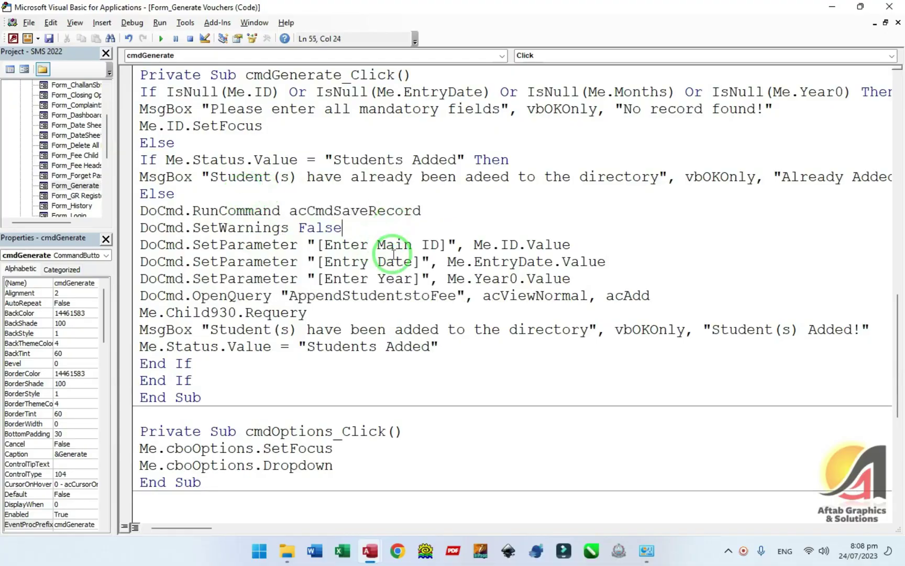
pyautogui.click(889, 7)
pyautogui.press('F5')
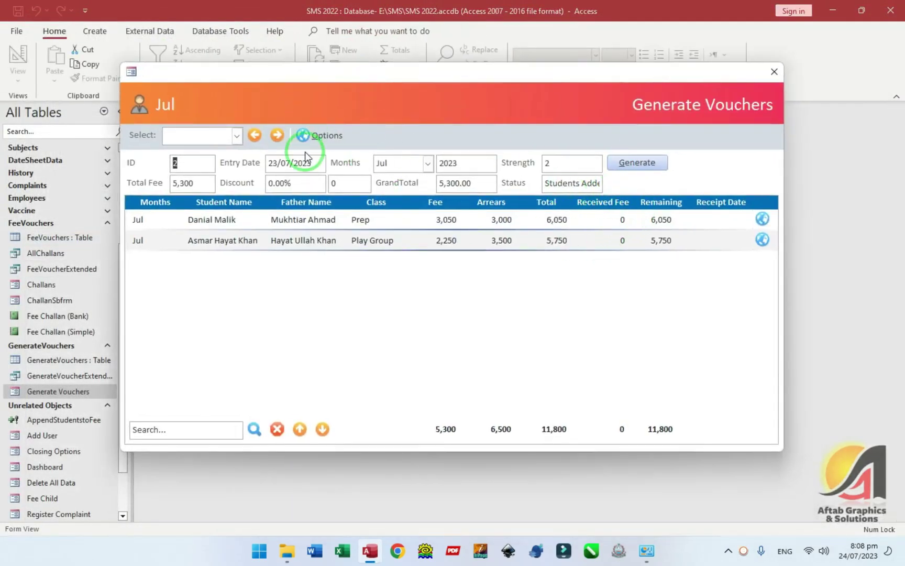
# - Create a new Sep record and generate its vouchers using record ID 6
pyautogui.click(277, 135)
pyautogui.click(277, 135)
pyautogui.click(277, 135)
pyautogui.click(451, 215)
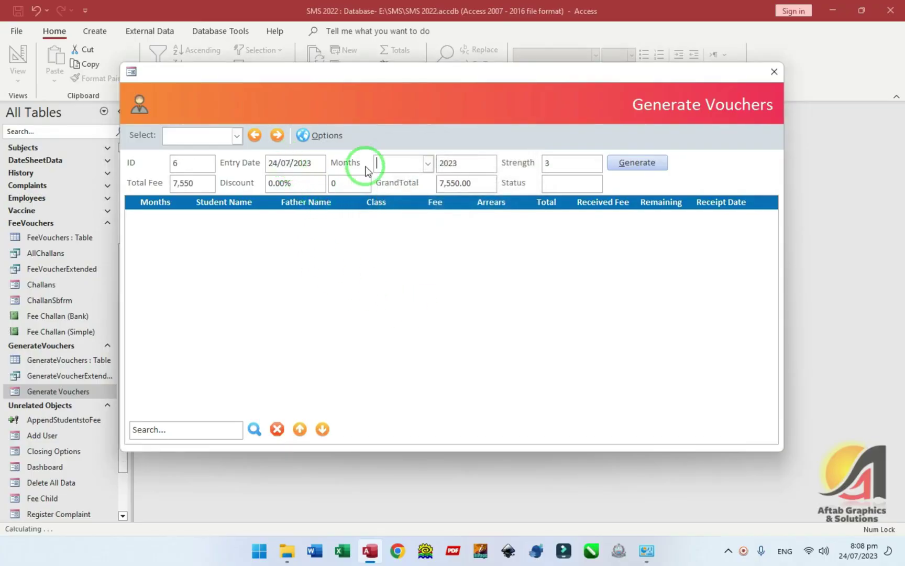
pyautogui.click(418, 160)
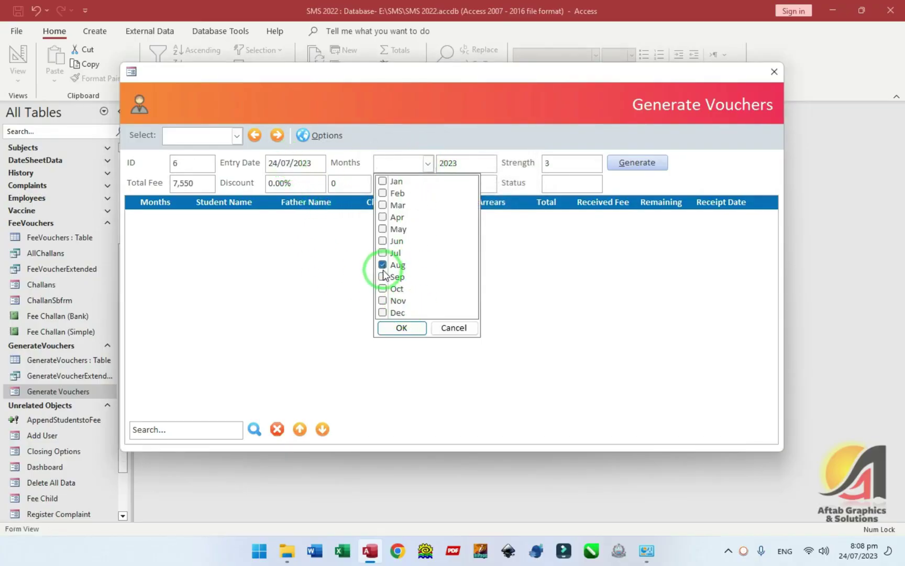
pyautogui.click(409, 326)
pyautogui.click(633, 167)
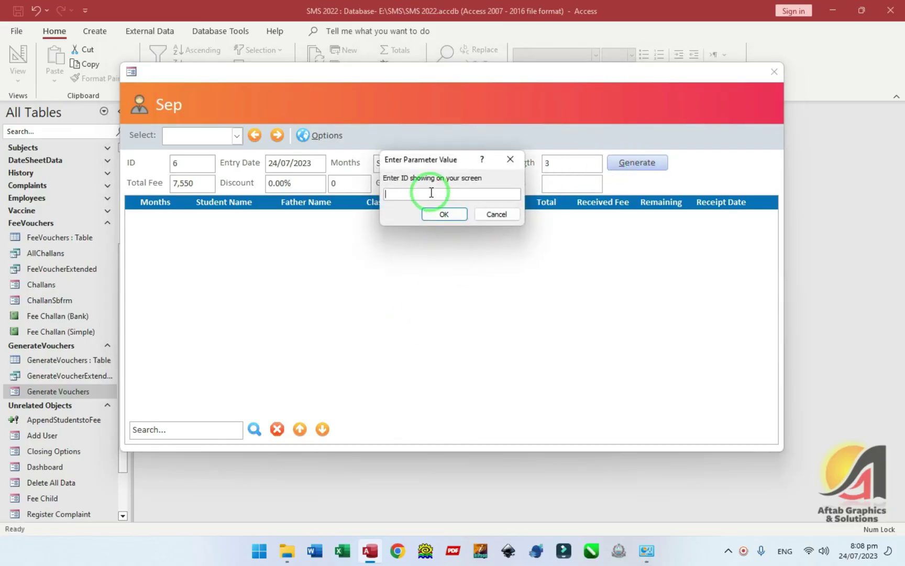
pyautogui.write('6')
pyautogui.press('Return')
pyautogui.click(516, 314)
# - Inspect the first student's arrears amount in the generated voucher list
pyautogui.click(484, 228)
pyautogui.click(484, 228)
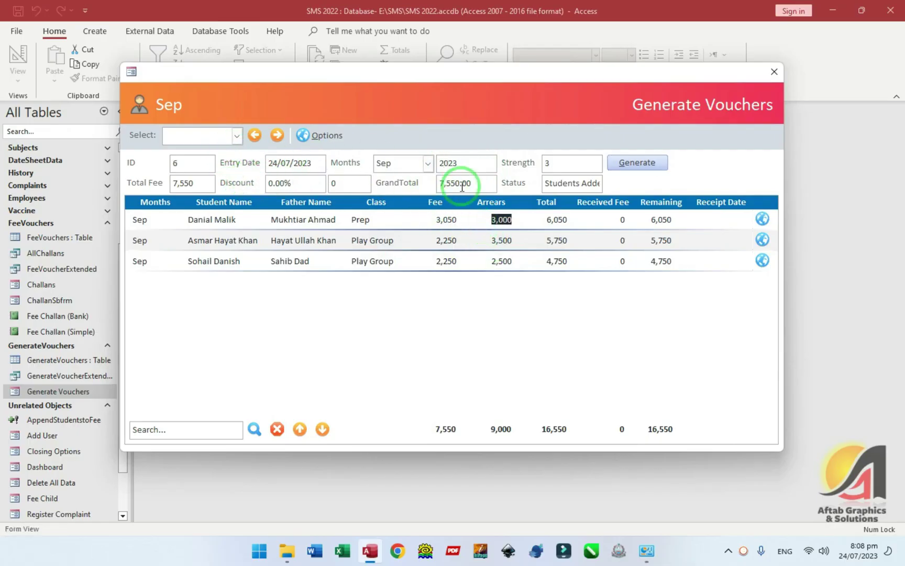
pyautogui.moveTo(410, 77); pyautogui.dragTo(422, 68)
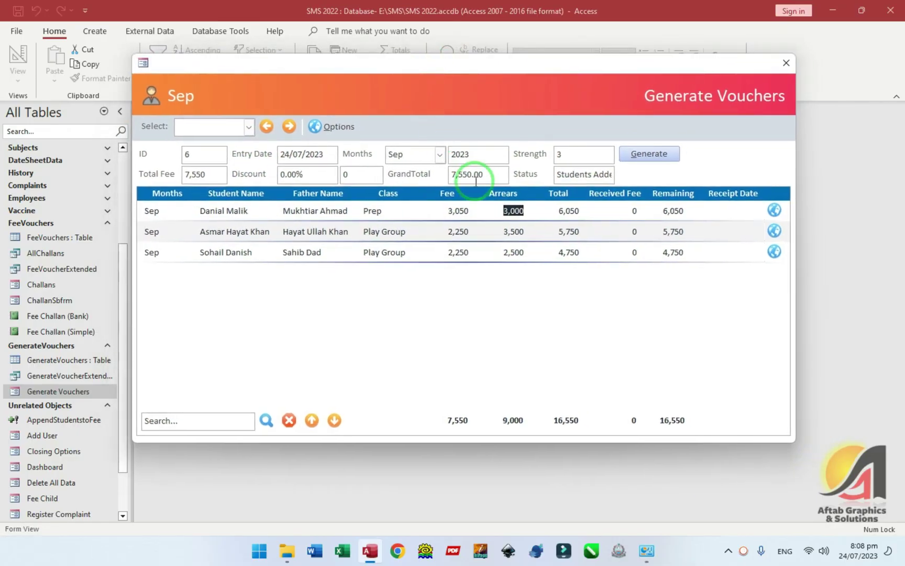
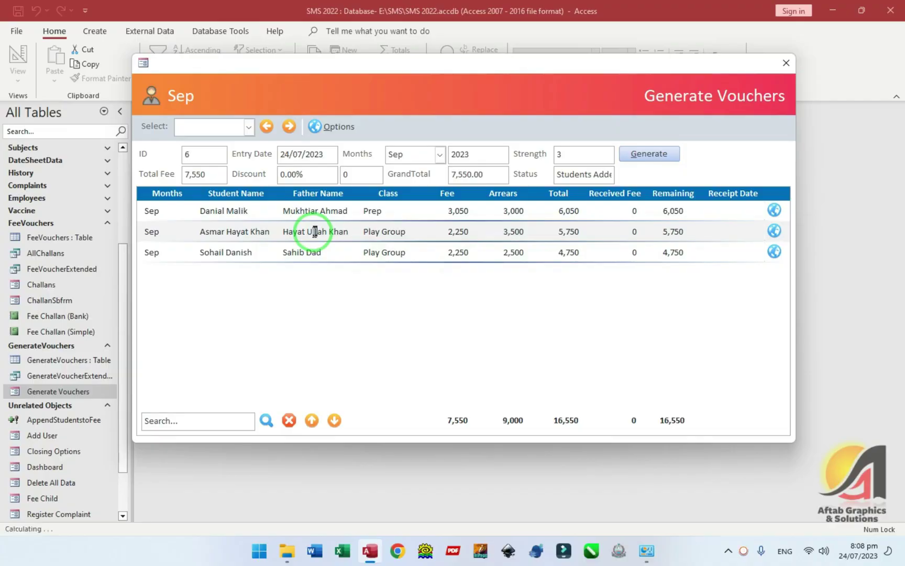
# - Close the Generate Vouchers popup now that the September 2023 vouchers exist for 3 students
pyautogui.click(786, 63)
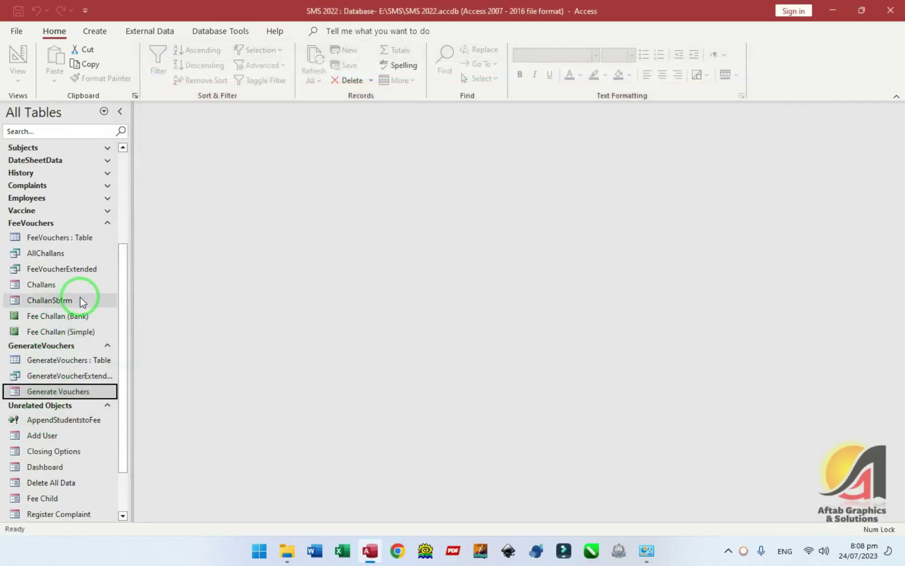
# - Check the stored entry date of record 31 in the FeeVouchers table
pyautogui.click(52, 237)
pyautogui.doubleClick(52, 237)
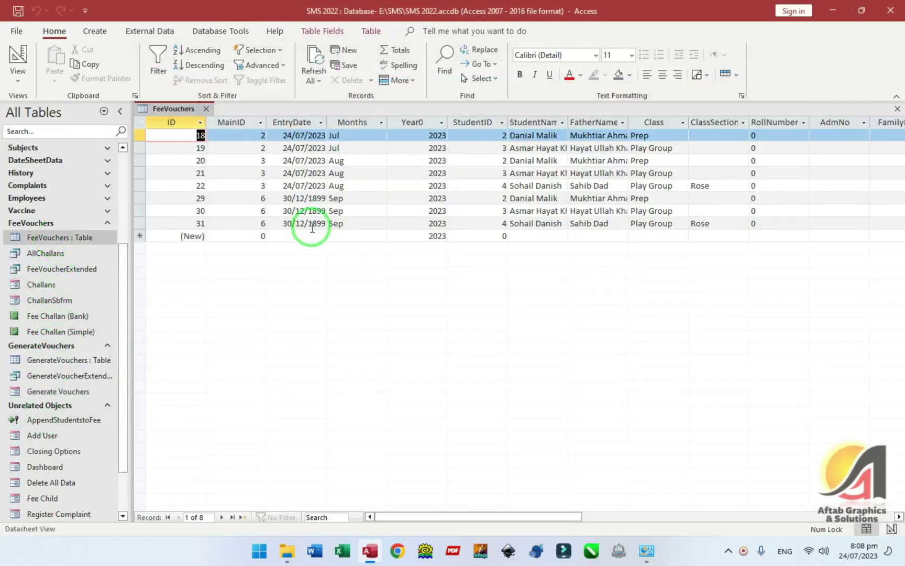
pyautogui.click(301, 223)
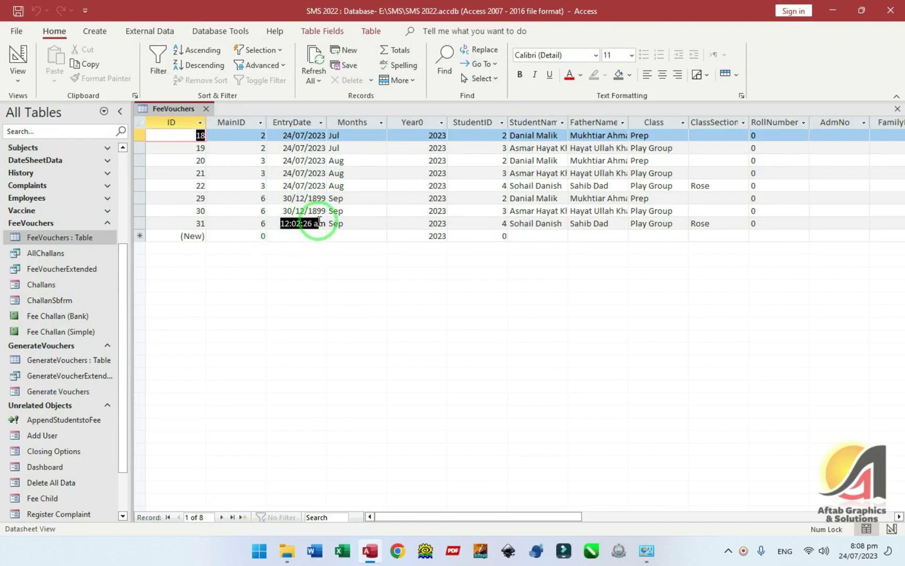
pyautogui.click(235, 223)
# - Set the FeeVouchers EntryDate field's Format to Short Date and save the table design
pyautogui.click(15, 63)
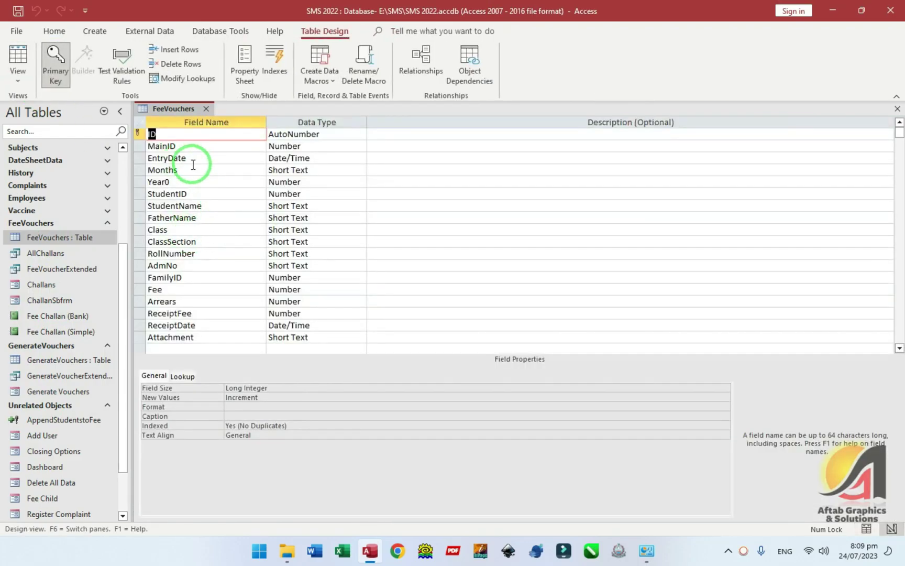
pyautogui.click(193, 162)
pyautogui.click(196, 389)
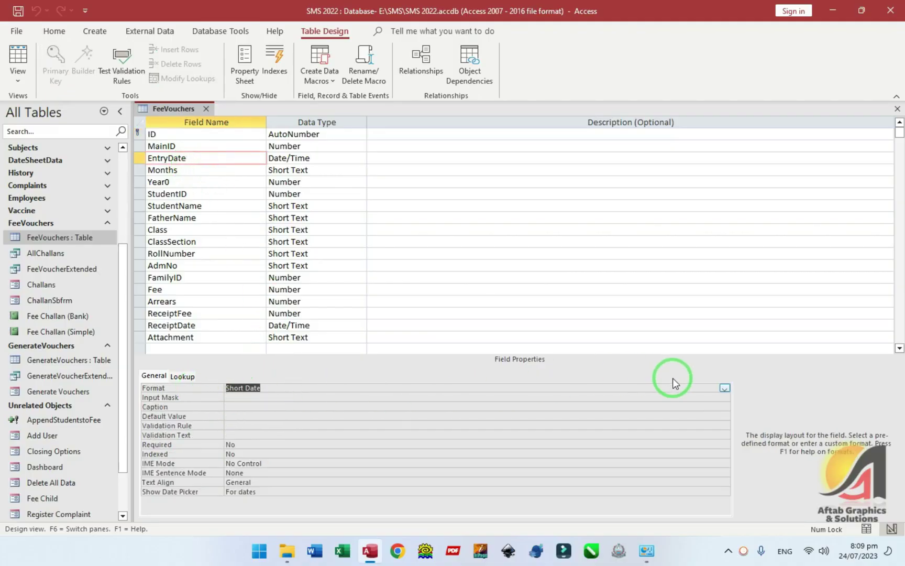
pyautogui.click(725, 389)
pyautogui.click(243, 419)
pyautogui.press('Return')
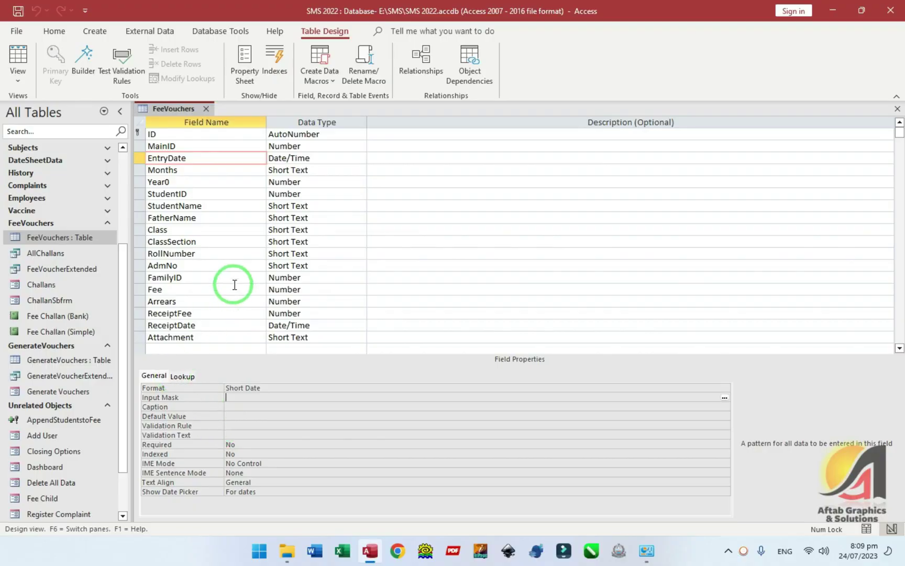
pyautogui.hotkey('ctrl', 'w')
# - Open the cmdGenerate On Click code from the Generate Vouchers form's Design View
pyautogui.click(49, 285)
pyautogui.hotkey('ctrl', 'Return')
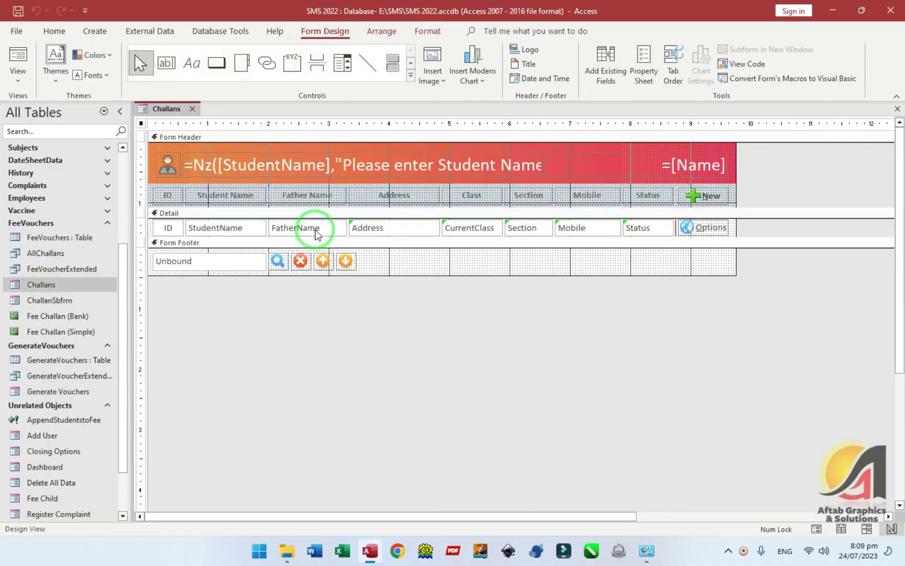
pyautogui.hotkey('ctrl', 'w')
pyautogui.click(59, 392)
pyautogui.hotkey('ctrl', 'Return')
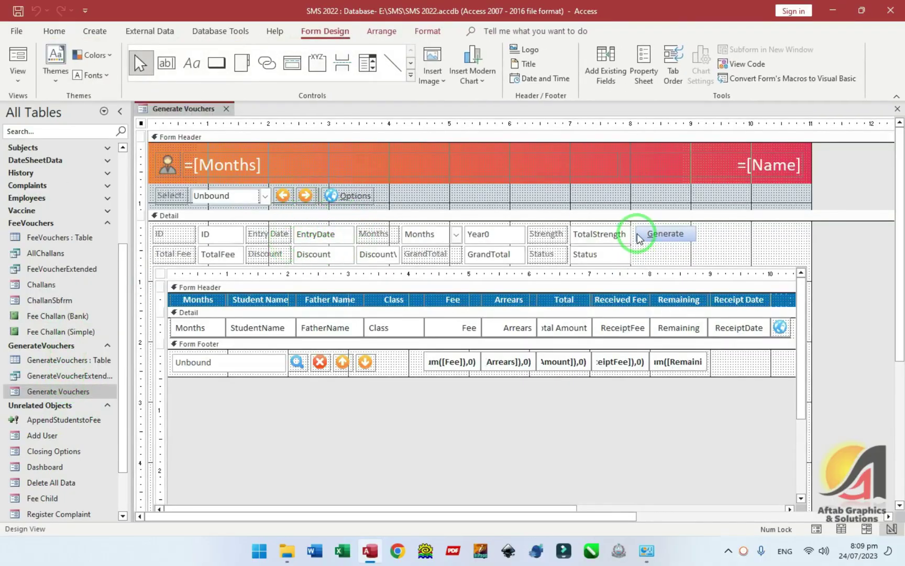
pyautogui.doubleClick(643, 235)
pyautogui.click(892, 186)
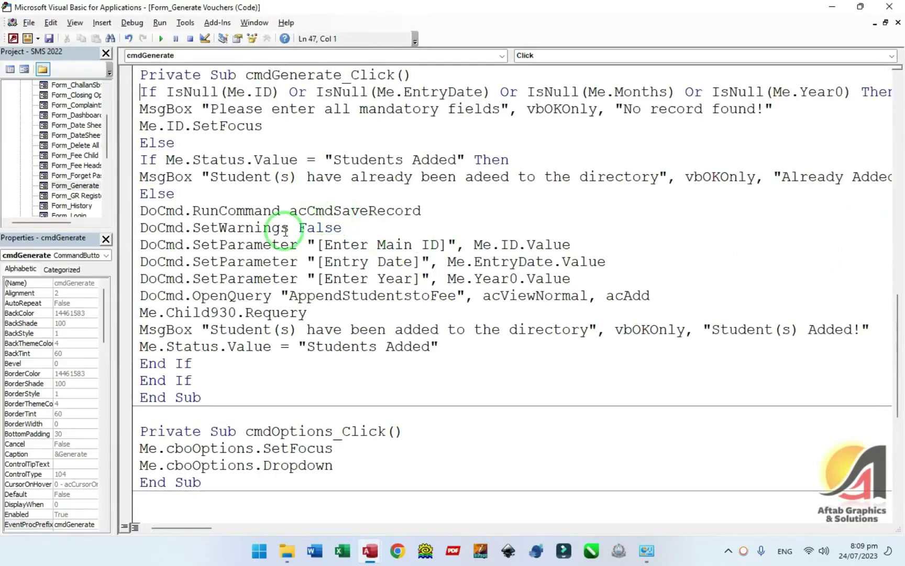
# - Review the SetParameter "[Entry Date]" line, then open the AppendStudentstoFee query design
pyautogui.moveTo(321, 261); pyautogui.dragTo(541, 262)
pyautogui.click(537, 259)
pyautogui.moveTo(474, 261); pyautogui.dragTo(562, 262)
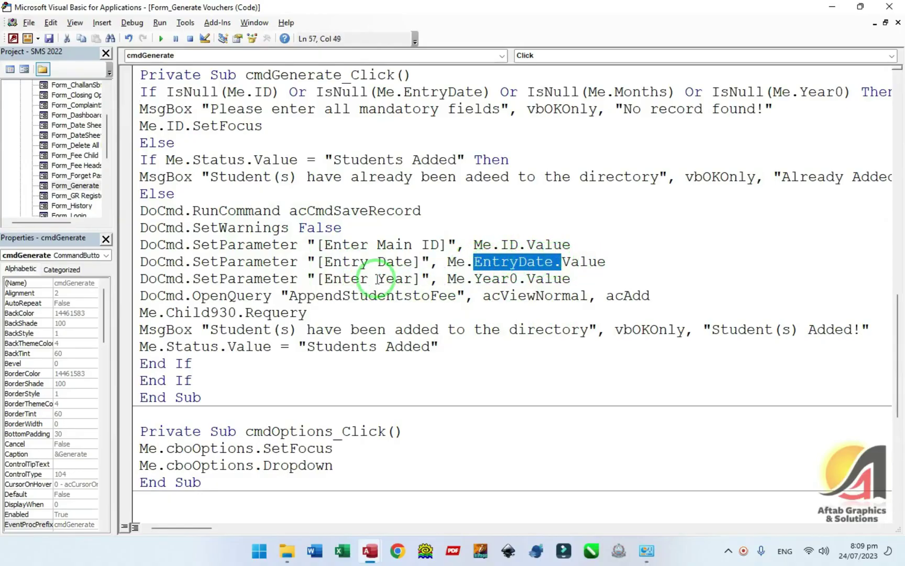
pyautogui.click(360, 262)
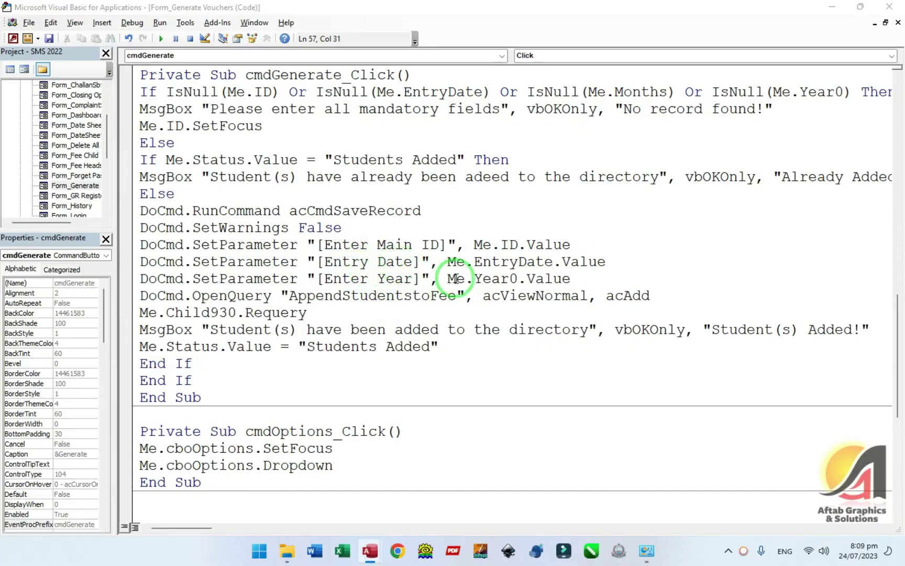
pyautogui.hotkey('alt', 'F11')
pyautogui.doubleClick(50, 421)
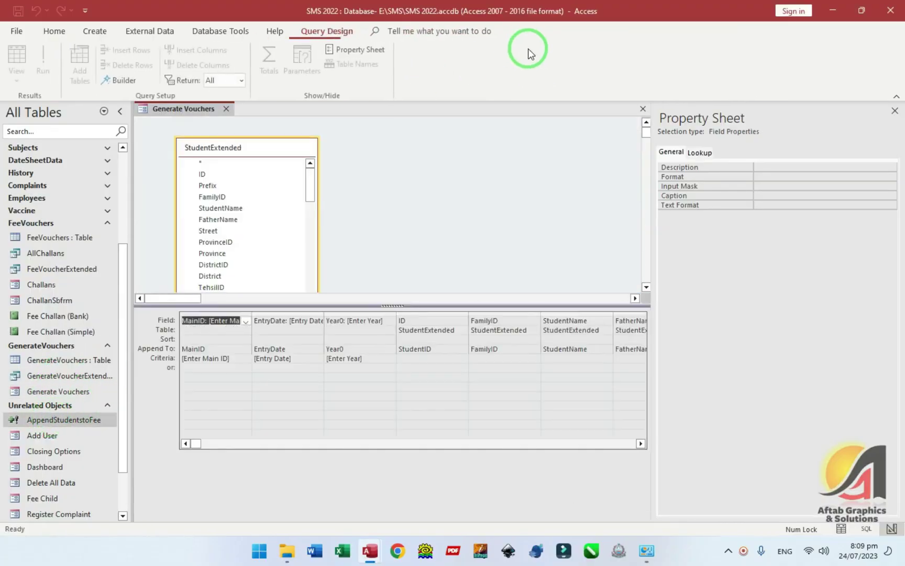
# - Change the [Entry Date] query parameter's data type to Short Text
pyautogui.click(545, 60)
pyautogui.click(293, 145)
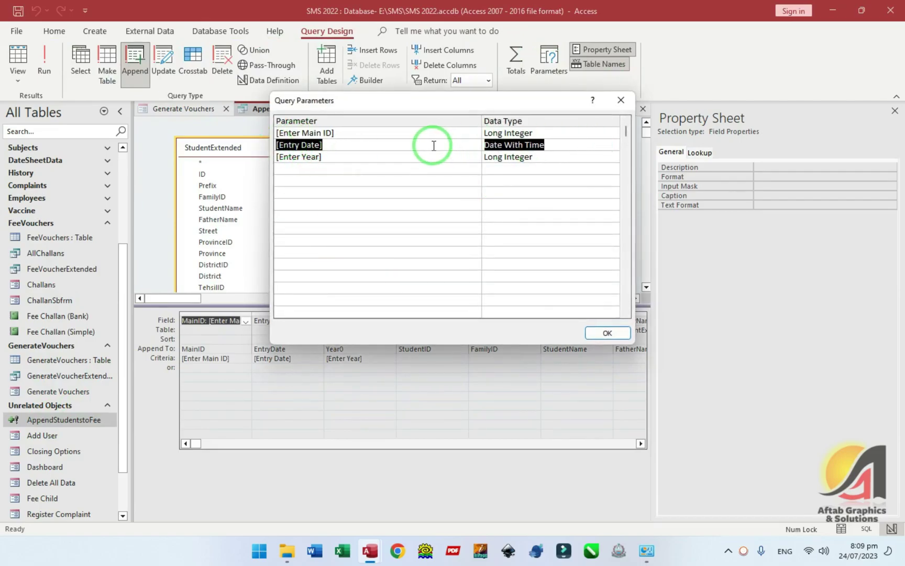
pyautogui.click(352, 146)
pyautogui.click(546, 145)
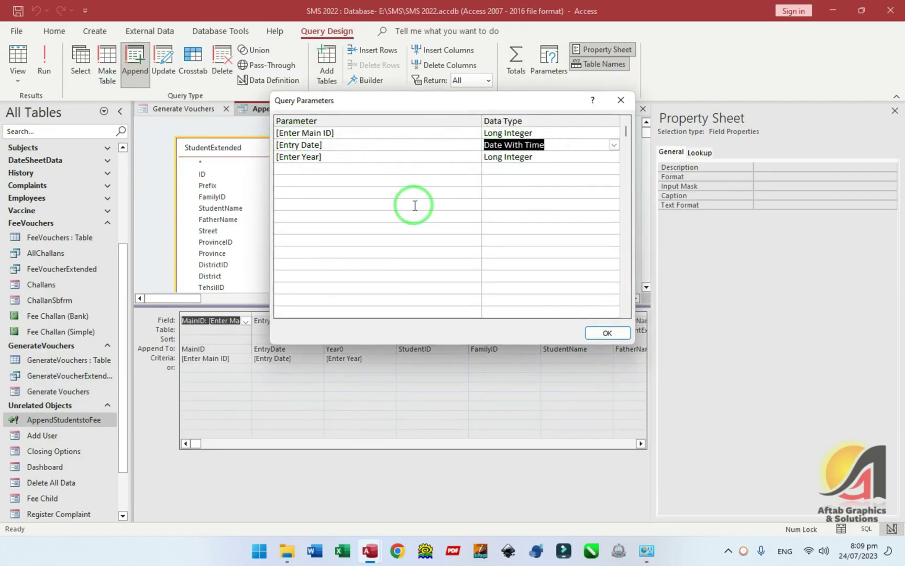
pyautogui.press('Tab')
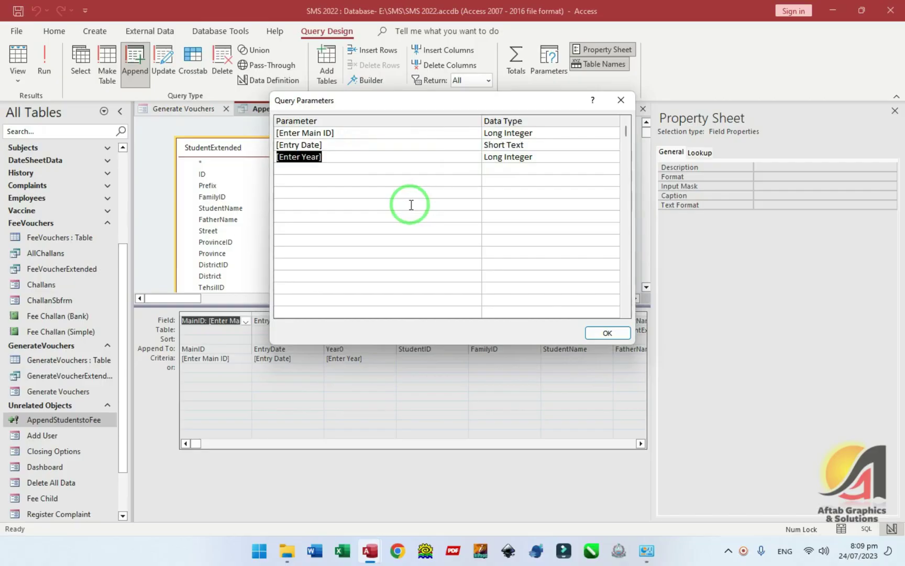
pyautogui.click(608, 333)
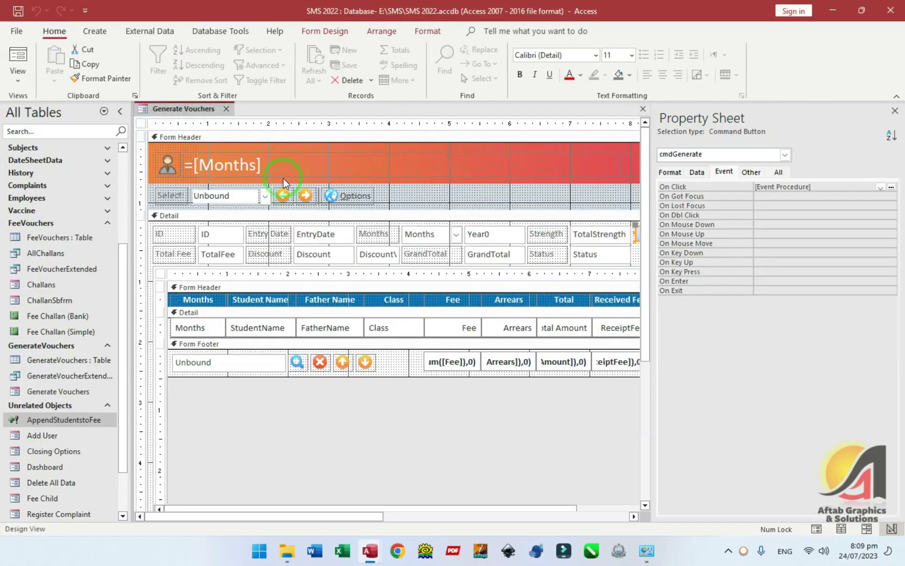
# - Delete the Sep voucher batch from the Generate Vouchers form
pyautogui.click(15, 49)
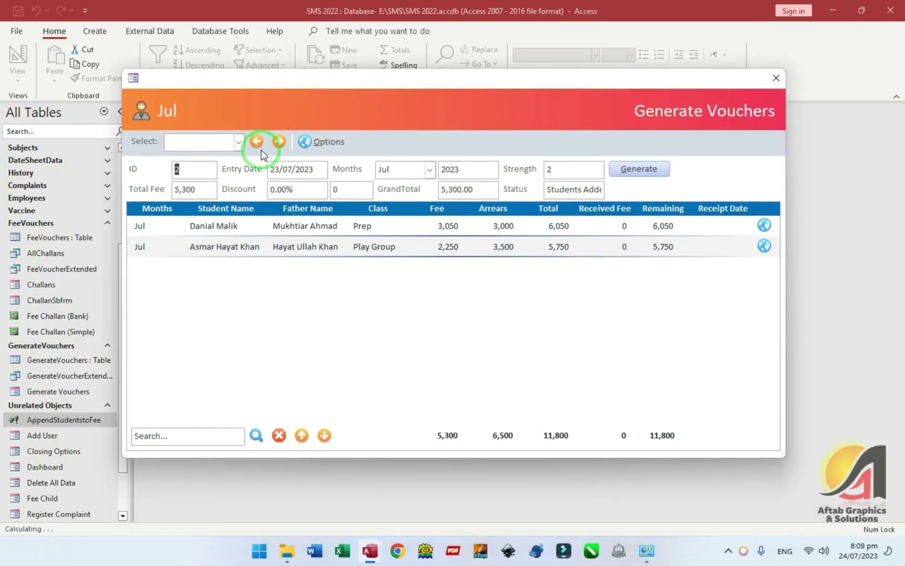
pyautogui.click(238, 141)
pyautogui.click(197, 193)
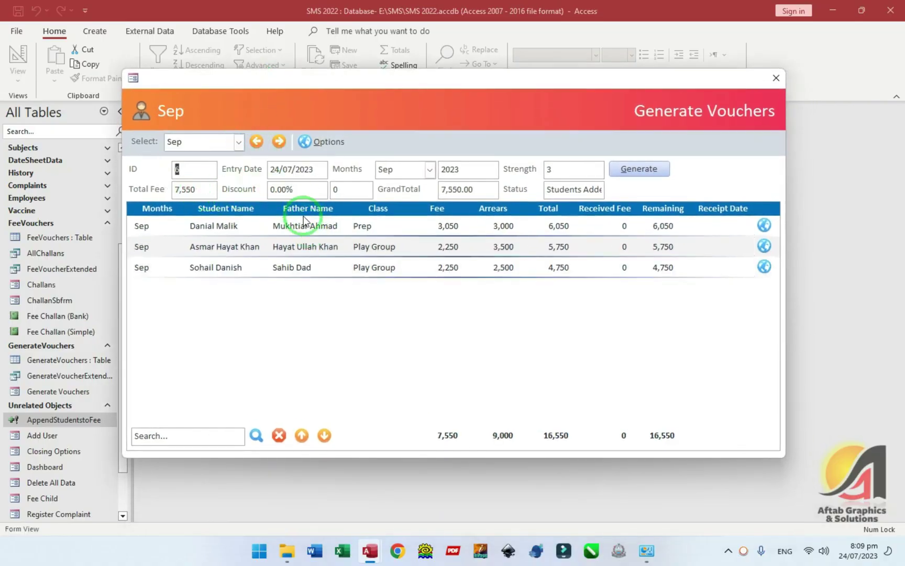
pyautogui.click(310, 171)
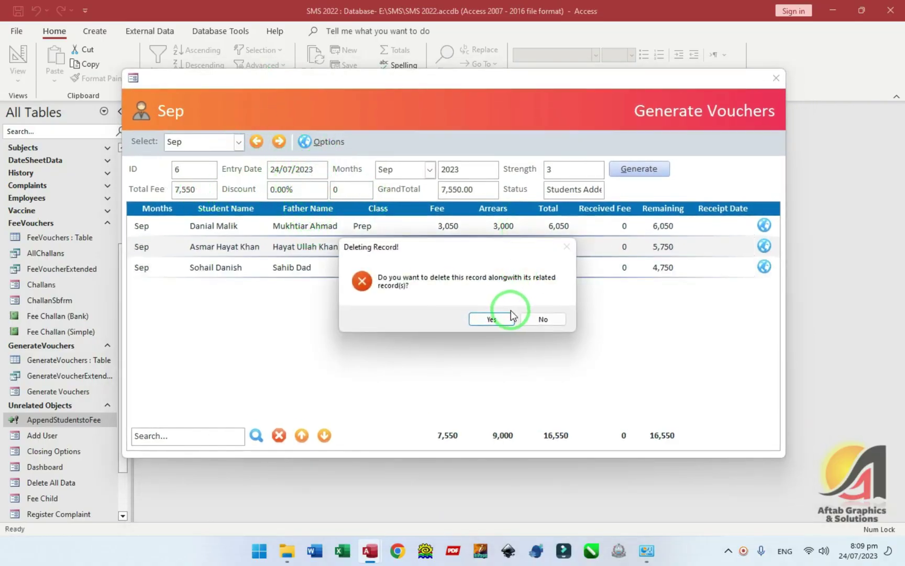
pyautogui.click(490, 320)
pyautogui.click(500, 318)
# - Add a new voucher record with Sep selected as the month
pyautogui.click(280, 142)
pyautogui.click(279, 141)
pyautogui.click(286, 170)
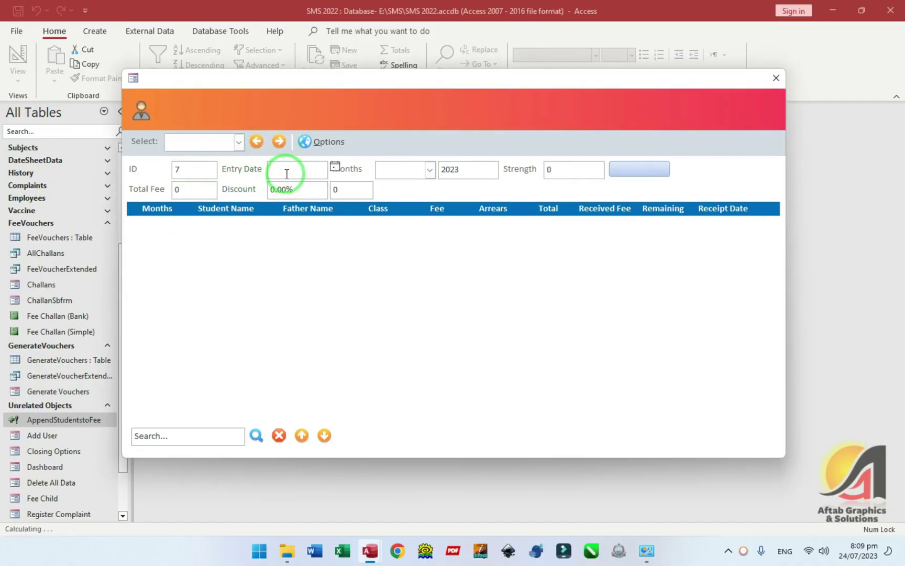
pyautogui.click(429, 171)
pyautogui.click(385, 283)
pyautogui.click(403, 334)
pyautogui.click(571, 178)
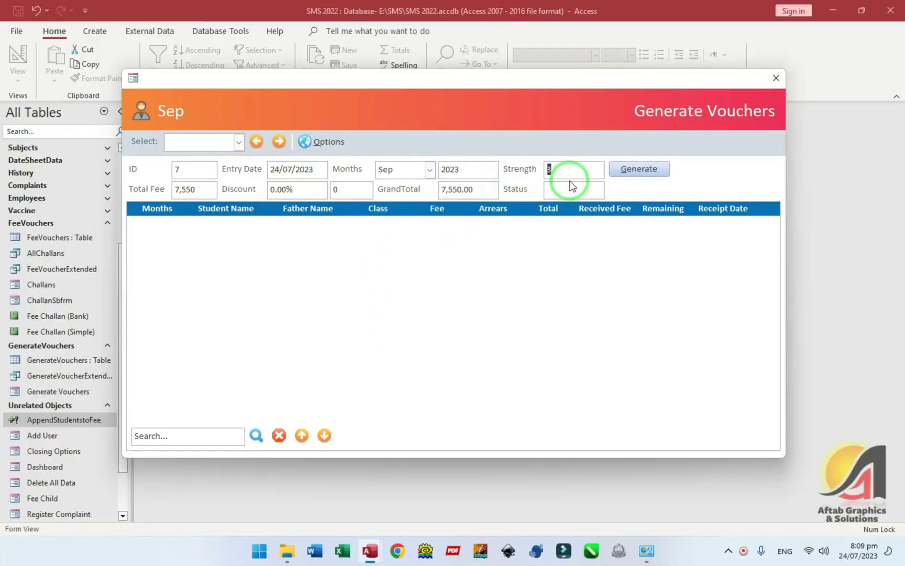
# - Generate the Sep vouchers under ID 7 for three students and close the form
pyautogui.click(635, 170)
pyautogui.click(431, 218)
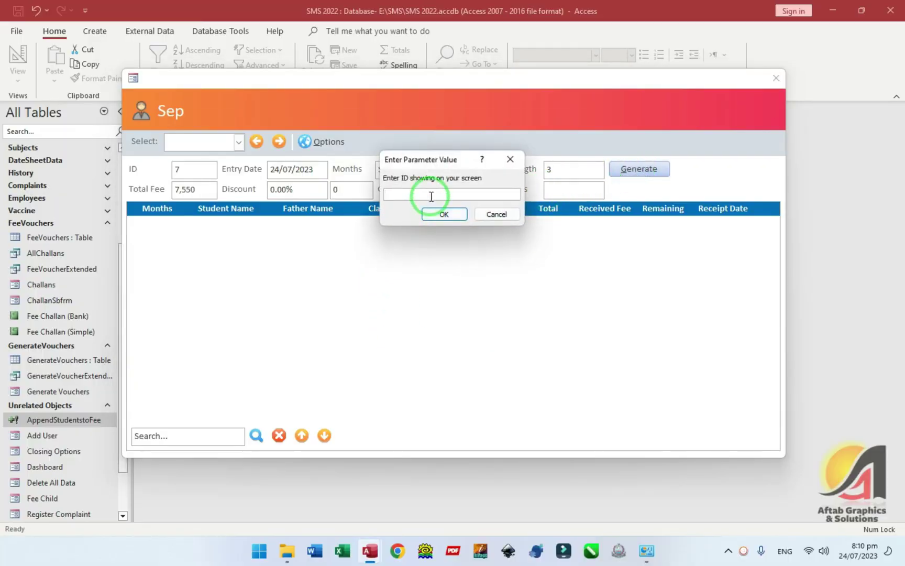
pyautogui.write('7')
pyautogui.press('Return')
pyautogui.click(566, 311)
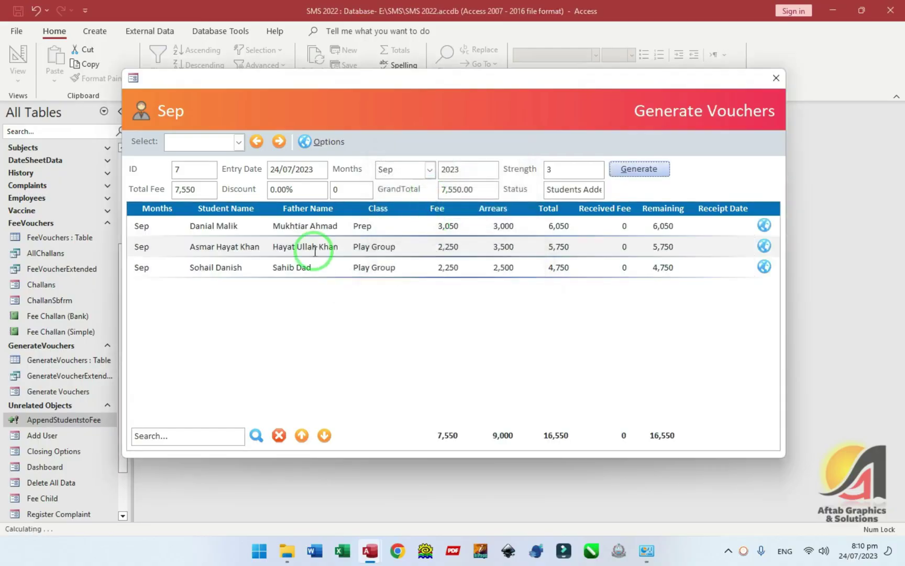
pyautogui.click(776, 77)
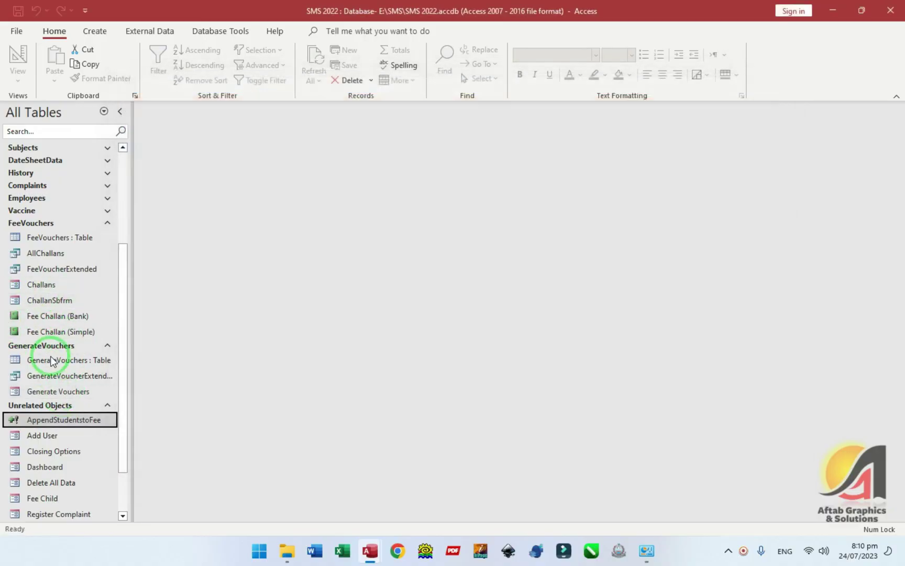
# - Compare the entry dates of the new Sep rows in the FeeVouchers table
pyautogui.doubleClick(45, 239)
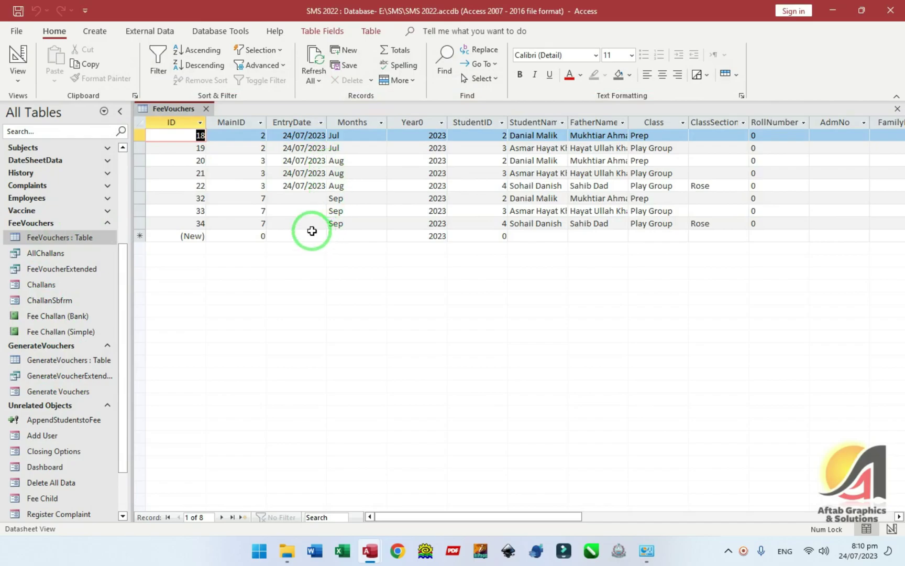
pyautogui.click(302, 198)
pyautogui.click(304, 209)
pyautogui.click(302, 198)
pyautogui.click(304, 211)
pyautogui.click(303, 199)
pyautogui.hotkey('ctrl', 'w')
# - Set the query's [Entry Date] parameter back to Date With Time and save the query
pyautogui.click(45, 422)
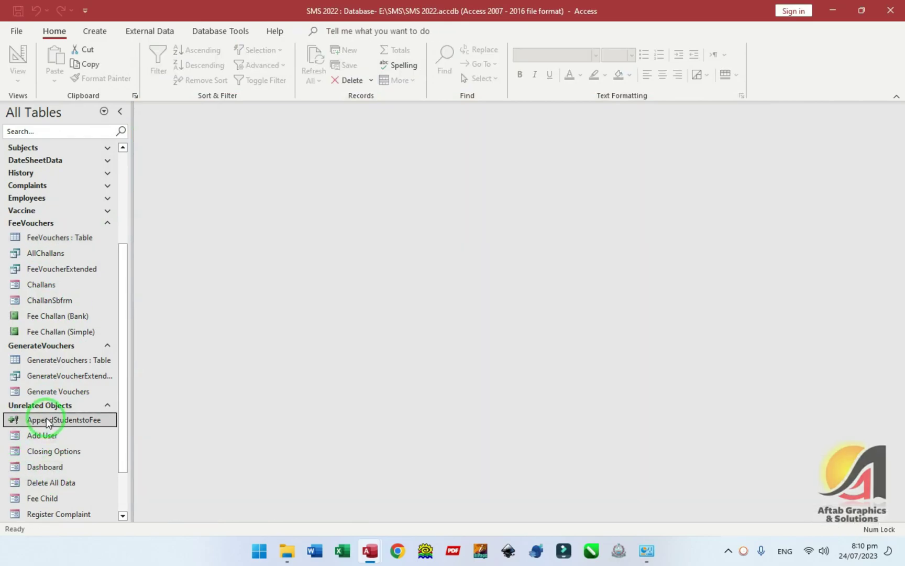
pyautogui.hotkey('ctrl', 'Return')
pyautogui.click(546, 73)
pyautogui.press('Tab')
pyautogui.press('Tab')
pyautogui.press('Tab')
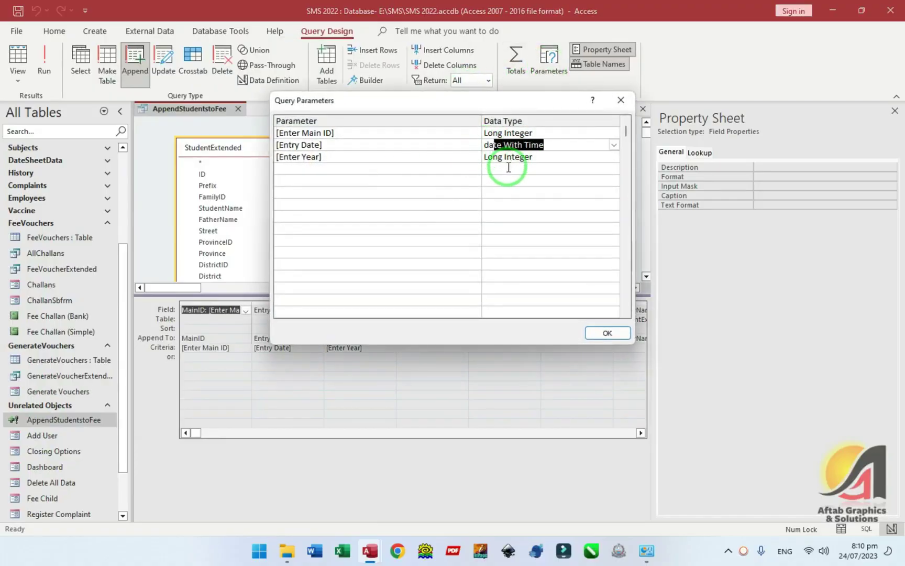
pyautogui.write('date')
pyautogui.press('Tab')
pyautogui.click(598, 334)
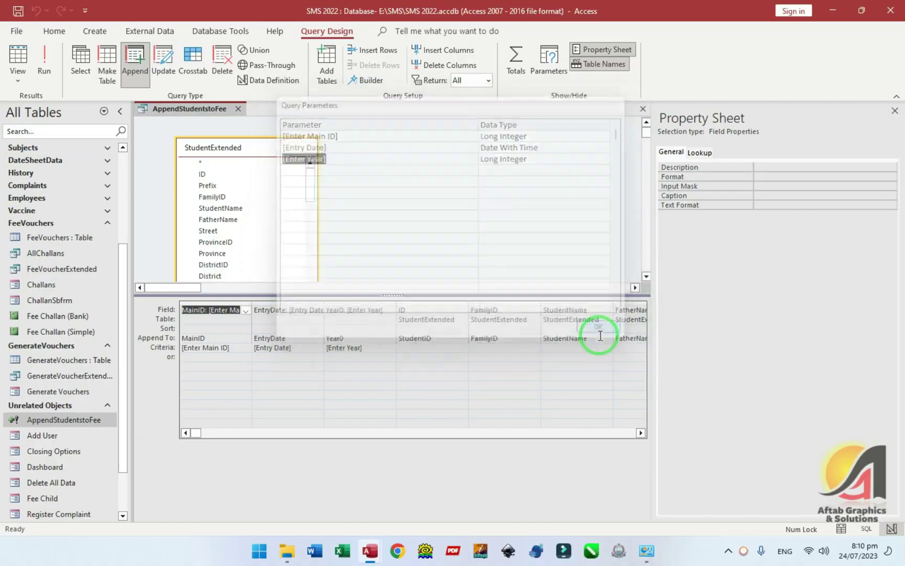
pyautogui.hotkey('ctrl', 'w')
# - Verify the EntryDate column's Short Date format and input mask, then close the query
pyautogui.click(75, 422)
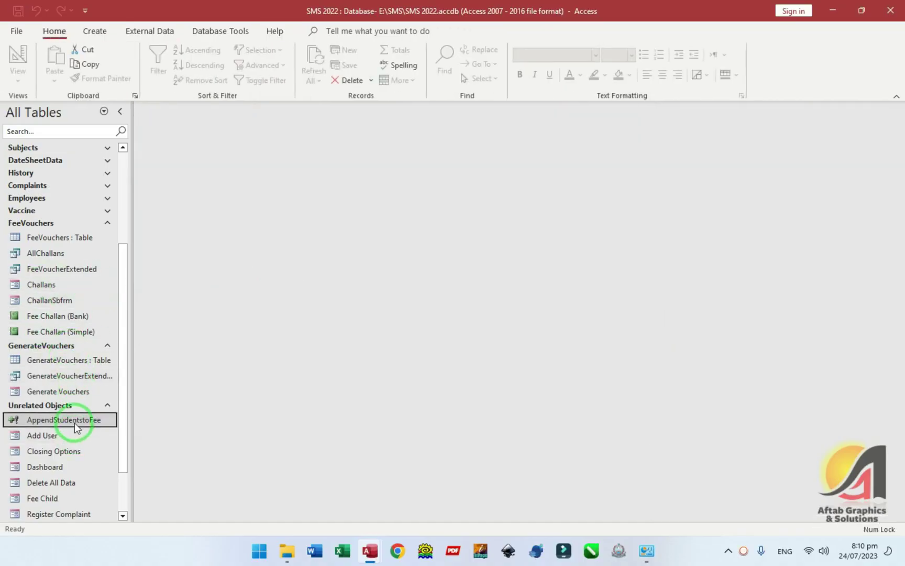
pyautogui.hotkey('ctrl', 'Return')
pyautogui.press('F4')
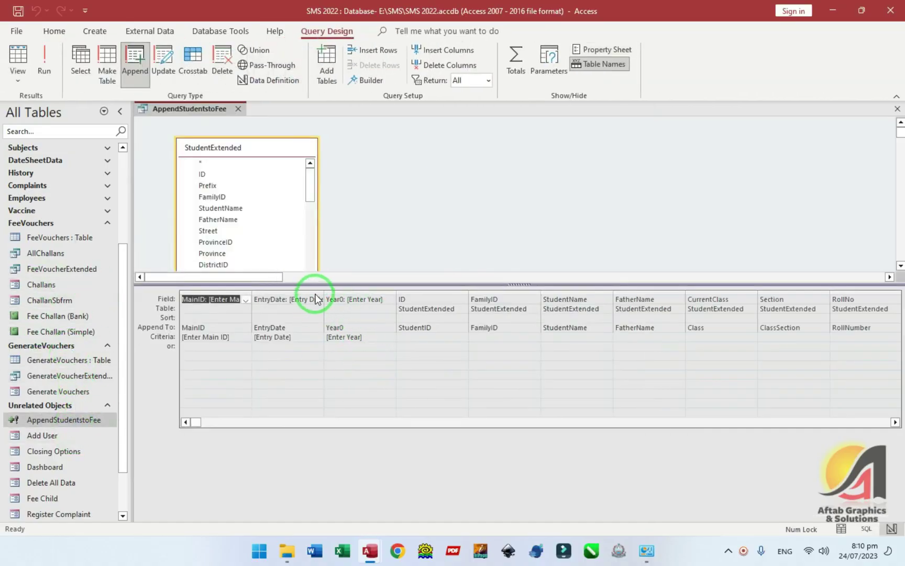
pyautogui.moveTo(322, 291); pyautogui.dragTo(344, 332)
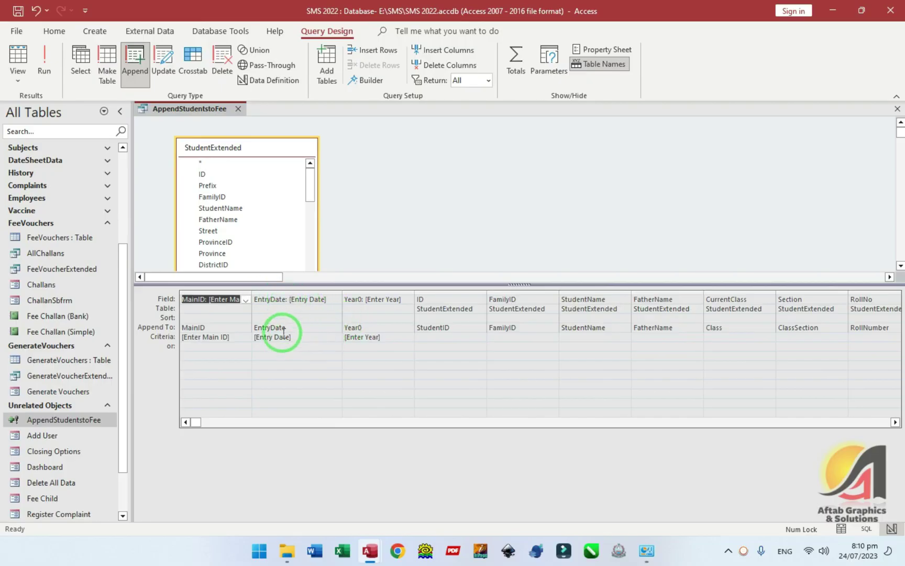
pyautogui.click(286, 313)
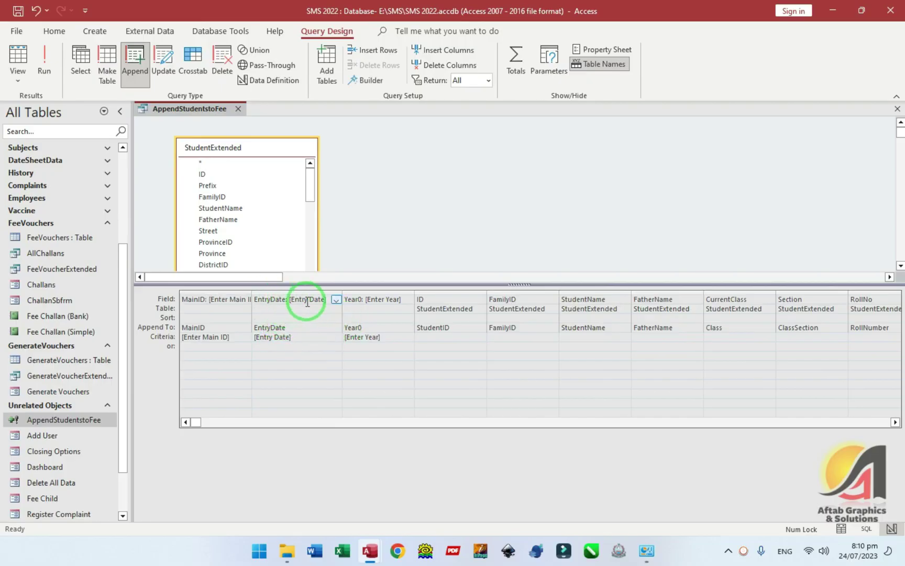
pyautogui.press('F4')
pyautogui.click(759, 178)
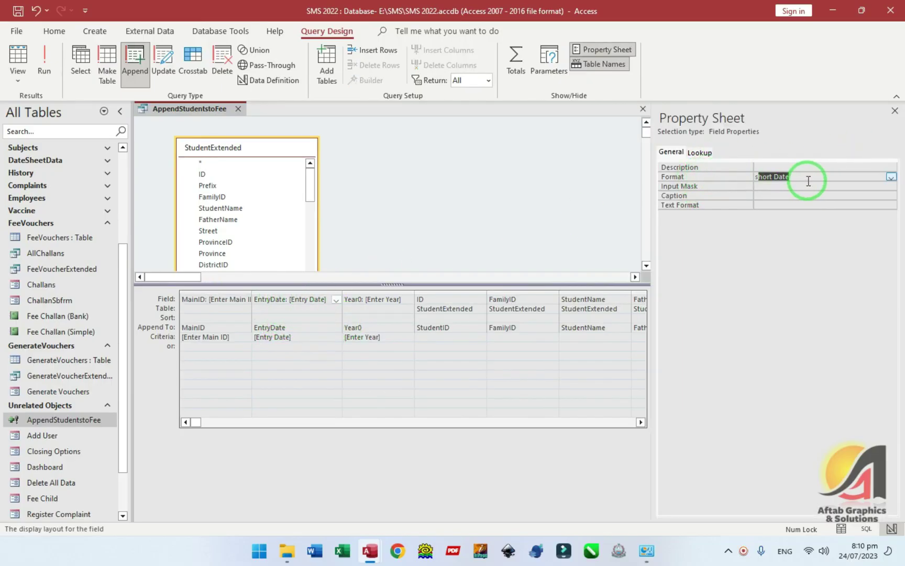
pyautogui.click(769, 185)
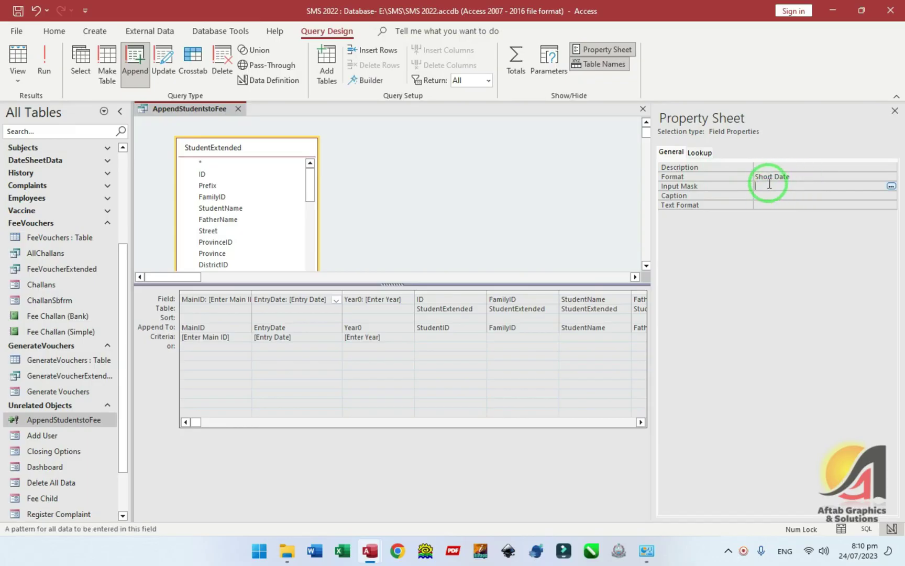
pyautogui.click(280, 317)
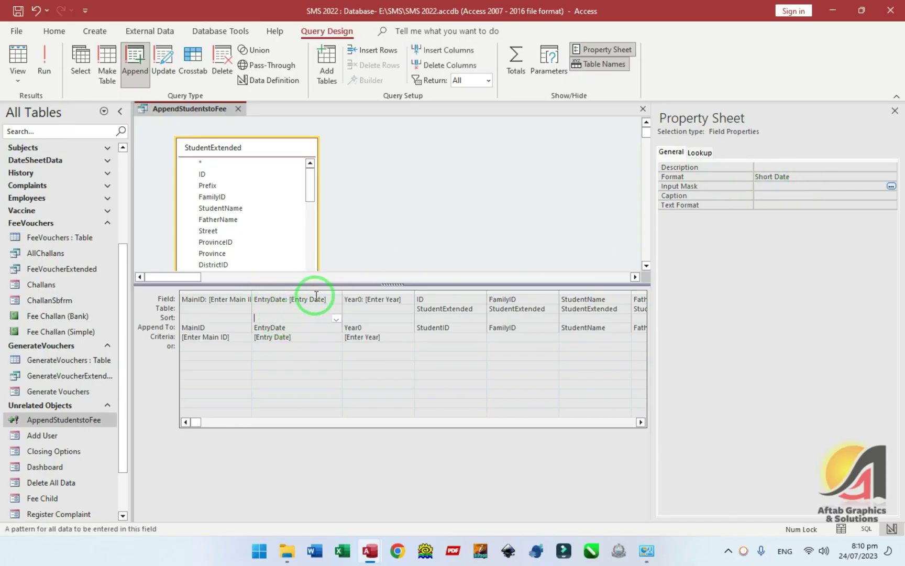
pyautogui.click(239, 108)
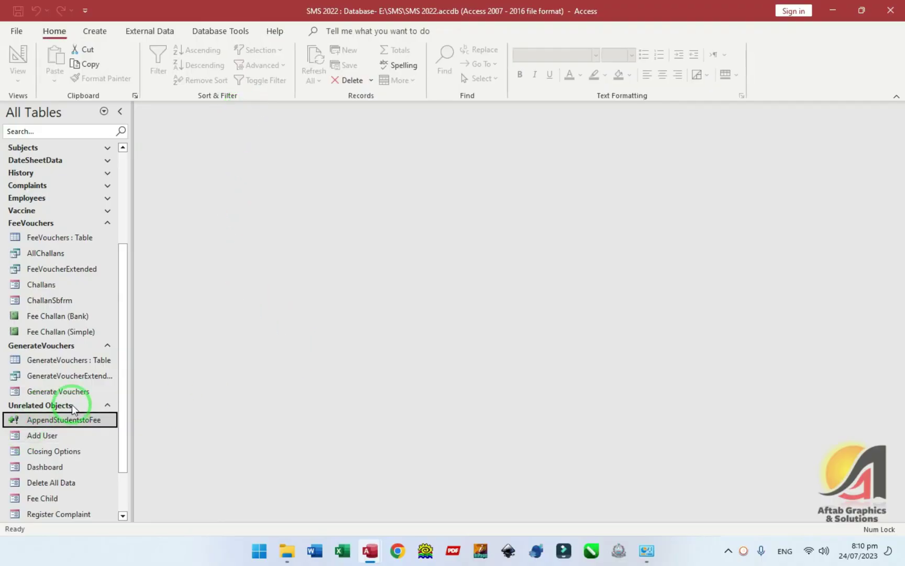
# - Delete the existing Sep 2023 voucher batch via the Generate Vouchers Options menu
pyautogui.doubleClick(63, 285)
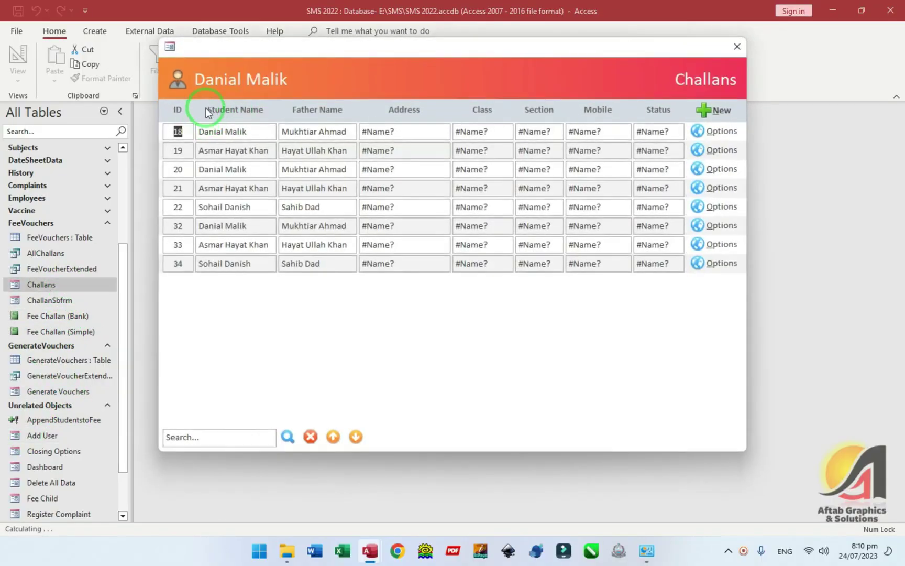
pyautogui.click(737, 46)
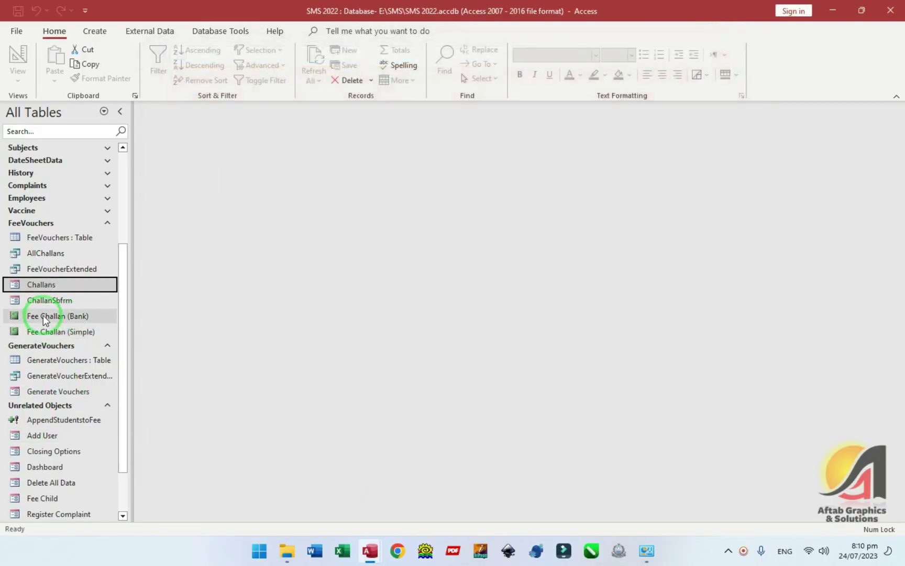
pyautogui.click(52, 300)
pyautogui.doubleClick(58, 392)
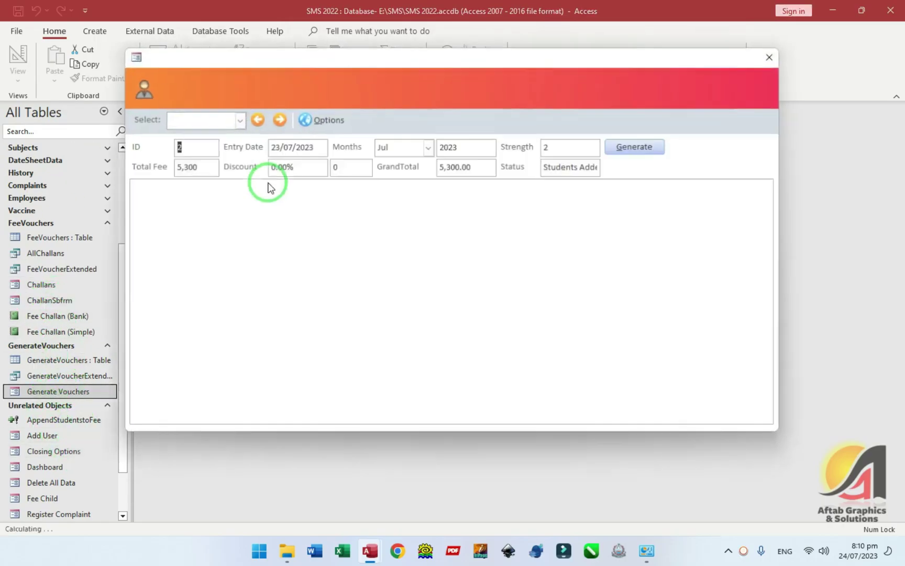
pyautogui.click(238, 119)
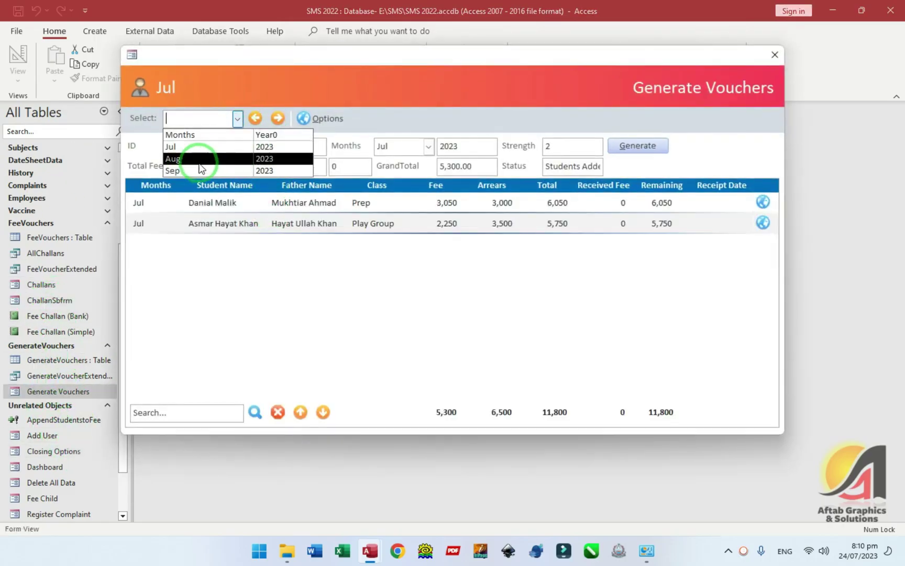
pyautogui.click(203, 171)
pyautogui.click(315, 119)
pyautogui.click(313, 159)
pyautogui.click(490, 318)
pyautogui.press('Return')
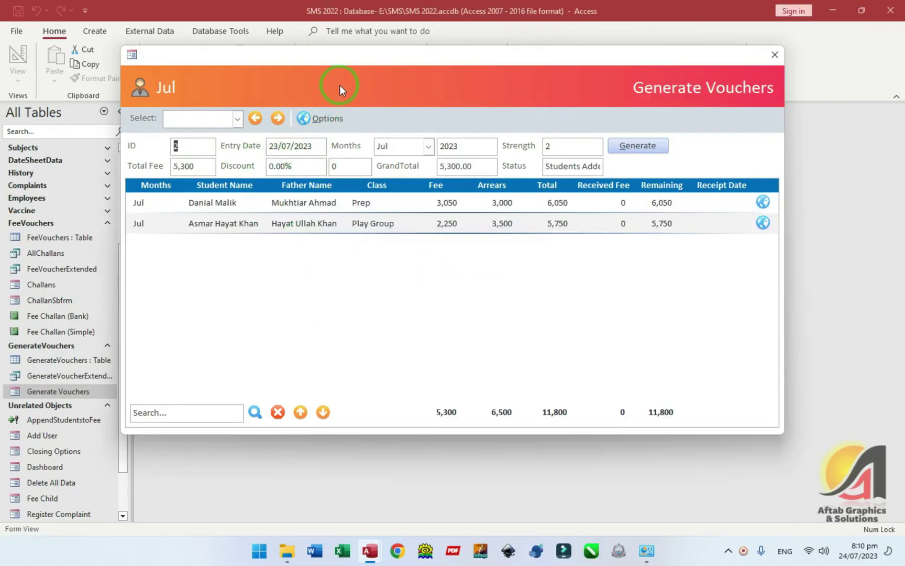
# - Create a new Sep voucher record and generate vouchers for three students using ID 8
pyautogui.click(237, 118)
pyautogui.click(277, 119)
pyautogui.click(278, 119)
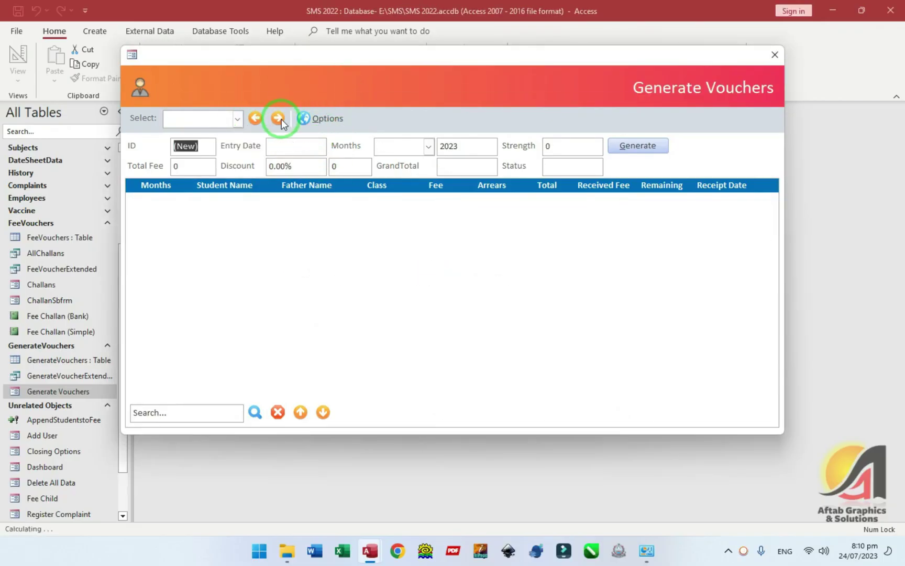
pyautogui.click(429, 147)
pyautogui.click(385, 260)
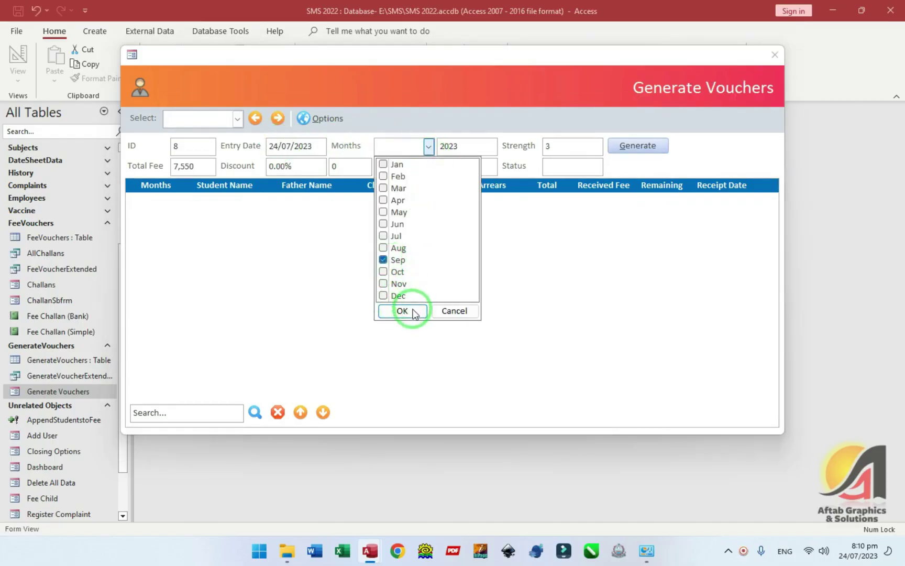
pyautogui.click(404, 311)
pyautogui.click(644, 146)
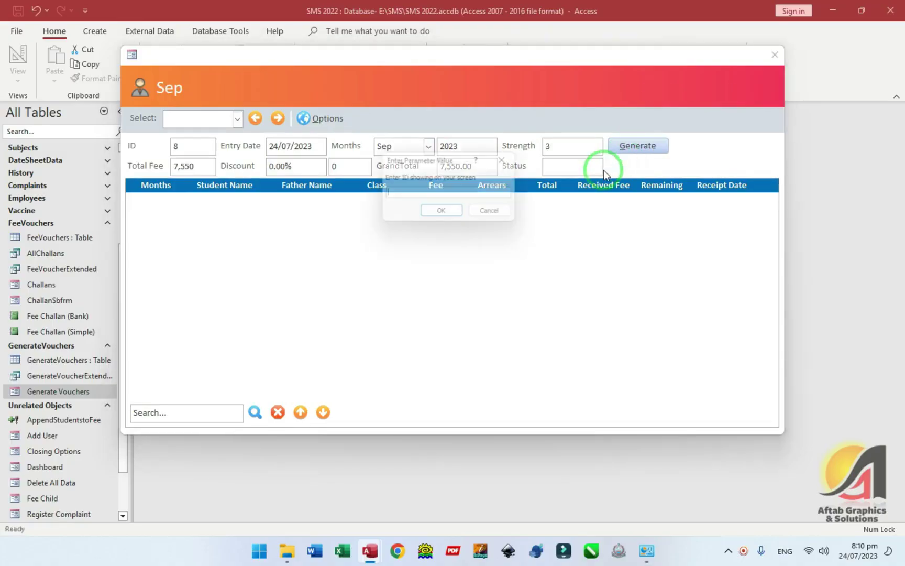
pyautogui.write('8')
pyautogui.click(440, 210)
pyautogui.click(509, 313)
# - Inspect FeeVouchers records 35–37, whose EntryDate reads 30/12/1899, then close the table
pyautogui.click(775, 54)
pyautogui.click(45, 263)
pyautogui.doubleClick(45, 239)
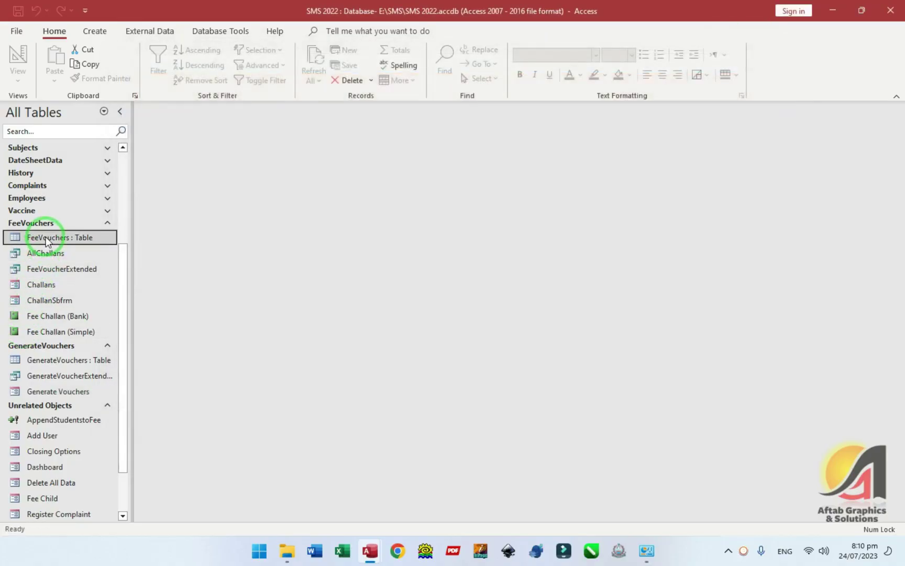
pyautogui.click(314, 199)
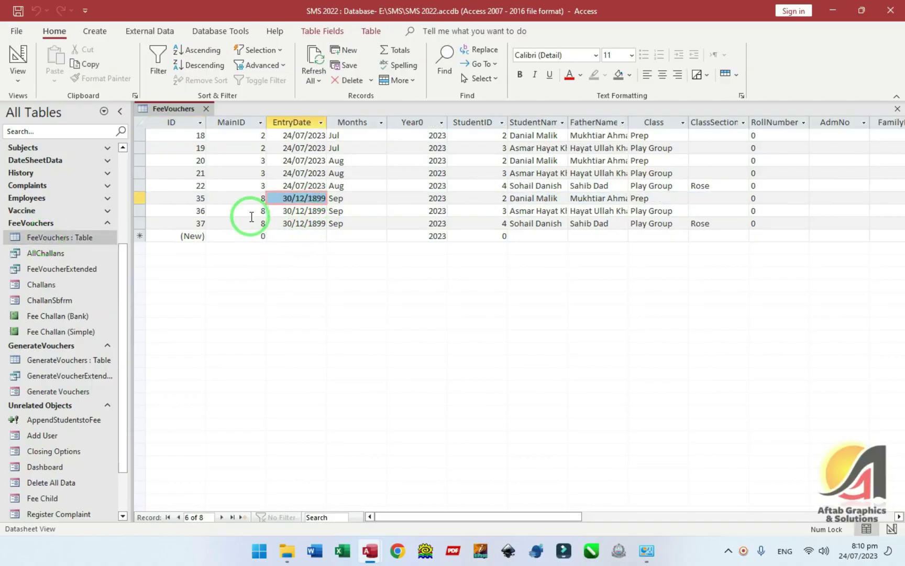
pyautogui.click(234, 209)
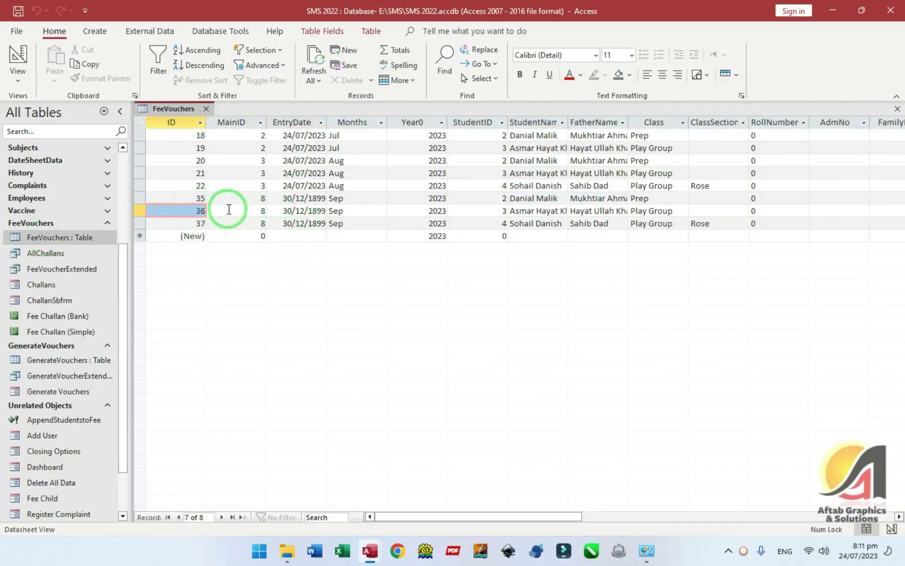
pyautogui.click(67, 237)
pyautogui.hotkey('ctrl', 'w')
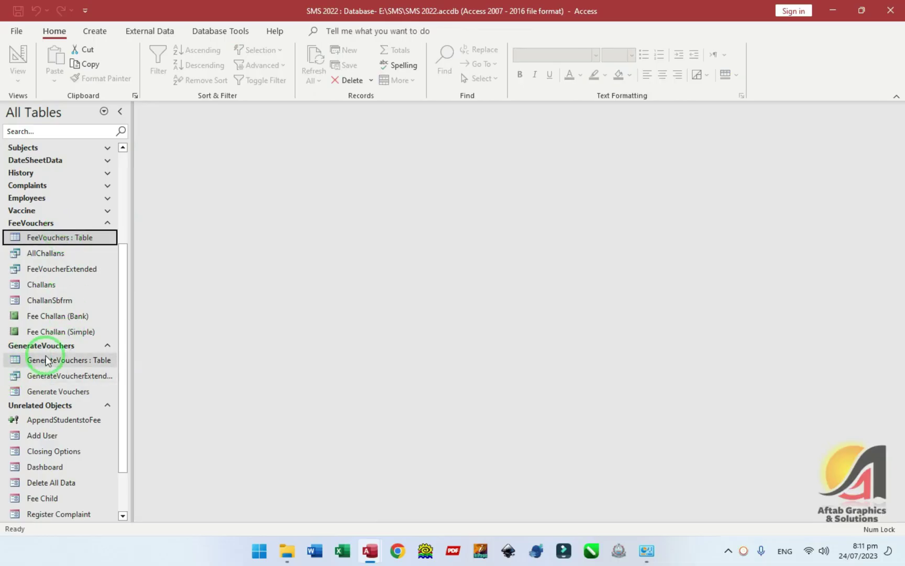
# - Delete the Sep batch (ID 8) with its student rows and switch Generate Vouchers to Design View
pyautogui.doubleClick(55, 391)
pyautogui.click(238, 119)
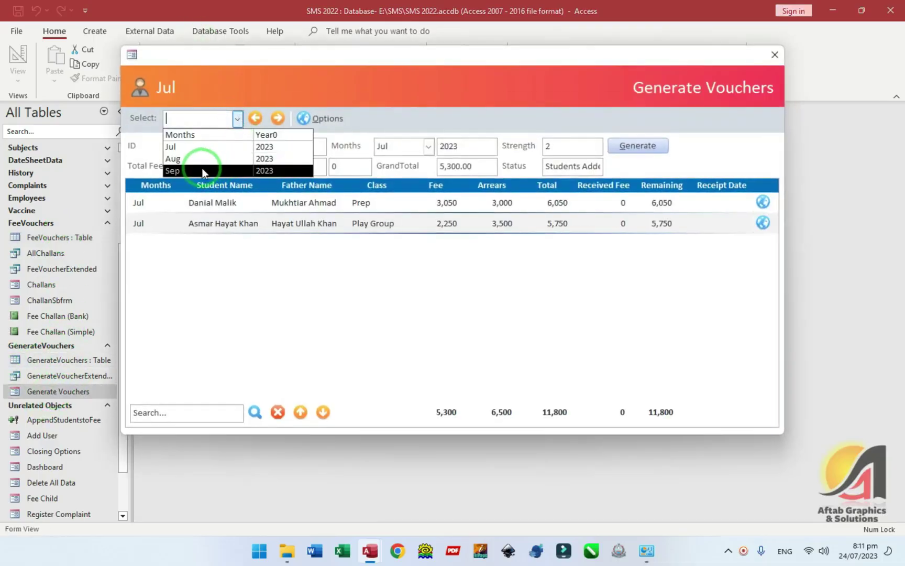
pyautogui.click(202, 172)
pyautogui.click(320, 119)
pyautogui.click(309, 144)
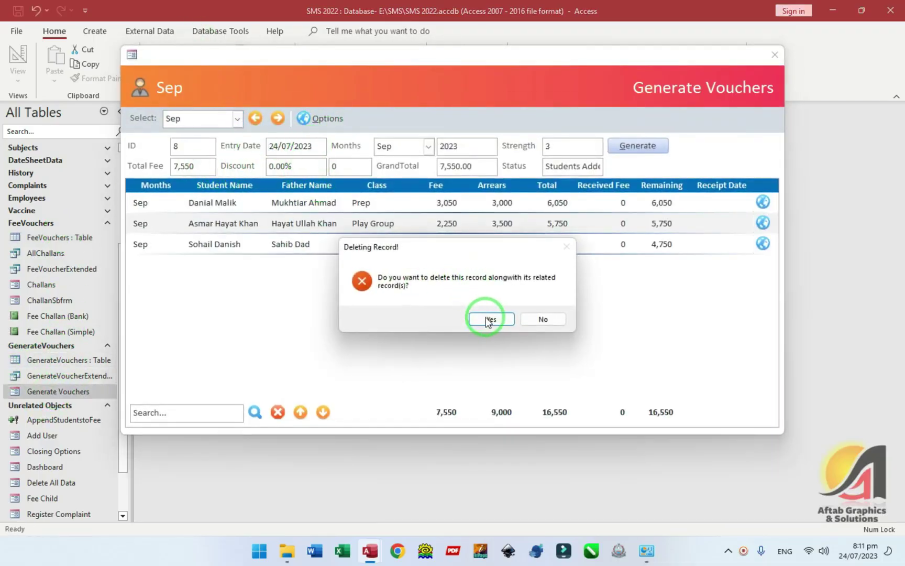
pyautogui.click(488, 319)
pyautogui.click(506, 313)
pyautogui.click(455, 105)
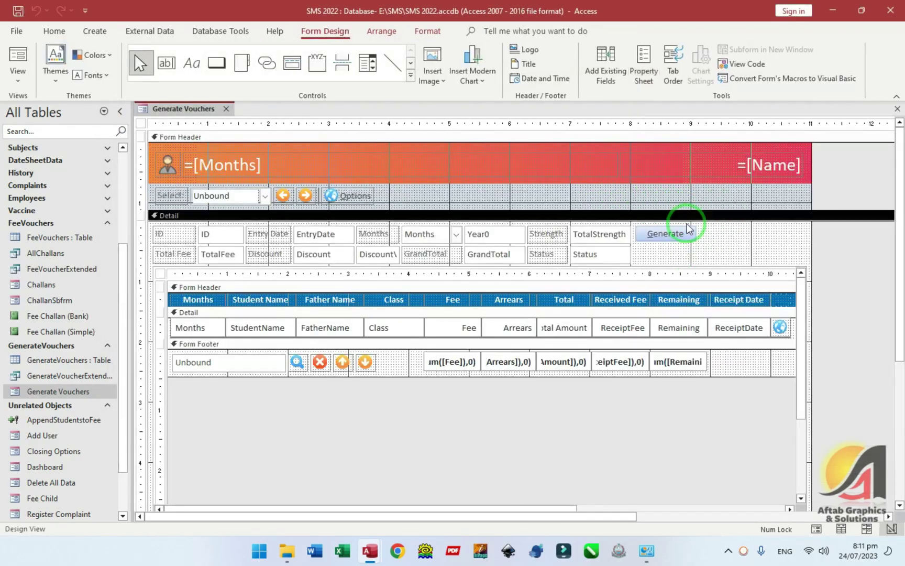
# - Declare Dim EntryDt As Date in cmdGenerate_Click and assign it from Me.EntryDate.Value
pyautogui.doubleClick(688, 229)
pyautogui.click(883, 186)
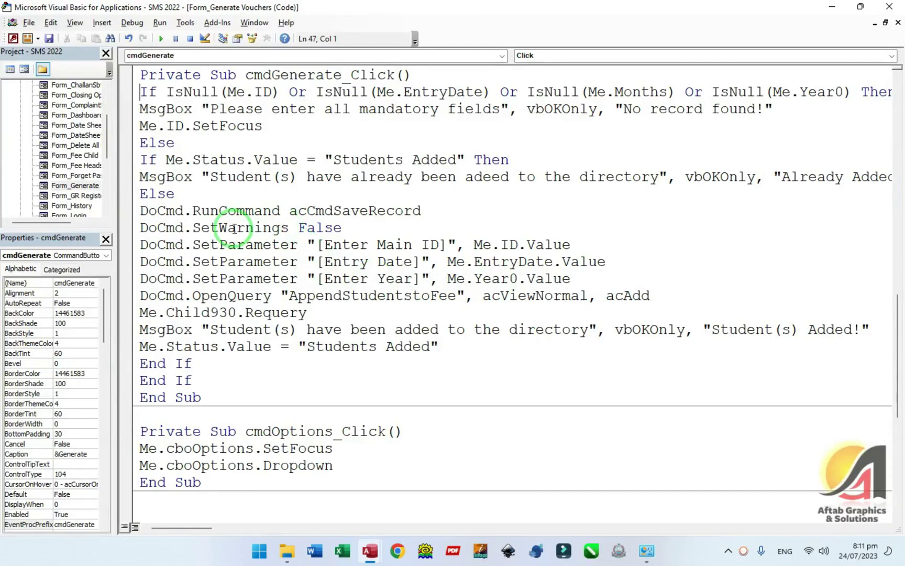
pyautogui.click(359, 231)
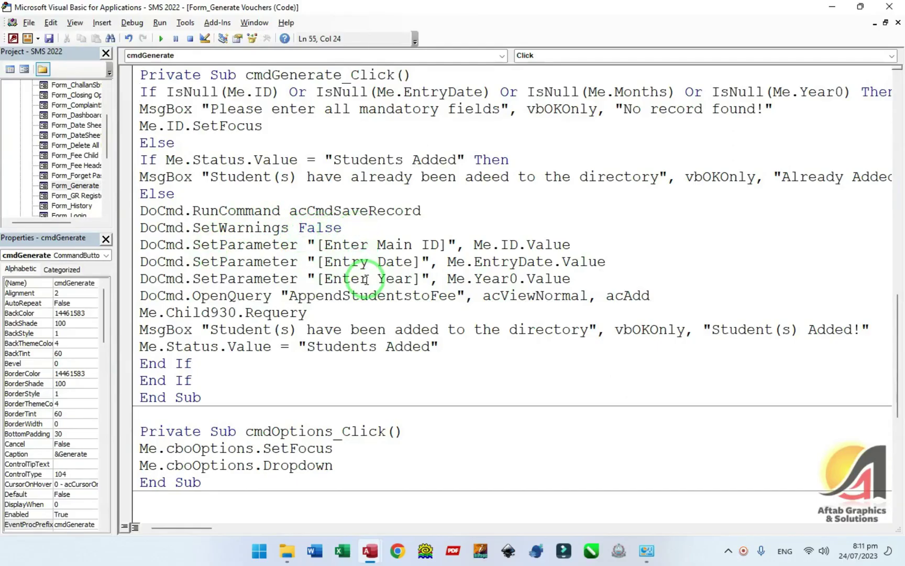
pyautogui.press('Return')
pyautogui.press('Return')
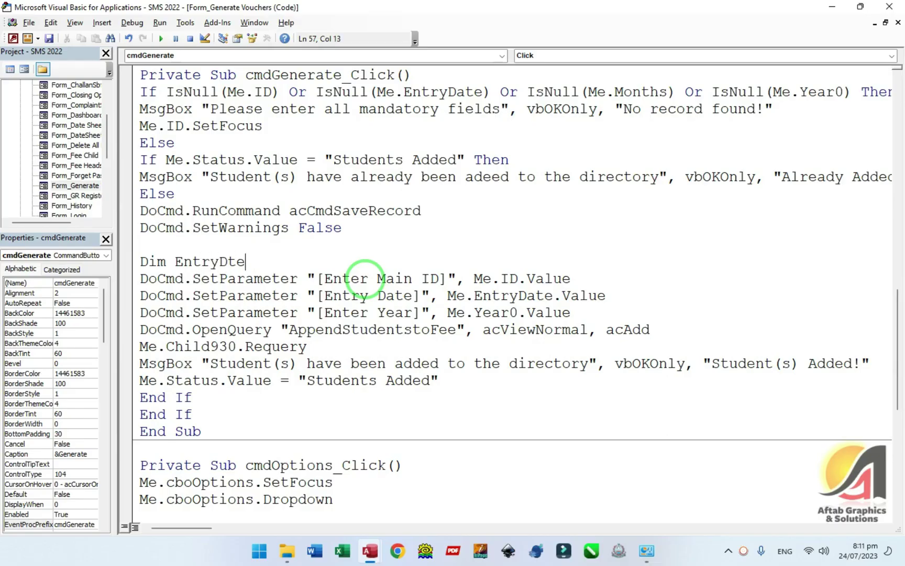
pyautogui.write('Dim EntryDt d')
pyautogui.press('BackSpace')
pyautogui.write('as date')
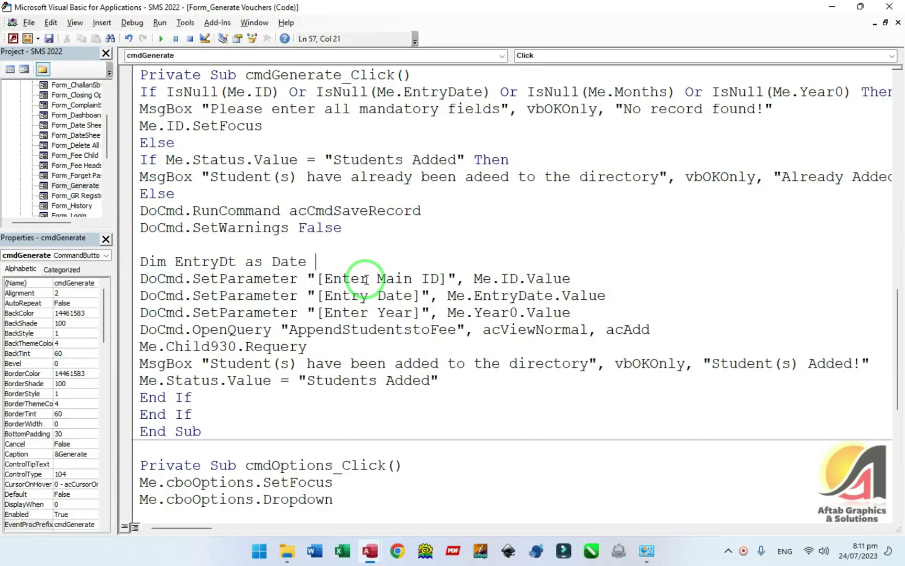
pyautogui.press('Return')
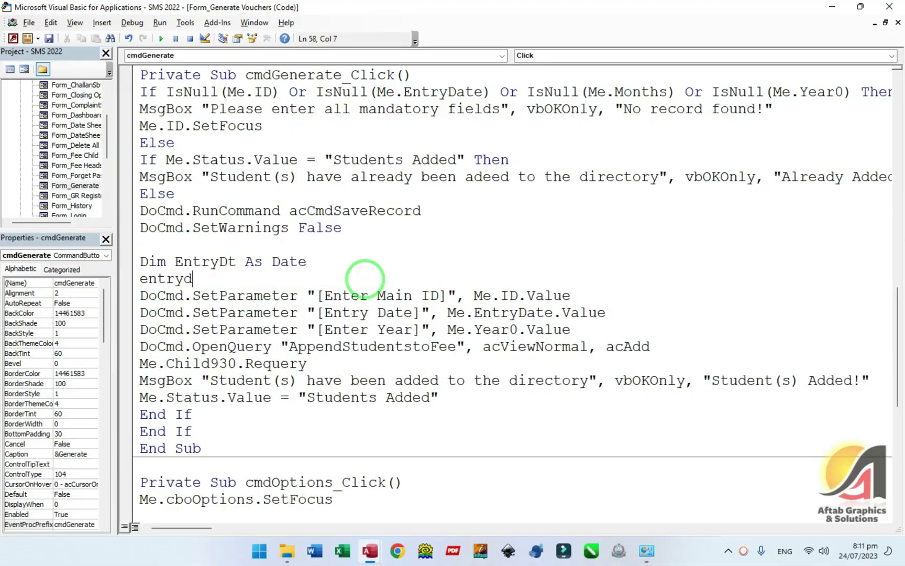
pyautogui.write('entrydt = Me.')
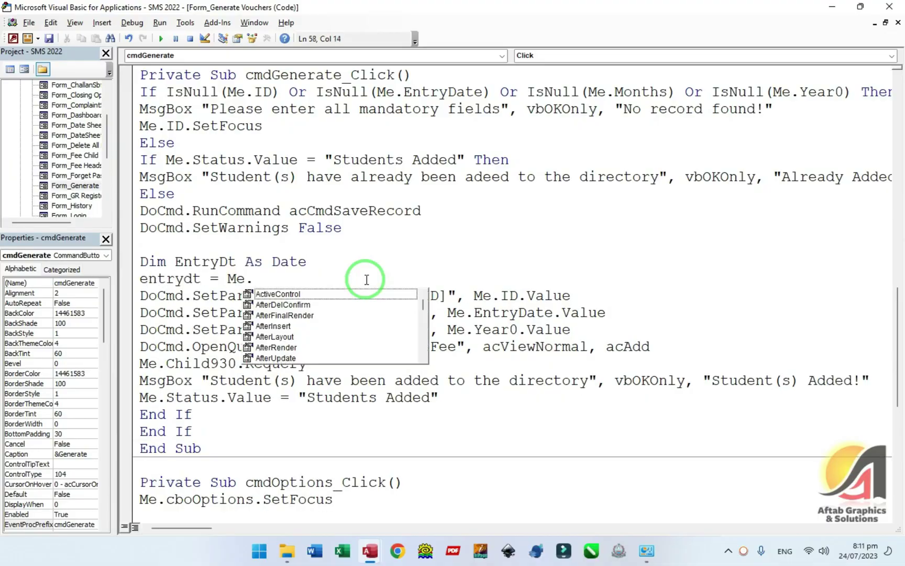
pyautogui.write('EntryDate.Value ')
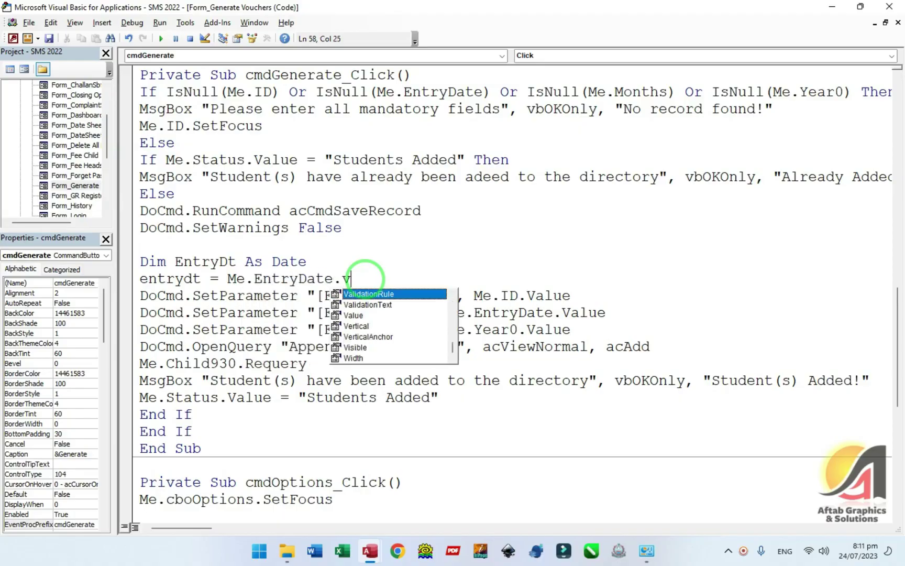
pyautogui.write('.dat')
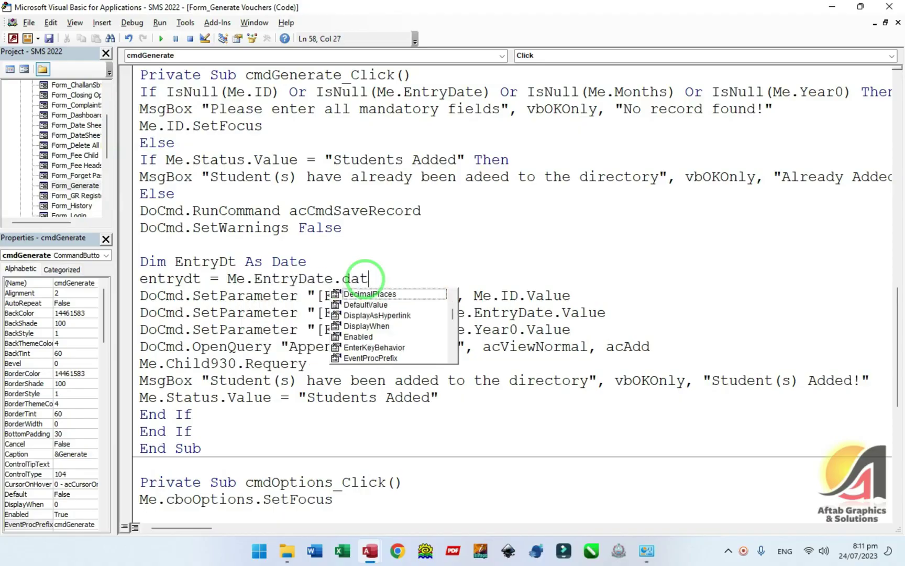
pyautogui.write('.')
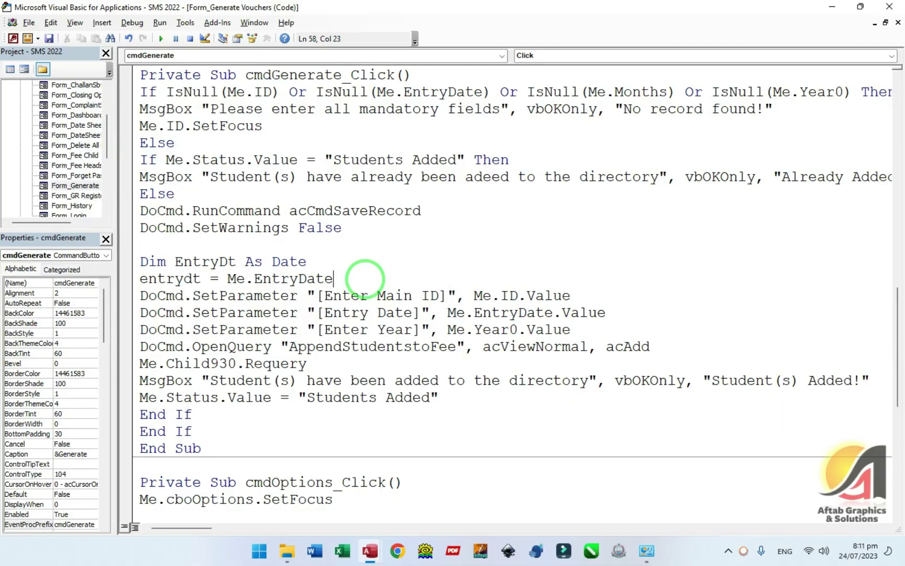
pyautogui.write('.Value')
pyautogui.press('Return')
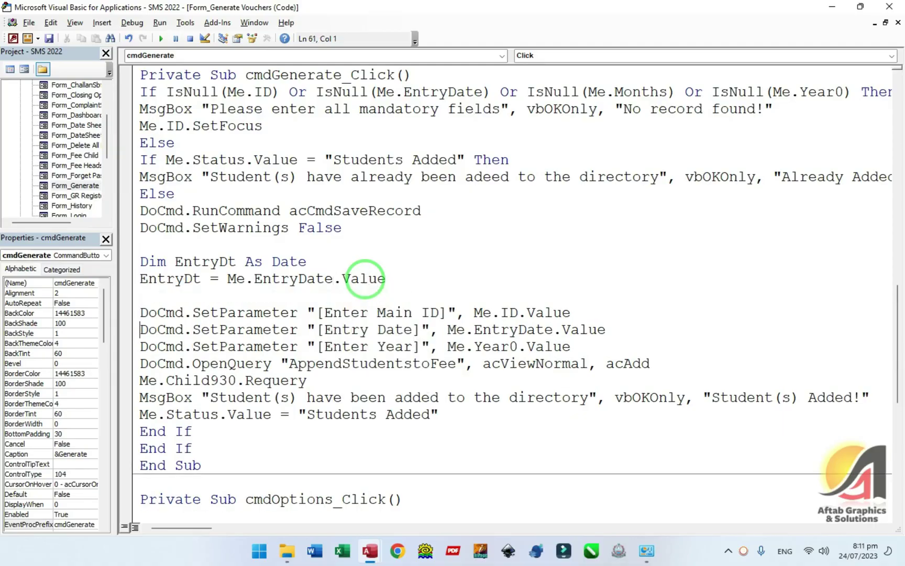
# - Pass EntryDt as the [Entry Date] parameter, compile the project, and close the VBA editor
pyautogui.hotkey('ctrl', 'shift', 'Left')
pyautogui.hotkey('ctrl', 'shift', 'Left')
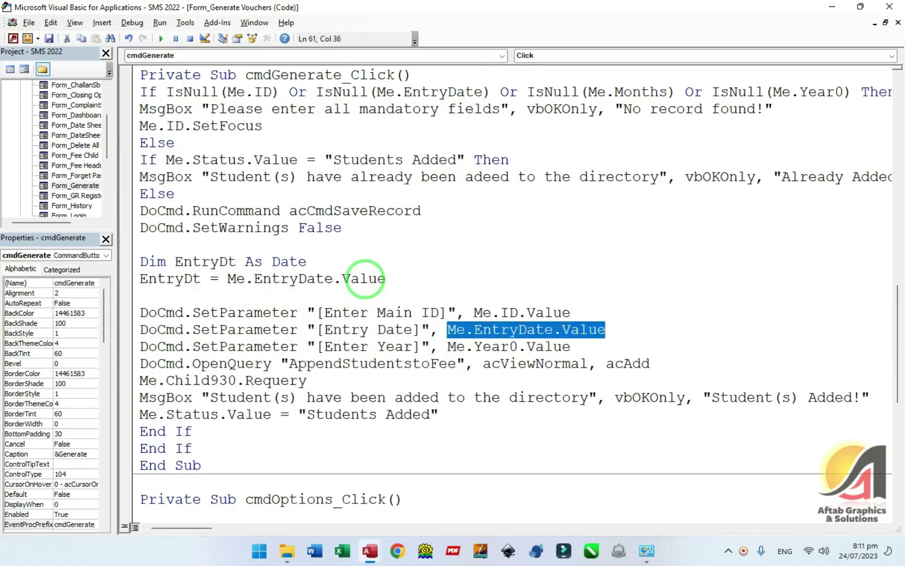
pyautogui.write('Entrydt.value')
pyautogui.press('Down')
pyautogui.press('Down')
pyautogui.hotkey('alt', 'd')
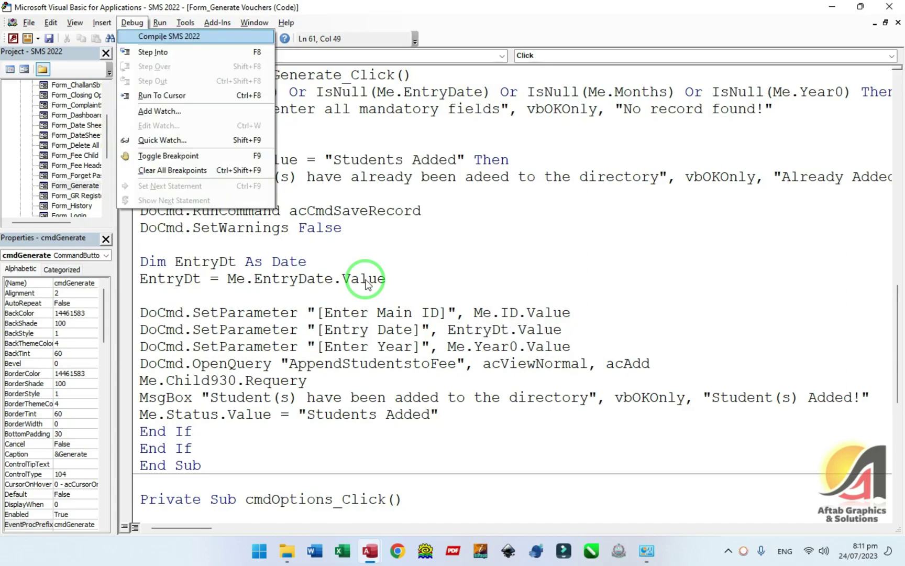
pyautogui.press('Return')
pyautogui.press('Return')
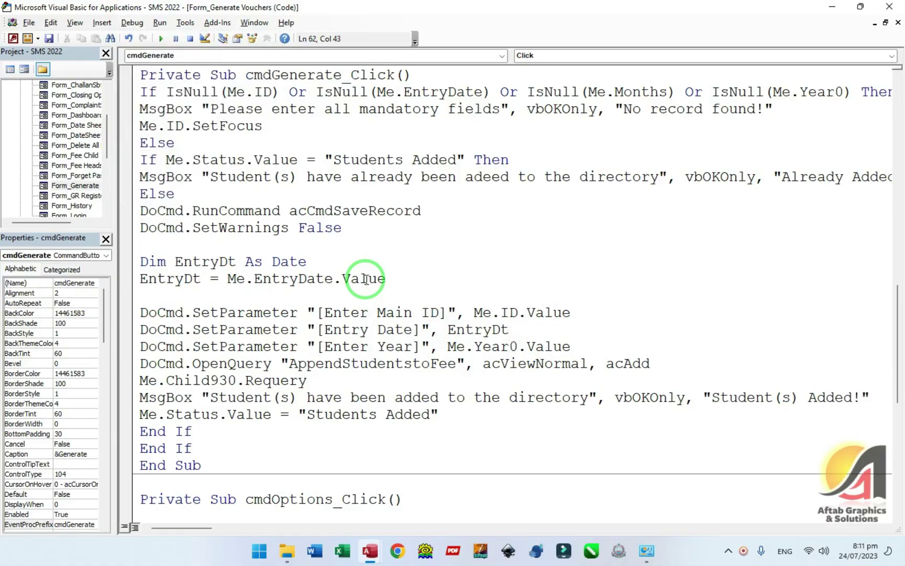
pyautogui.click(889, 6)
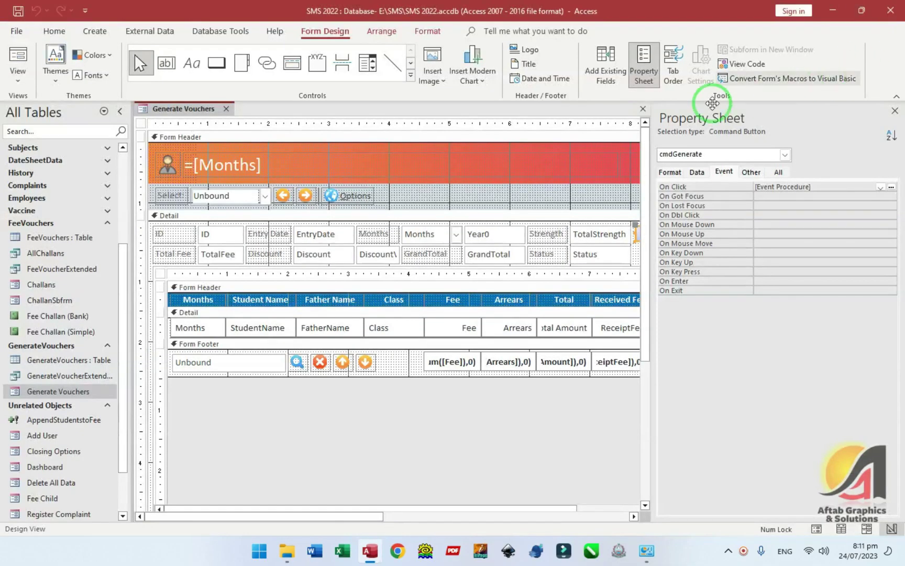
# - In Form View, start a new voucher record and tick Sep in the Months list
pyautogui.press('F5')
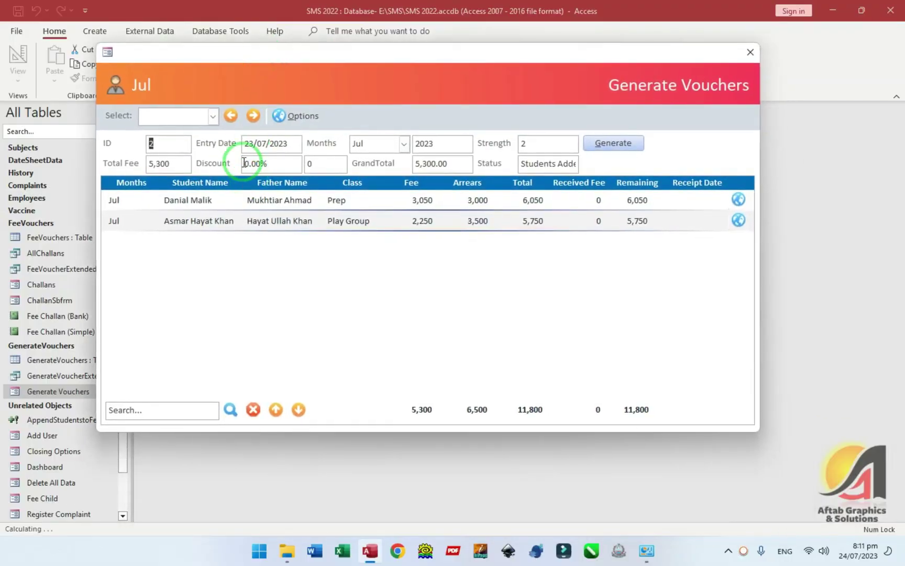
pyautogui.click(213, 116)
pyautogui.click(196, 157)
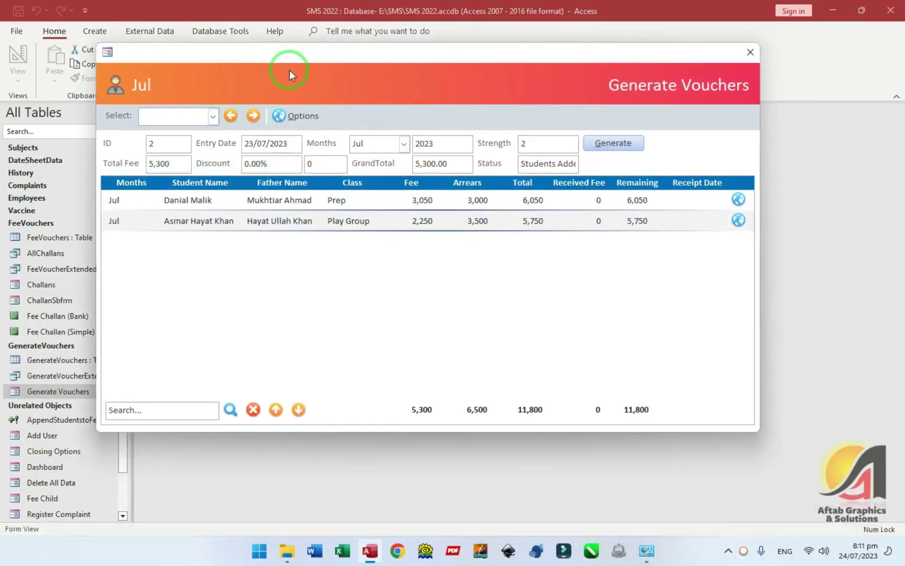
pyautogui.click(248, 117)
pyautogui.click(268, 141)
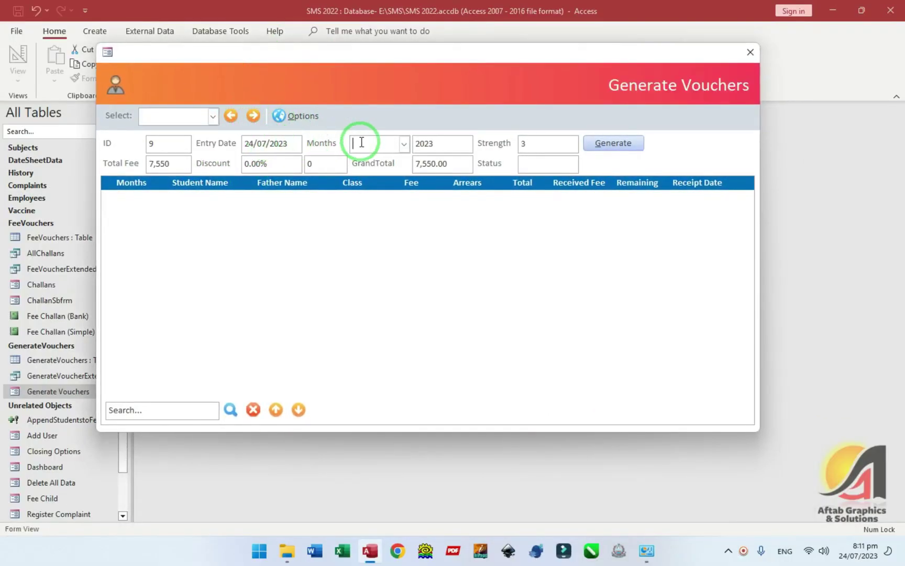
pyautogui.click(404, 144)
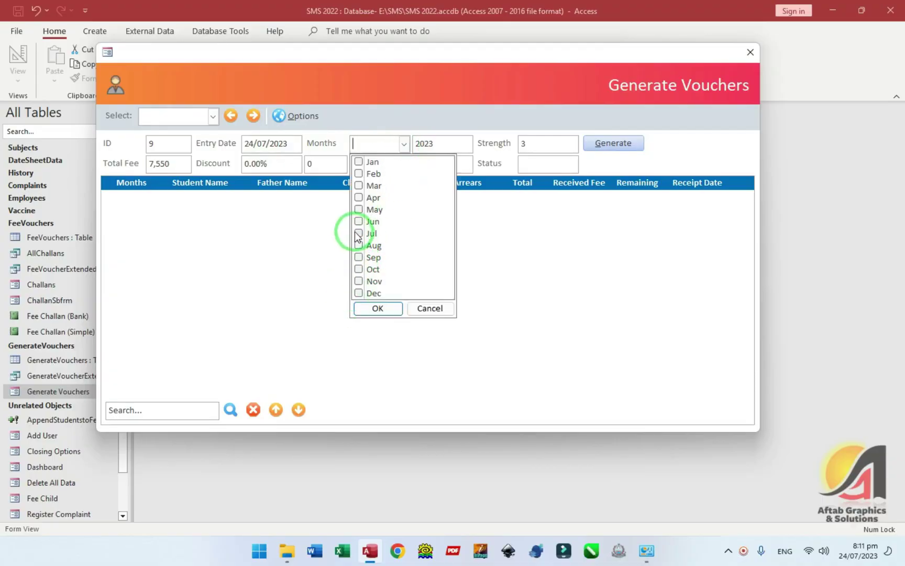
pyautogui.click(359, 257)
pyautogui.click(385, 309)
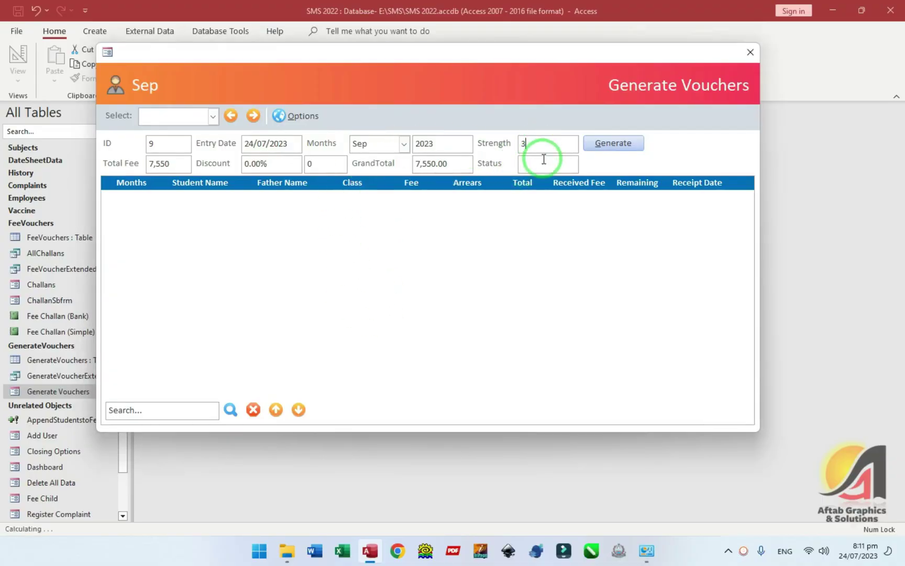
# - Generate the Sep vouchers for Main ID 9, adding three students, and close the form
pyautogui.click(590, 149)
pyautogui.write('9')
pyautogui.press('Return')
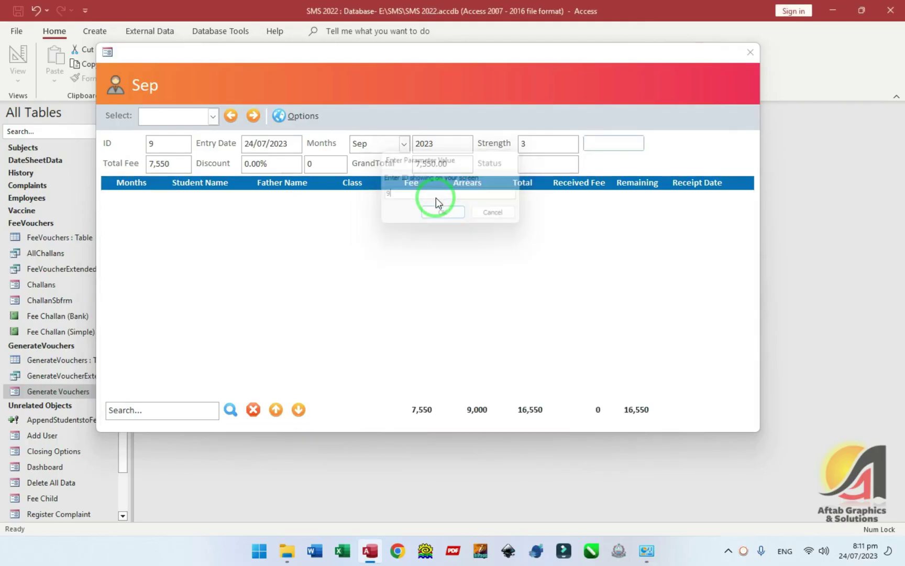
pyautogui.click(513, 313)
pyautogui.click(734, 78)
pyautogui.click(50, 223)
pyautogui.click(48, 270)
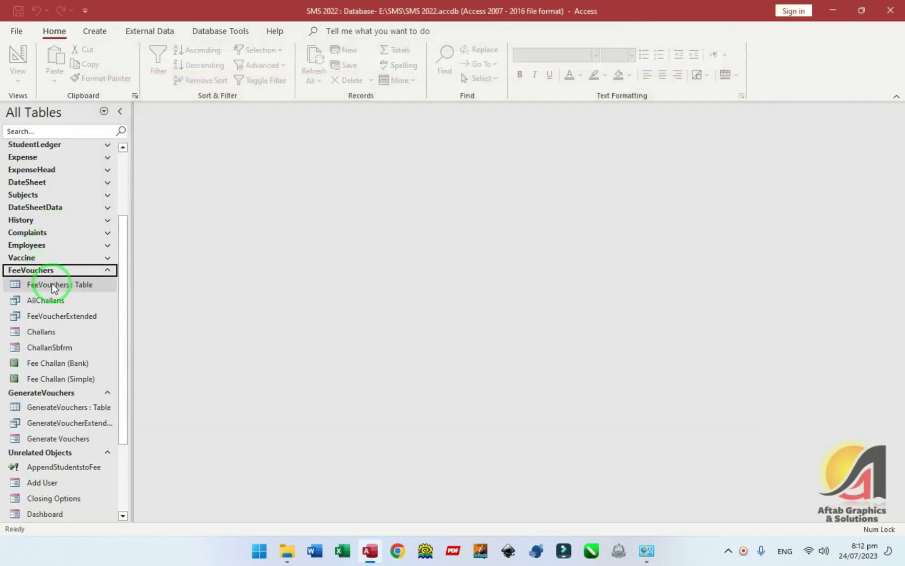
# - Check the EntryDate values of the new rows in the FeeVouchers table
pyautogui.doubleClick(54, 285)
pyautogui.click(302, 211)
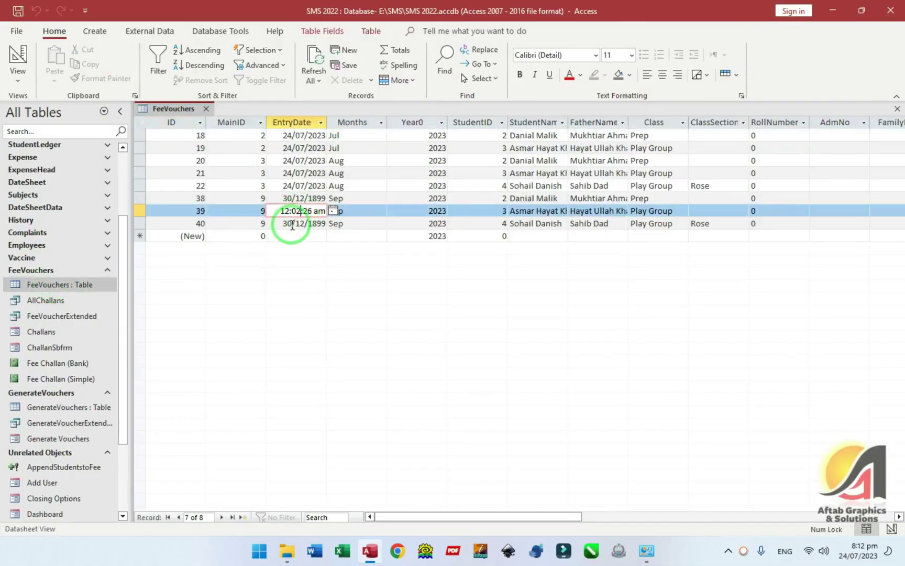
pyautogui.click(313, 213)
pyautogui.press('Up')
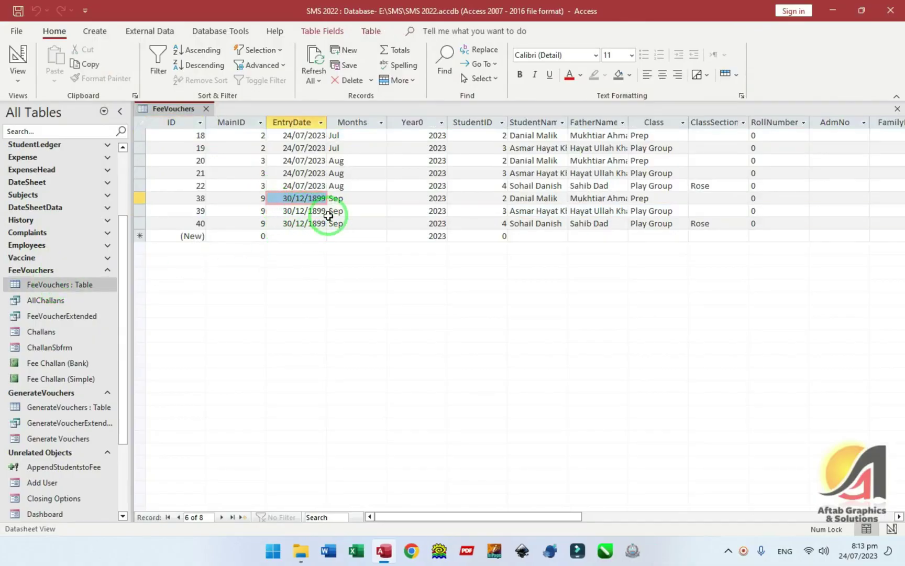
pyautogui.hotkey('ctrl', 'w')
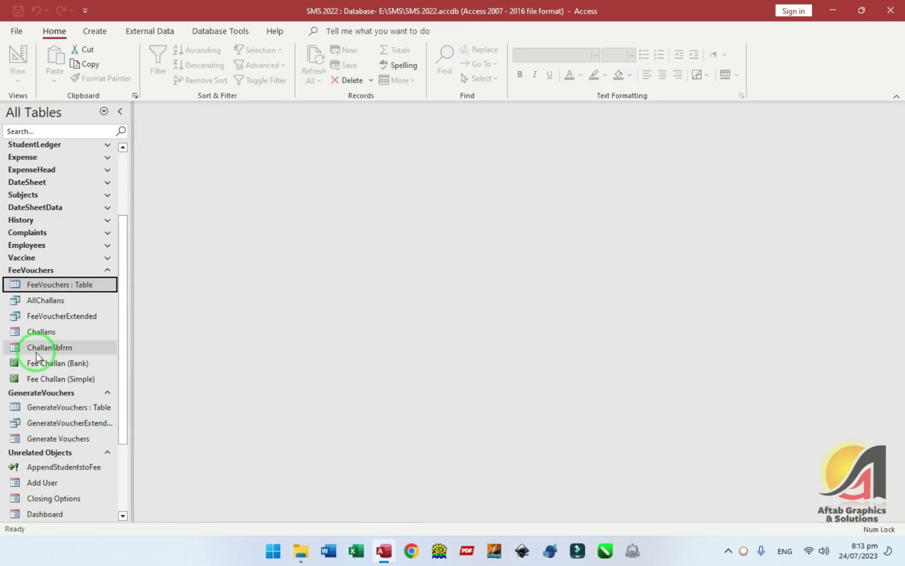
# - In Generate Vouchers, load the Sep batch and delete it through Options > Delete
pyautogui.click(58, 438)
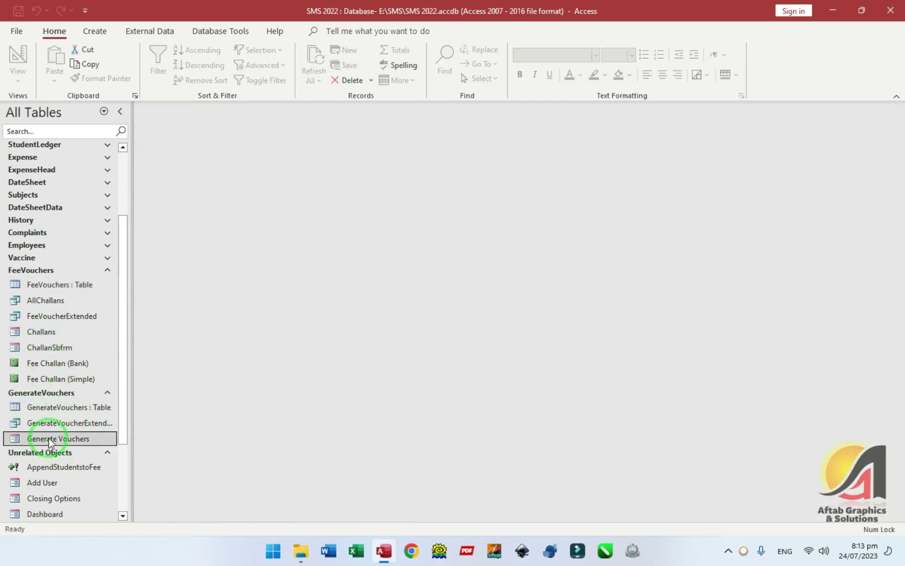
pyautogui.doubleClick(62, 438)
pyautogui.click(237, 119)
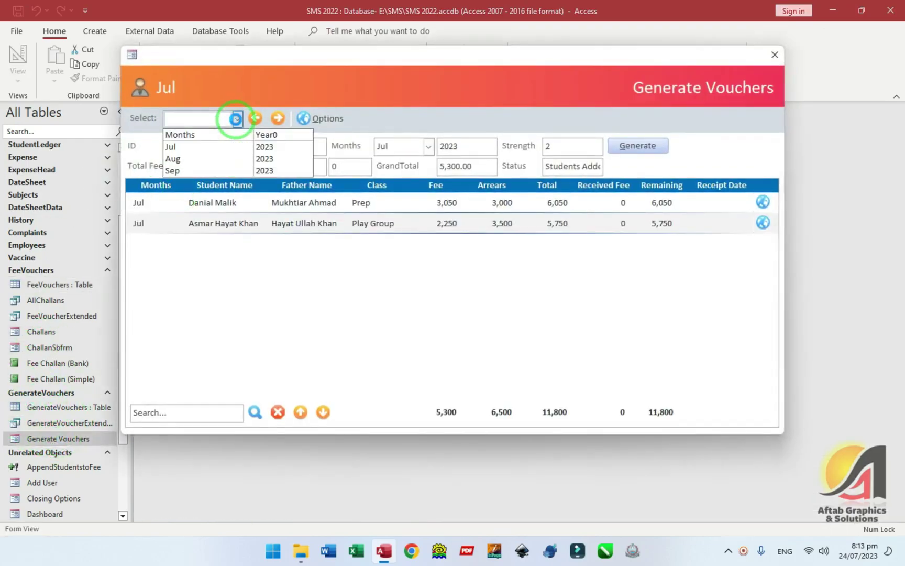
pyautogui.click(173, 169)
pyautogui.click(306, 126)
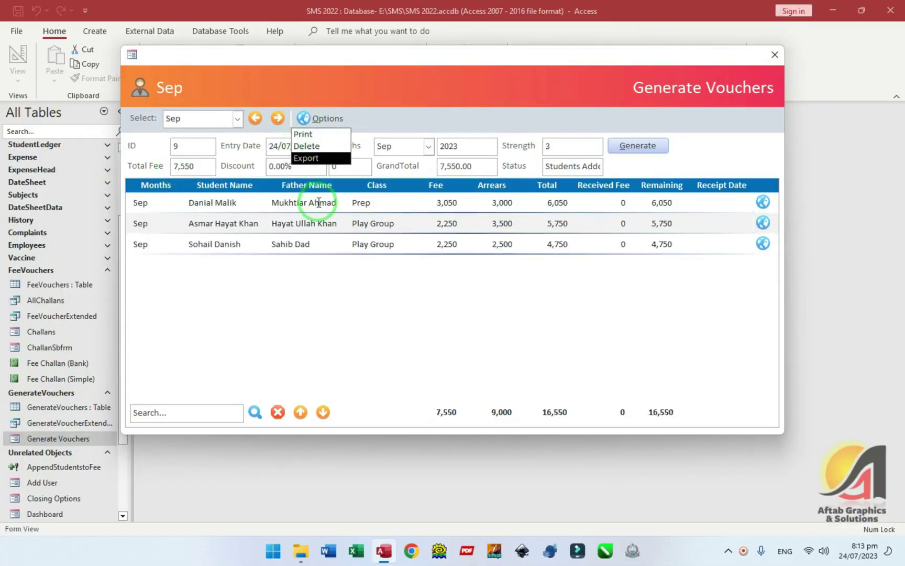
pyautogui.click(308, 146)
pyautogui.click(488, 317)
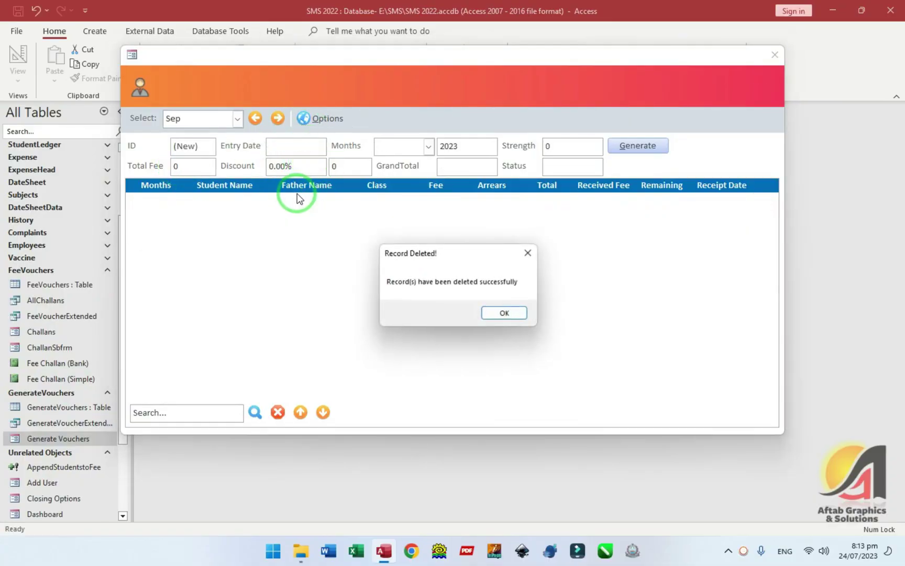
pyautogui.click(499, 312)
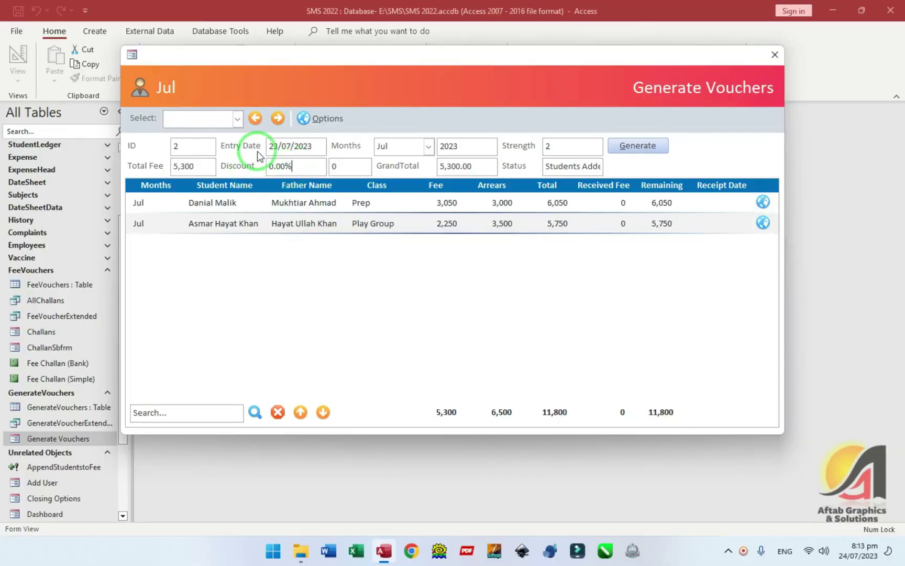
pyautogui.click(774, 54)
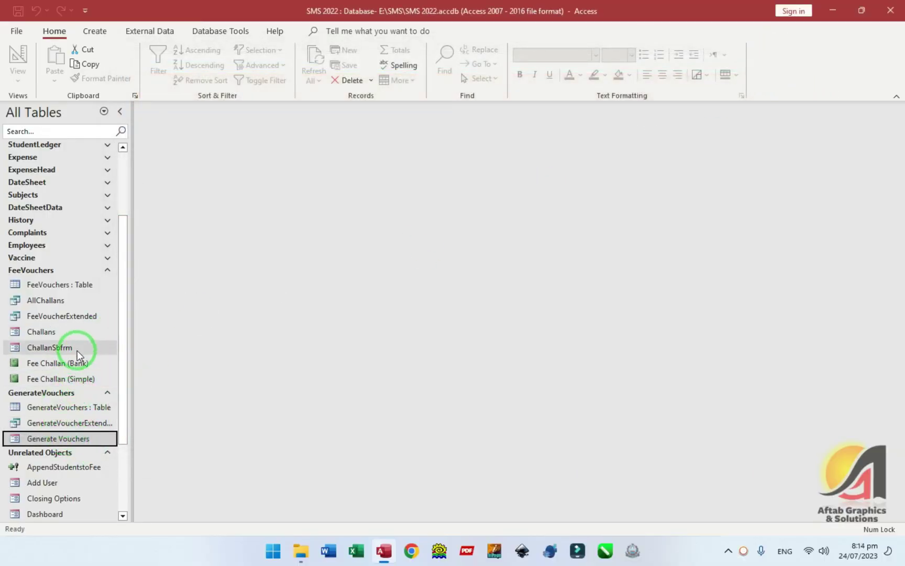
# - In the AppendStudentstoFee design, change the field to EntryDate: Date() and clear its criteria
pyautogui.rightClick(67, 467)
pyautogui.click(110, 305)
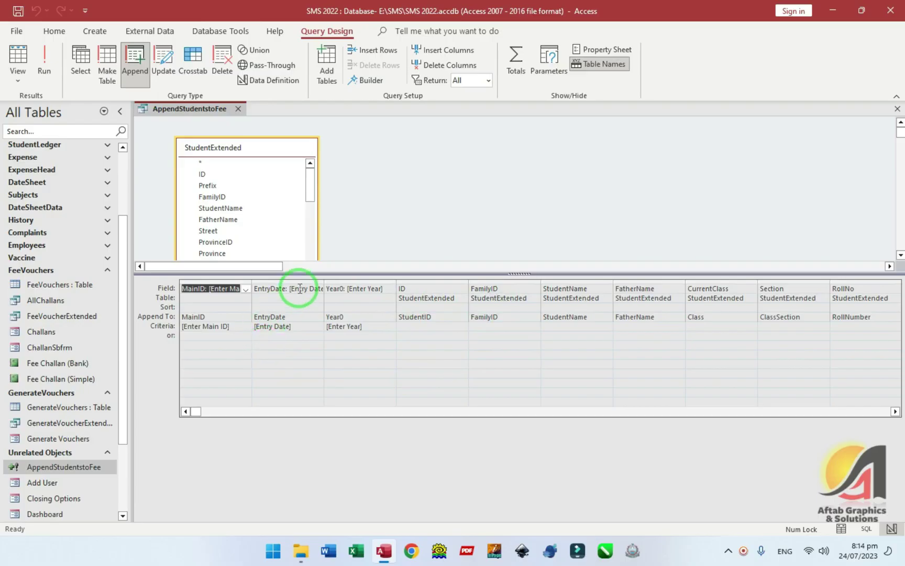
pyautogui.moveTo(288, 288); pyautogui.dragTo(314, 289)
pyautogui.press('BackSpace')
pyautogui.write('Date()')
pyautogui.press('Down')
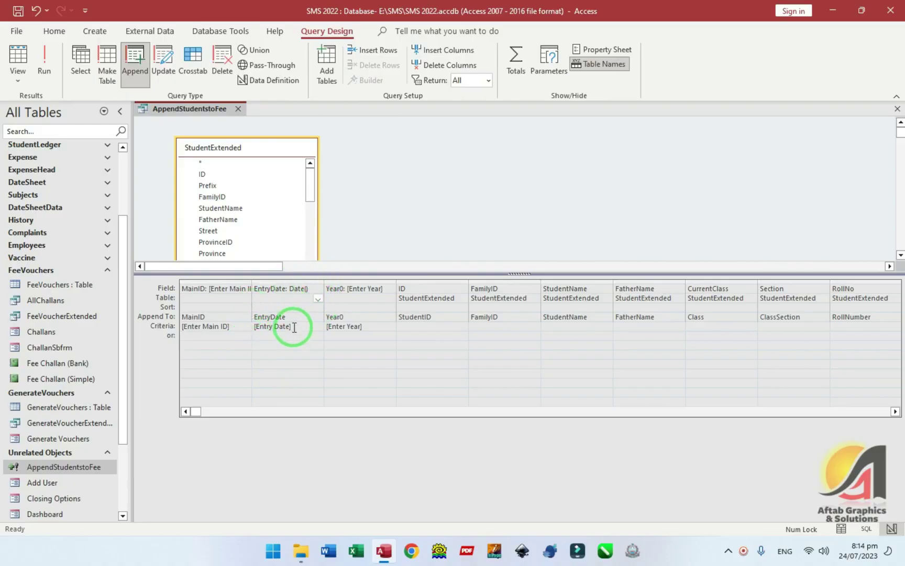
pyautogui.moveTo(298, 323); pyautogui.dragTo(210, 328)
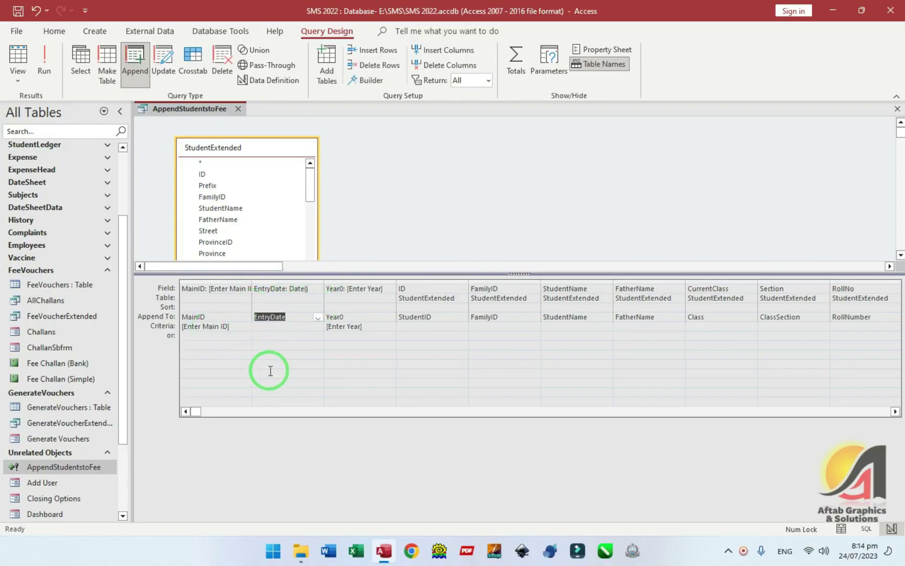
# - Delete the [Entry Date] entry from the query's Parameters list and close the query design
pyautogui.click(549, 69)
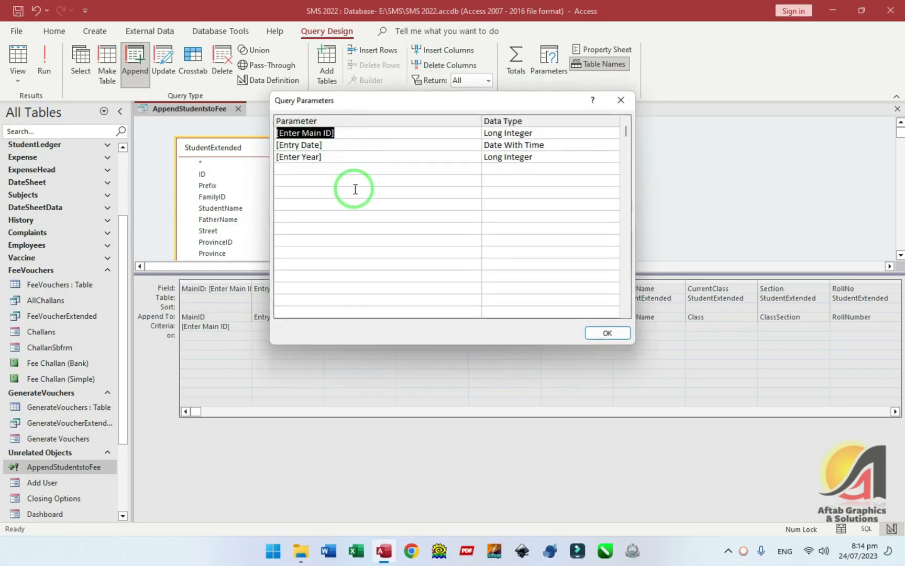
pyautogui.click(287, 142)
pyautogui.press('Delete')
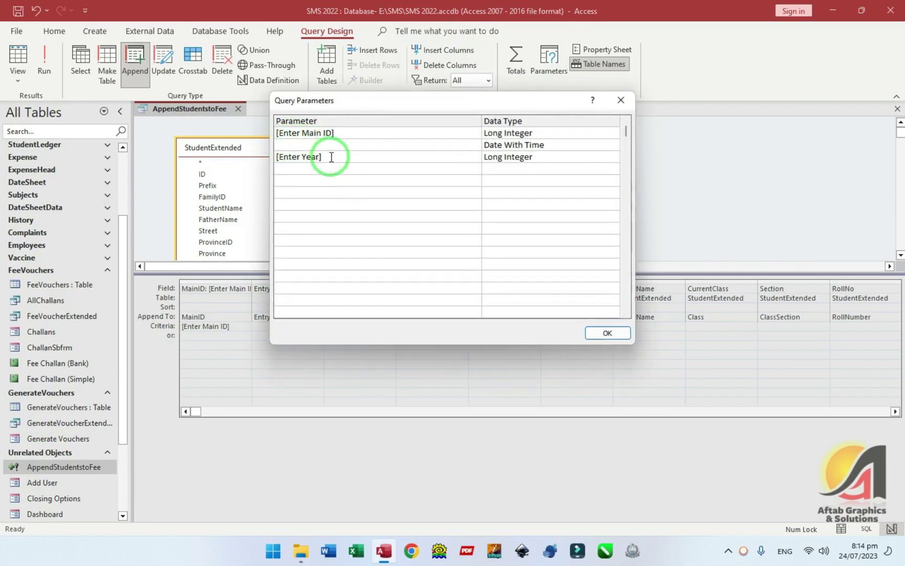
pyautogui.click(607, 333)
pyautogui.hotkey('ctrl', 'w')
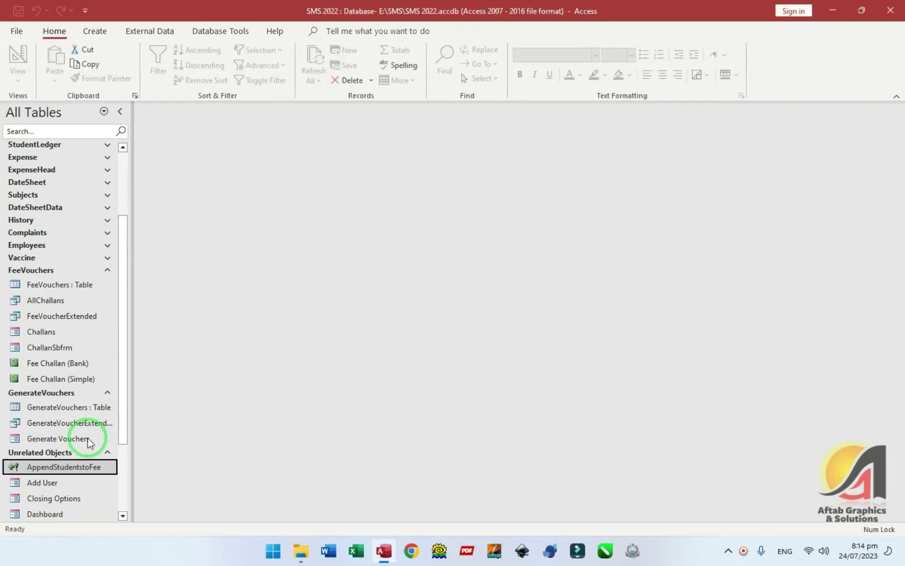
# - Reopen the Generate Vouchers form on a new blank record
pyautogui.click(31, 331)
pyautogui.doubleClick(55, 440)
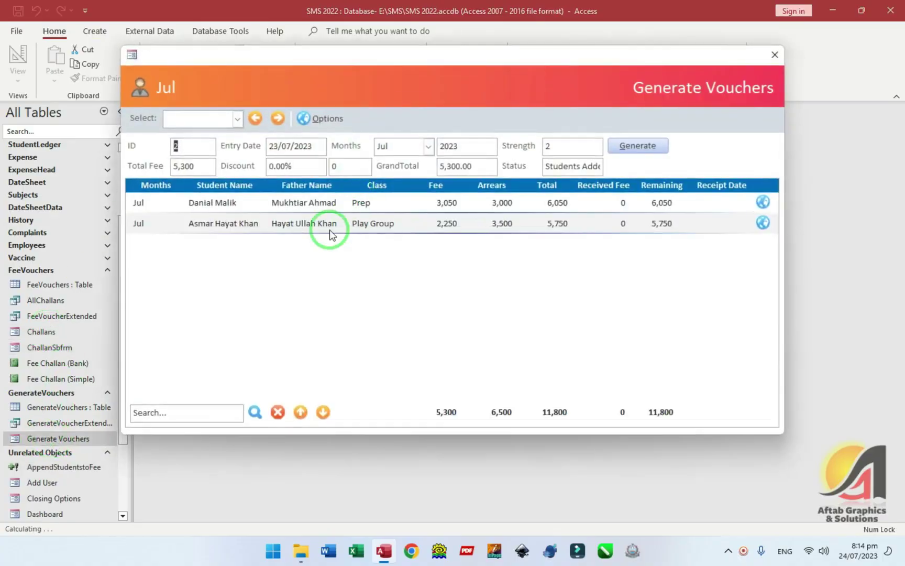
pyautogui.click(270, 119)
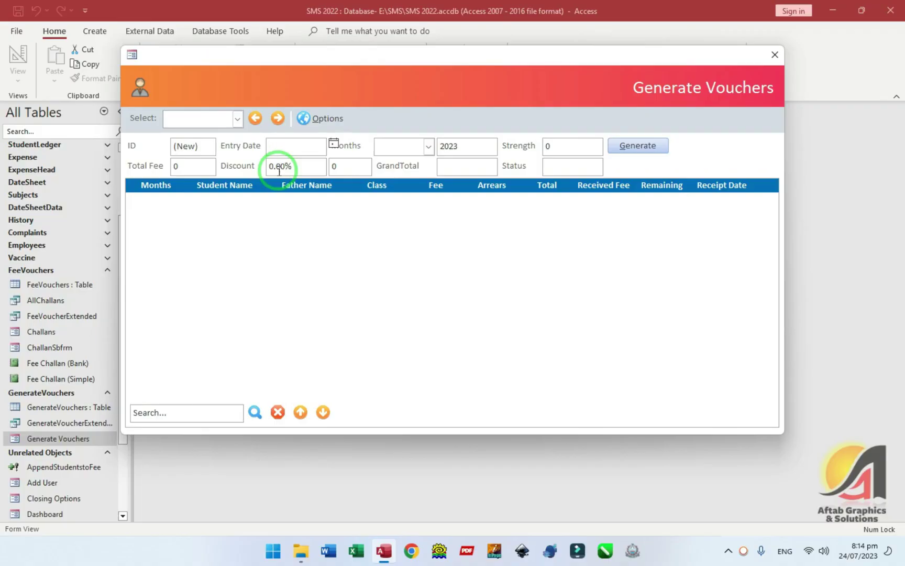
# - In Design View, set the EntryDate box's Default Value to =Date()
pyautogui.rightClick(367, 97)
pyautogui.click(399, 126)
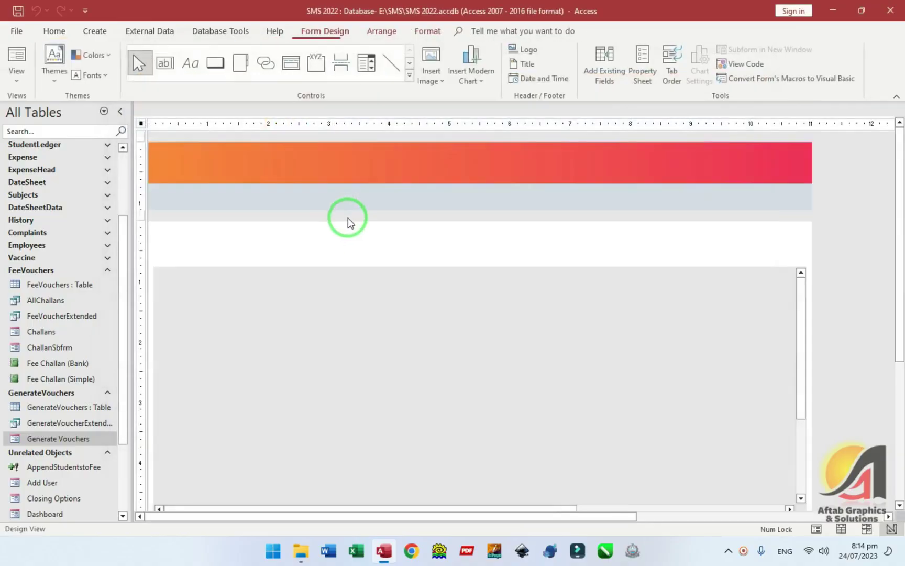
pyautogui.doubleClick(335, 236)
pyautogui.click(697, 173)
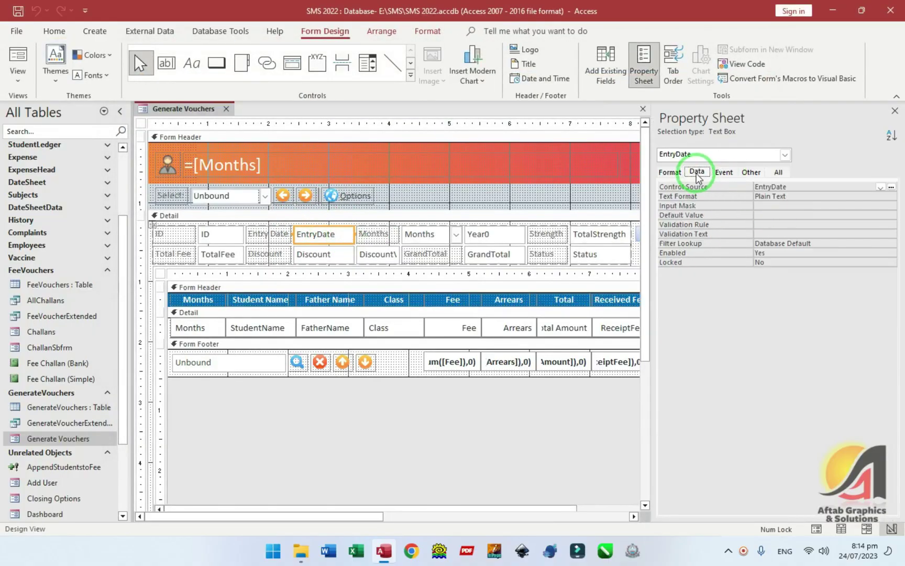
pyautogui.click(709, 216)
pyautogui.write('=Date(')
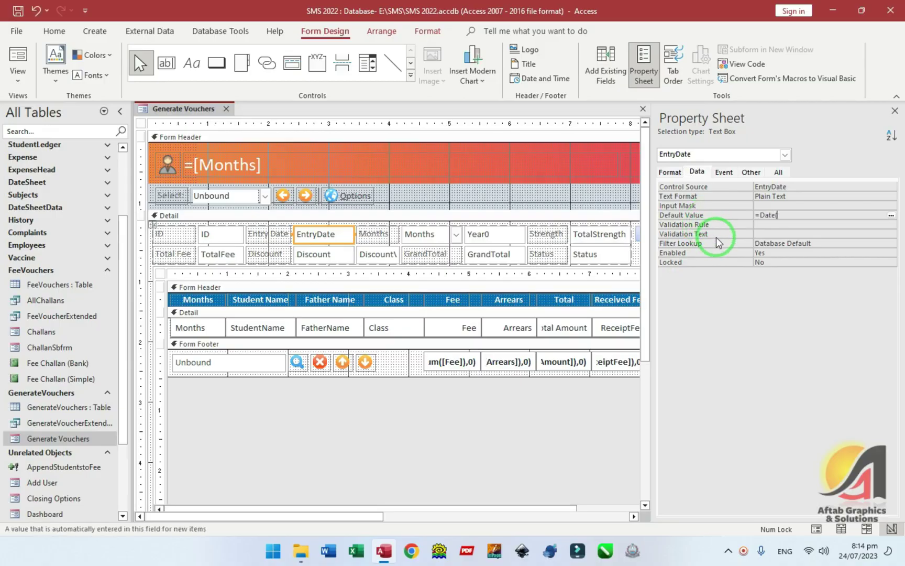
pyautogui.click(778, 173)
pyautogui.scroll(-3, 737, 278)
pyautogui.scroll(4, 739, 282)
pyautogui.click(693, 330)
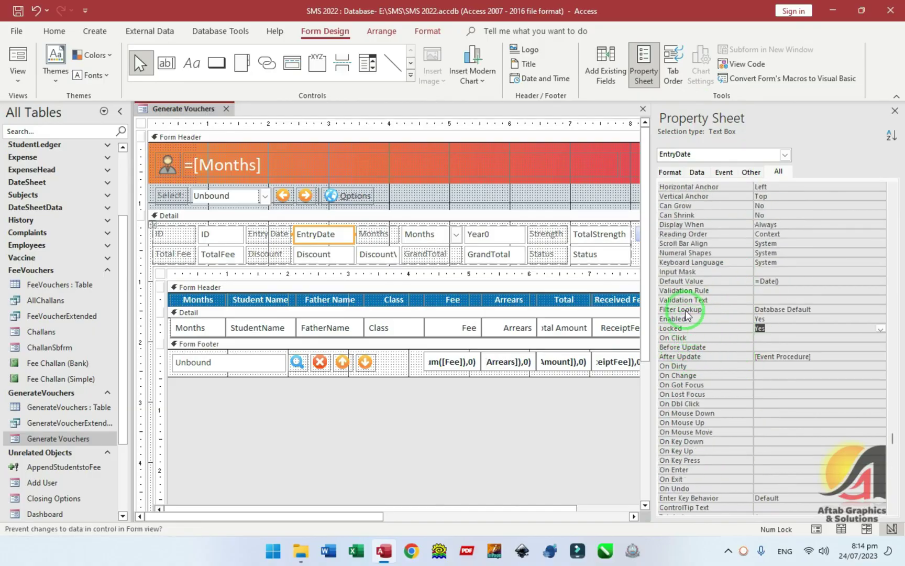
# - Delete the TotalStrength and TotalFee lines from EntryDate_AfterUpdate
pyautogui.click(723, 172)
pyautogui.click(771, 204)
pyautogui.click(882, 204)
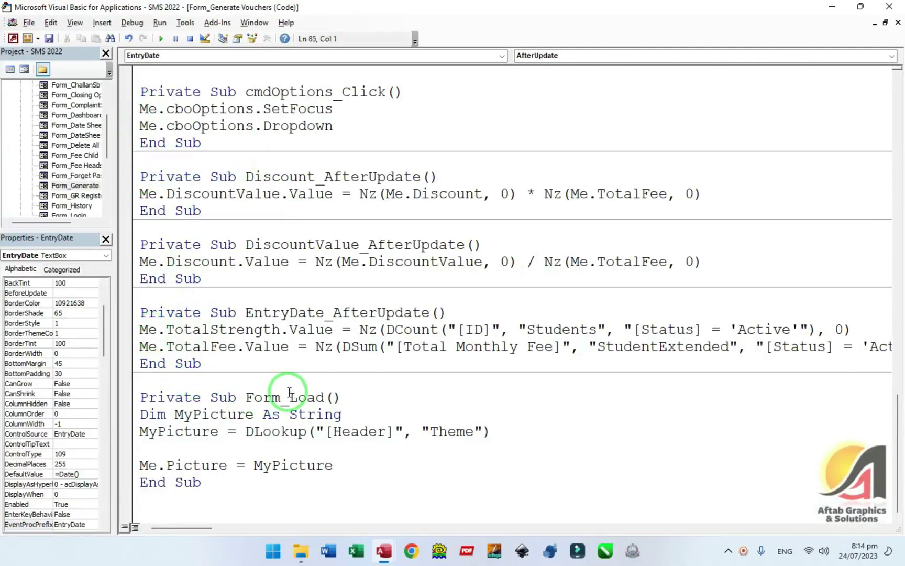
pyautogui.hotkey('alt', 'F11')
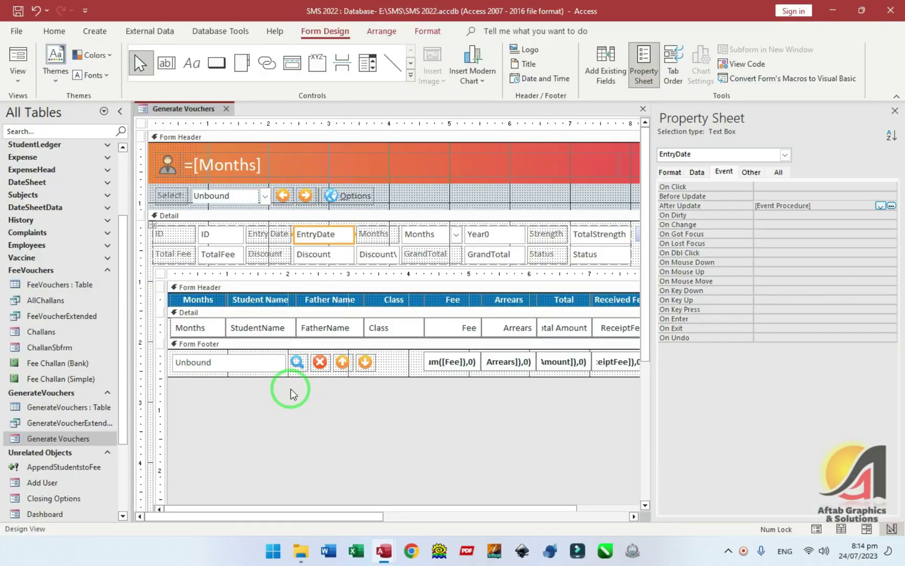
pyautogui.hotkey('alt', 'F11')
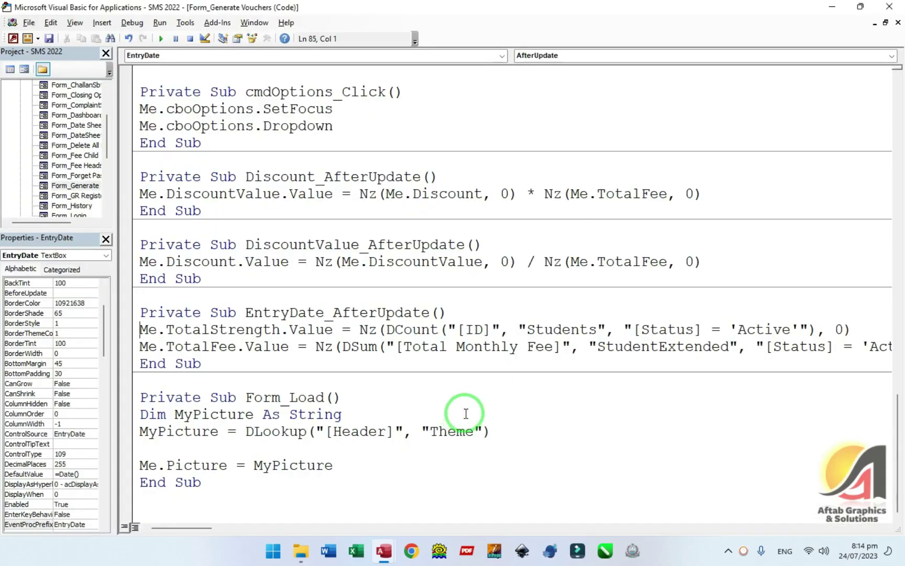
pyautogui.press('Down')
pyautogui.hotkey('shift', 'Down')
pyautogui.hotkey('shift', 'End')
pyautogui.press('Delete')
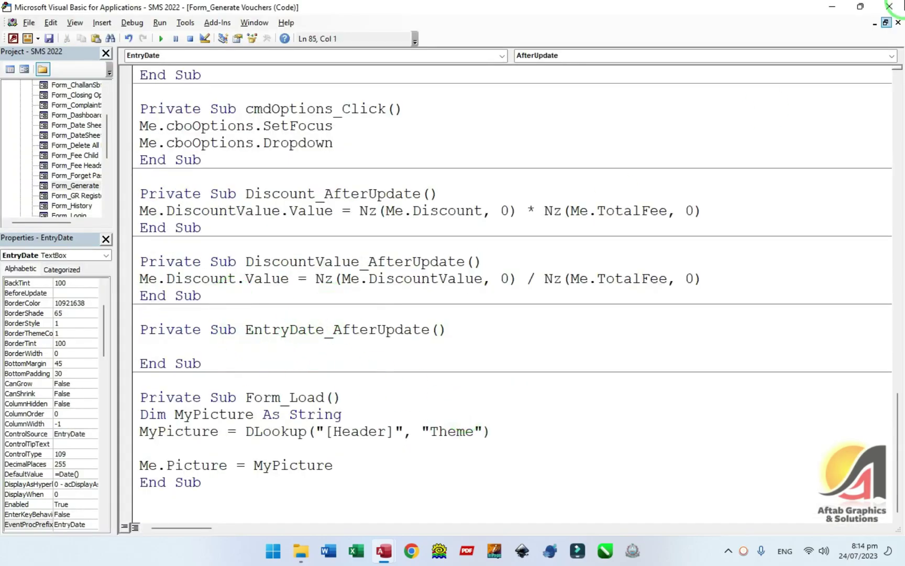
pyautogui.click(890, 8)
pyautogui.click(453, 245)
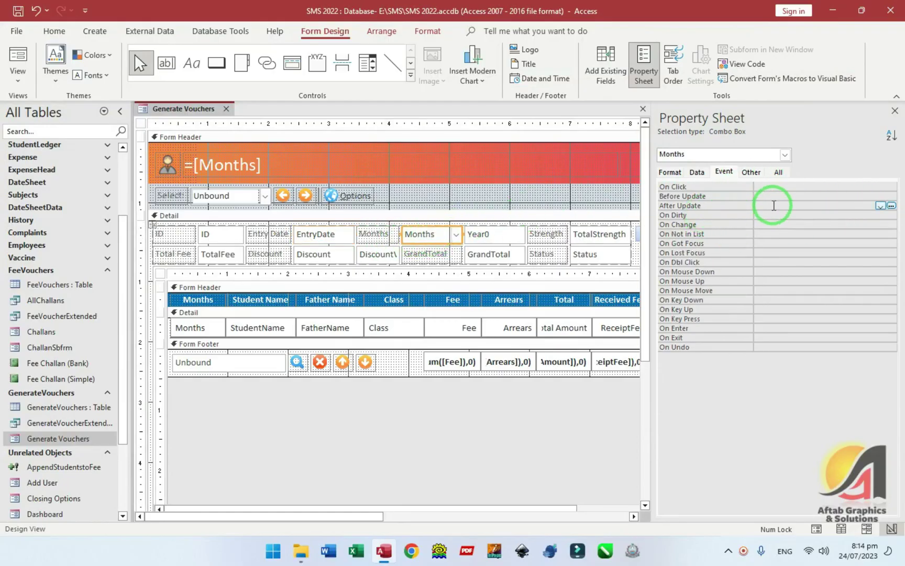
# - Create an empty Months_AfterUpdate code procedure for the Months combo box
pyautogui.click(892, 206)
pyautogui.press('Down')
pyautogui.press('Down')
pyautogui.press('Return')
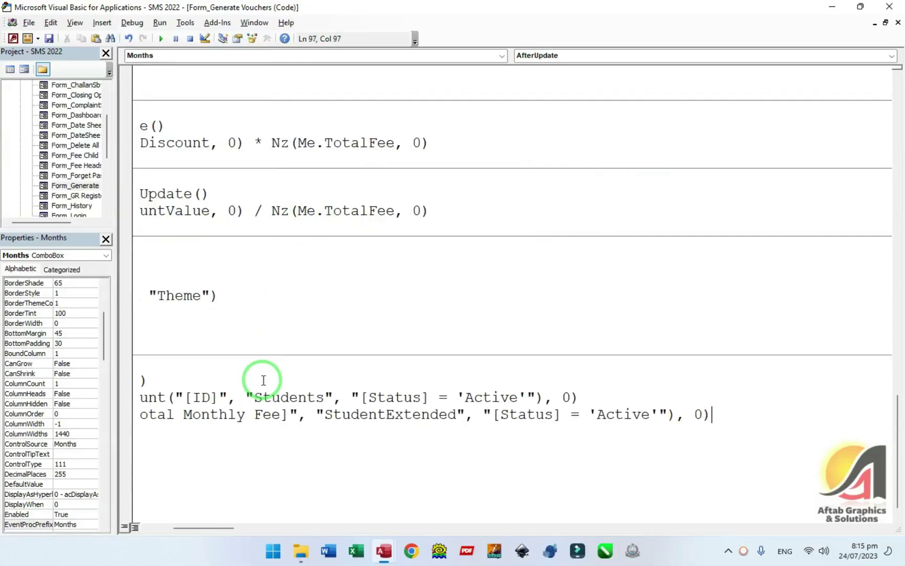
pyautogui.click(890, 6)
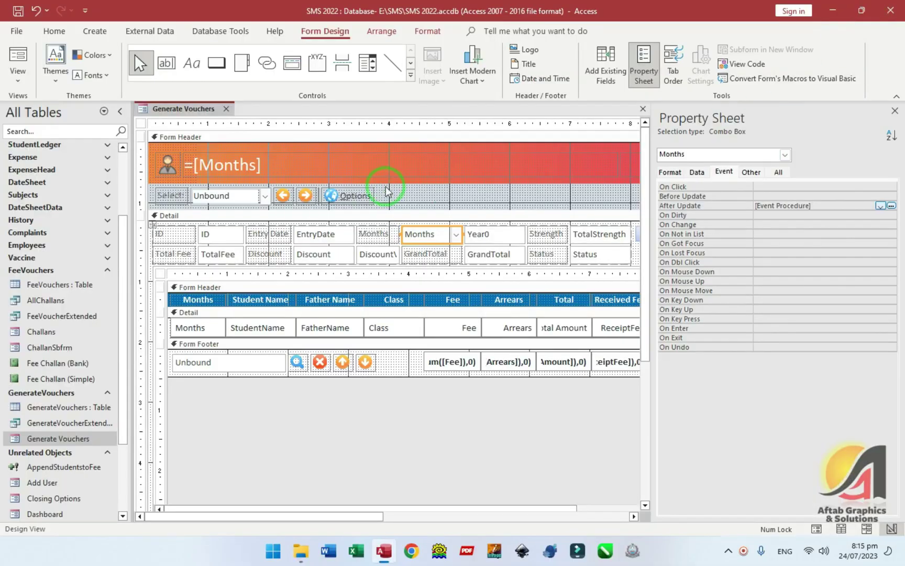
# - Test the form in Form View by starting a new record and opening the Months list
pyautogui.press('F5')
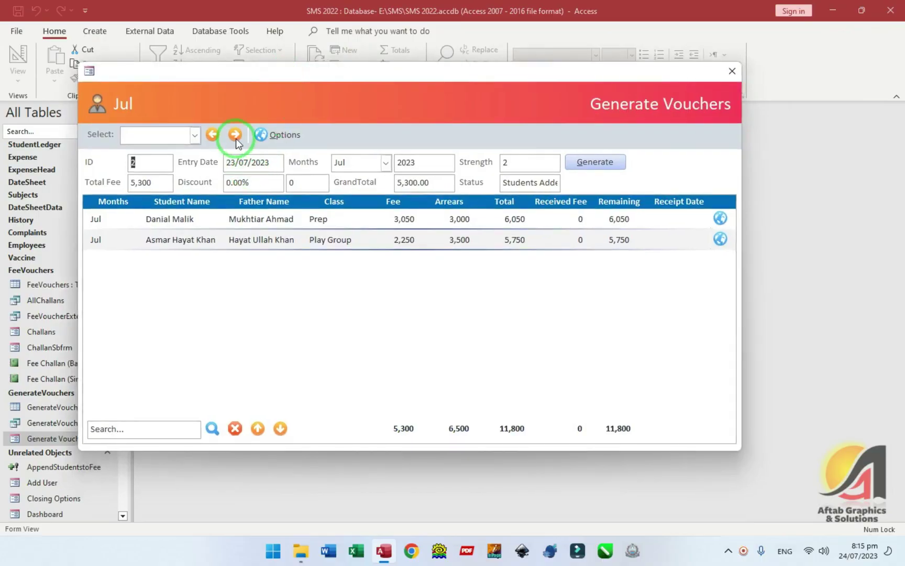
pyautogui.click(237, 137)
pyautogui.click(254, 166)
pyautogui.click(386, 163)
pyautogui.click(411, 105)
# - Add Me.Months.Dropdown to the Months On Got Focus event and compile the code
pyautogui.rightClick(400, 99)
pyautogui.click(426, 129)
pyautogui.doubleClick(414, 239)
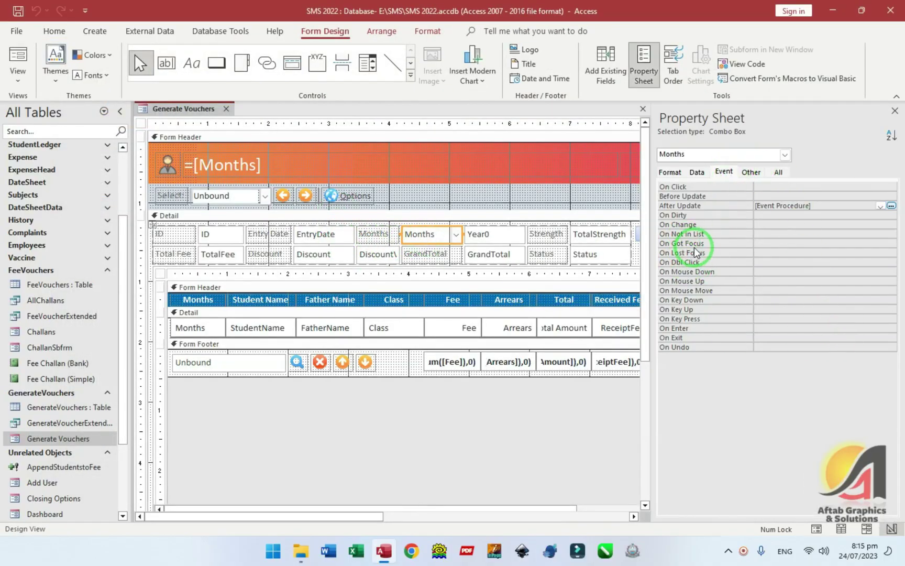
pyautogui.click(768, 242)
pyautogui.click(891, 243)
pyautogui.press('Down')
pyautogui.press('Down')
pyautogui.press('Return')
pyautogui.write('Me.Months.Dropdown')
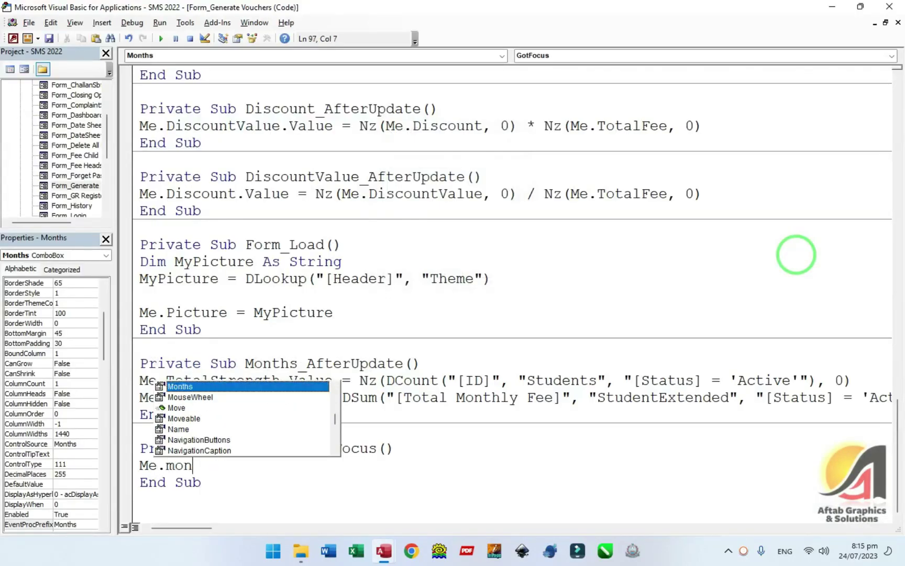
pyautogui.hotkey('alt', 'd')
pyautogui.press('Return')
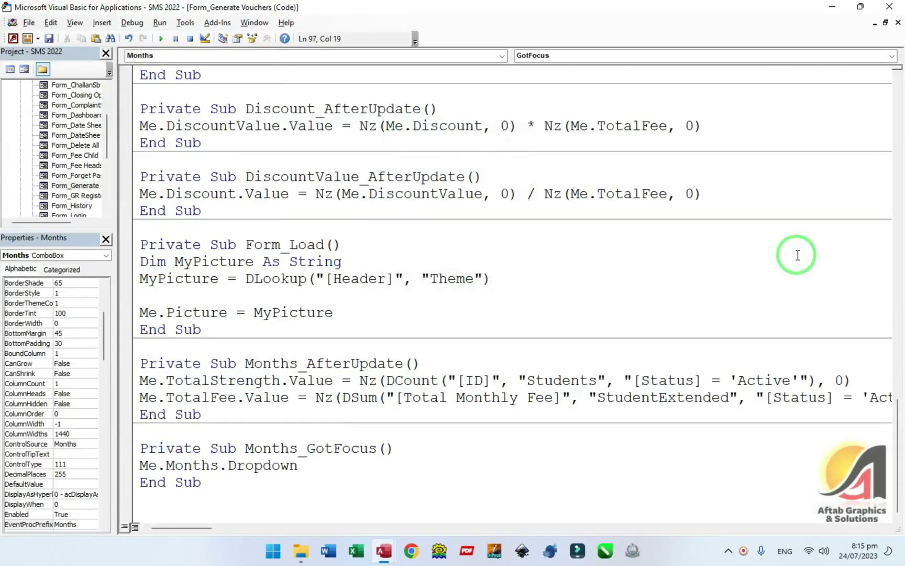
# - Test in Form View that tabbing onto Months drops its list open
pyautogui.hotkey('alt', 'F11')
pyautogui.press('F5')
pyautogui.moveTo(369, 137); pyautogui.dragTo(353, 89)
pyautogui.press('Tab')
pyautogui.press('Tab')
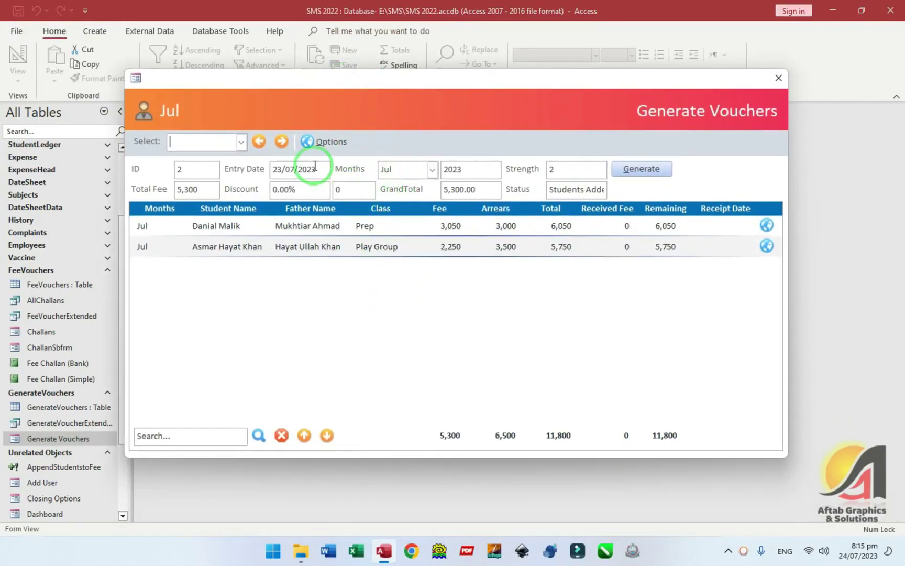
# - Generate Sep vouchers on a new record for the prompted ID, then close the form
pyautogui.click(282, 141)
pyautogui.press('Tab')
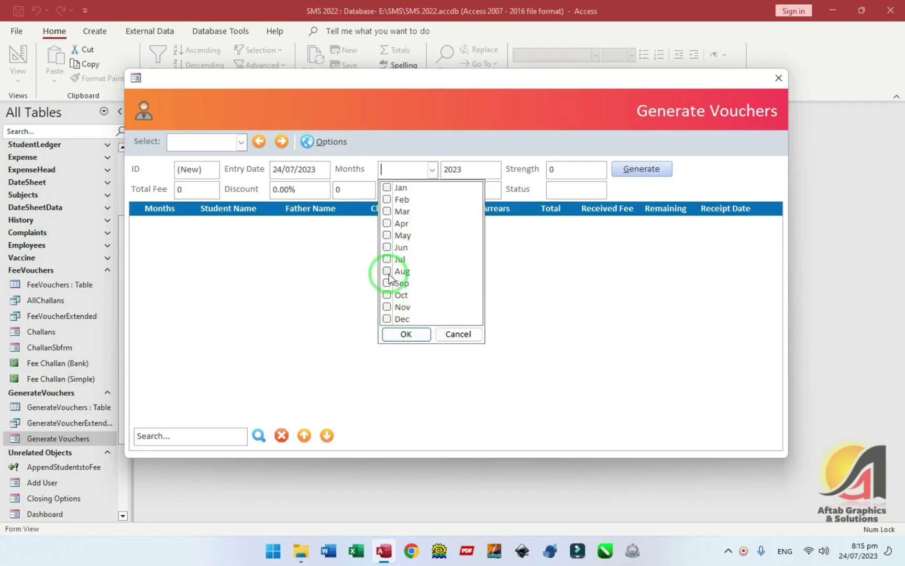
pyautogui.click(387, 284)
pyautogui.click(406, 336)
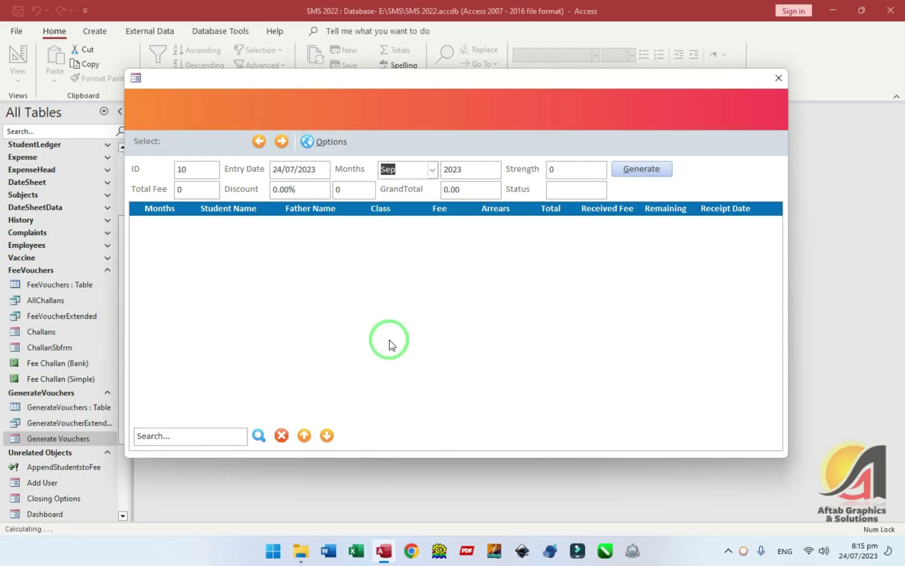
pyautogui.click(618, 173)
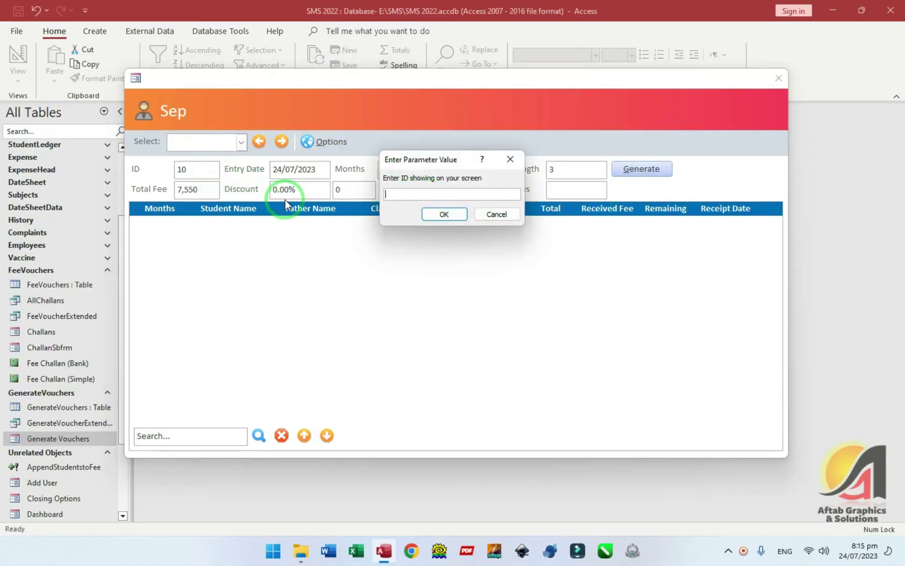
pyautogui.press('Return')
pyautogui.click(508, 312)
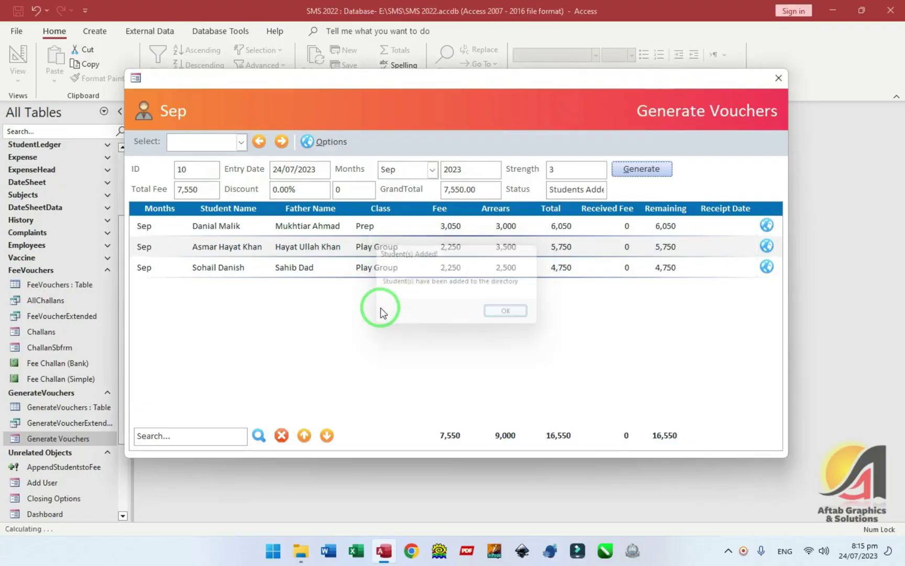
pyautogui.click(778, 78)
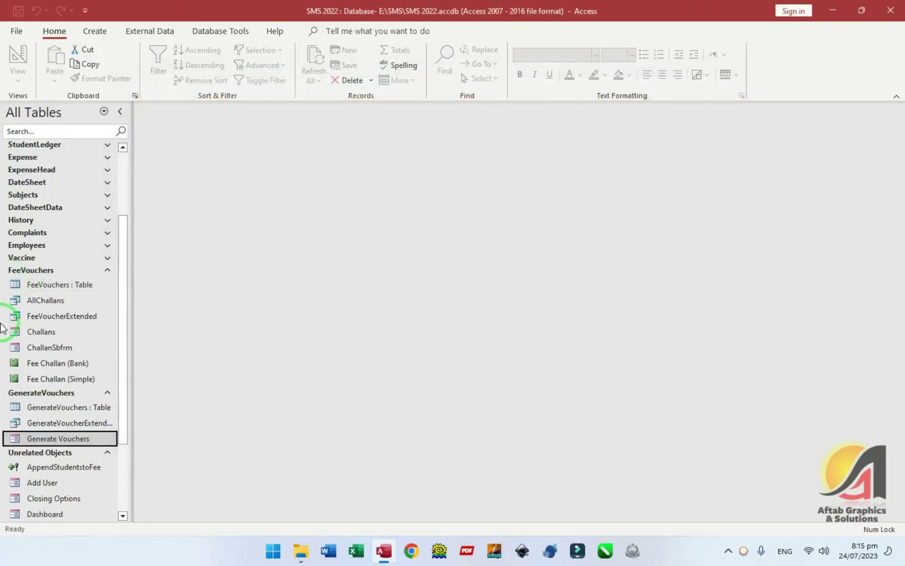
# - Inspect the new Sep voucher rows in the FeeVouchers table
pyautogui.doubleClick(45, 287)
pyautogui.click(281, 223)
pyautogui.click(289, 211)
pyautogui.click(295, 200)
pyautogui.click(270, 223)
pyautogui.click(298, 211)
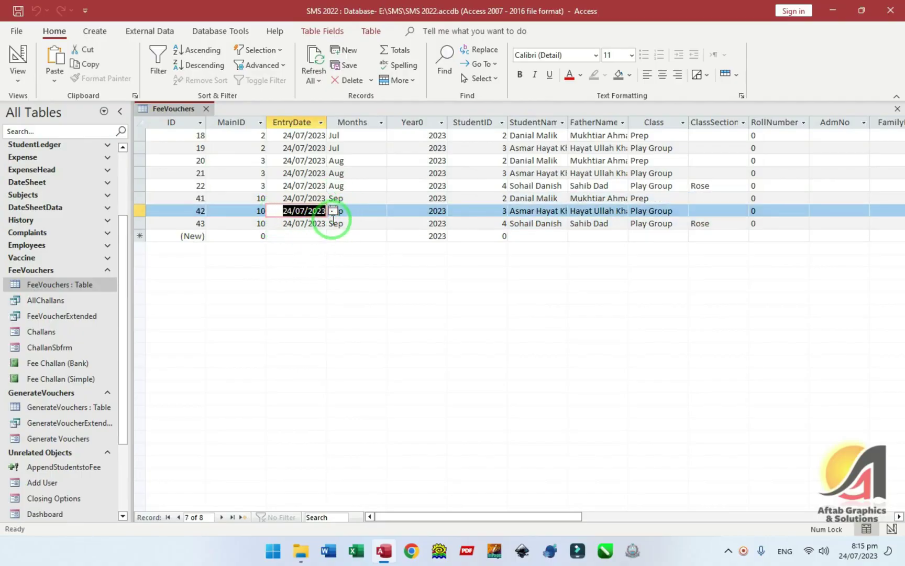
pyautogui.hotkey('ctrl', 'w')
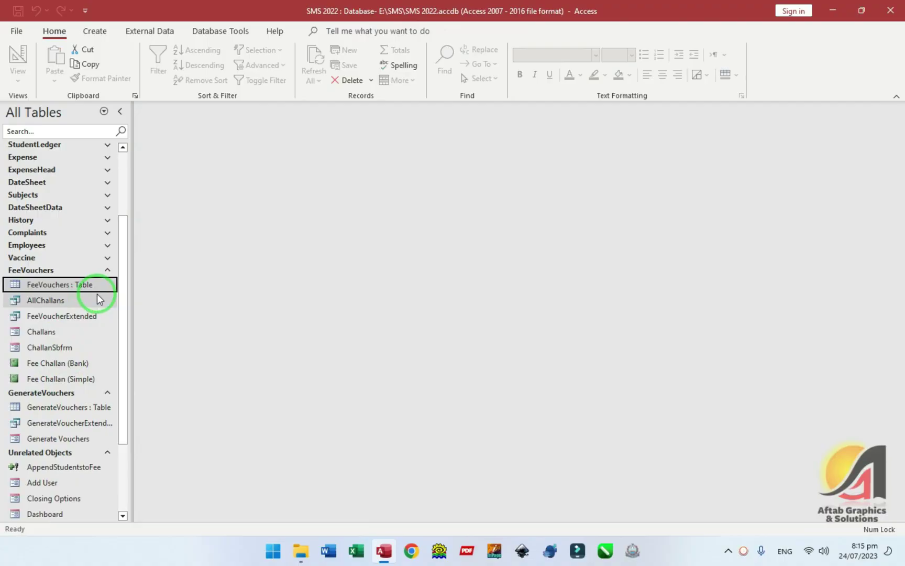
# - Review the Sep, 2023 Play Group and Prep rows in the AllChallans query results
pyautogui.doubleClick(76, 300)
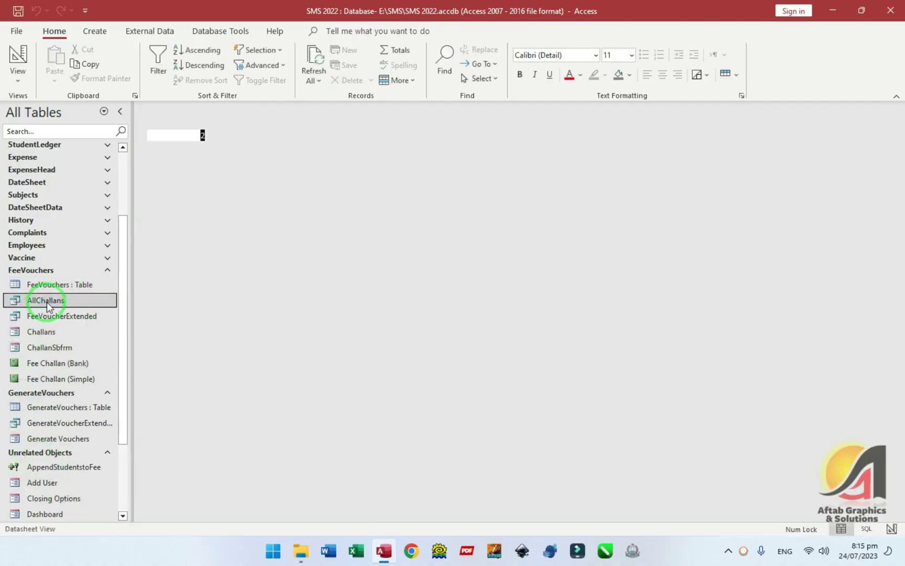
pyautogui.moveTo(287, 185); pyautogui.dragTo(320, 185)
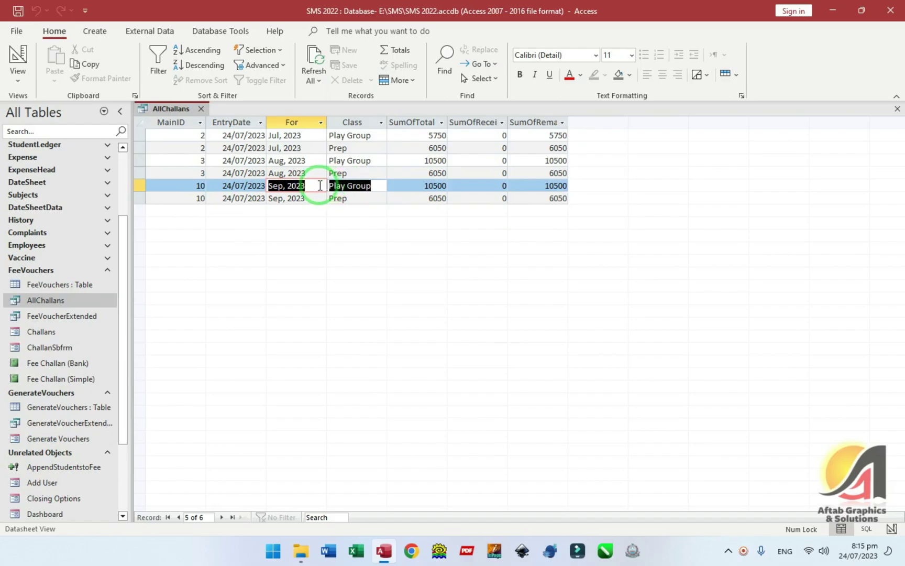
pyautogui.click(332, 187)
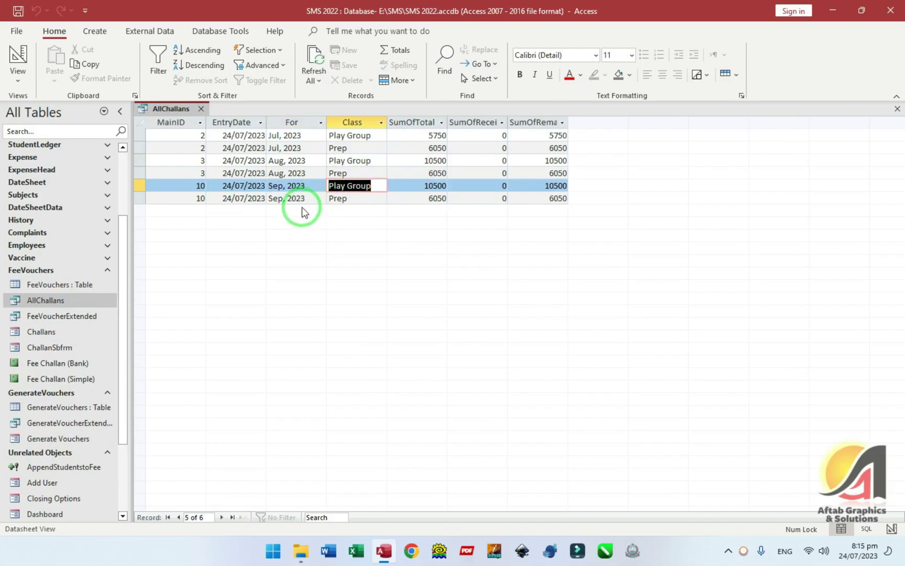
pyautogui.press('Down')
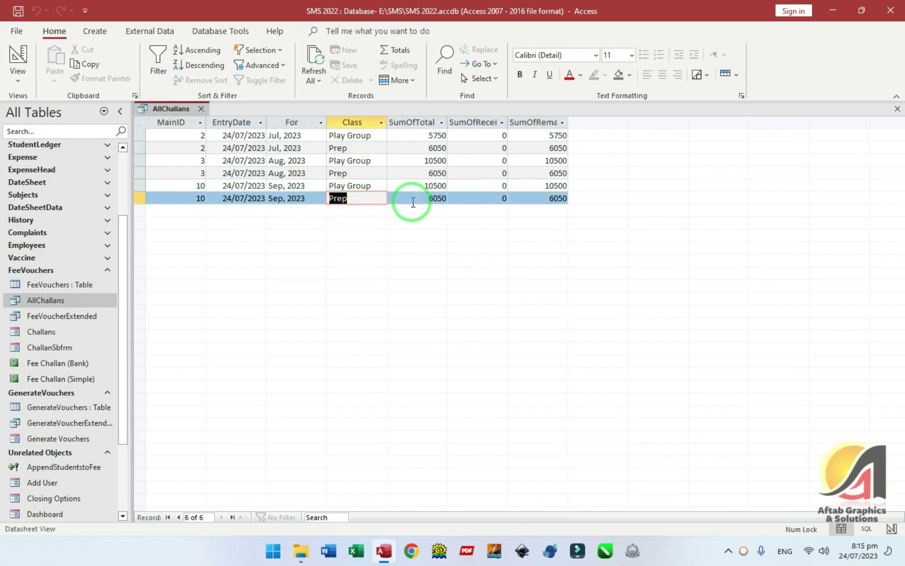
pyautogui.press('Right')
pyautogui.click(310, 187)
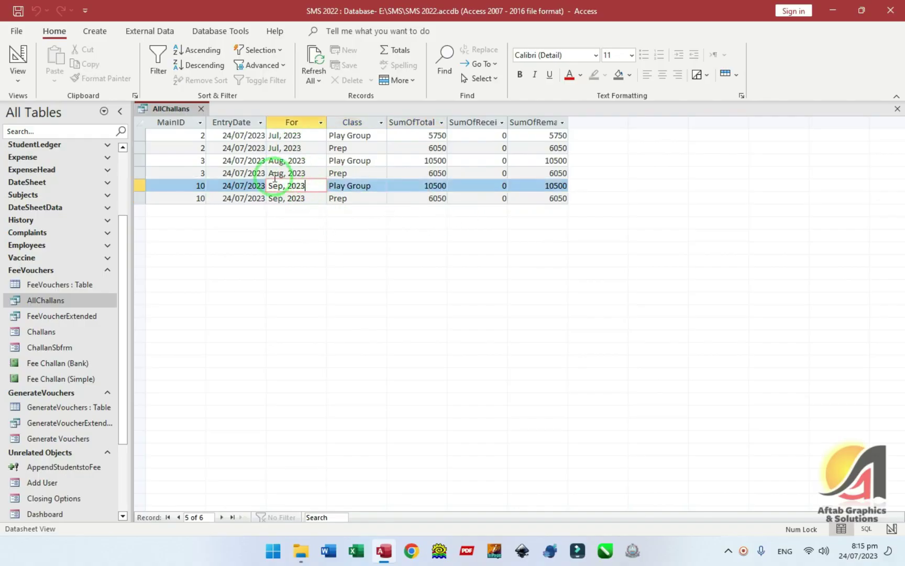
pyautogui.click(202, 109)
pyautogui.doubleClick(71, 330)
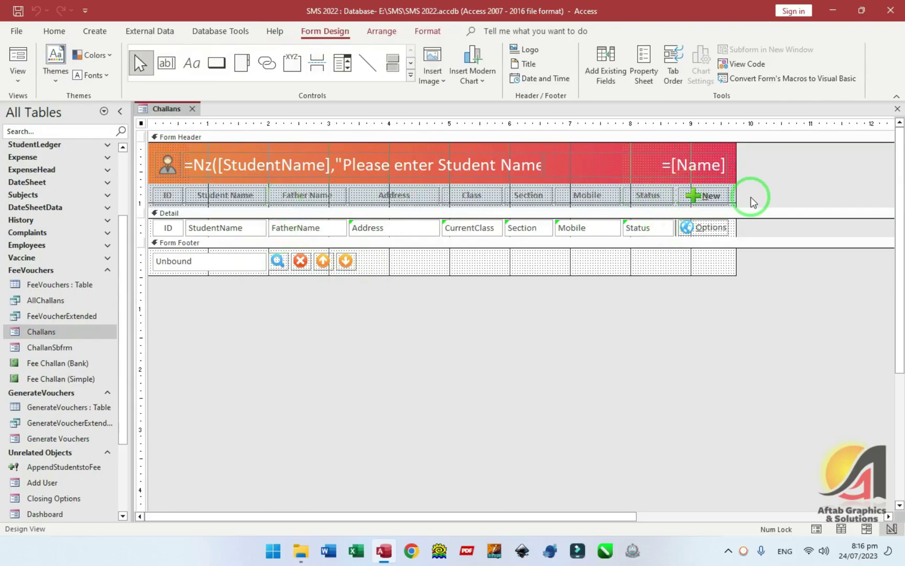
# - Delete the Student Name, Father Name and Address columns from the Challans form layout
pyautogui.click(227, 195)
pyautogui.click(227, 231)
pyautogui.press('Delete')
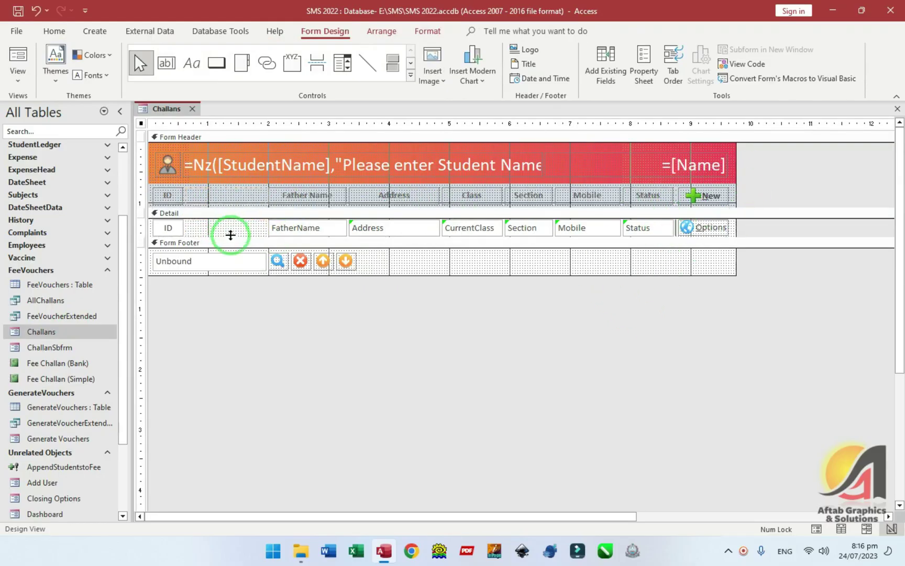
pyautogui.press('F5')
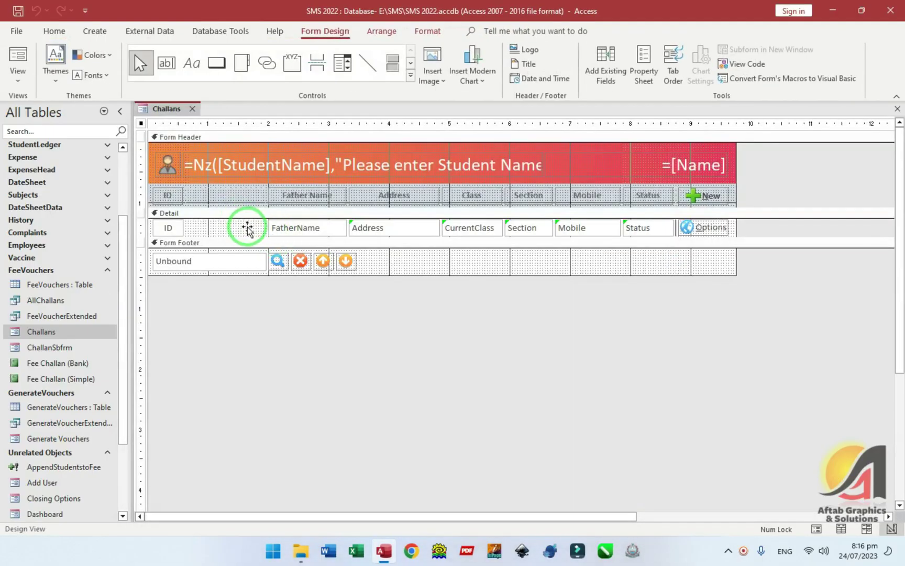
pyautogui.press('Delete')
pyautogui.click(227, 228)
pyautogui.press('Delete')
pyautogui.click(216, 199)
pyautogui.press('Delete')
pyautogui.click(212, 227)
pyautogui.press('Delete')
# - Delete the Class, Section, Mobile and Status columns and the leftover empty layout columns
pyautogui.click(216, 198)
pyautogui.press('Delete')
pyautogui.press('Delete')
pyautogui.click(212, 226)
pyautogui.press('Delete')
pyautogui.click(212, 199)
pyautogui.press('Delete')
pyautogui.click(213, 226)
pyautogui.press('Delete')
pyautogui.click(202, 201)
pyautogui.press('Delete')
pyautogui.press('Delete')
pyautogui.click(206, 184)
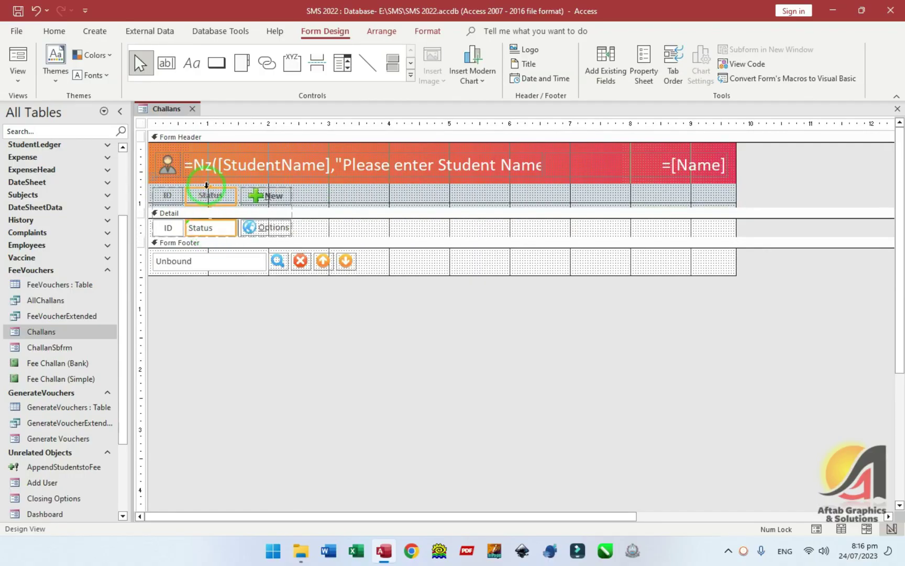
pyautogui.press('Delete')
# - Set the form's Record Source to AllChallans
pyautogui.doubleClick(676, 318)
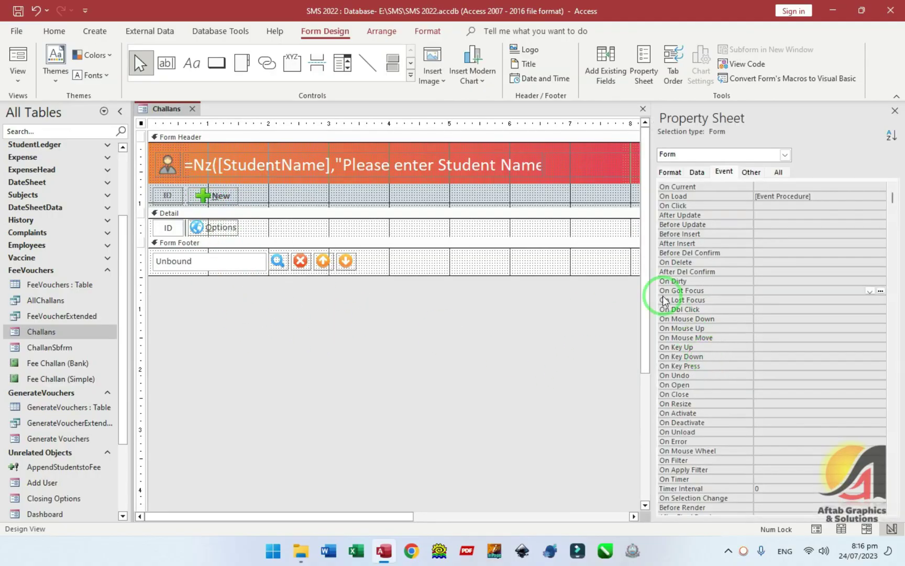
pyautogui.click(779, 172)
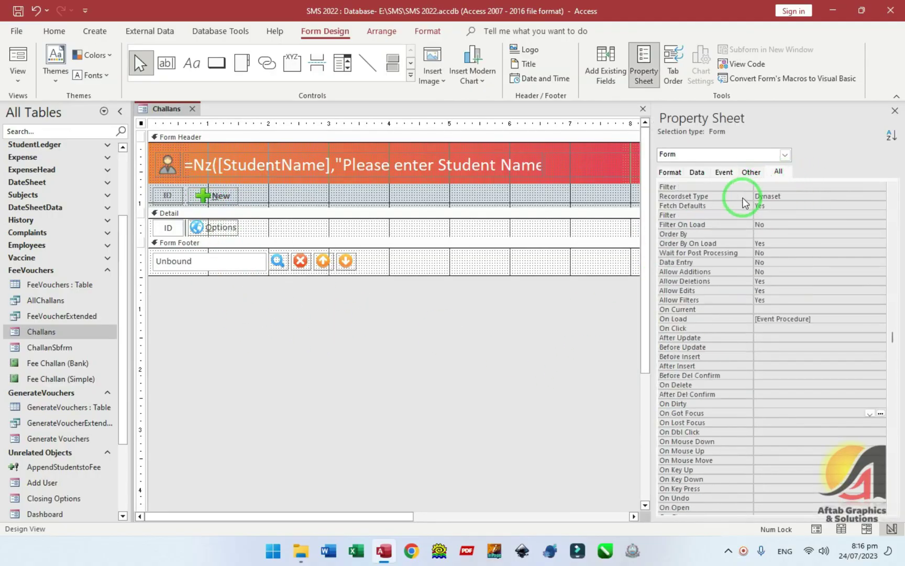
pyautogui.scroll(10, 749, 203)
pyautogui.click(698, 189)
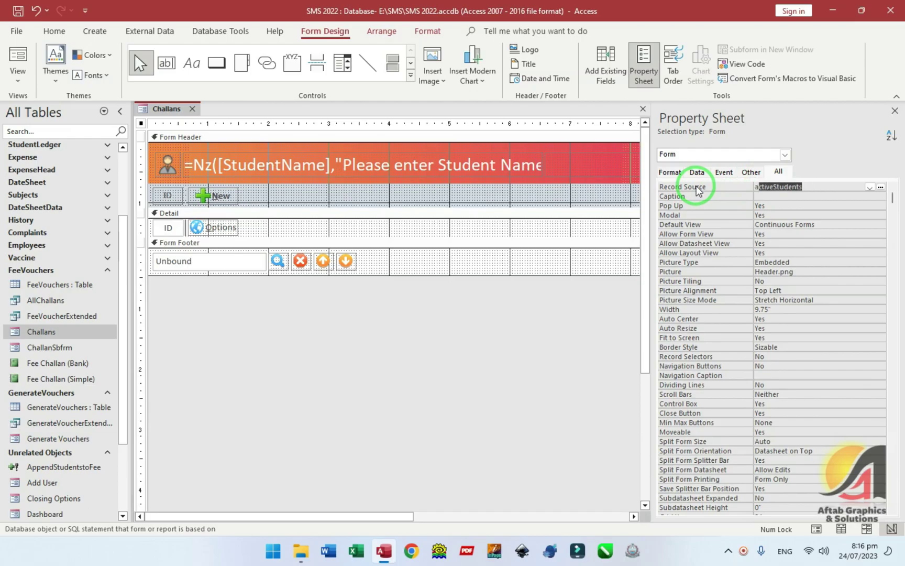
pyautogui.press('Return')
pyautogui.press('F4')
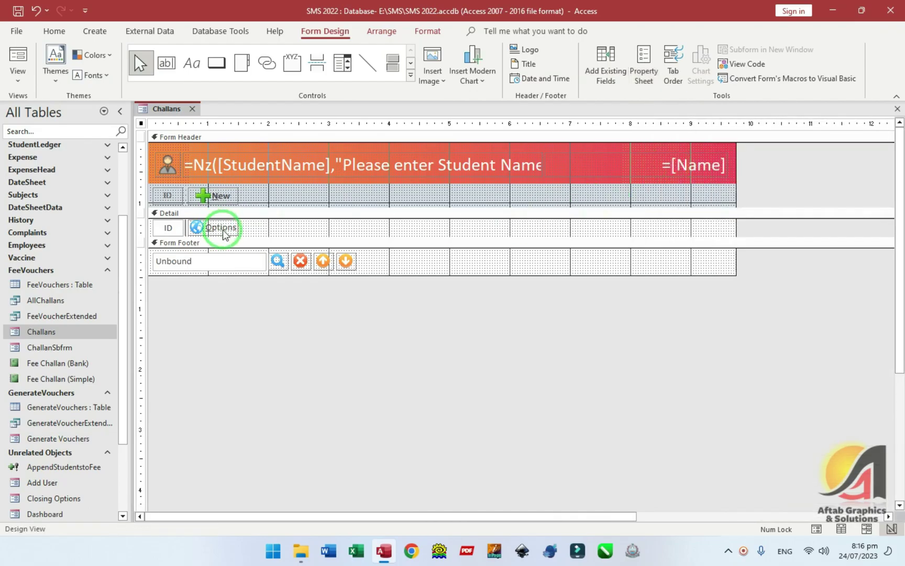
# - Bind the ID box's Control Source to the MainID field
pyautogui.click(157, 227)
pyautogui.press('F4')
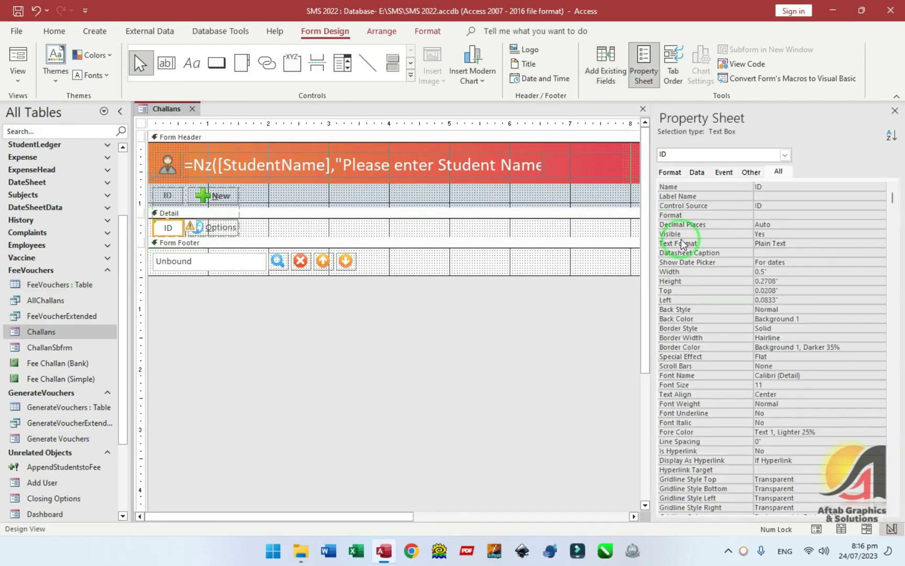
pyautogui.click(741, 206)
pyautogui.write('Main')
pyautogui.press('Return')
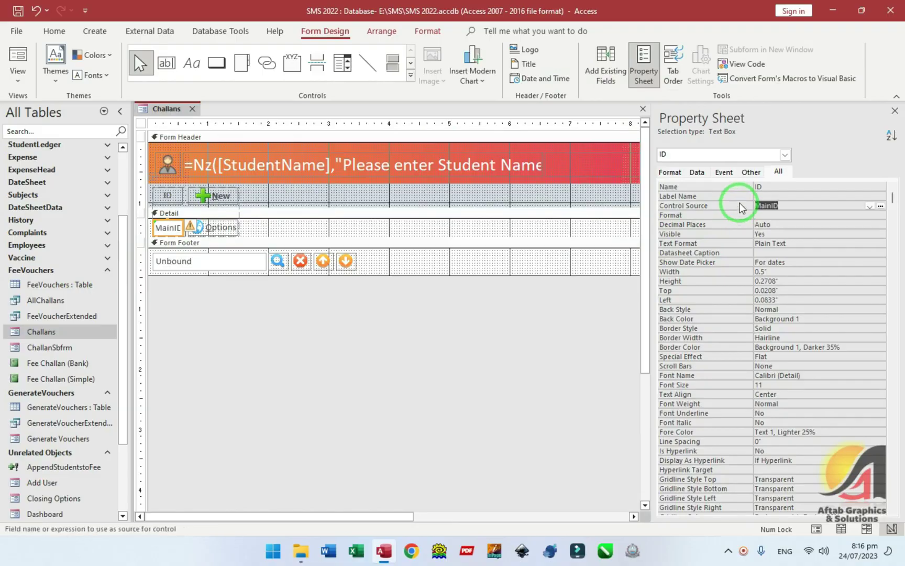
# - Preview the Challans form's records, then return to Design view
pyautogui.click(459, 374)
pyautogui.press('F5')
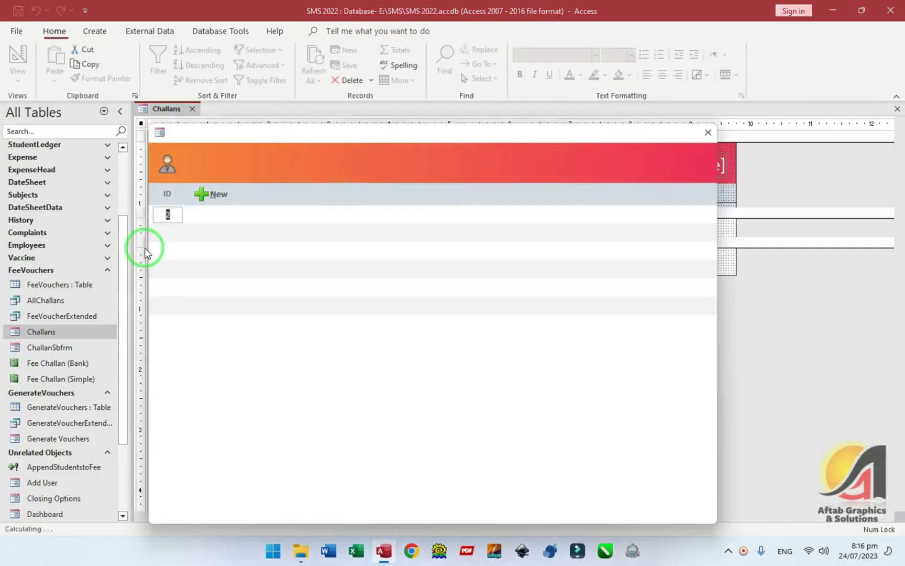
pyautogui.rightClick(333, 166)
pyautogui.click(361, 202)
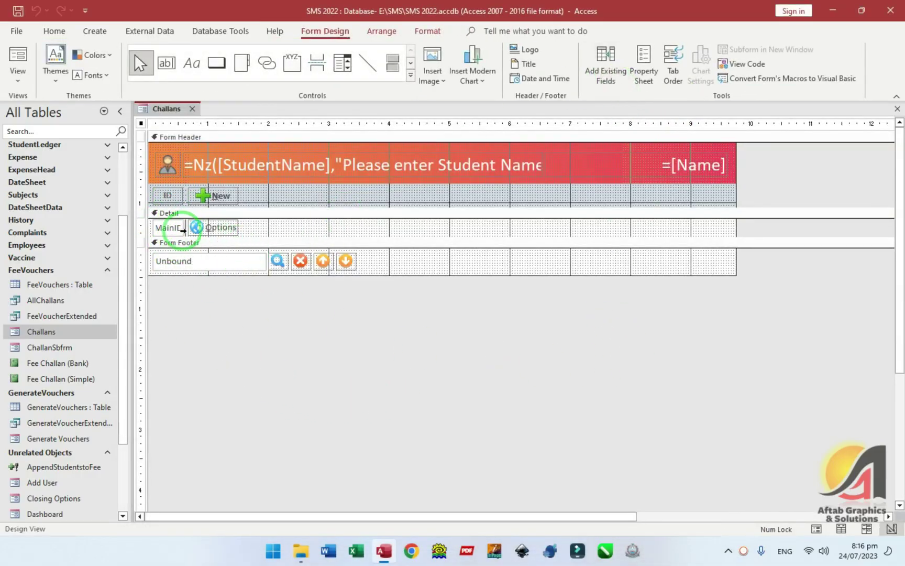
pyautogui.click(167, 227)
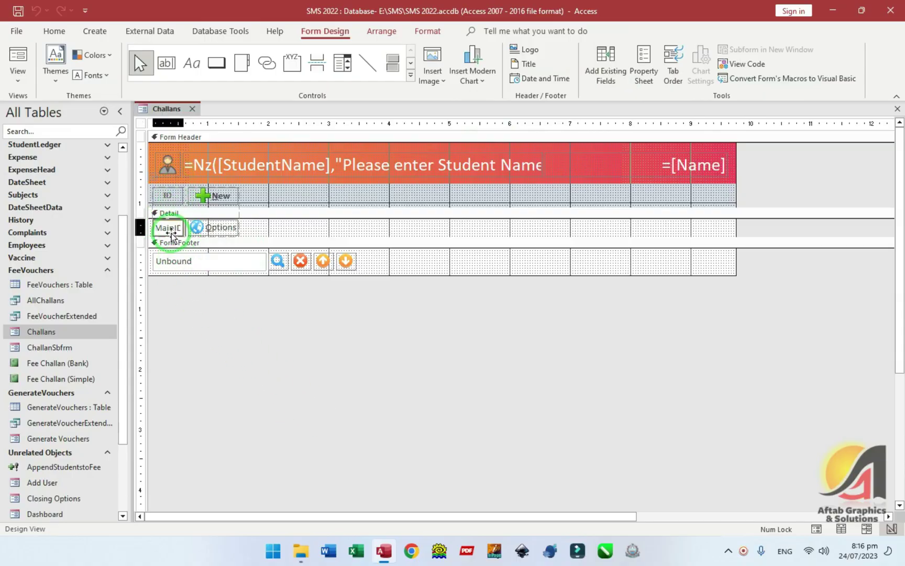
pyautogui.click(643, 313)
# - Replace the ID/MainID column with EntryDate, For, Class and the three SumOf fee-total fields, then preview
pyautogui.click(606, 65)
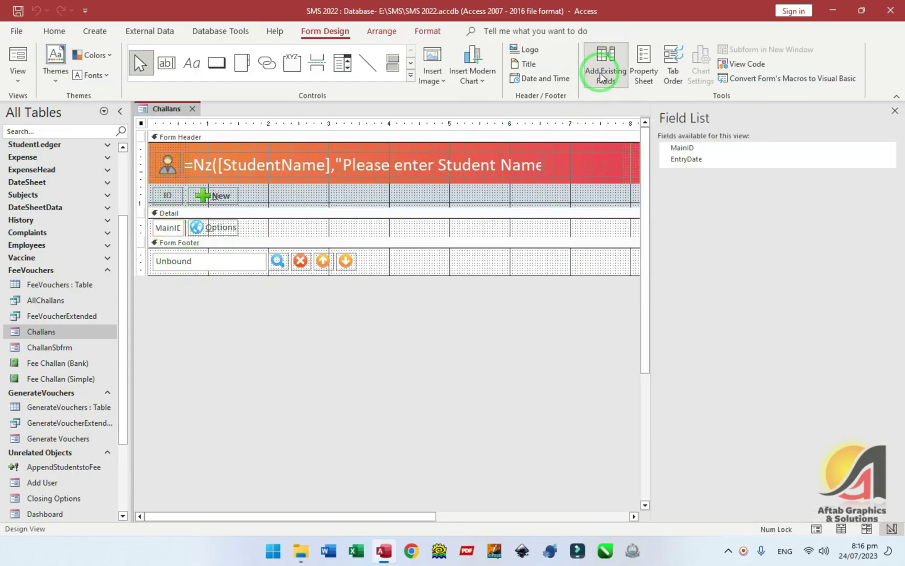
pyautogui.moveTo(684, 159); pyautogui.dragTo(178, 209)
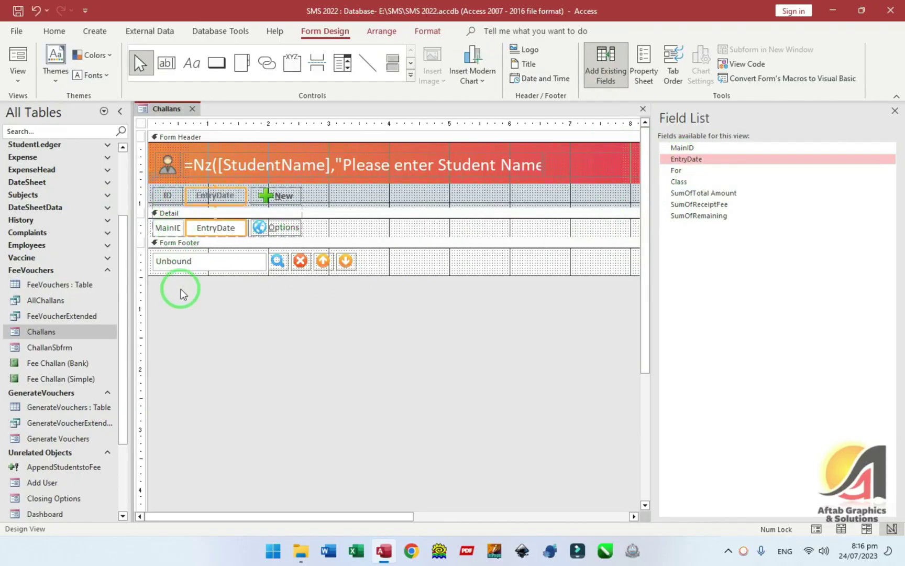
pyautogui.click(168, 228)
pyautogui.press('Delete')
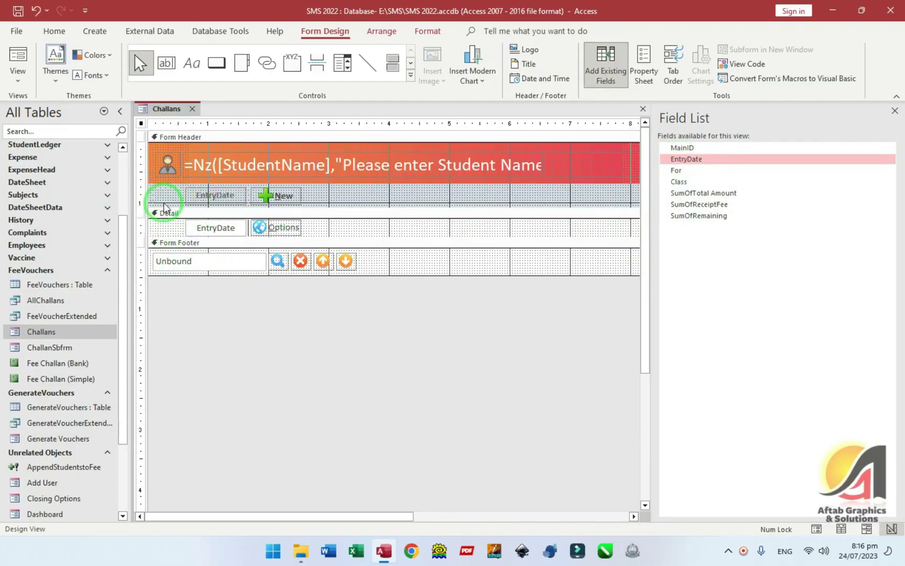
pyautogui.moveTo(679, 171); pyautogui.dragTo(211, 205)
pyautogui.moveTo(677, 182); pyautogui.dragTo(293, 227)
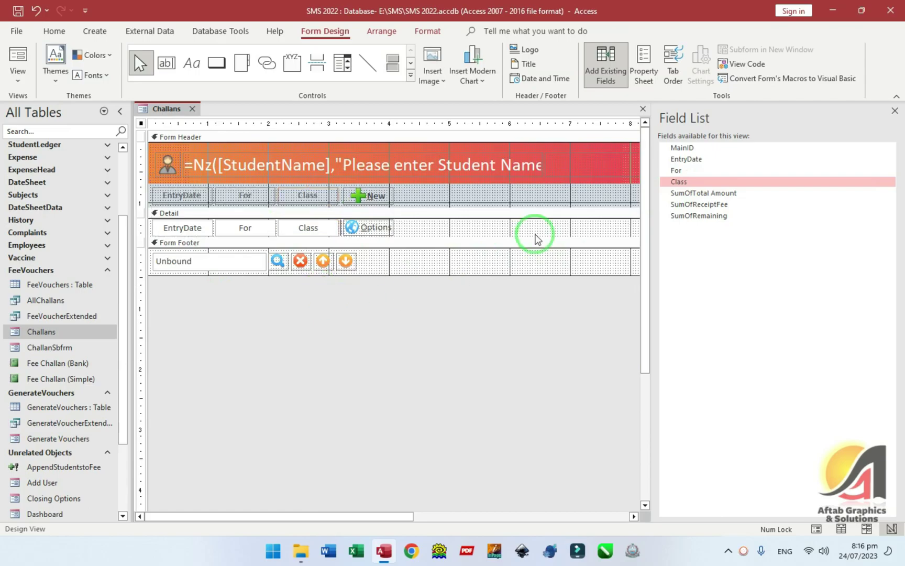
pyautogui.click(704, 194)
pyautogui.keyDown('shift'); pyautogui.click(703, 215); pyautogui.keyUp('shift')
pyautogui.moveTo(700, 191); pyautogui.dragTo(326, 215)
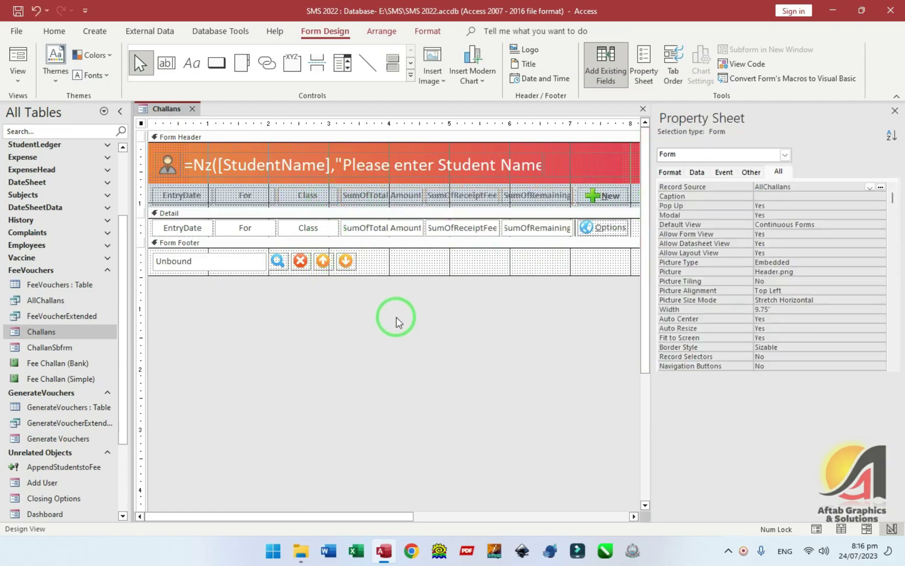
pyautogui.press('F5')
pyautogui.moveTo(379, 128); pyautogui.dragTo(401, 77)
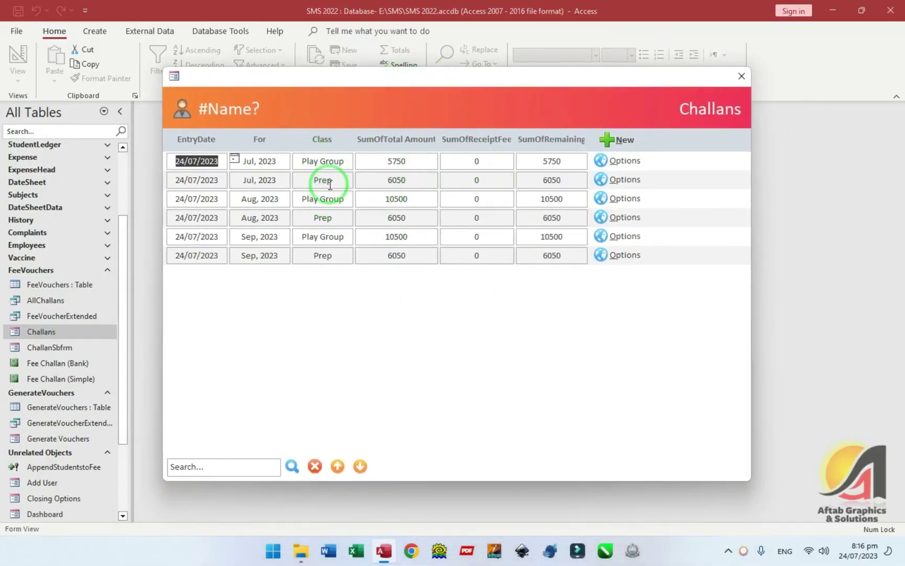
# - Inspect the six challans' For and Class values, then switch the form back to Design view
pyautogui.click(297, 204)
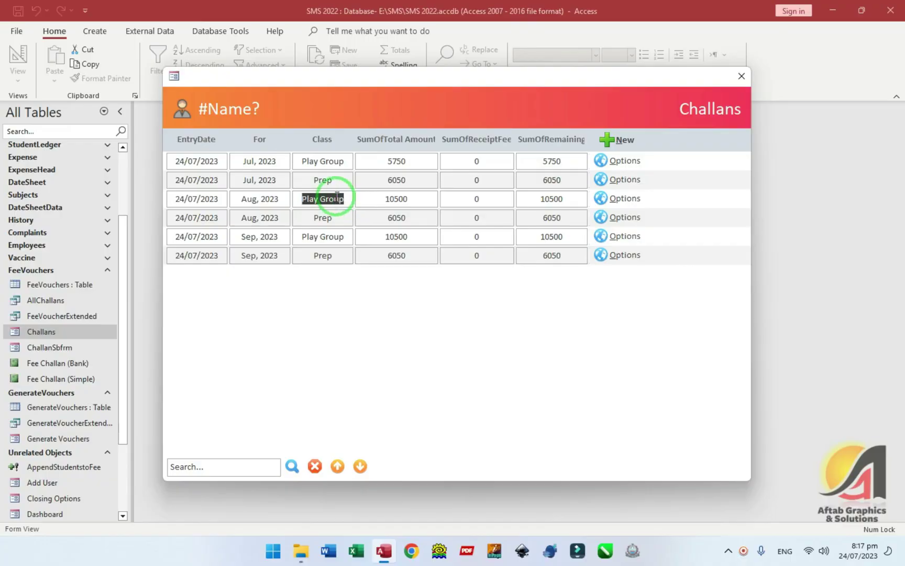
pyautogui.moveTo(247, 158); pyautogui.dragTo(291, 158)
pyautogui.press('Tab')
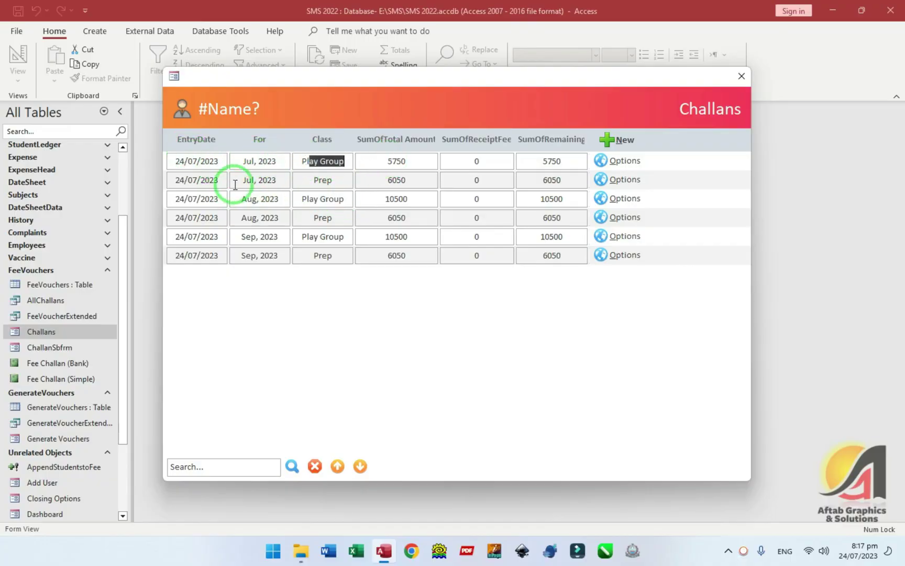
pyautogui.moveTo(236, 180); pyautogui.dragTo(280, 181)
pyautogui.press('Tab')
pyautogui.moveTo(230, 199); pyautogui.dragTo(358, 201)
pyautogui.moveTo(231, 217); pyautogui.dragTo(303, 218)
pyautogui.press('Tab')
pyautogui.moveTo(237, 238); pyautogui.dragTo(334, 240)
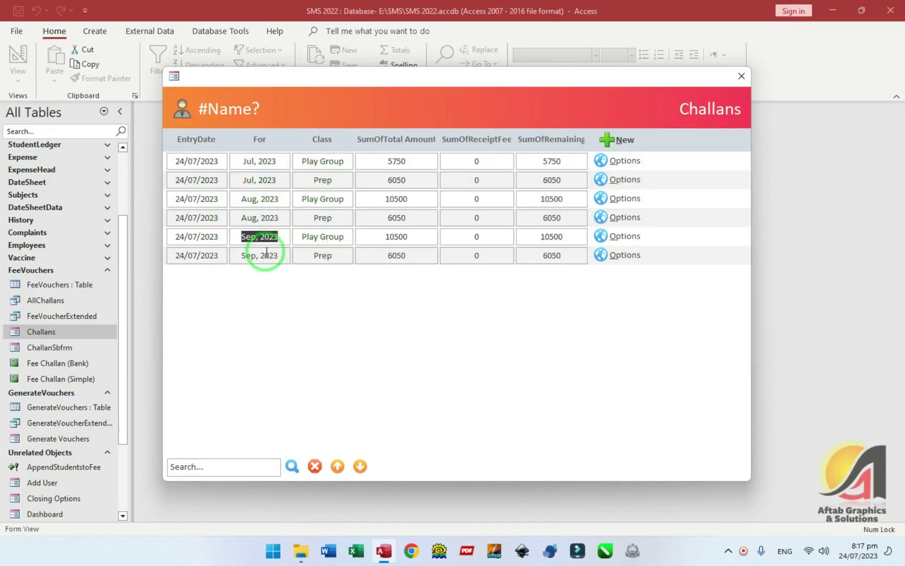
pyautogui.moveTo(244, 255); pyautogui.dragTo(364, 259)
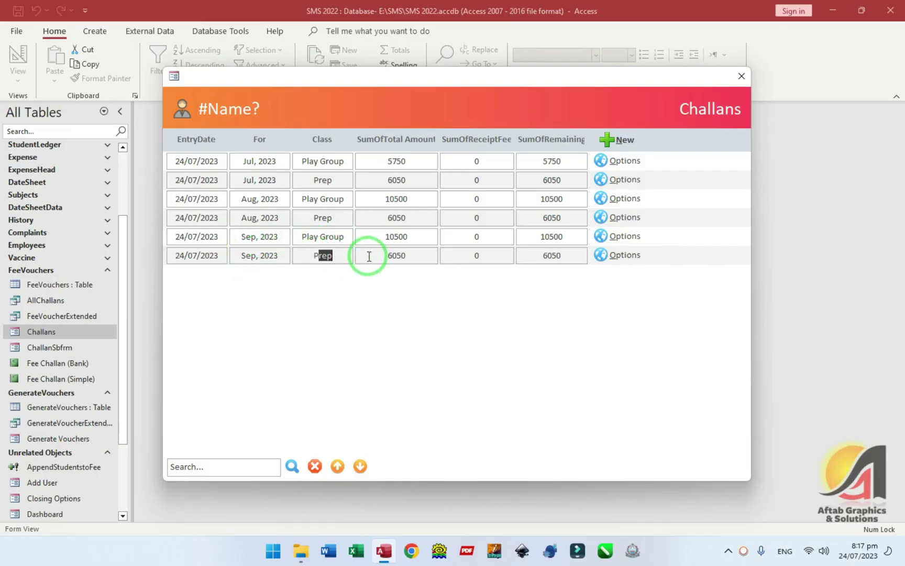
pyautogui.rightClick(369, 282)
pyautogui.click(409, 315)
# - Left-align the For text box and widen the Class box
pyautogui.click(246, 195)
pyautogui.click(259, 228)
pyautogui.hotkey('ctrl', 'l')
pyautogui.press('F4')
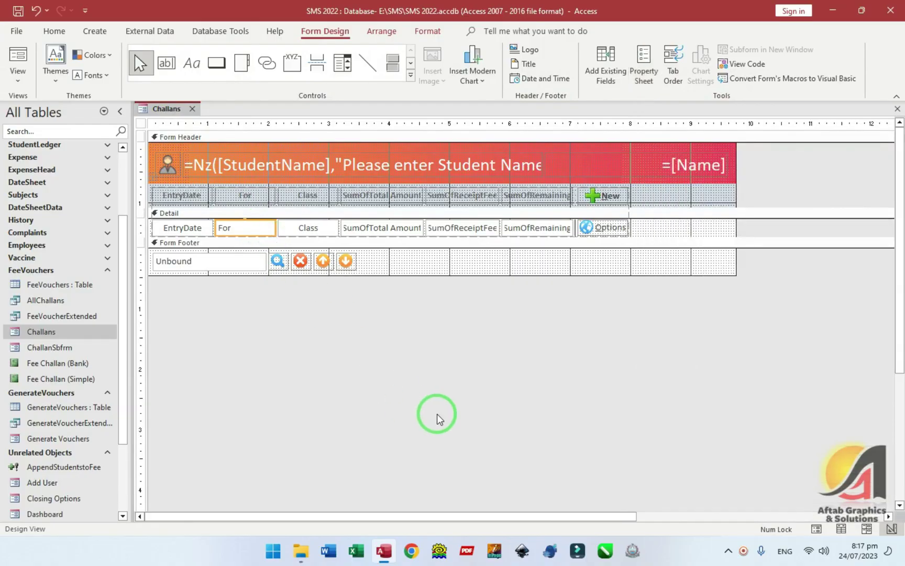
pyautogui.press('Tab')
pyautogui.hotkey('shift', 'Right')
pyautogui.hotkey('shift', 'Right')
pyautogui.hotkey('shift', 'Right')
pyautogui.hotkey('shift', 'Right')
pyautogui.hotkey('shift', 'Right')
pyautogui.hotkey('shift', 'Right')
pyautogui.hotkey('shift', 'Right')
pyautogui.hotkey('shift', 'Right')
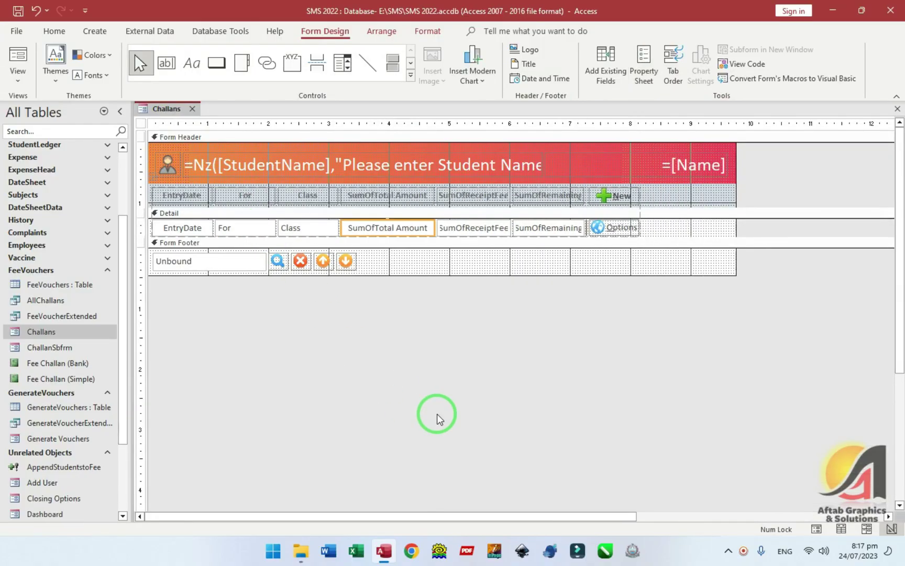
pyautogui.hotkey('ctrl', 'z')
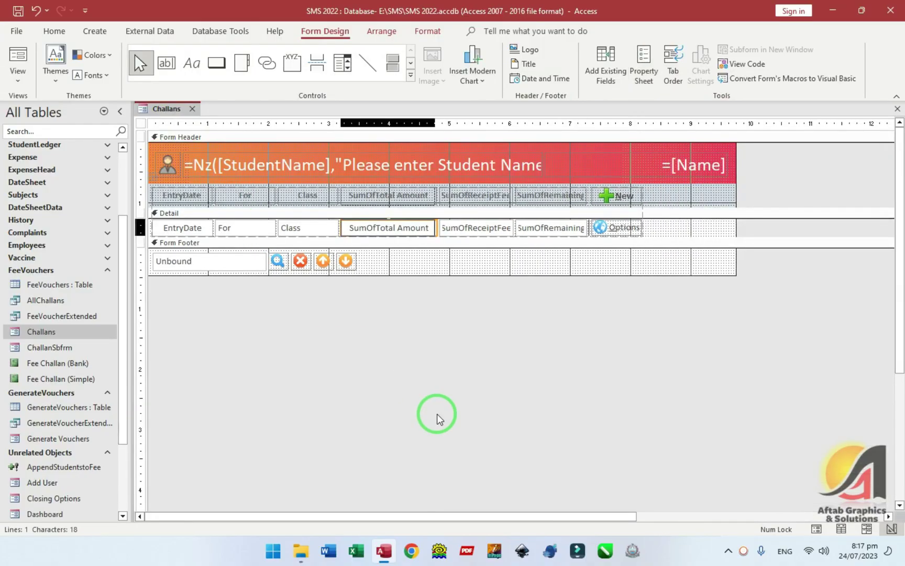
pyautogui.hotkey('shift', 'Tab')
pyautogui.hotkey('shift', 'Right')
pyautogui.hotkey('shift', 'Right')
pyautogui.hotkey('shift', 'Right')
pyautogui.hotkey('shift', 'Right')
pyautogui.hotkey('shift', 'Right')
pyautogui.hotkey('shift', 'Right')
pyautogui.hotkey('shift', 'Right')
pyautogui.hotkey('shift', 'Right')
pyautogui.press('Tab')
# - Rename the fee-total headings, dropping the SumOf prefix, e.g. 'Total Amount'
pyautogui.doubleClick(403, 195)
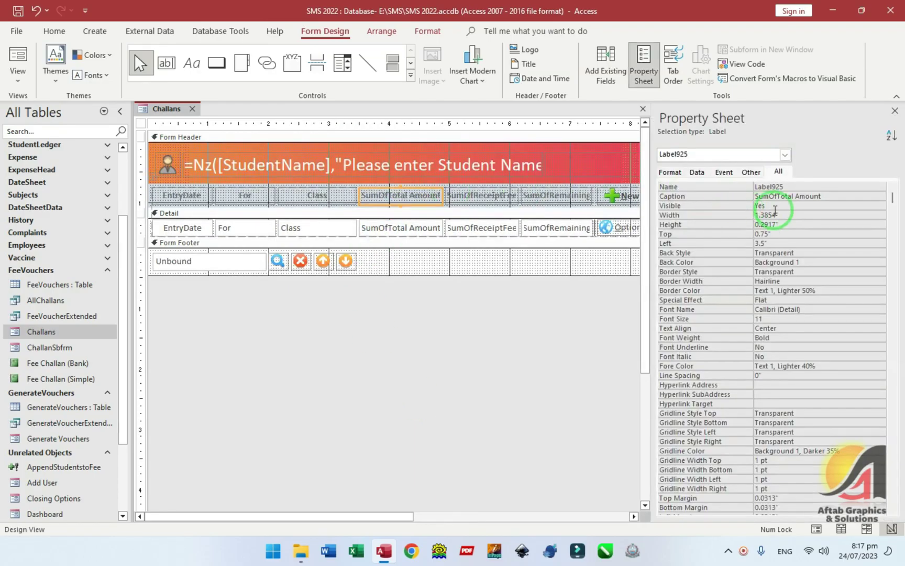
pyautogui.press('BackSpace')
pyautogui.press('BackSpace')
pyautogui.press('BackSpace')
pyautogui.press('BackSpace')
pyautogui.press('BackSpace')
pyautogui.click(766, 213)
pyautogui.click(457, 204)
pyautogui.doubleClick(821, 197)
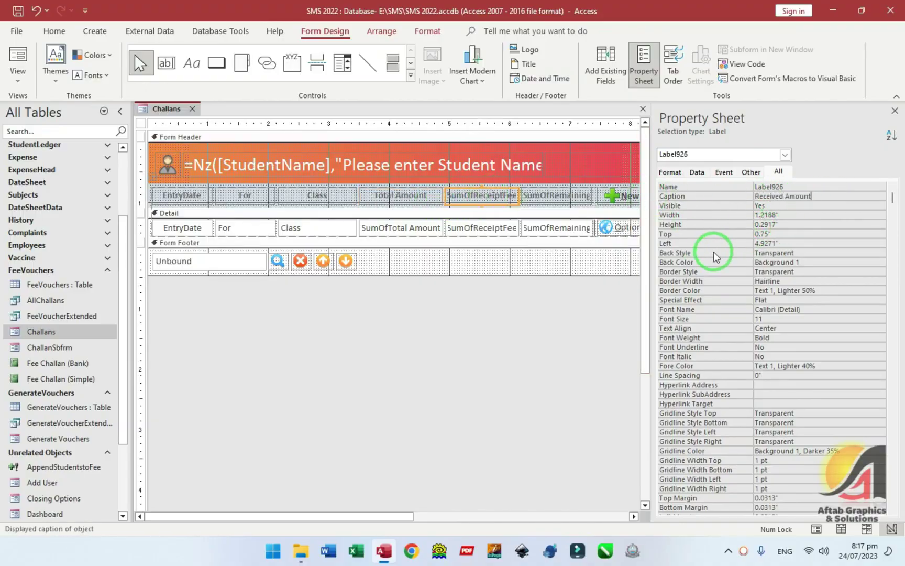
pyautogui.click(563, 204)
pyautogui.click(782, 208)
pyautogui.moveTo(778, 197); pyautogui.dragTo(706, 199)
pyautogui.press('F4')
pyautogui.hotkey('ctrl', 'z')
pyautogui.hotkey('ctrl', 'z')
pyautogui.hotkey('ctrl', 'z')
pyautogui.hotkey('ctrl', 'z')
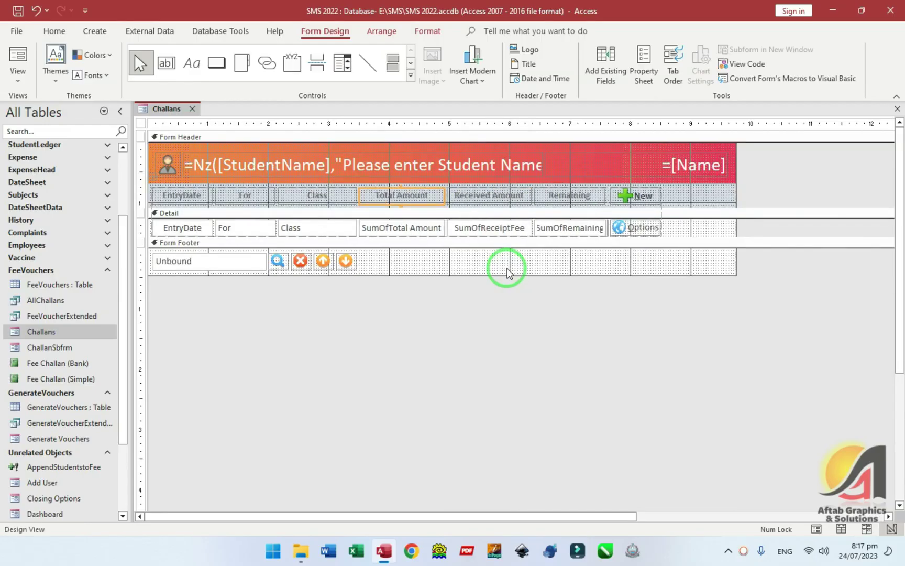
pyautogui.hotkey('ctrl', 'z')
pyautogui.hotkey('ctrl', 'z')
pyautogui.hotkey('ctrl', 'z')
pyautogui.hotkey('ctrl', 'z')
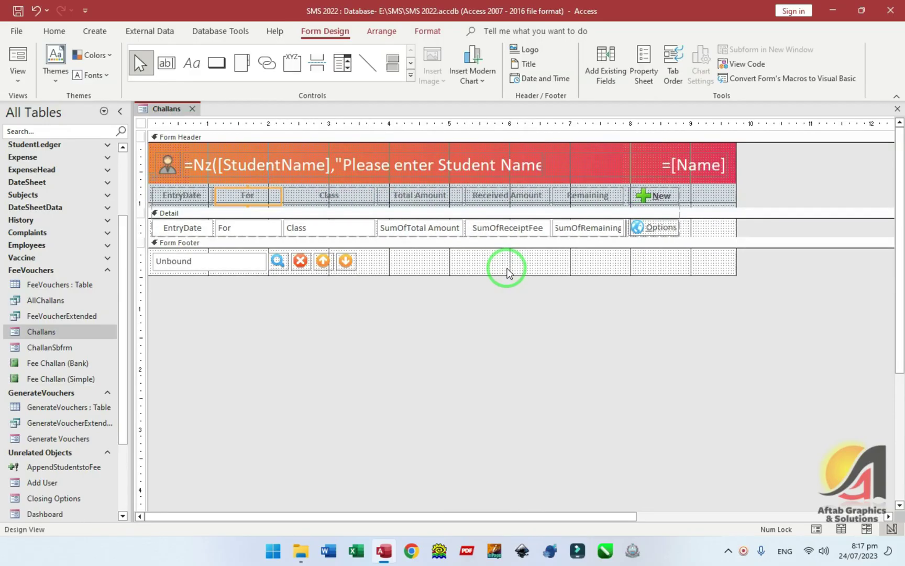
# - Right-align the three fee amounts, narrow the student name header box and the form's width
pyautogui.moveTo(637, 310); pyautogui.dragTo(447, 223)
pyautogui.hotkey('ctrl', 'r')
pyautogui.click(464, 303)
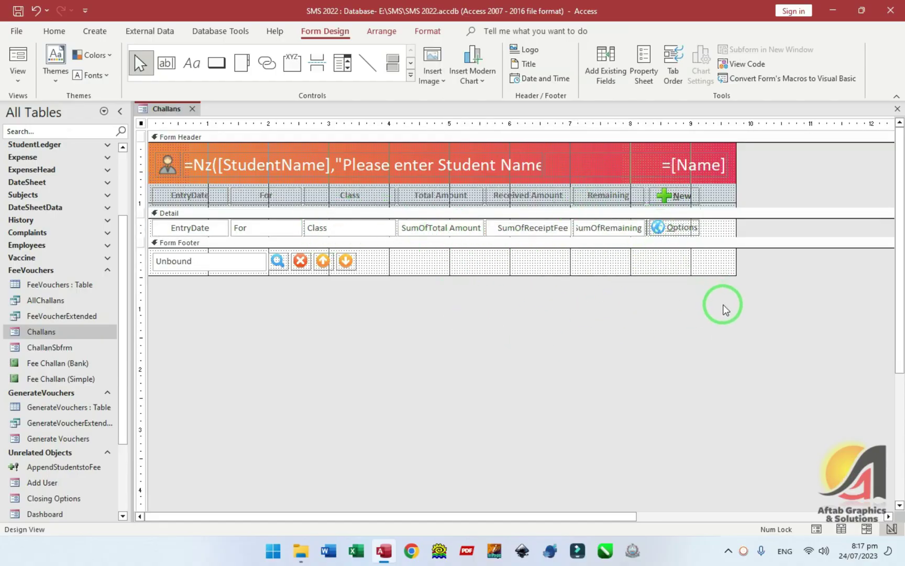
pyautogui.click(387, 162)
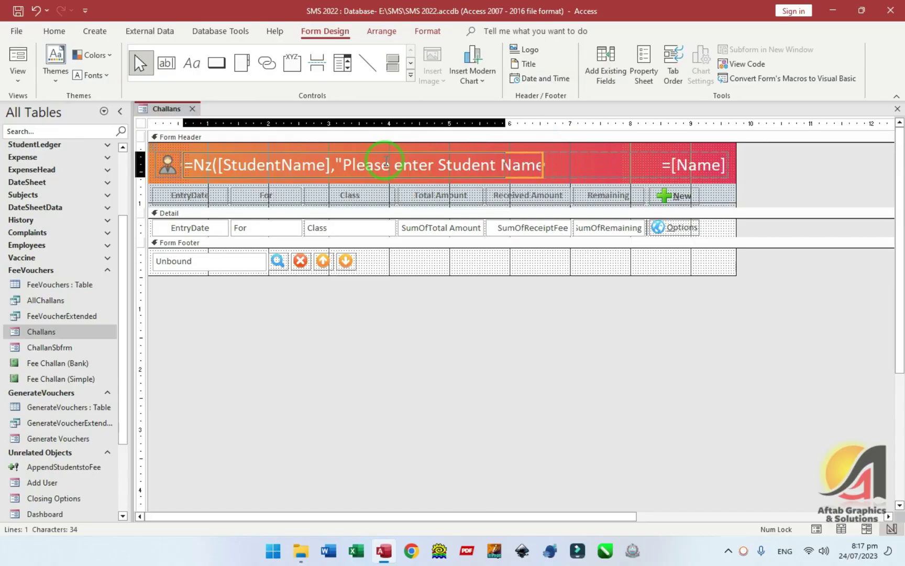
pyautogui.moveTo(545, 164); pyautogui.dragTo(508, 164)
pyautogui.click(791, 292)
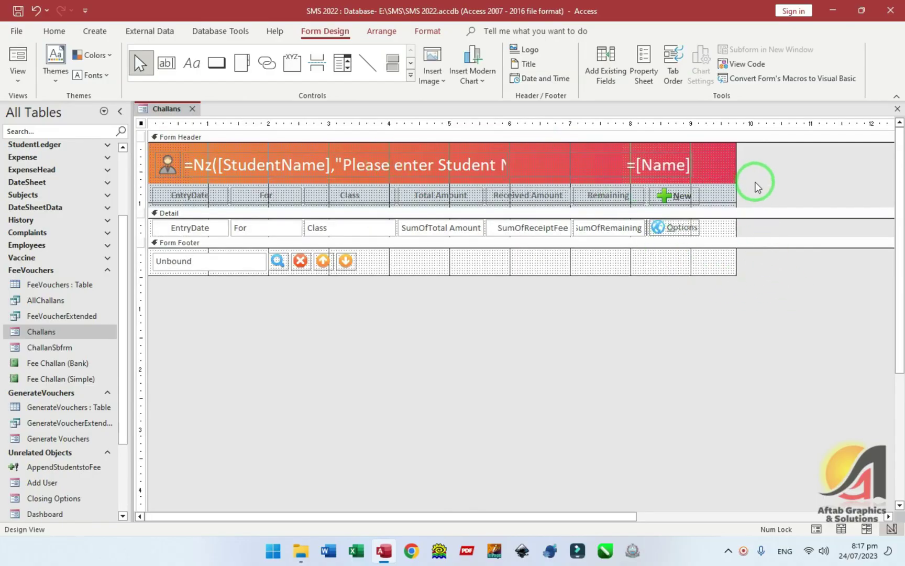
pyautogui.moveTo(737, 167); pyautogui.dragTo(706, 153)
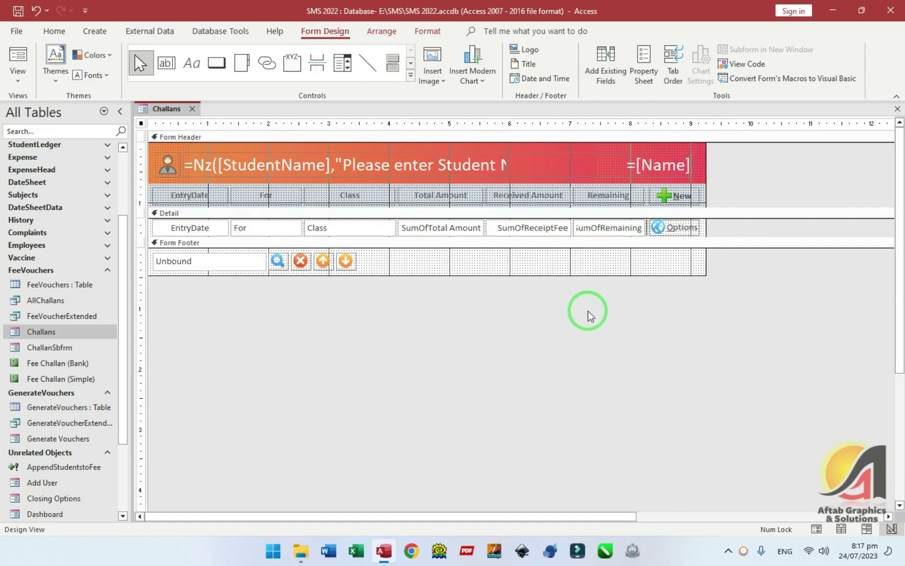
pyautogui.press('F5')
pyautogui.moveTo(479, 124); pyautogui.dragTo(537, 89)
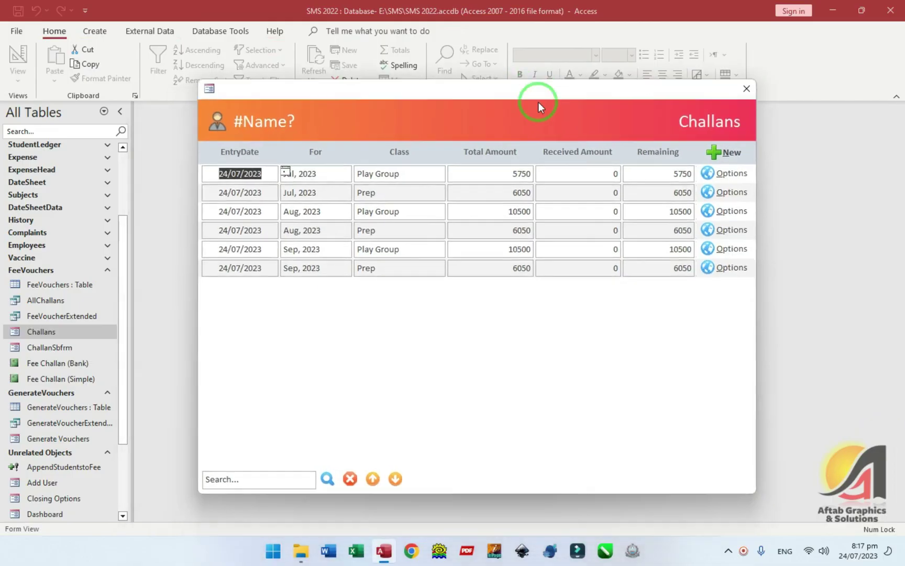
pyautogui.hotkey('ctrl', ',')
# - Apply Anchoring options to the For and Class text boxes, then preview the form
pyautogui.click(259, 230)
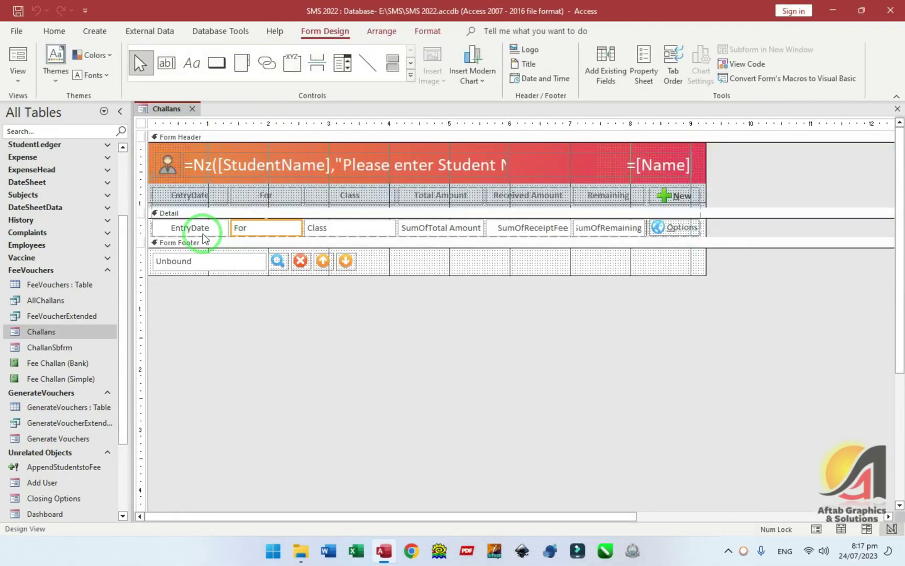
pyautogui.click(381, 32)
pyautogui.click(583, 66)
pyautogui.click(688, 103)
pyautogui.click(346, 227)
pyautogui.click(584, 64)
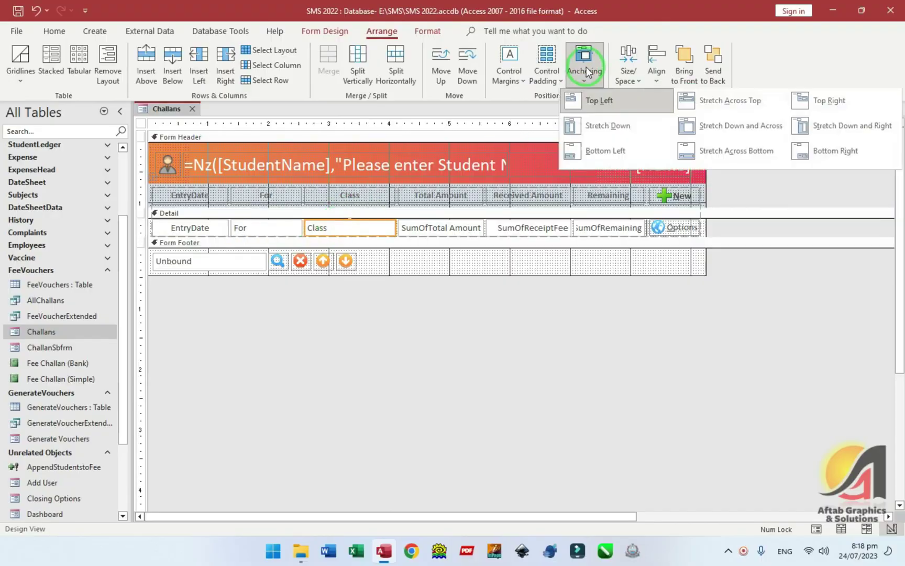
pyautogui.click(722, 102)
pyautogui.click(374, 374)
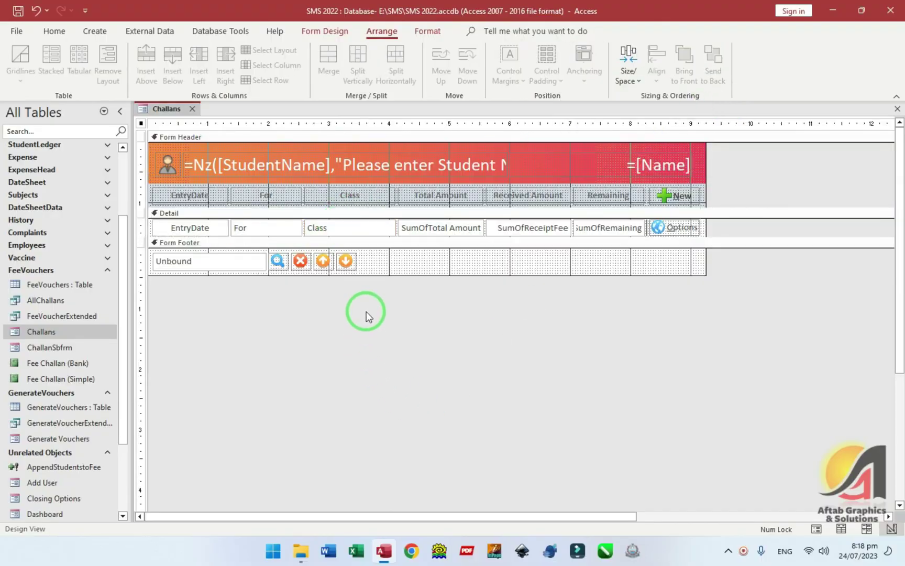
pyautogui.press('F5')
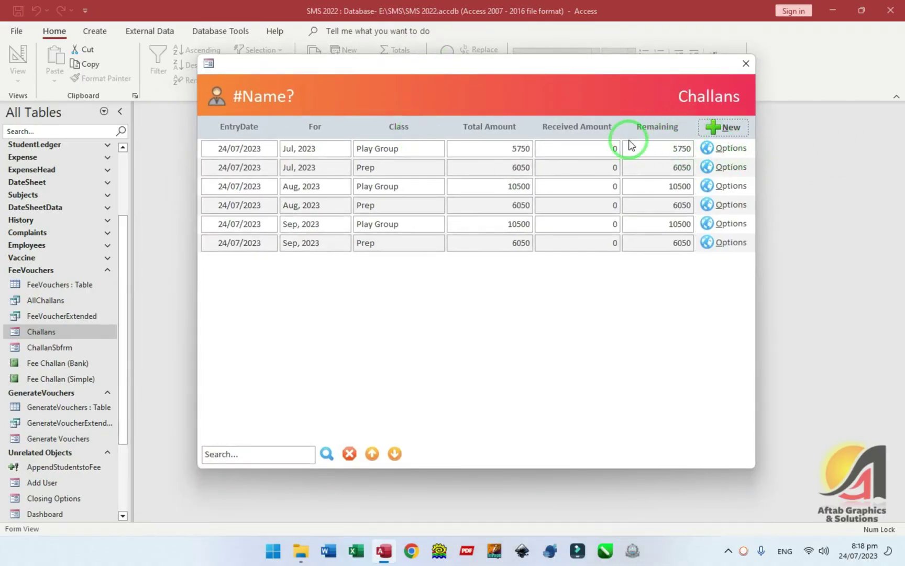
# - Change the header expression to =Nz([For],"For the Period") and preview the form
pyautogui.rightClick(336, 117)
pyautogui.click(388, 152)
pyautogui.click(255, 164)
pyautogui.doubleClick(255, 164)
pyautogui.write('For')
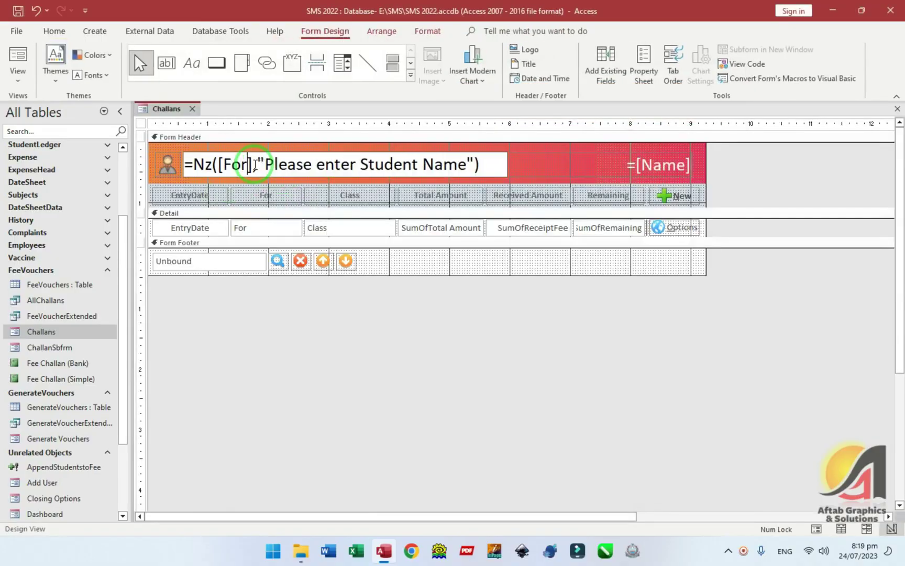
pyautogui.hotkey('shift', 'Right')
pyautogui.hotkey('shift', 'Right')
pyautogui.hotkey('shift', 'Right')
pyautogui.hotkey('shift', 'Right')
pyautogui.hotkey('shift', 'Right')
pyautogui.hotkey('shift', 'Right')
pyautogui.hotkey('shift', 'Right')
pyautogui.hotkey('shift', 'Right')
pyautogui.hotkey('shift', 'Right')
pyautogui.hotkey('shift', 'Right')
pyautogui.hotkey('shift', 'Right')
pyautogui.hotkey('shift', 'Right')
pyautogui.hotkey('shift', 'Right')
pyautogui.hotkey('shift', 'Right')
pyautogui.hotkey('shift', 'Right')
pyautogui.hotkey('shift', 'Right')
pyautogui.hotkey('shift', 'Right')
pyautogui.hotkey('shift', 'Right')
pyautogui.hotkey('shift', 'Right')
pyautogui.hotkey('shift', 'Right')
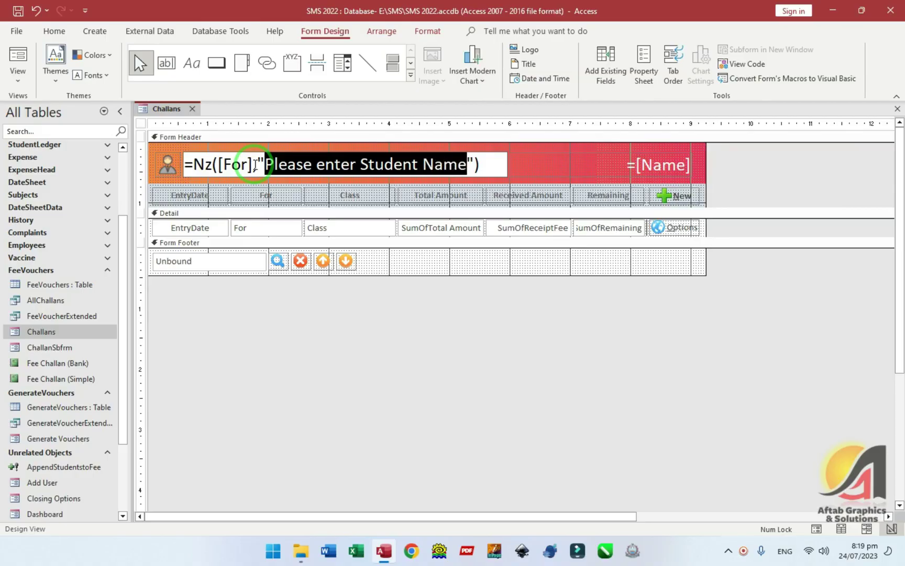
pyautogui.write('For the Period')
pyautogui.press('Return')
pyautogui.press('F5')
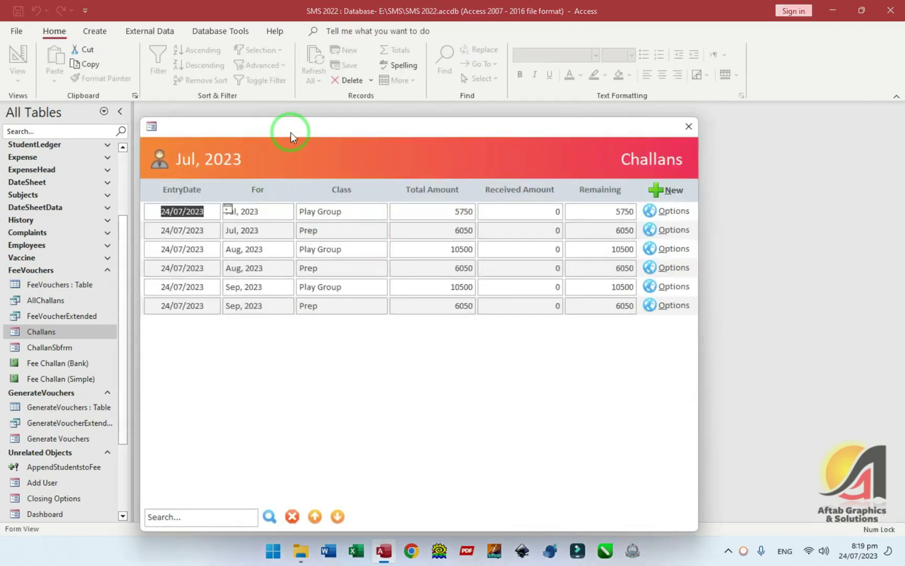
pyautogui.moveTo(291, 132); pyautogui.dragTo(320, 81)
# - Step through the records to watch the header update, then return to Design view
pyautogui.click(220, 204)
pyautogui.click(224, 217)
pyautogui.click(226, 236)
pyautogui.click(232, 252)
pyautogui.press('Up')
pyautogui.press('Up')
pyautogui.press('Up')
pyautogui.press('Up')
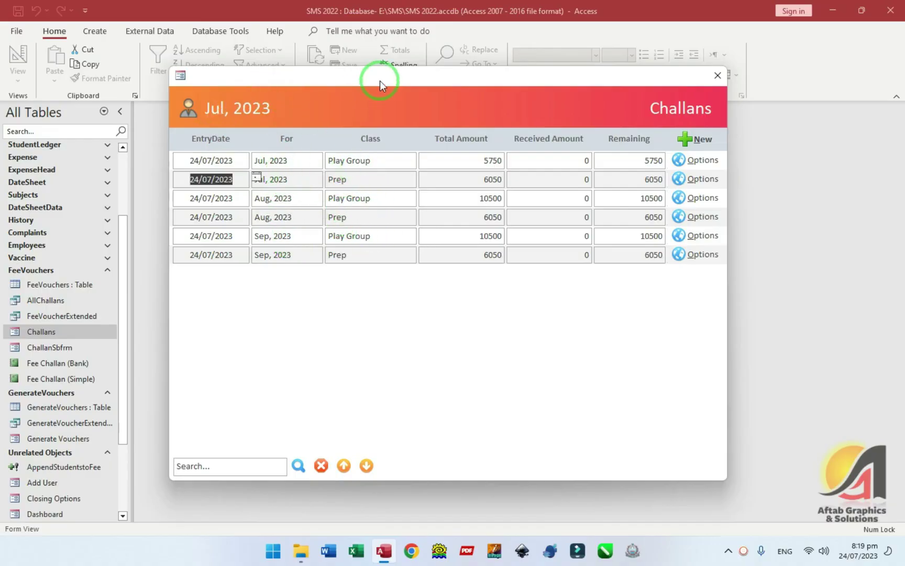
pyautogui.click(369, 165)
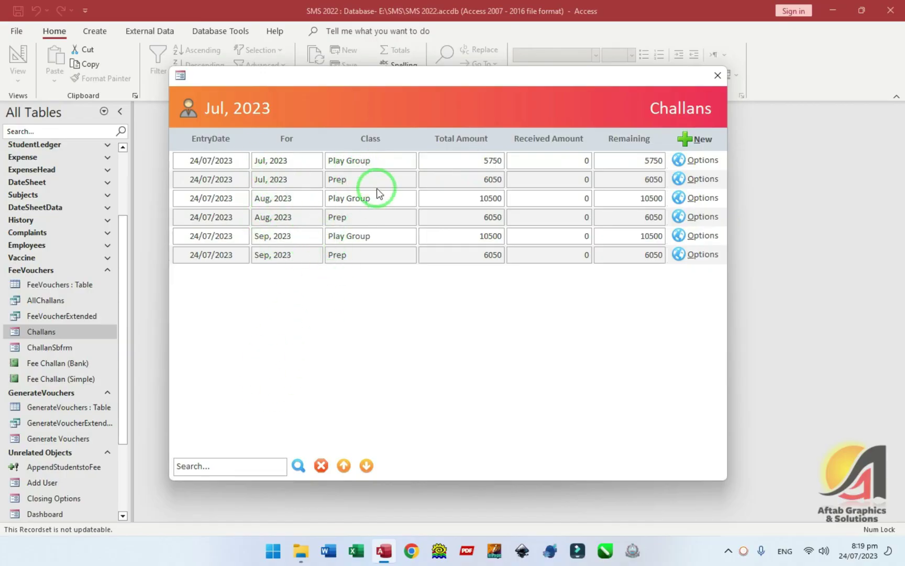
pyautogui.rightClick(421, 116)
pyautogui.click(443, 149)
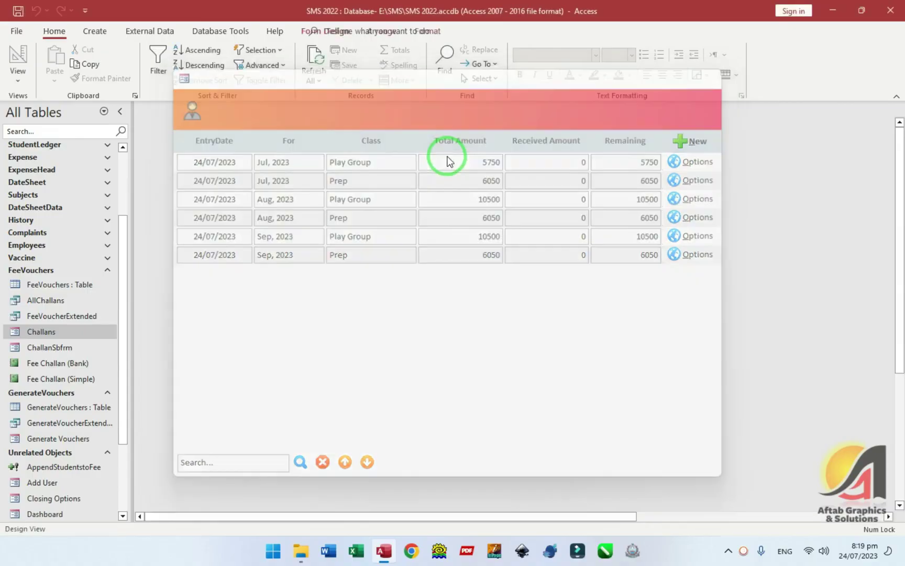
# - Set the three amount boxes' Format to Standard and check values like 5,750 in Form view
pyautogui.moveTo(419, 209); pyautogui.dragTo(577, 228)
pyautogui.doubleClick(529, 231)
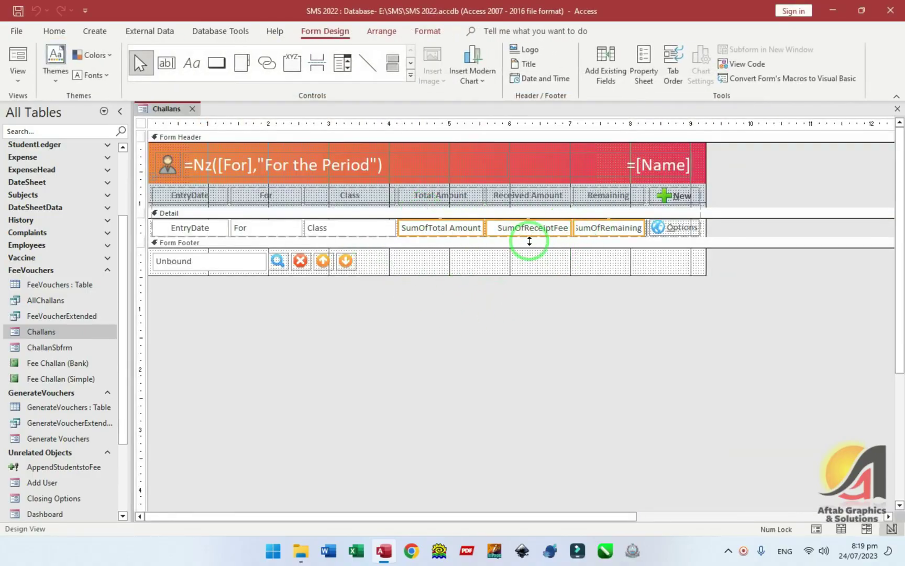
pyautogui.click(732, 207)
pyautogui.write('Standard')
pyautogui.press('Return')
pyautogui.press('F5')
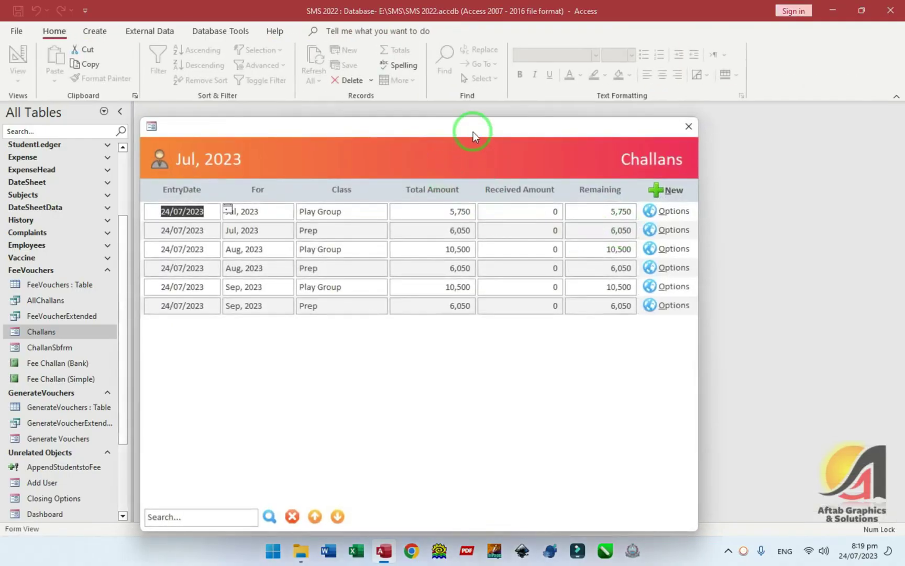
pyautogui.moveTo(473, 131); pyautogui.dragTo(507, 78)
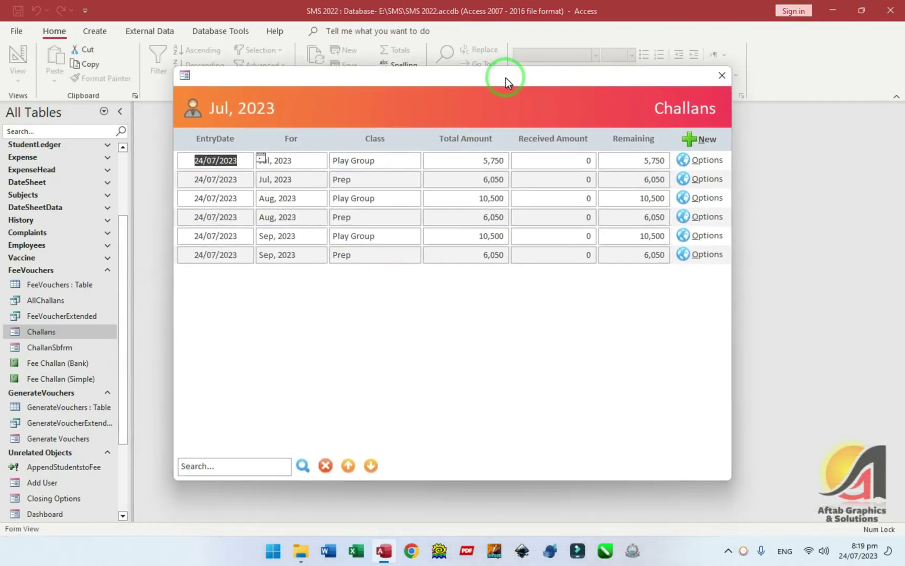
pyautogui.click(637, 217)
pyautogui.rightClick(446, 128)
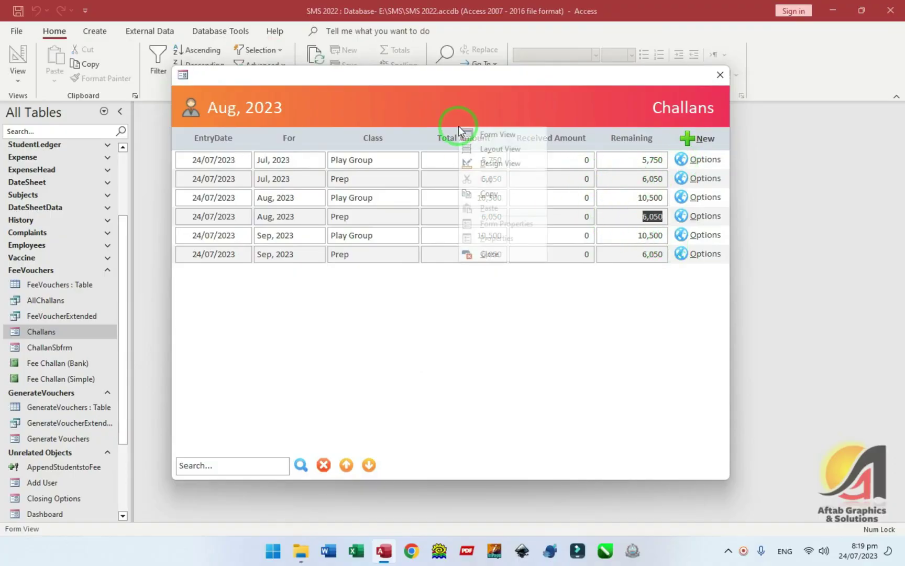
# - Change the New button's On Click macro OpenForm Form Name to Generate Vouchers
pyautogui.click(474, 158)
pyautogui.doubleClick(651, 196)
pyautogui.click(721, 173)
pyautogui.click(765, 187)
pyautogui.click(882, 187)
pyautogui.click(150, 149)
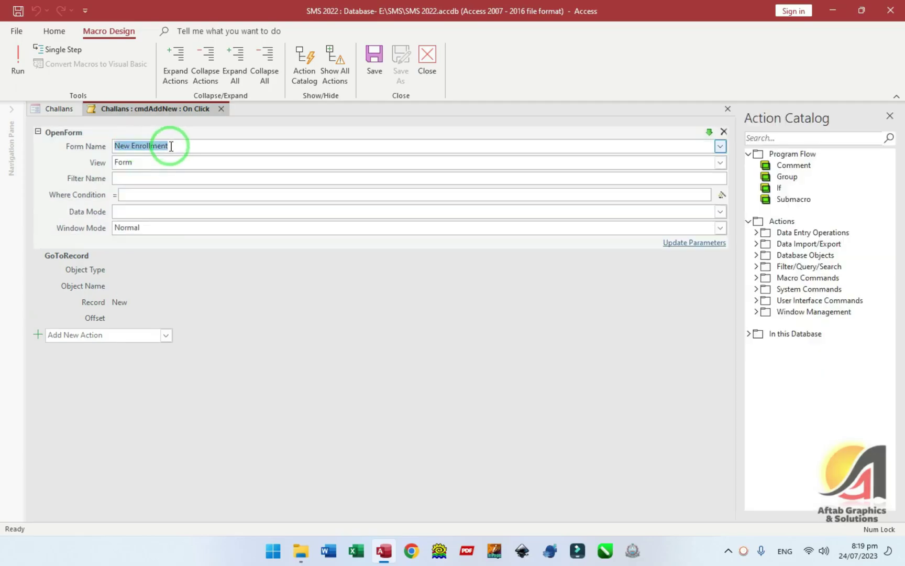
pyautogui.write('Generate Vouchers')
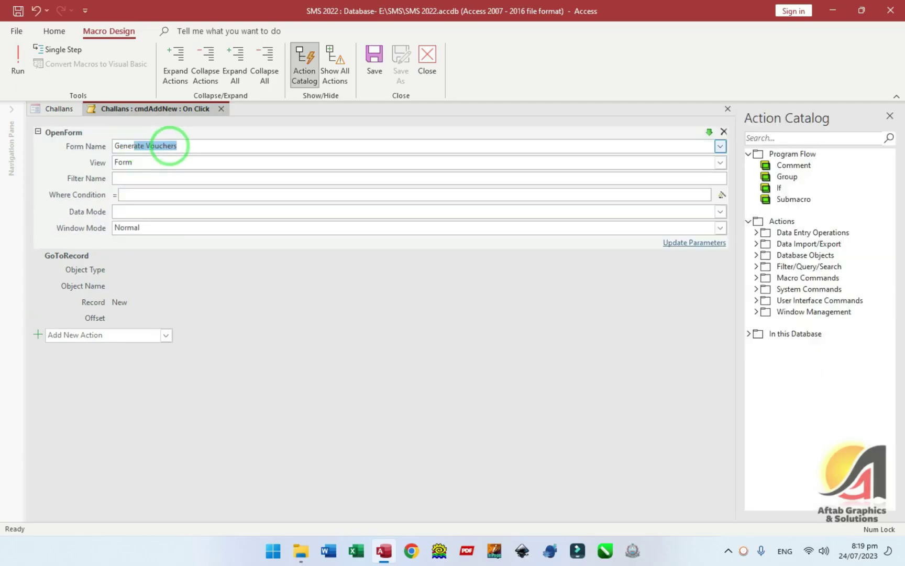
# - Check the GoToRecord argument and test that New opens Generate Vouchers
pyautogui.click(116, 320)
pyautogui.click(142, 293)
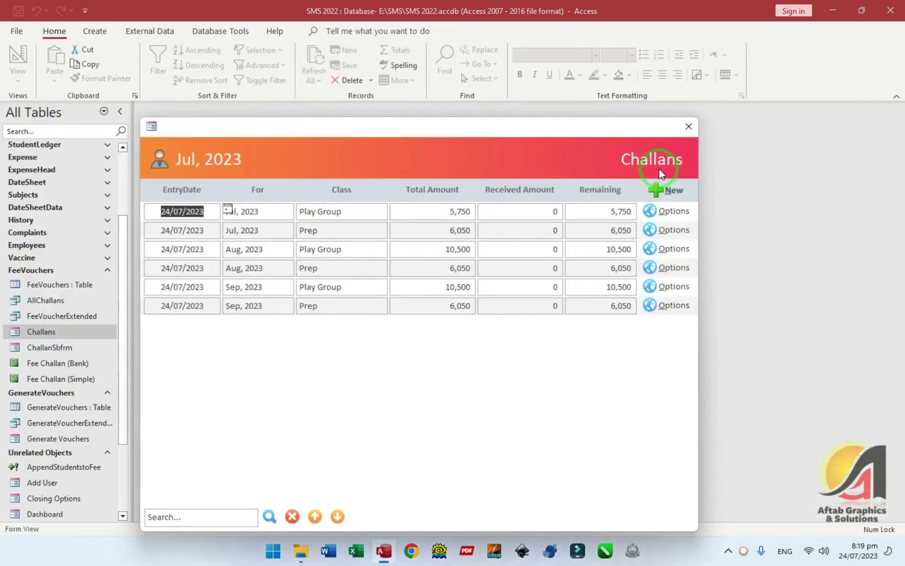
pyautogui.click(671, 192)
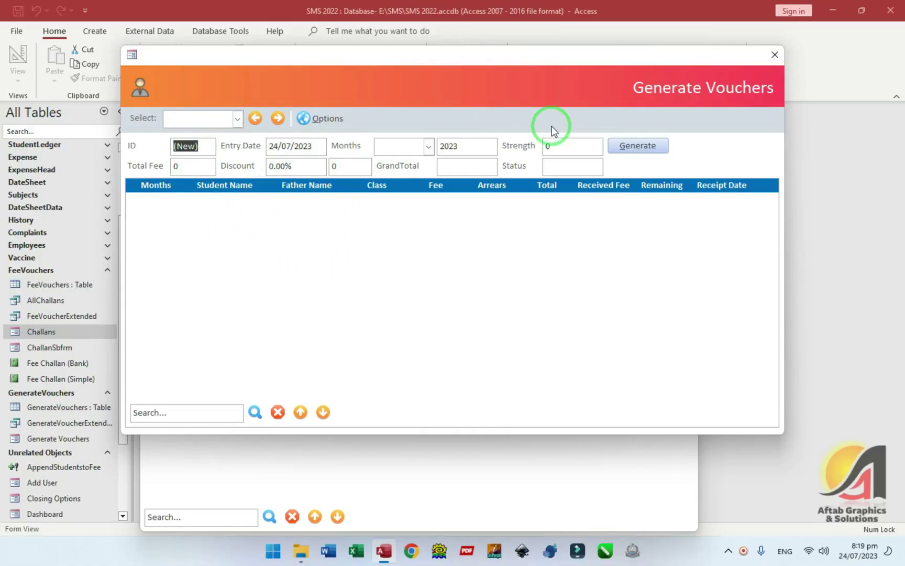
pyautogui.click(773, 55)
pyautogui.rightClick(370, 162)
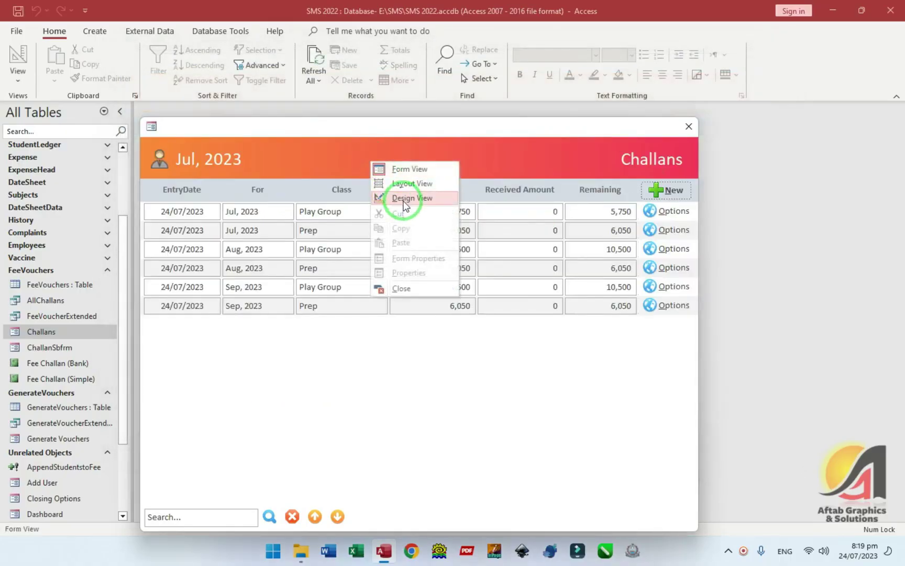
# - Preview the Challans form with records and review the Options combo's choices
pyautogui.click(368, 196)
pyautogui.press('F4')
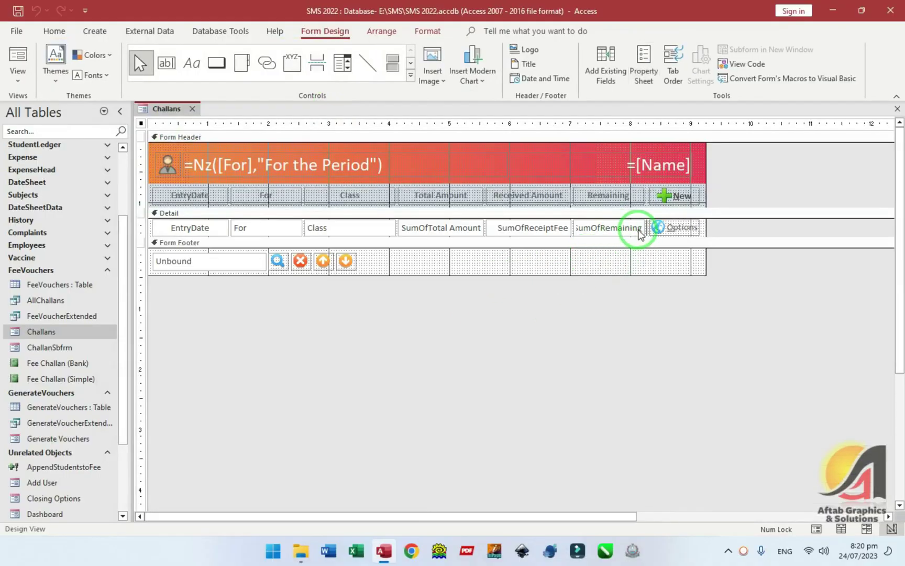
pyautogui.press('F5')
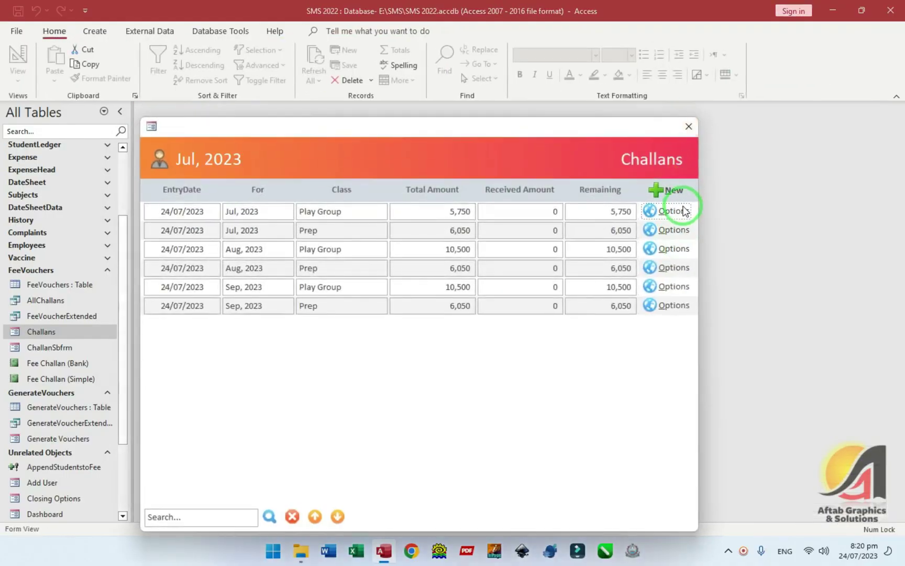
pyautogui.click(682, 211)
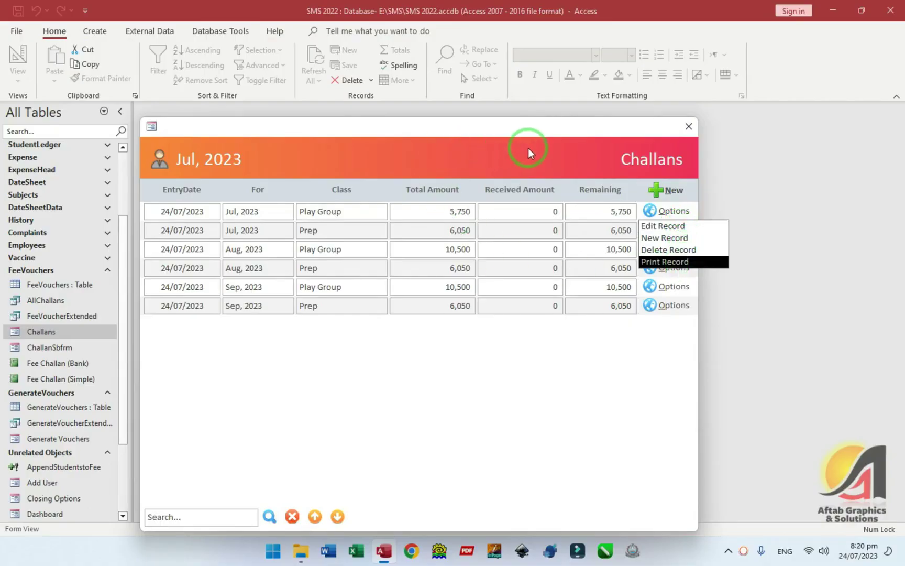
pyautogui.moveTo(461, 131); pyautogui.dragTo(530, 102)
pyautogui.click(746, 199)
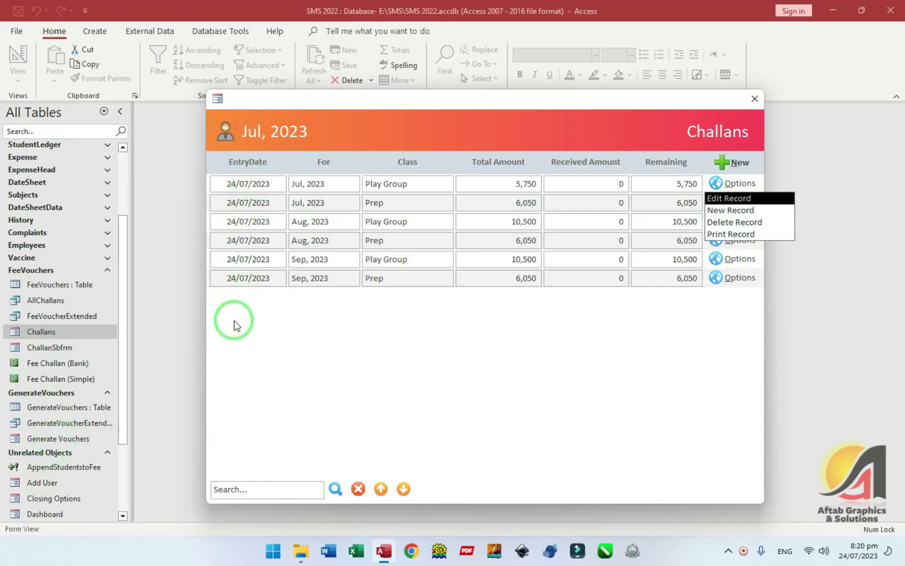
# - Return to Design View and select the Options combo's After Update event
pyautogui.rightClick(409, 153)
pyautogui.click(435, 190)
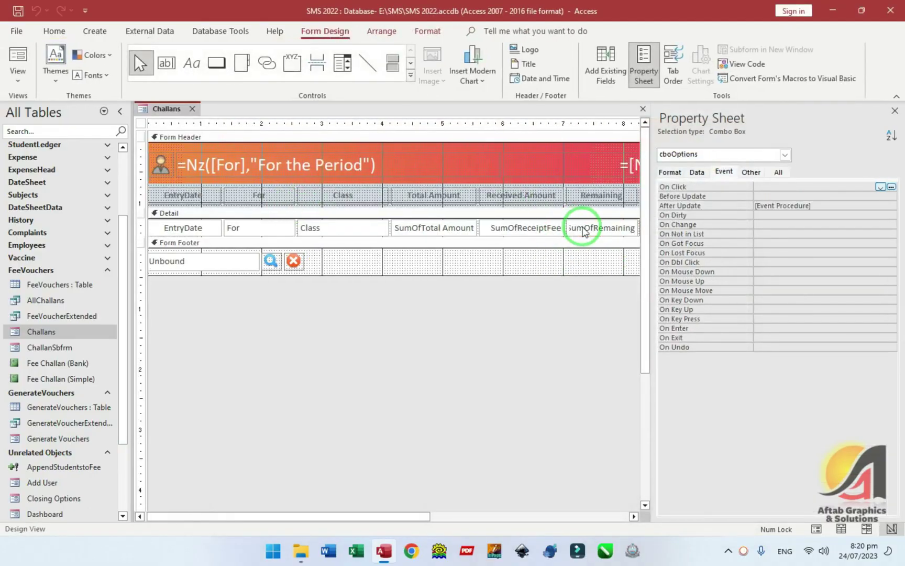
pyautogui.click(811, 206)
# - Delete the ID check block and change the Edit Record form to 'Generate Vouchers'
pyautogui.click(892, 205)
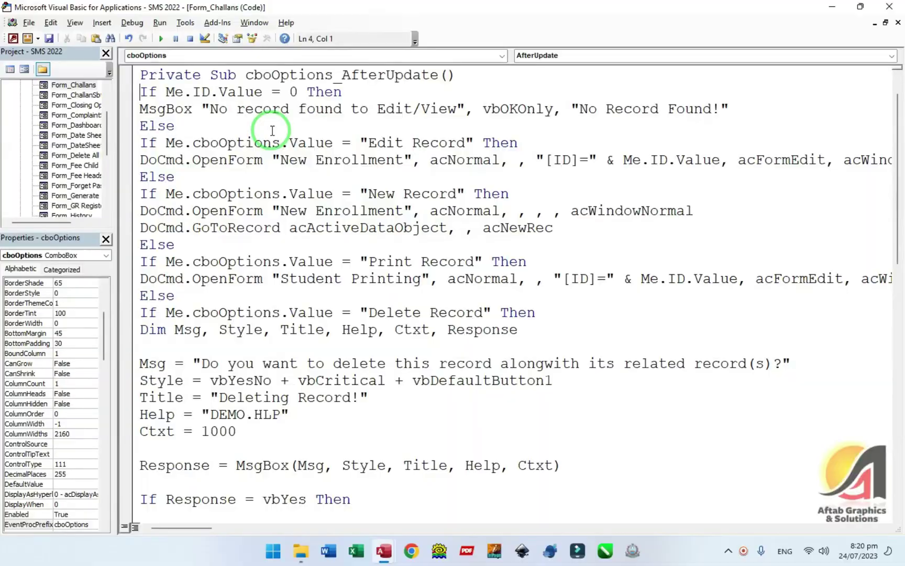
pyautogui.click(227, 93)
pyautogui.moveTo(143, 93); pyautogui.dragTo(176, 122)
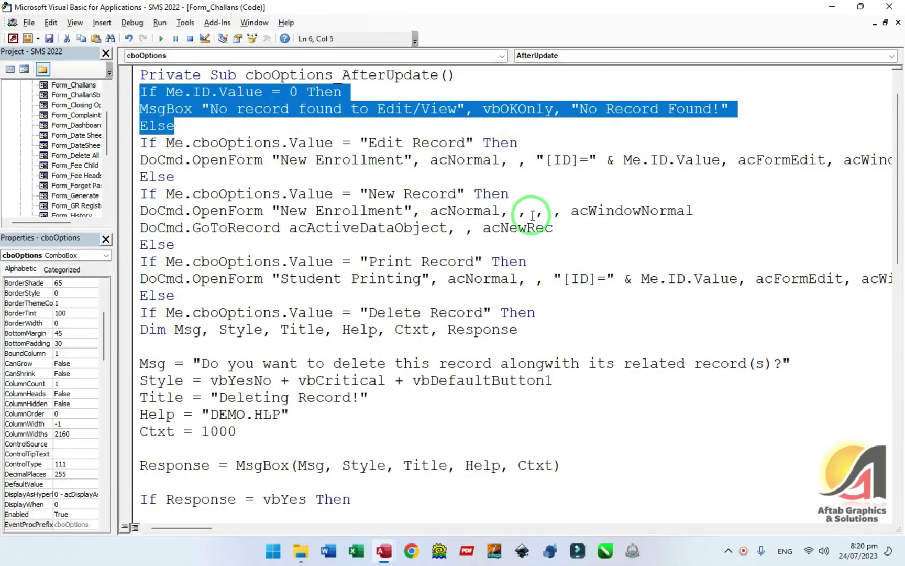
pyautogui.press('Delete')
pyautogui.press('Delete')
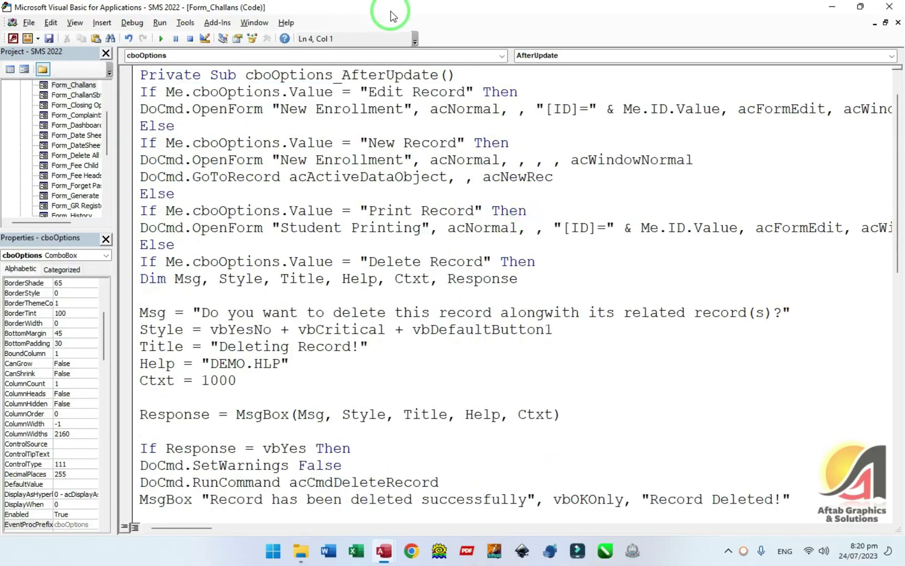
pyautogui.moveTo(281, 109); pyautogui.dragTo(405, 107)
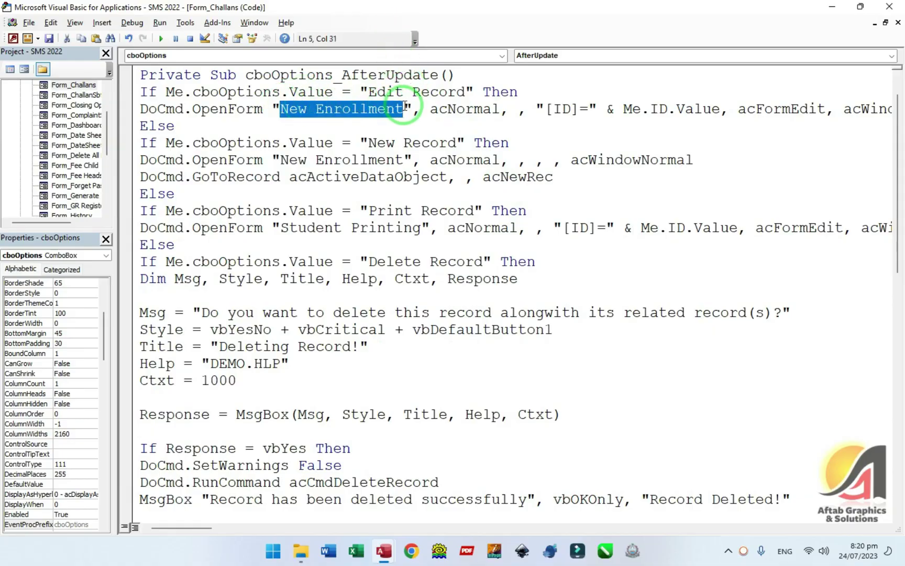
pyautogui.write('Genertate')
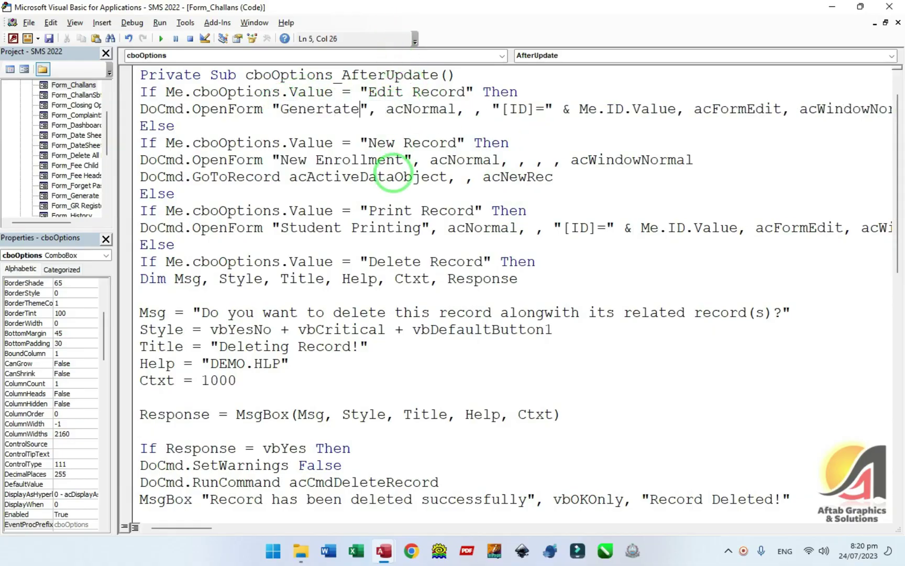
pyautogui.press('BackSpace')
pyautogui.press('BackSpace')
pyautogui.write('ate Vouchers')
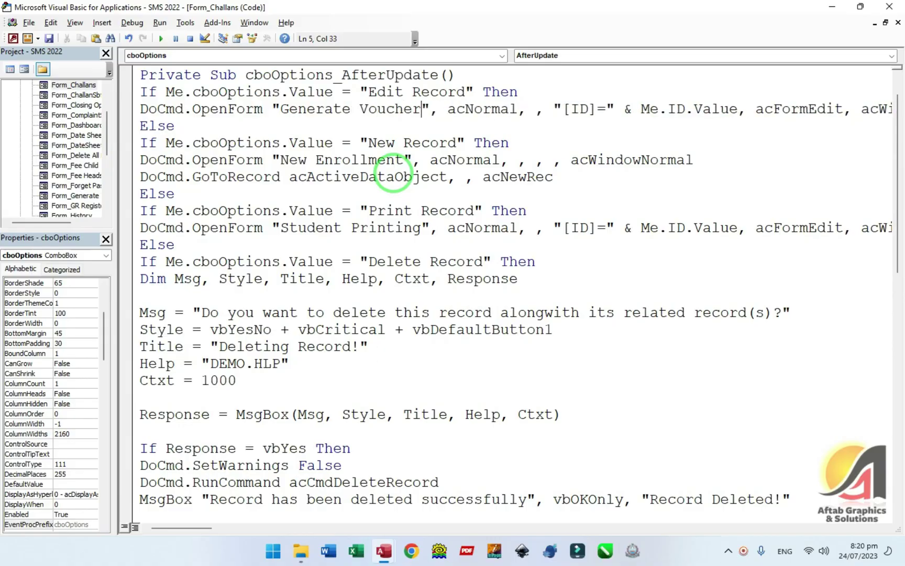
# - Change the Edit Record filter from Me.ID to Me.MainID
pyautogui.hotkey('alt', 'F11')
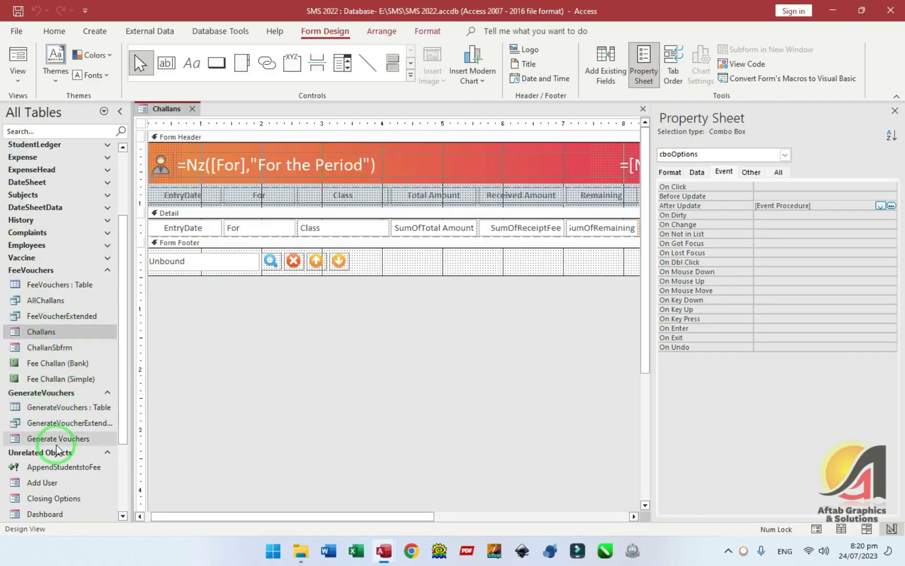
pyautogui.hotkey('alt', 'F11')
pyautogui.press('Right')
pyautogui.press('Right')
pyautogui.press('Right')
pyautogui.press('Right')
pyautogui.press('Right')
pyautogui.press('Right')
pyautogui.press('Right')
pyautogui.press('Right')
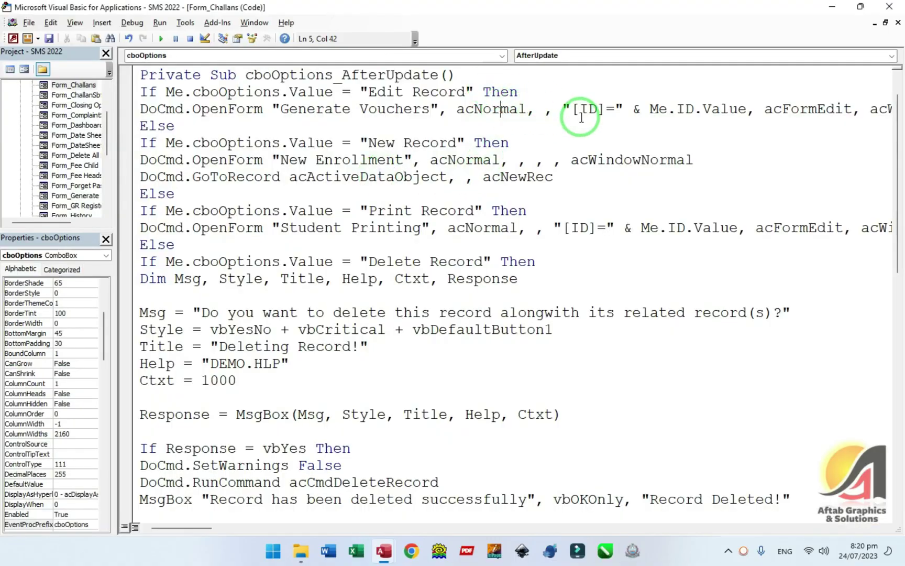
pyautogui.click(668, 109)
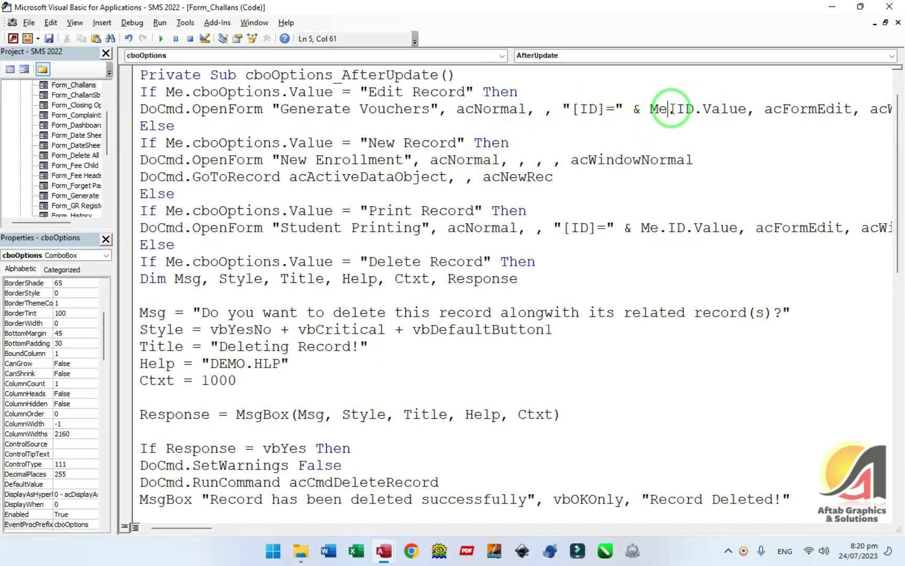
pyautogui.write('.')
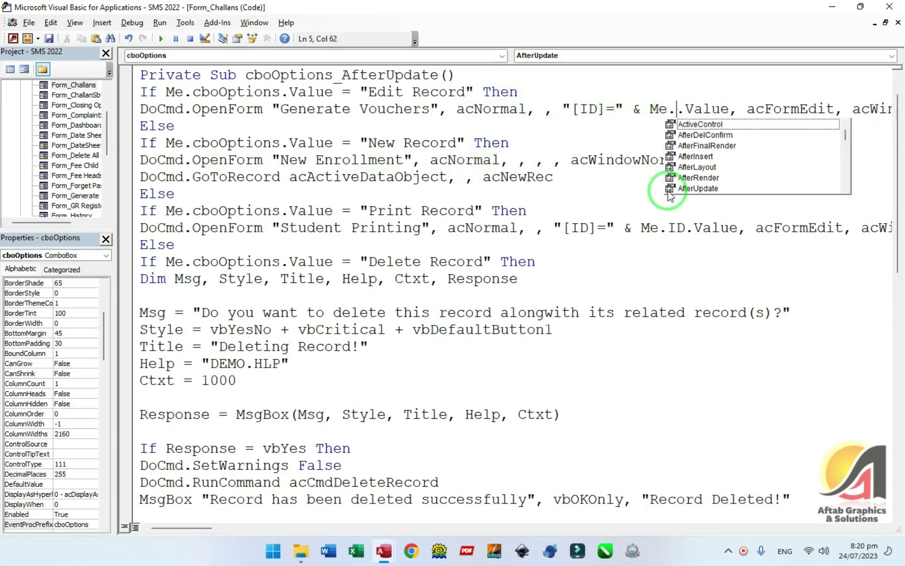
pyautogui.write('main')
pyautogui.press('Tab')
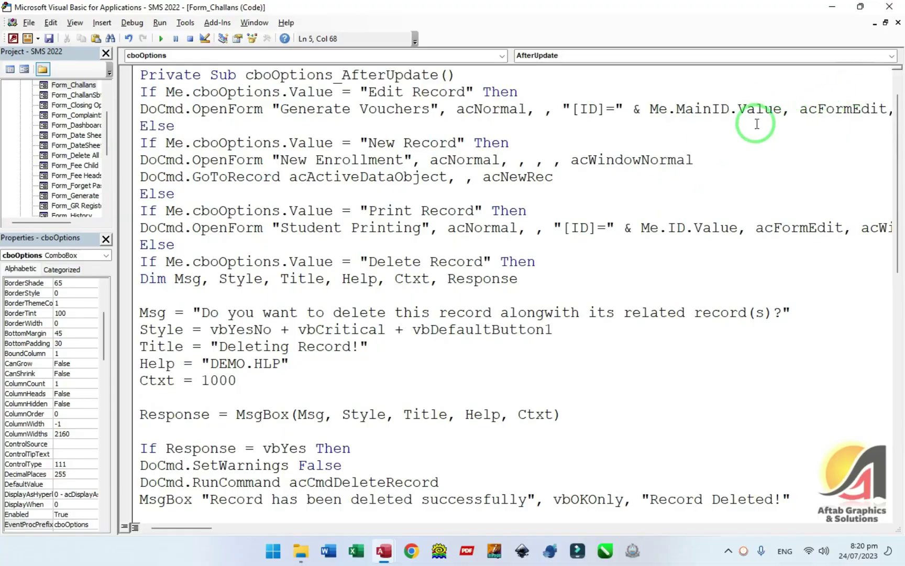
pyautogui.moveTo(711, 110)
pyautogui.mouseDown()
pyautogui.moveTo(859, 108)
pyautogui.moveTo(770, 115)
pyautogui.moveTo(615, 109)
pyautogui.moveTo(713, 109)
pyautogui.mouseUp()
# - Change the New Record branch to open 'Generate Vouchers' instead of New Enrollment
pyautogui.click(371, 121)
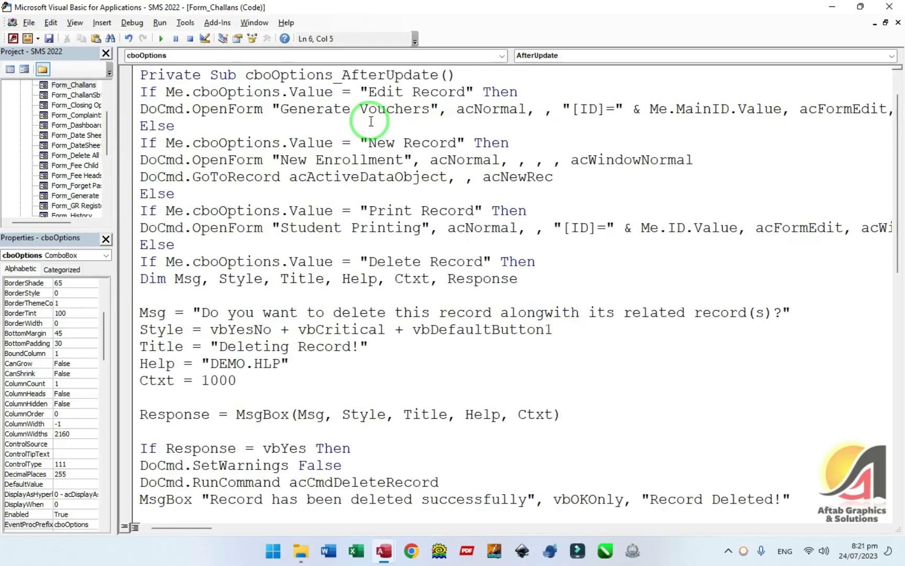
pyautogui.doubleClick(377, 143)
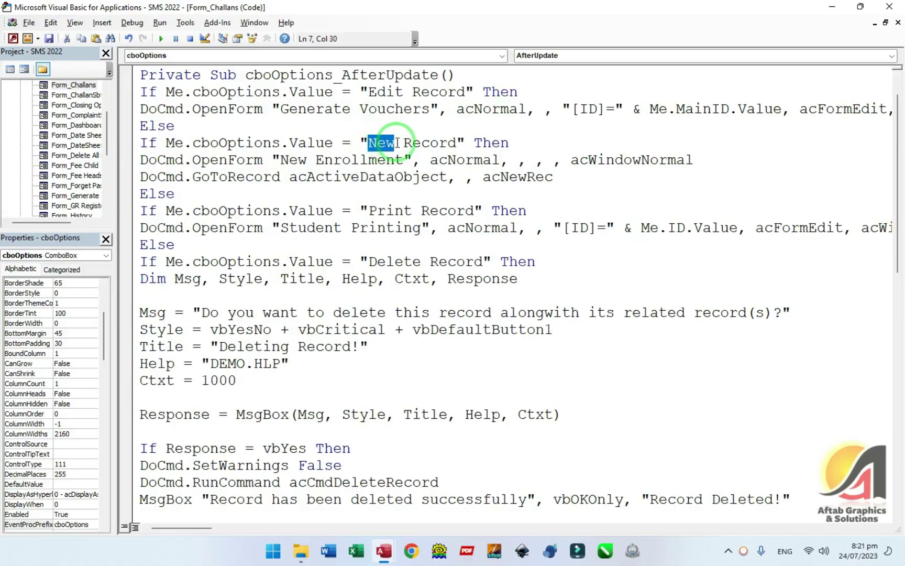
pyautogui.moveTo(283, 160); pyautogui.dragTo(414, 187)
pyautogui.write('Generat')
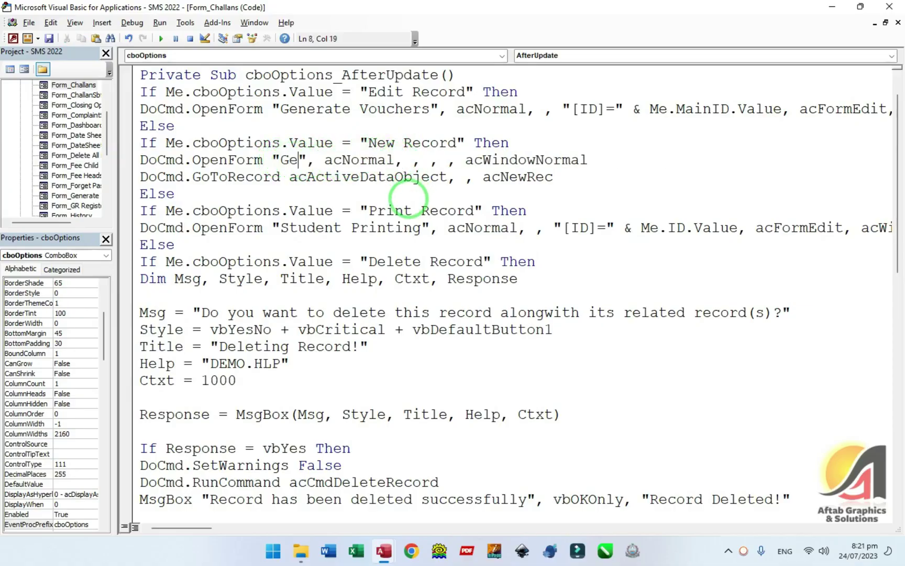
pyautogui.press('BackSpace')
pyautogui.press('BackSpace')
pyautogui.press('BackSpace')
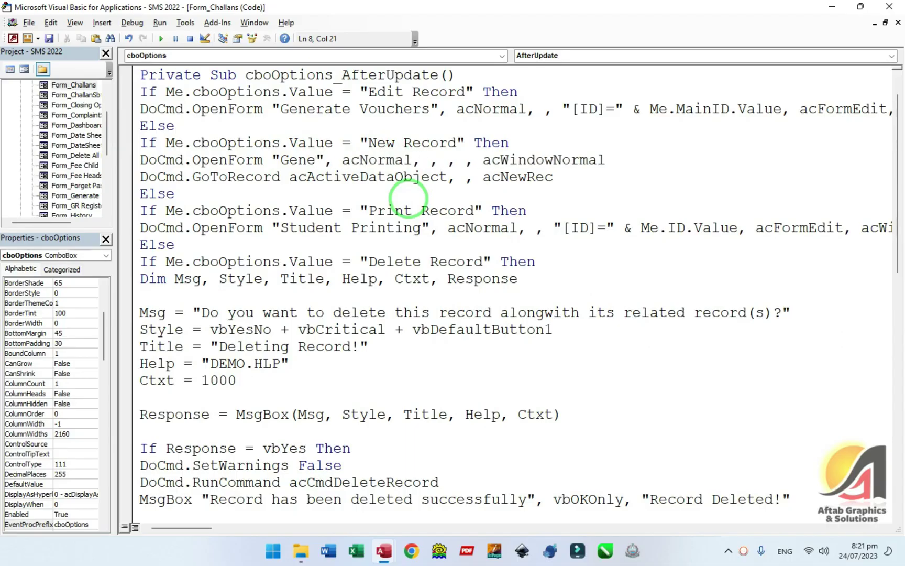
pyautogui.write('rate Vouchers')
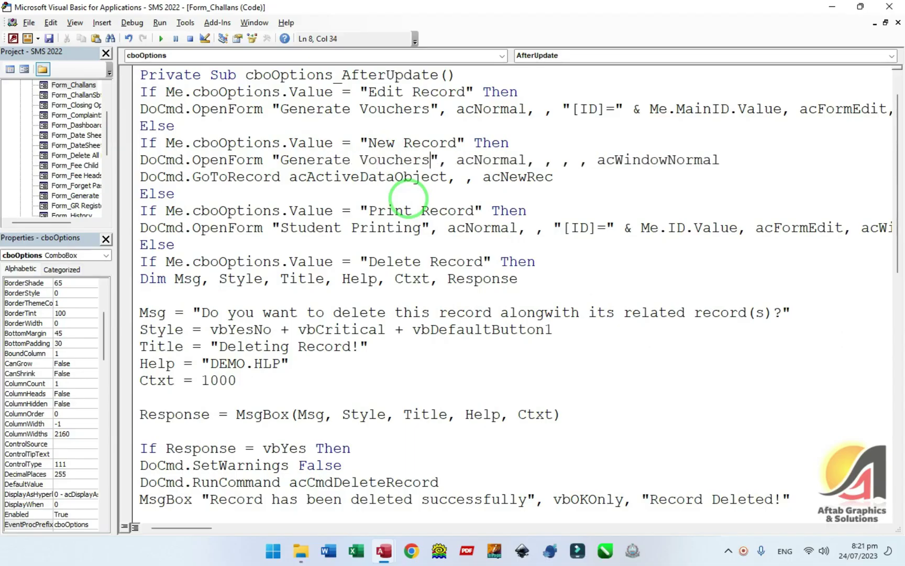
# - Review the new-record arguments and the Print Record branch, then return to Access
pyautogui.doubleClick(490, 160)
pyautogui.moveTo(282, 176); pyautogui.dragTo(563, 179)
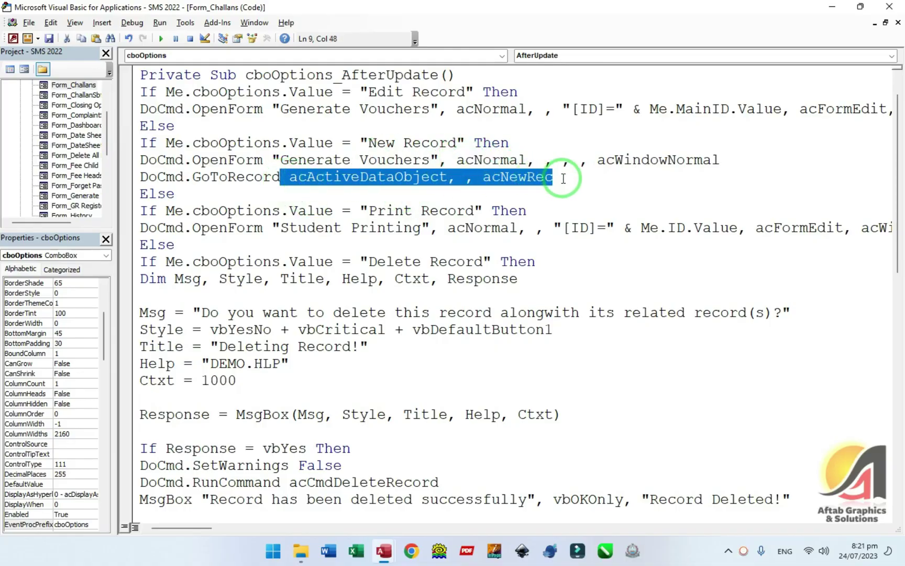
pyautogui.scroll(-1, 526, 187)
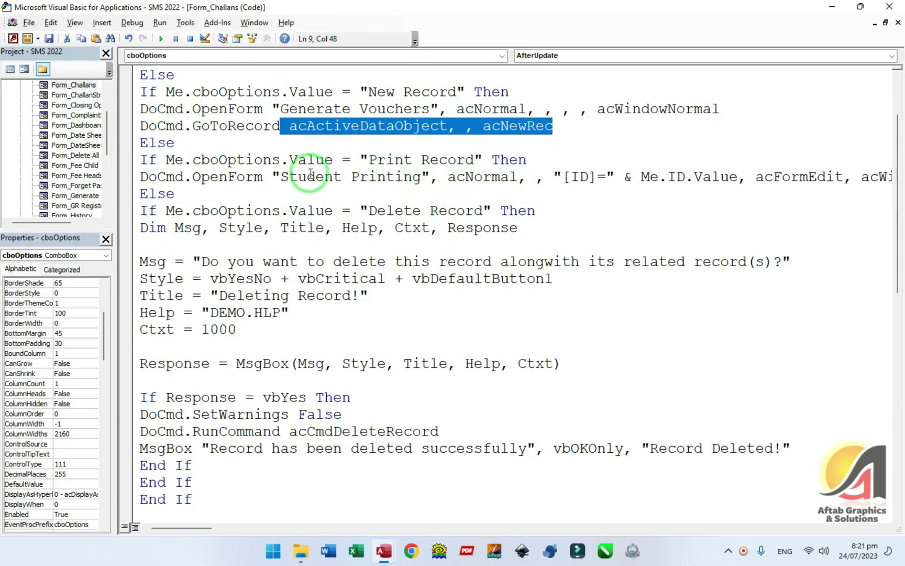
pyautogui.moveTo(369, 160); pyautogui.dragTo(514, 161)
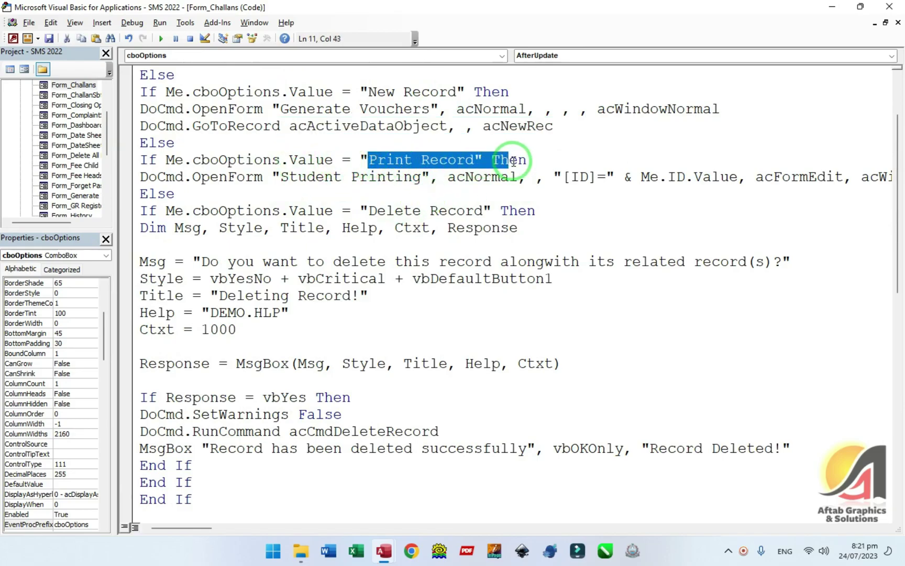
pyautogui.click(352, 178)
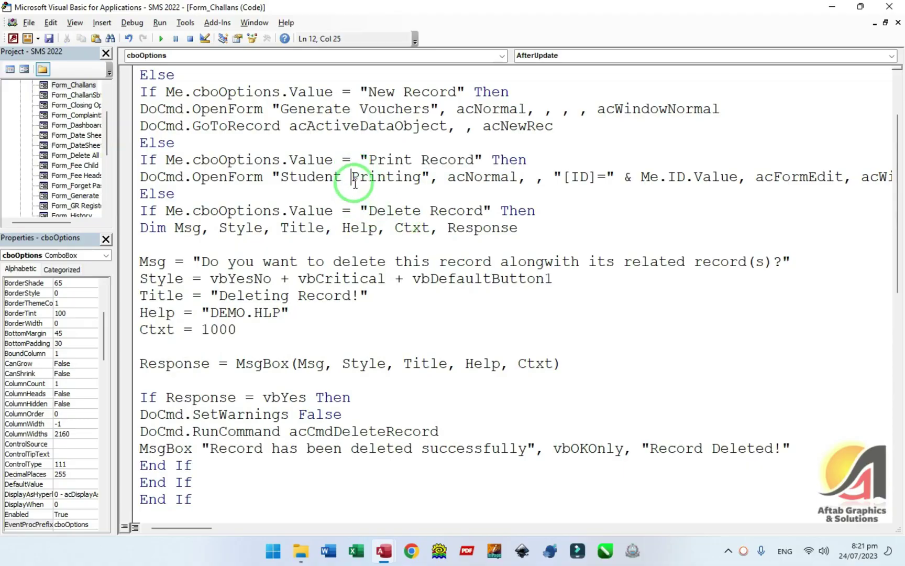
pyautogui.hotkey('alt', 'F11')
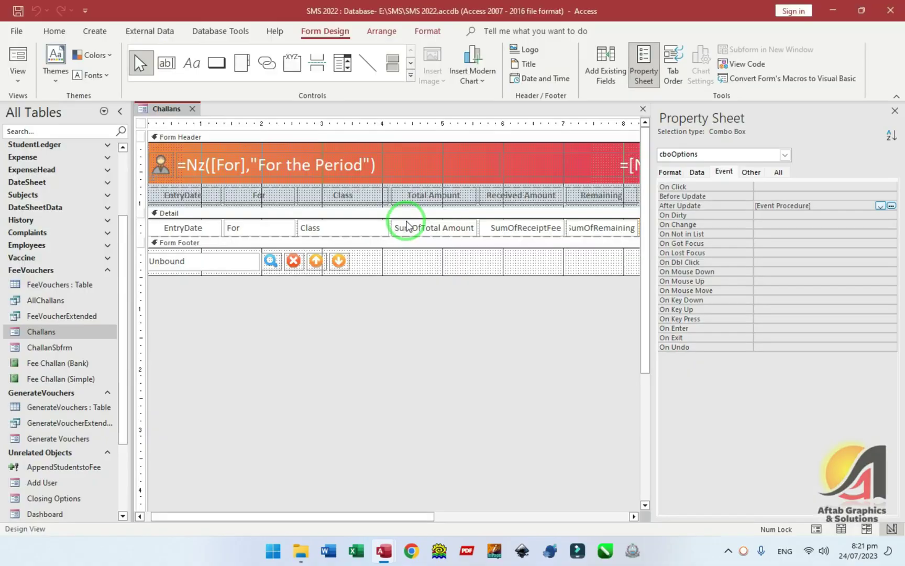
# - Copy the print and export code from Generate Vouchers' cboOptions After Update handler
pyautogui.doubleClick(63, 439)
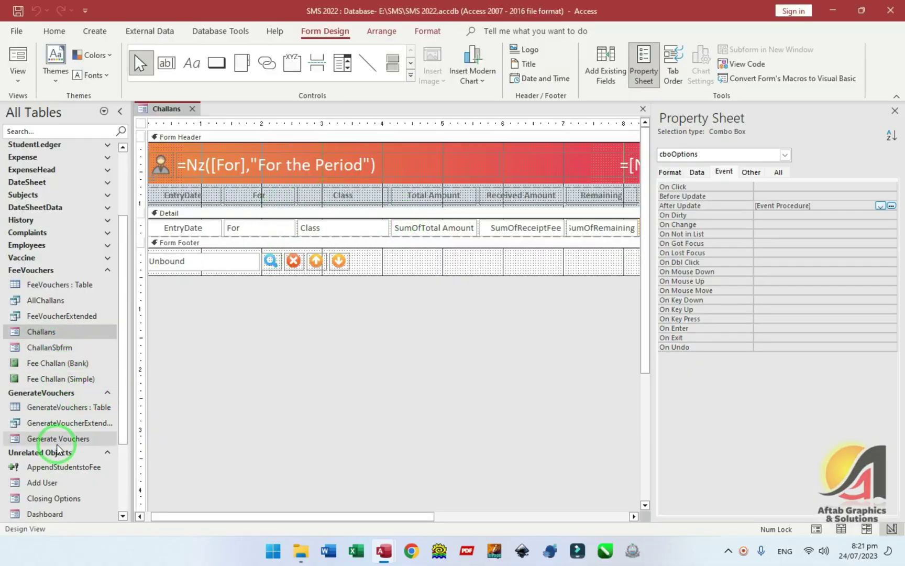
pyautogui.click(348, 202)
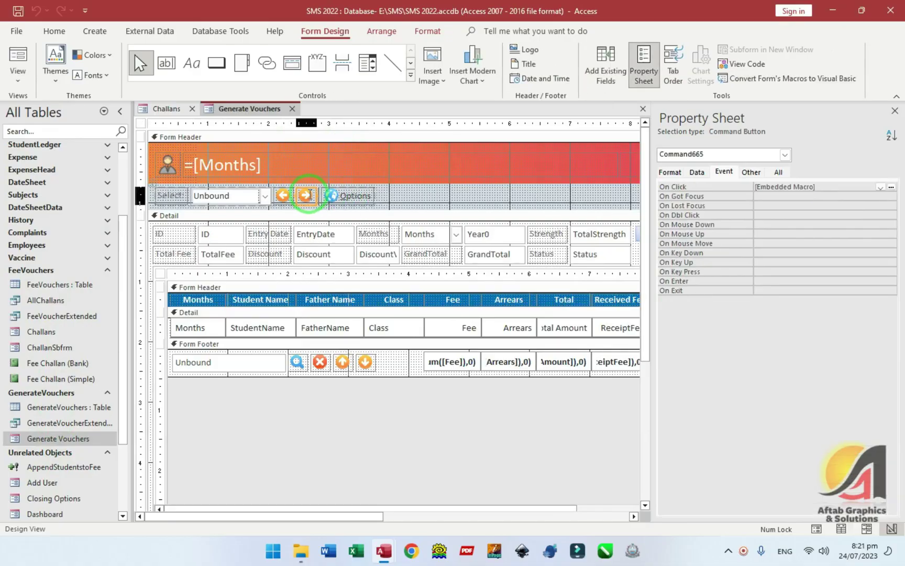
pyautogui.click(892, 210)
pyautogui.moveTo(147, 91); pyautogui.dragTo(742, 108)
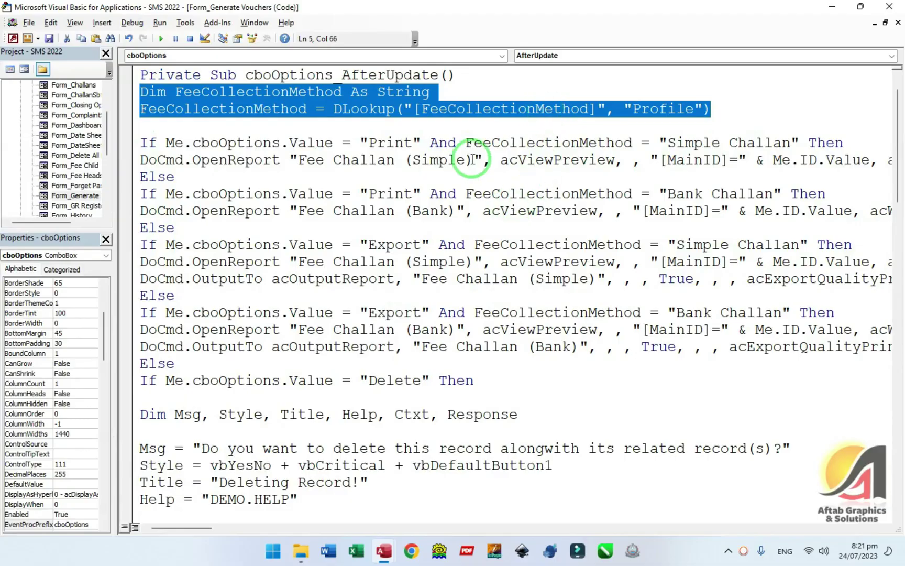
pyautogui.click(139, 96)
pyautogui.moveTo(143, 92); pyautogui.dragTo(870, 210)
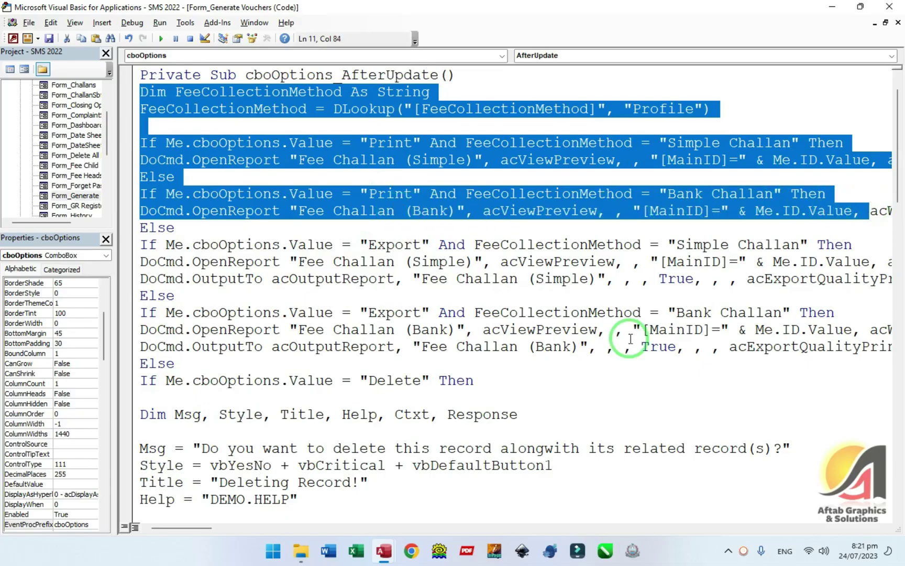
pyautogui.hotkey('shift', 'End')
pyautogui.hotkey('shift', 'Down')
pyautogui.hotkey('shift', 'Down')
pyautogui.hotkey('shift', 'Down')
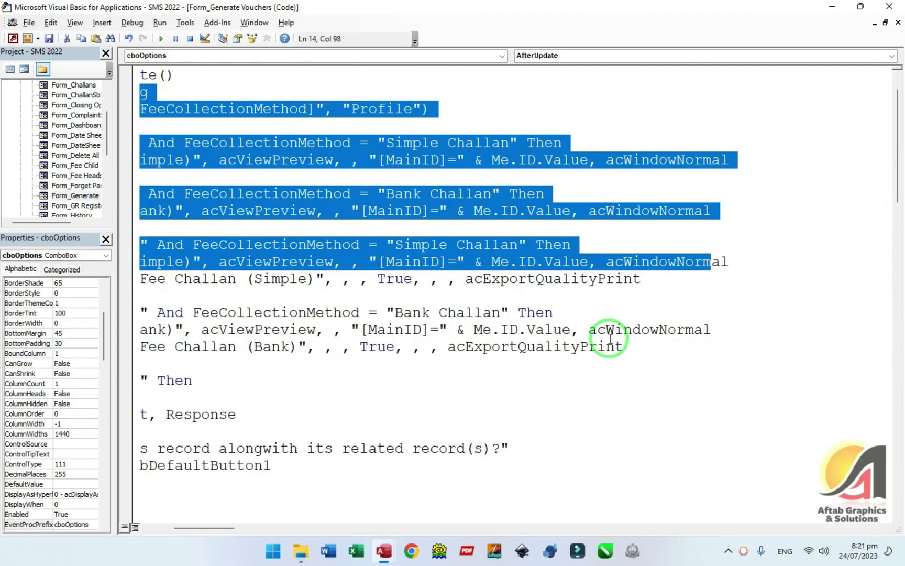
pyautogui.hotkey('shift', 'Down')
pyautogui.hotkey('shift', 'Down')
pyautogui.hotkey('shift', 'Down')
pyautogui.hotkey('shift', 'Down')
pyautogui.hotkey('shift', 'Down')
pyautogui.hotkey('shift', 'Down')
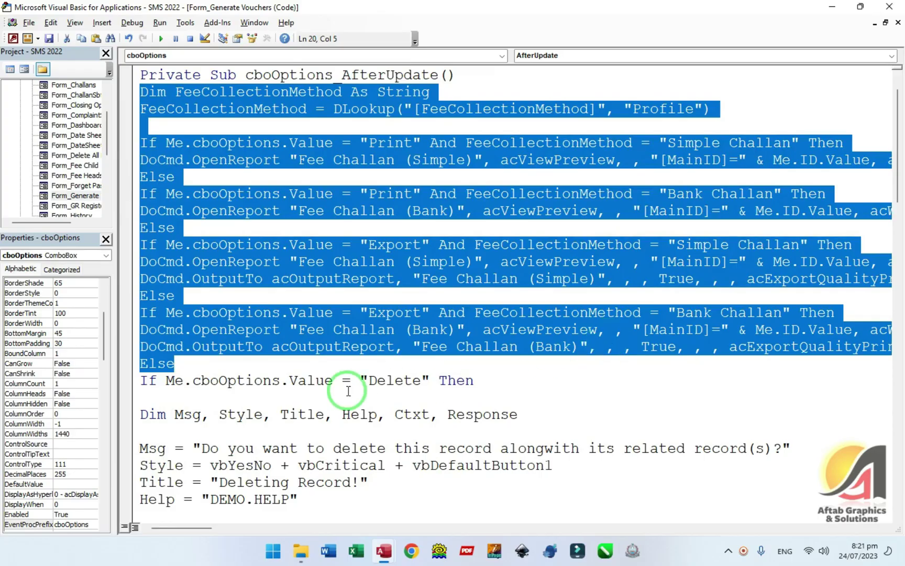
pyautogui.rightClick(261, 178)
pyautogui.click(272, 194)
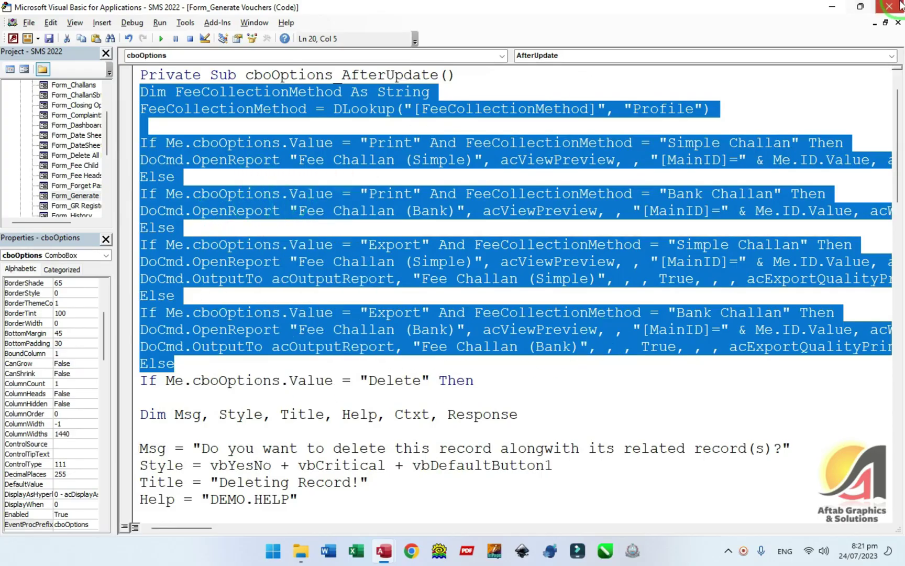
# - Close Generate Vouchers saving its design, and reopen the Challans Options After Update code
pyautogui.hotkey('alt', 'F11')
pyautogui.click(167, 109)
pyautogui.click(293, 108)
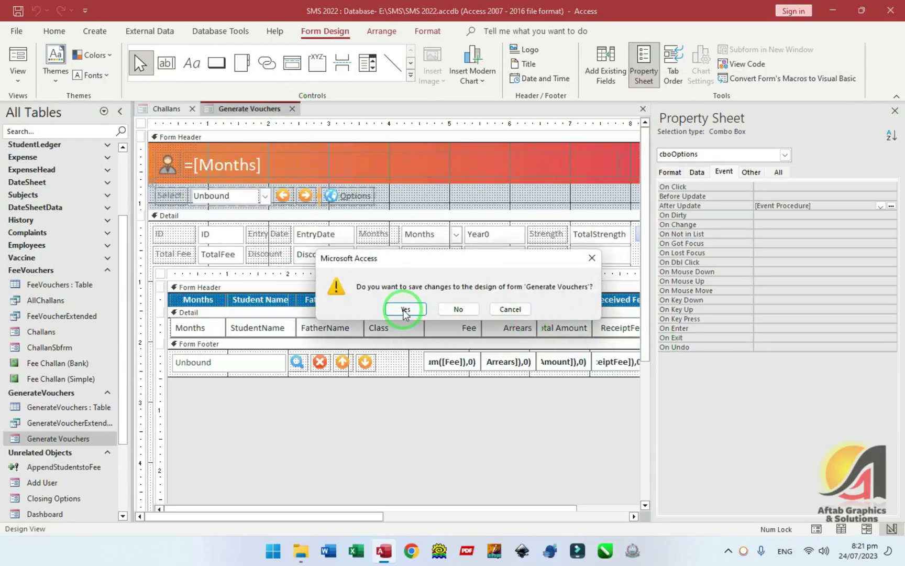
pyautogui.click(406, 310)
pyautogui.press('F4')
pyautogui.click(650, 229)
pyautogui.press('F4')
pyautogui.click(807, 205)
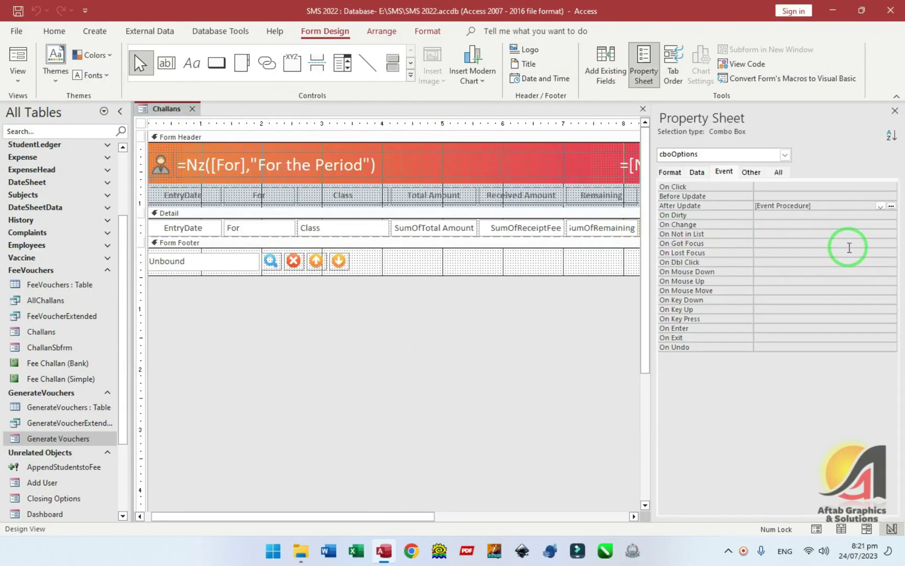
pyautogui.click(892, 206)
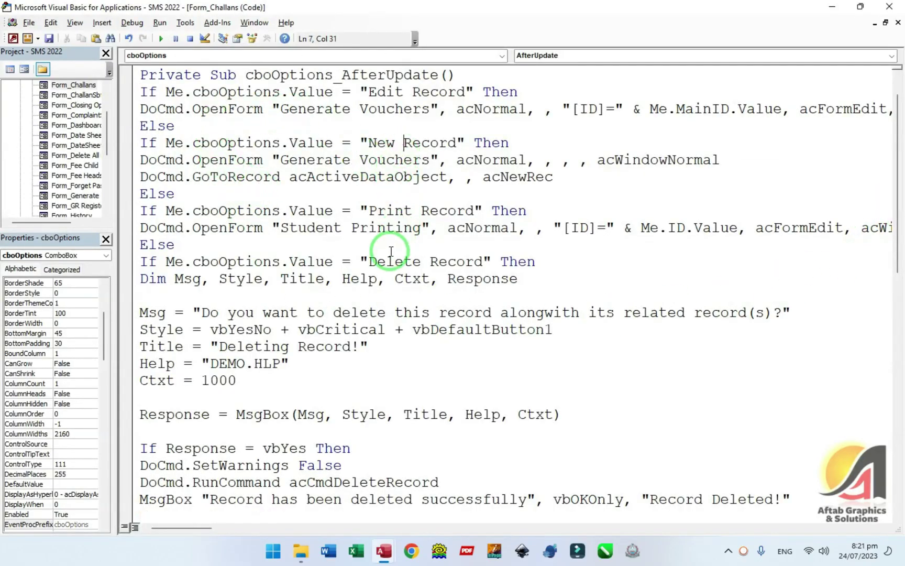
# - Paste the copied fee challan print and export code above the Print Record branch
pyautogui.moveTo(343, 210); pyautogui.dragTo(461, 210)
pyautogui.click(316, 216)
pyautogui.press('Home')
pyautogui.press('Return')
pyautogui.press('Return')
pyautogui.press('Return')
pyautogui.press('Return')
pyautogui.press('Return')
pyautogui.press('Return')
pyautogui.press('Return')
pyautogui.press('Return')
pyautogui.press('Return')
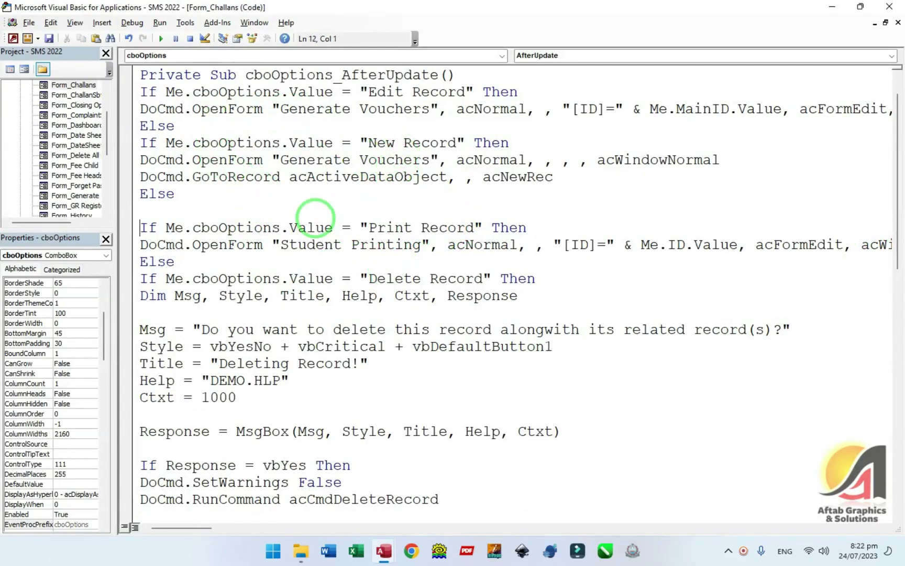
pyautogui.press('Up')
pyautogui.hotkey('ctrl', 'v')
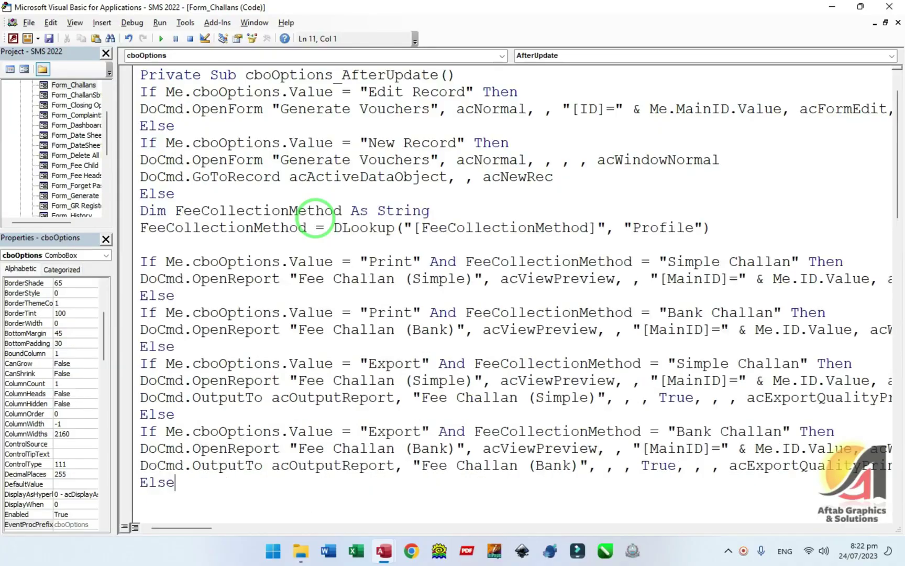
pyautogui.click(166, 211)
pyautogui.press('Home')
pyautogui.press('Return')
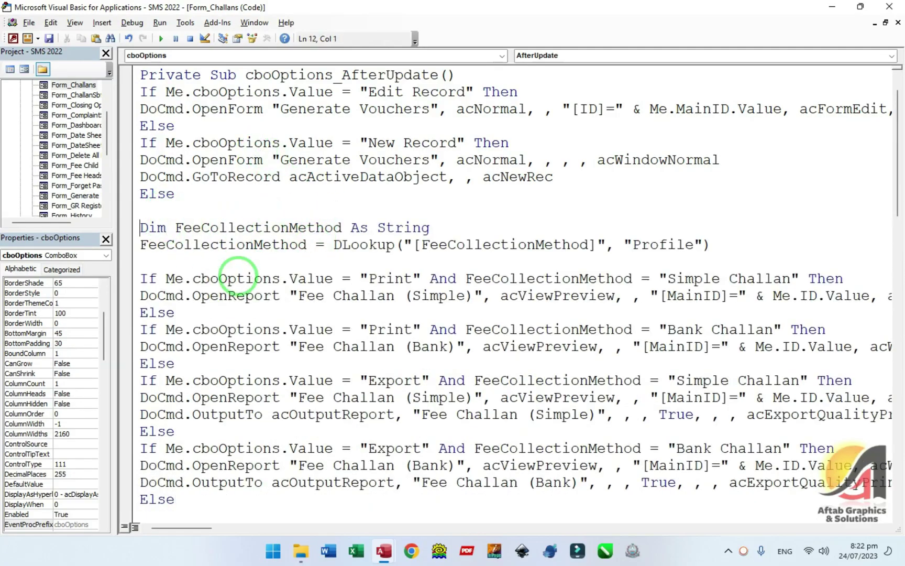
# - Change Me.ID to Me.MainID in the Simple and Bank print and export report lines
pyautogui.moveTo(201, 228); pyautogui.dragTo(423, 246)
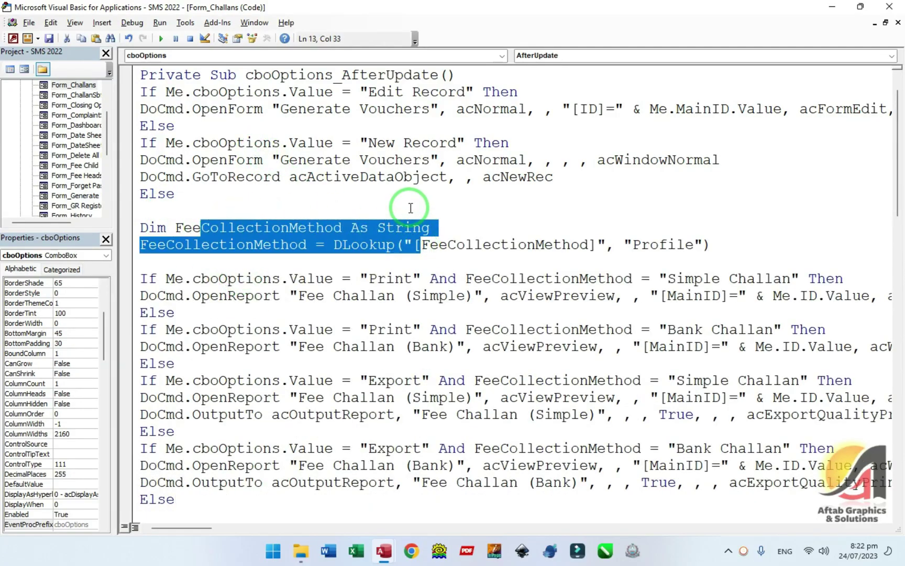
pyautogui.scroll(-1, 411, 208)
pyautogui.moveTo(363, 227); pyautogui.dragTo(422, 228)
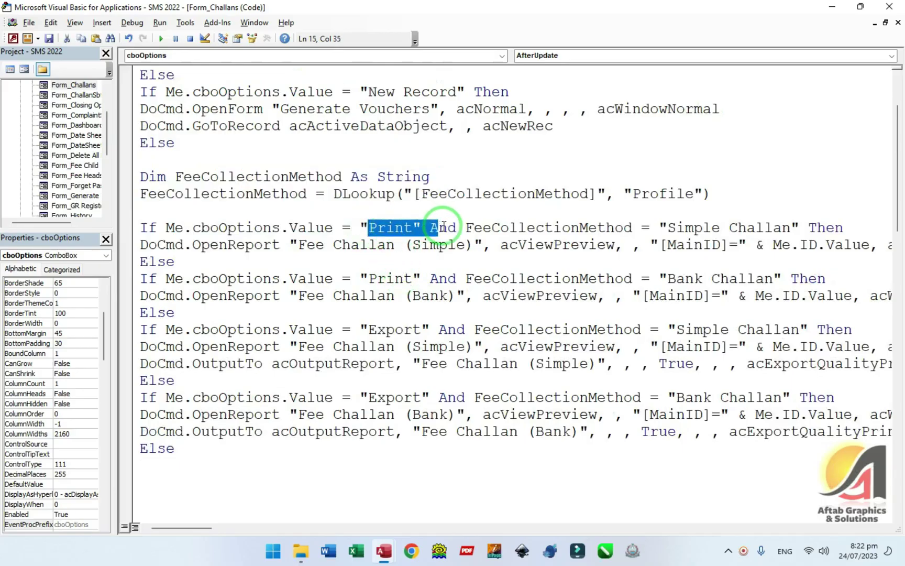
pyautogui.click(492, 230)
pyautogui.moveTo(494, 228); pyautogui.dragTo(789, 223)
pyautogui.moveTo(306, 245); pyautogui.dragTo(423, 245)
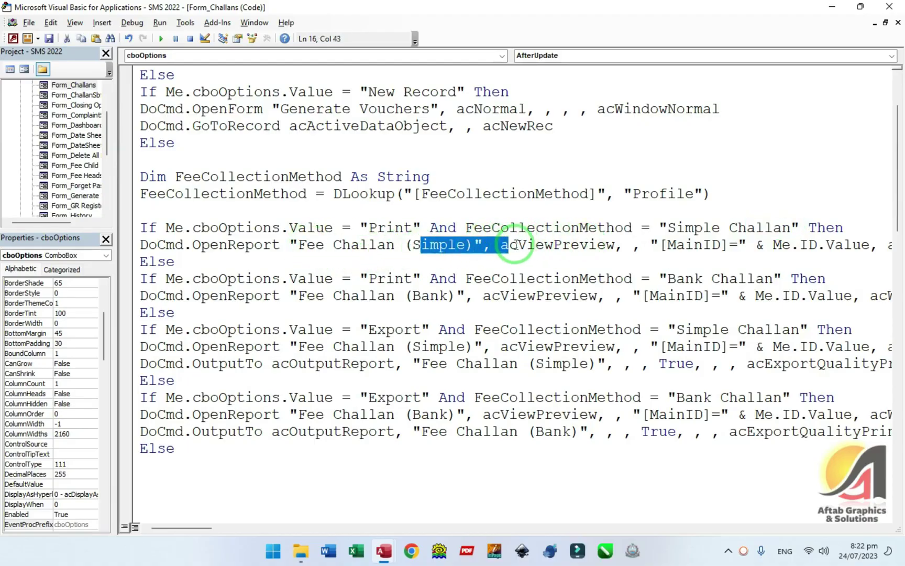
pyautogui.moveTo(668, 245); pyautogui.dragTo(721, 244)
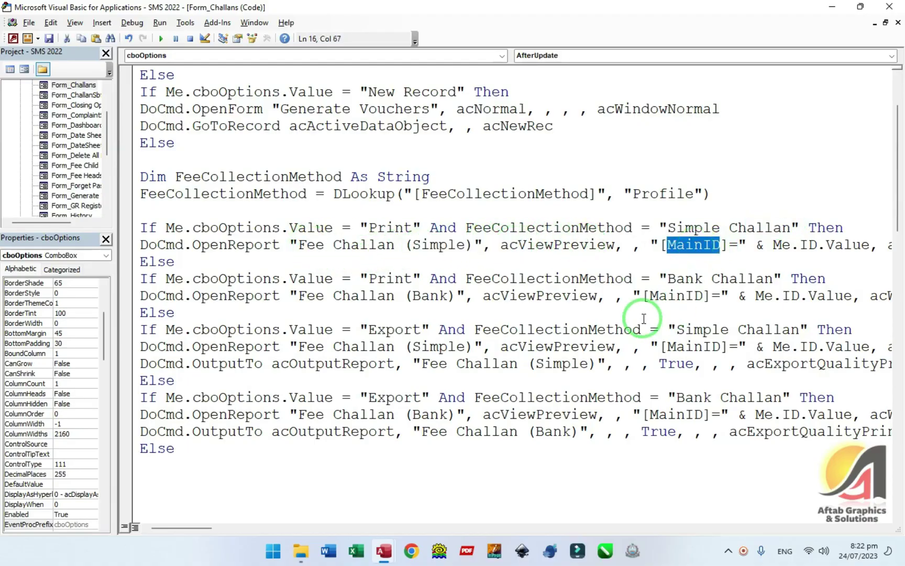
pyautogui.click(800, 245)
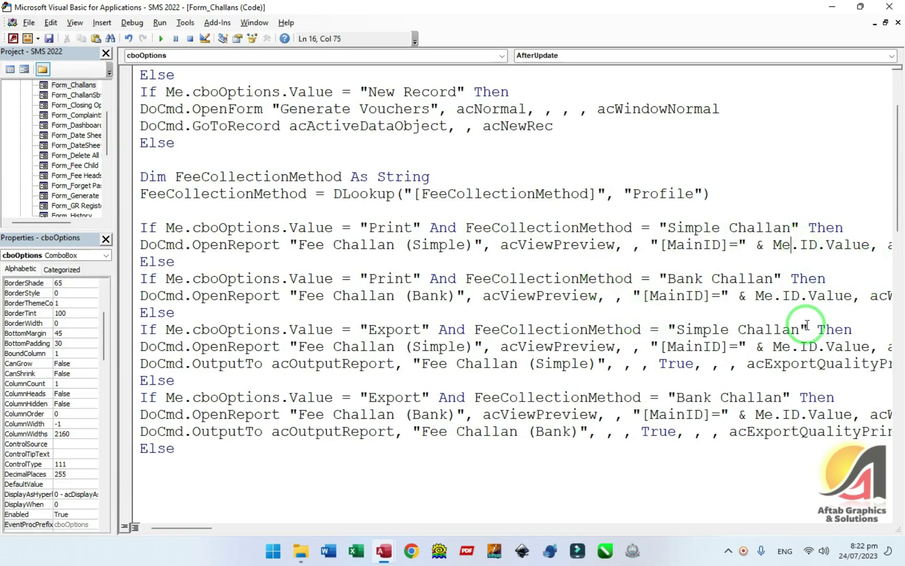
pyautogui.write('.main')
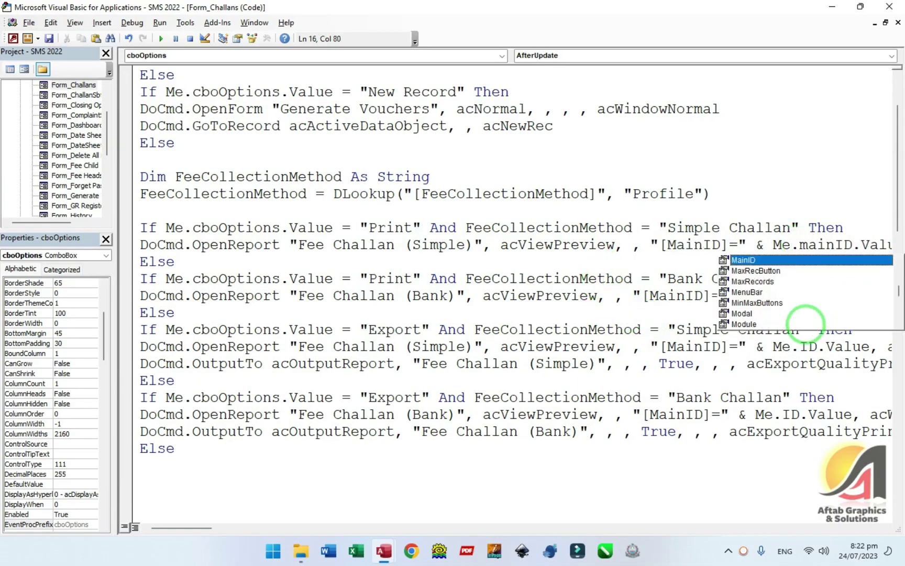
pyautogui.press('Tab')
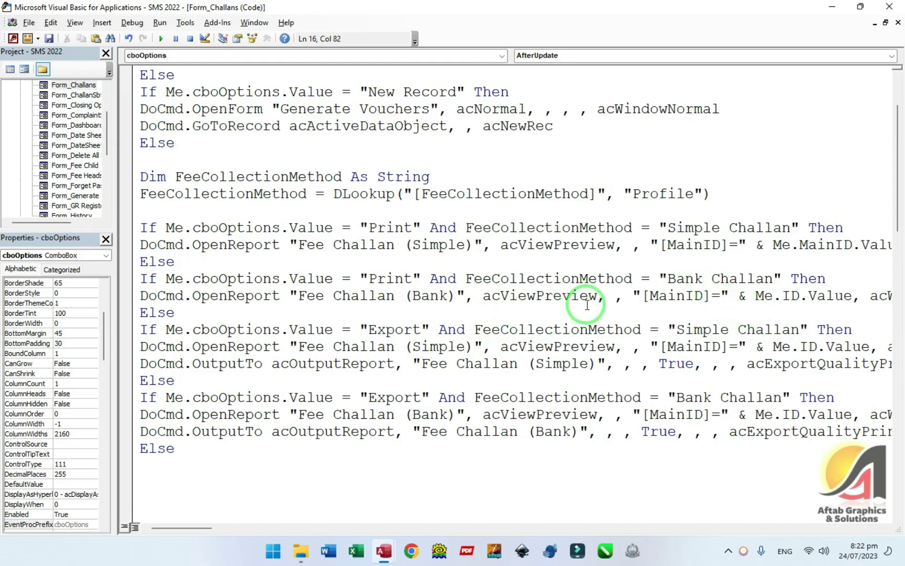
pyautogui.click(786, 302)
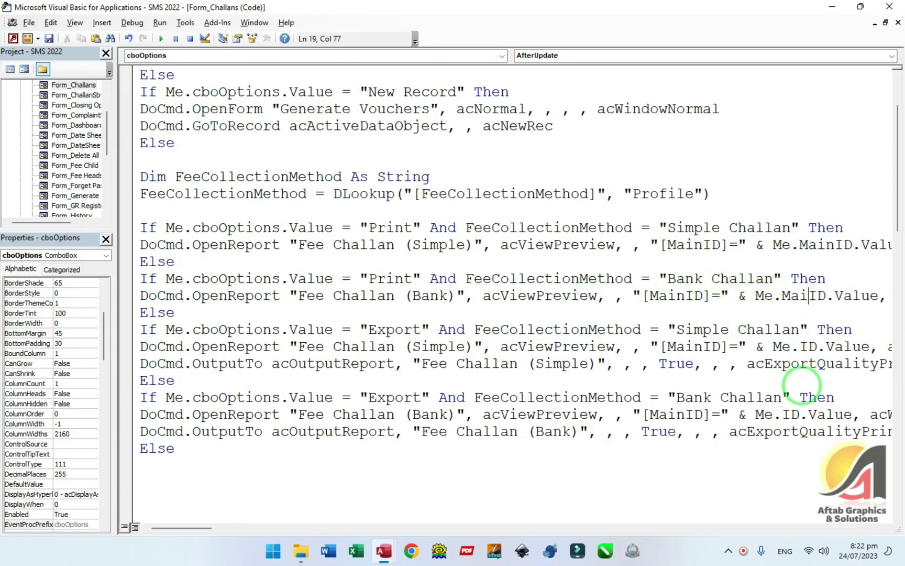
pyautogui.moveTo(394, 329); pyautogui.dragTo(508, 329)
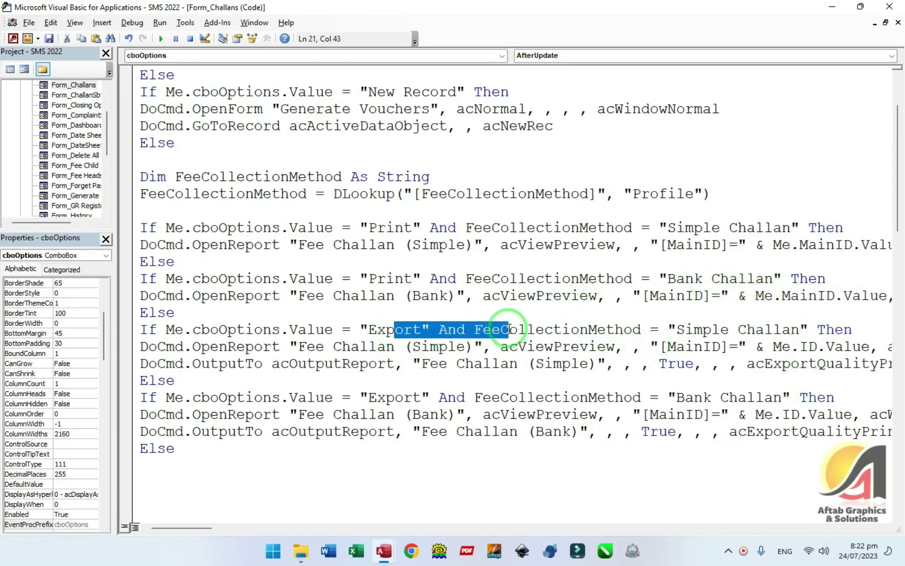
pyautogui.click(801, 347)
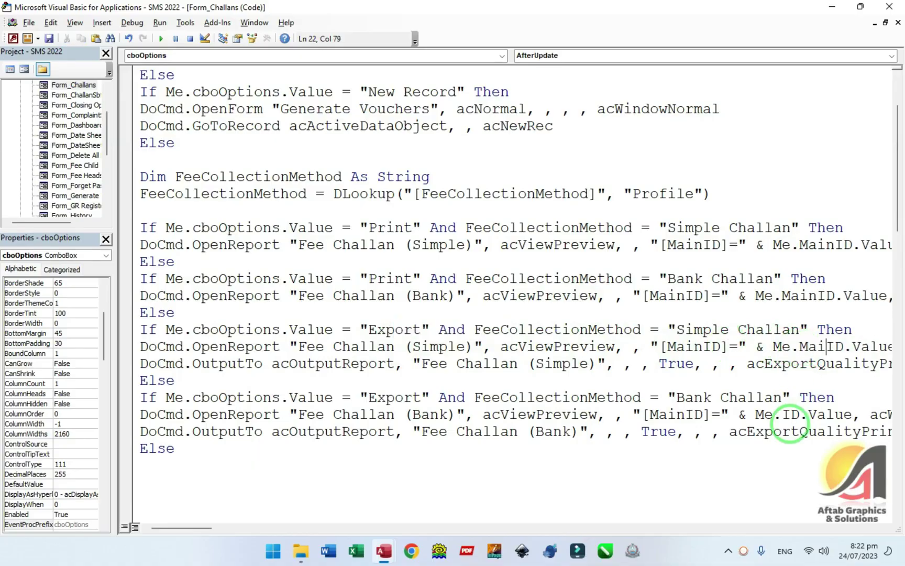
pyautogui.click(787, 417)
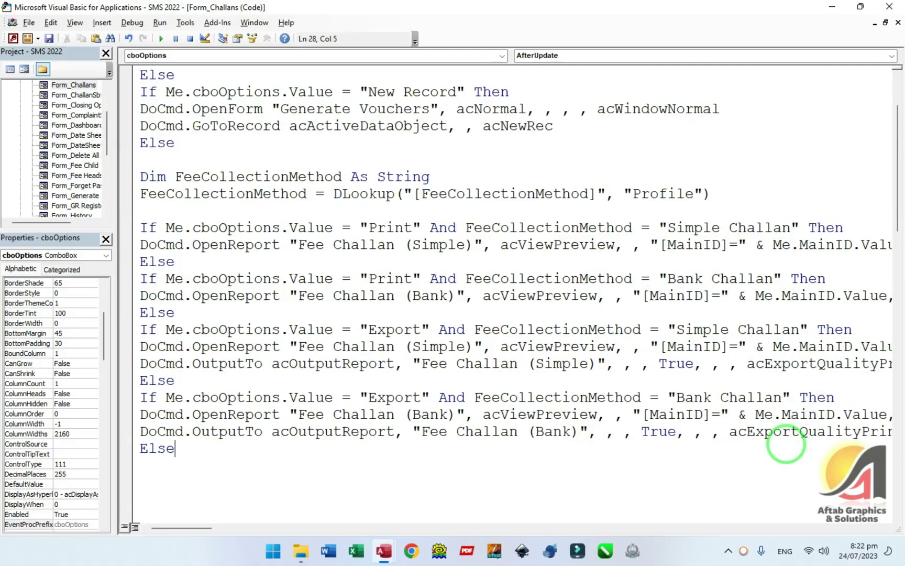
# - Delete the old Print Record branch and its leftover blank lines
pyautogui.scroll(-2, 679, 450)
pyautogui.click(267, 375)
pyautogui.scroll(-3, 308, 275)
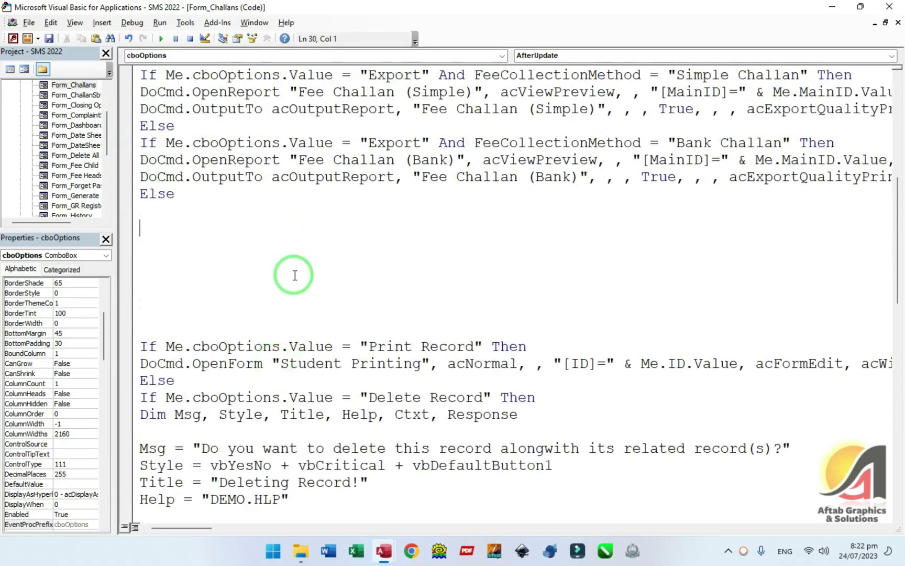
pyautogui.moveTo(162, 212); pyautogui.dragTo(492, 371)
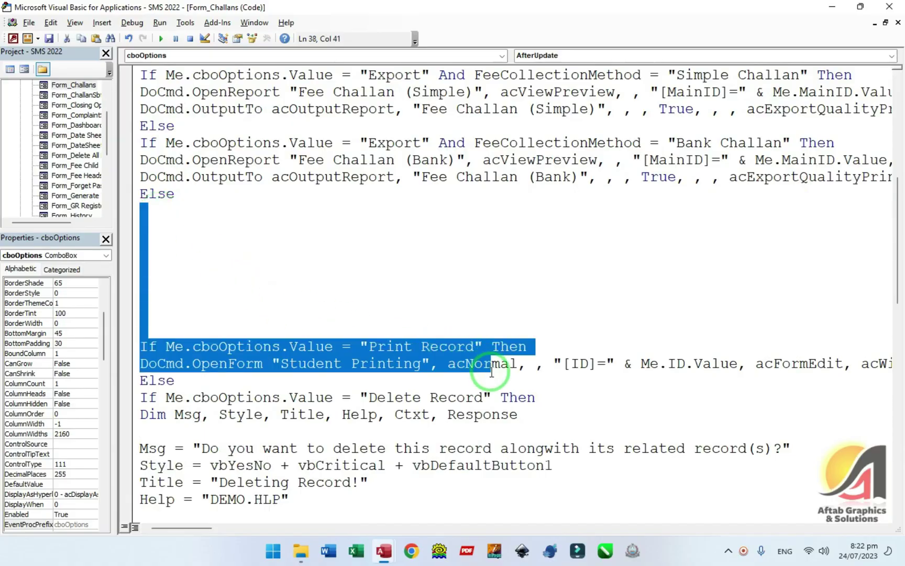
pyautogui.press('Delete')
pyautogui.hotkey('shift', 'End')
pyautogui.press('Delete')
pyautogui.press('Delete')
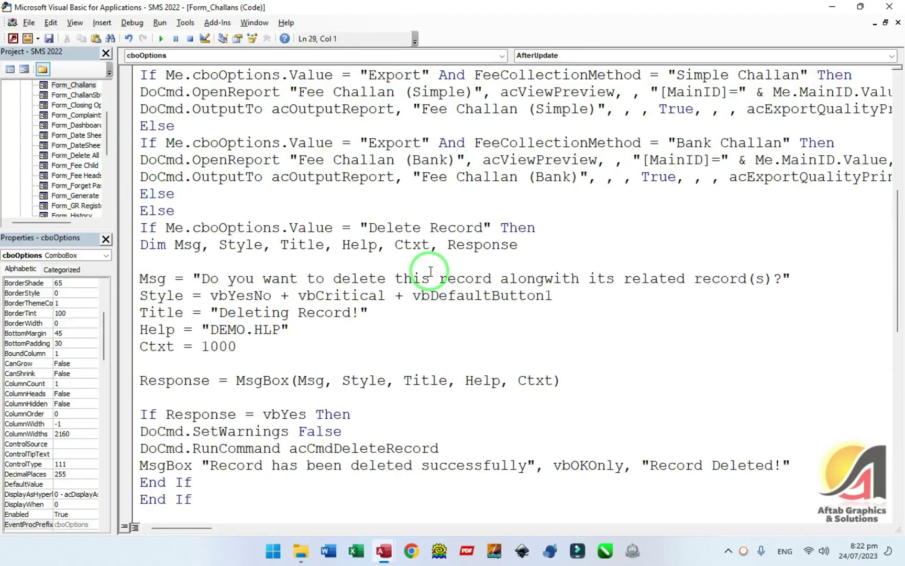
pyautogui.press('Delete')
# - Delete the Delete Record branch with its confirmation message, then close the VBA editor
pyautogui.click(413, 263)
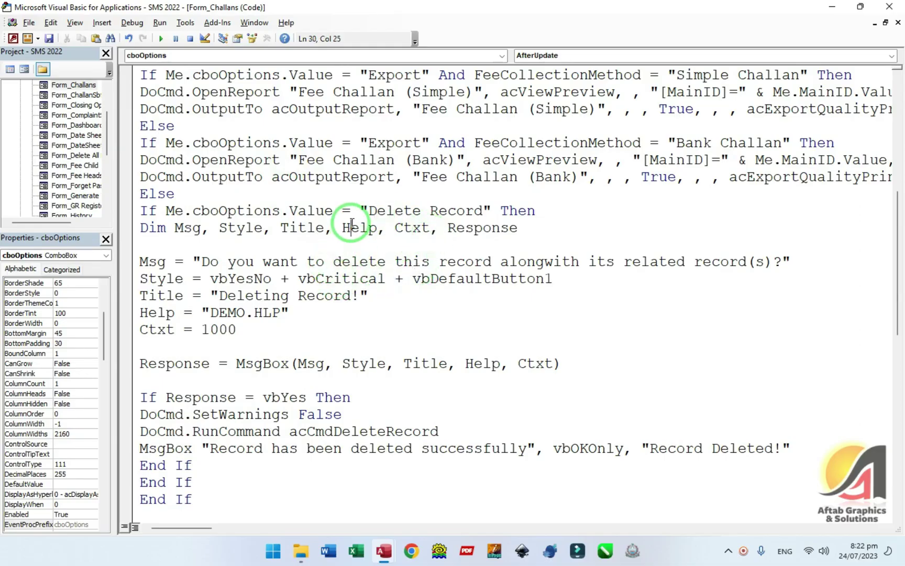
pyautogui.moveTo(350, 228); pyautogui.dragTo(443, 263)
pyautogui.click(368, 264)
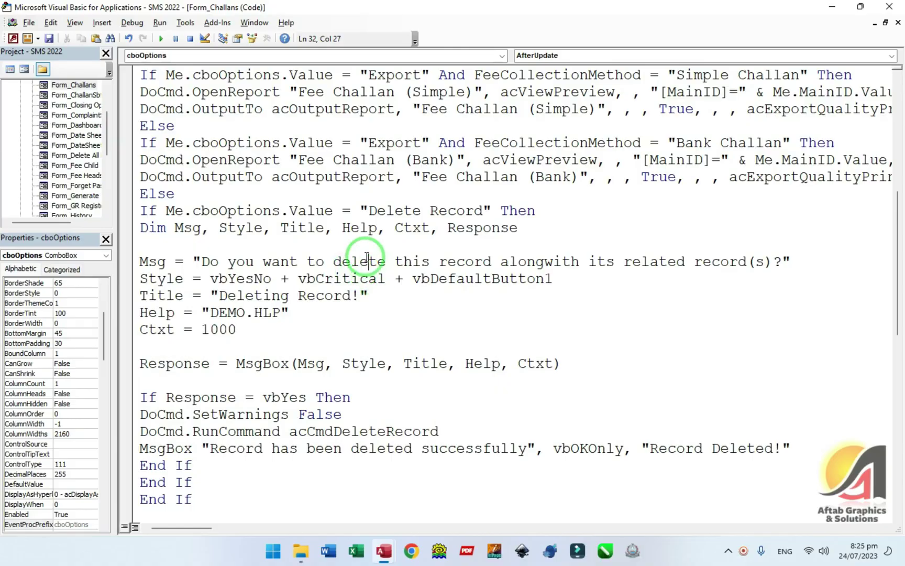
pyautogui.click(237, 262)
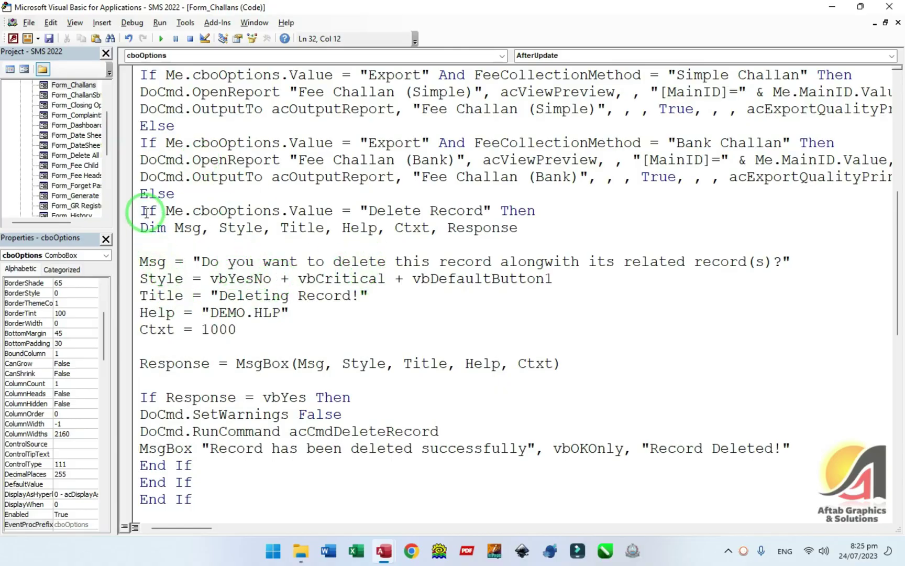
pyautogui.moveTo(142, 195); pyautogui.dragTo(259, 454)
pyautogui.hotkey('shift', 'End')
pyautogui.press('Delete')
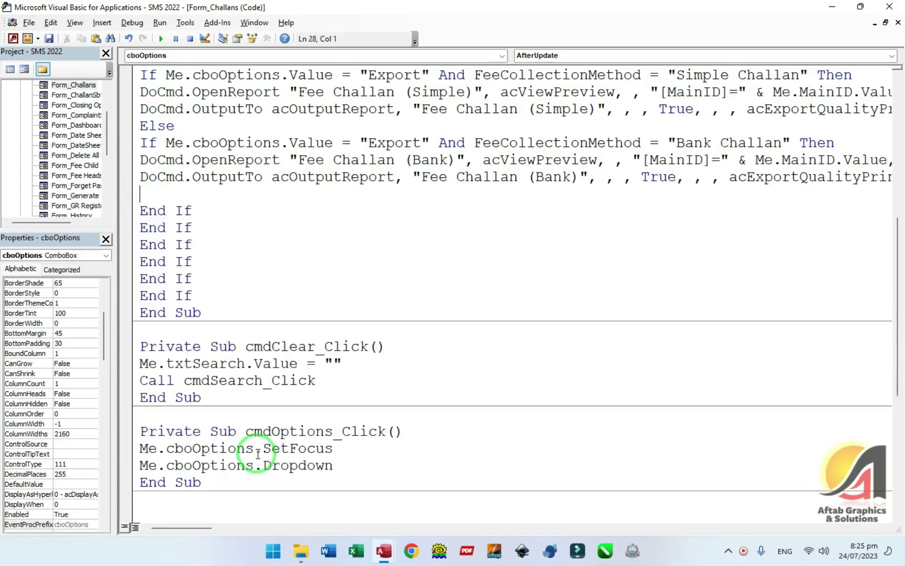
pyautogui.press('Delete')
pyautogui.click(889, 7)
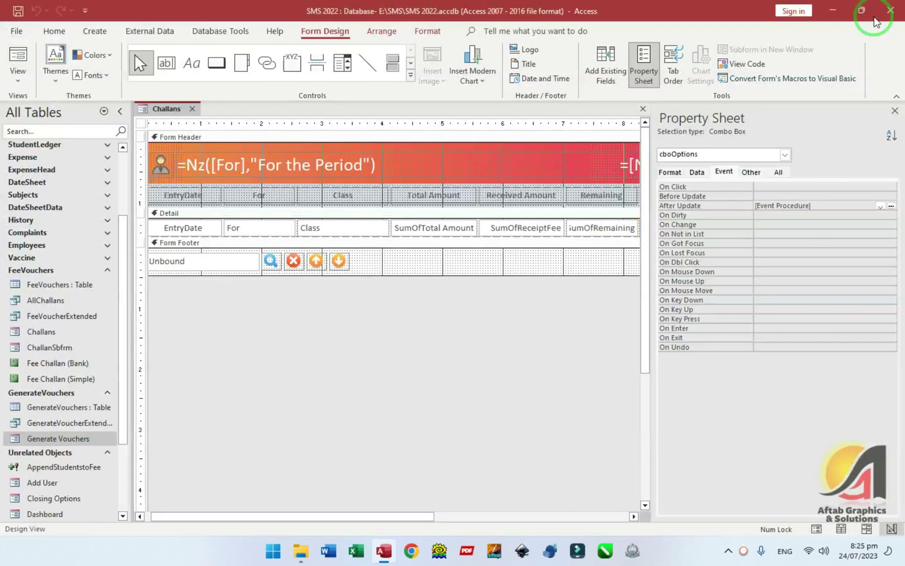
# - Run the form and verify editing the Jul and Aug challans opens Generate Vouchers
pyautogui.press('F5')
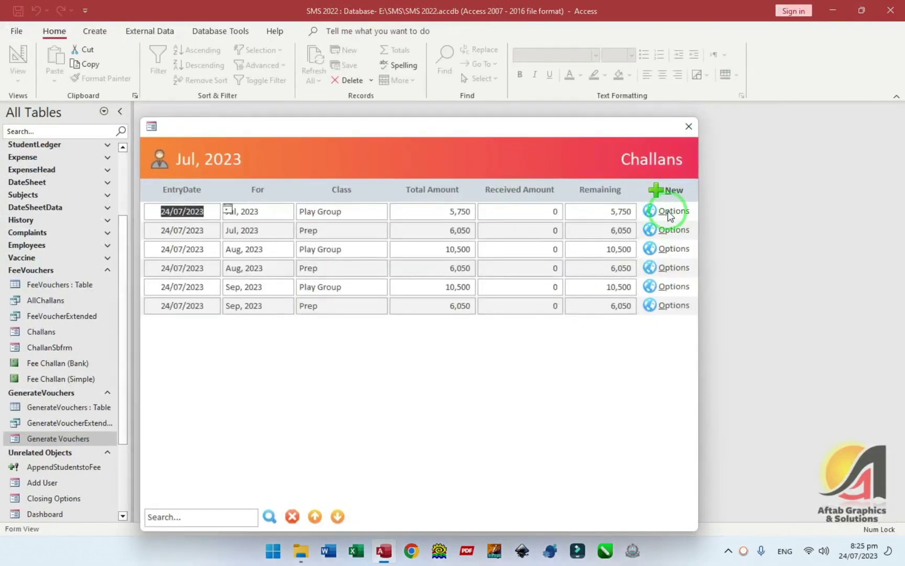
pyautogui.click(670, 215)
pyautogui.click(698, 224)
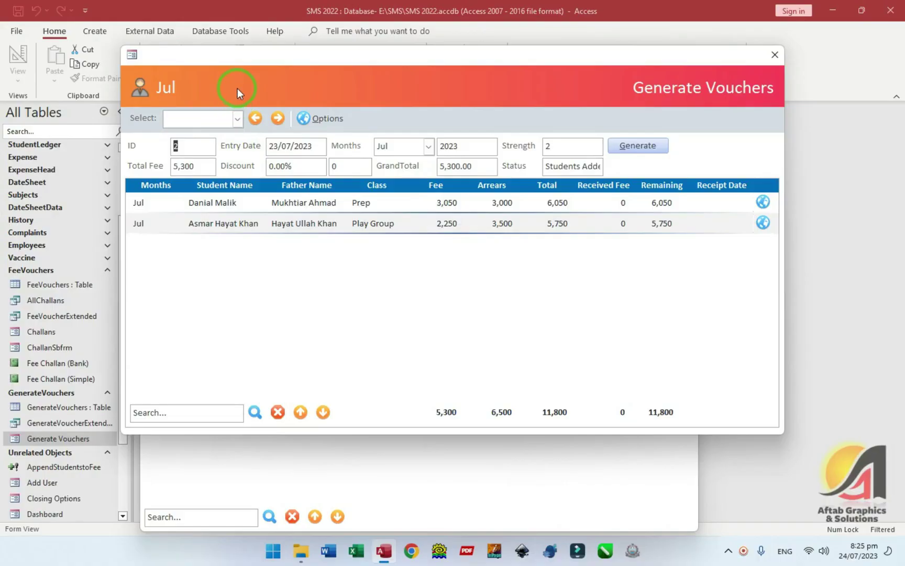
pyautogui.click(775, 54)
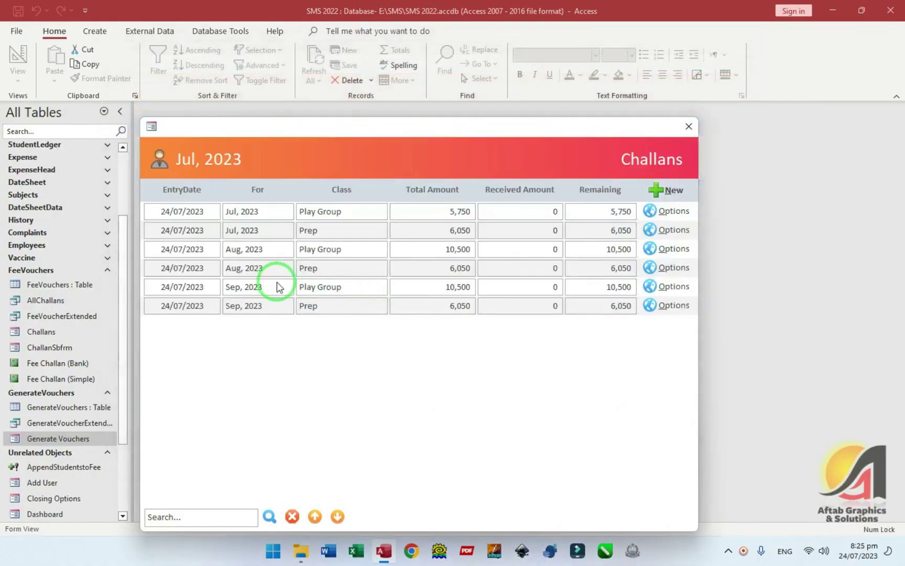
pyautogui.click(674, 250)
pyautogui.click(663, 265)
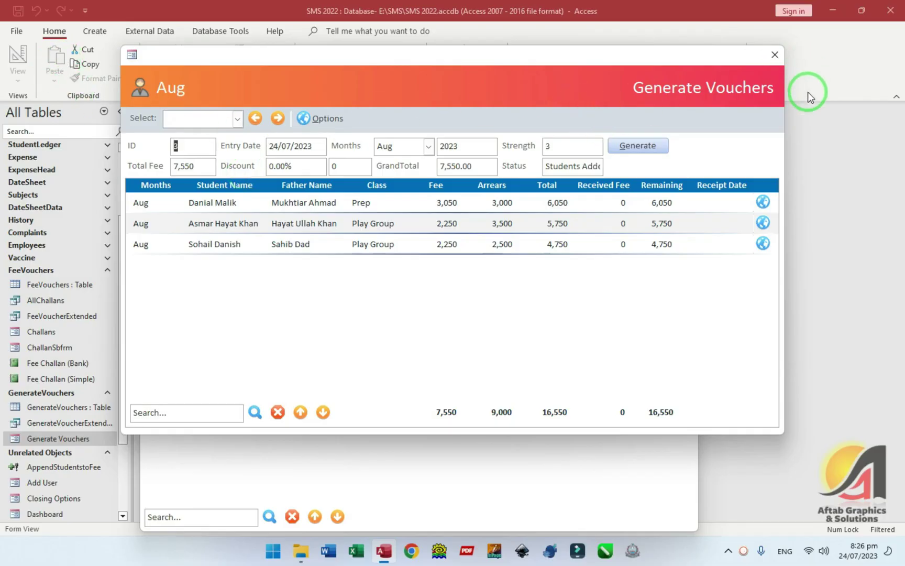
pyautogui.click(302, 119)
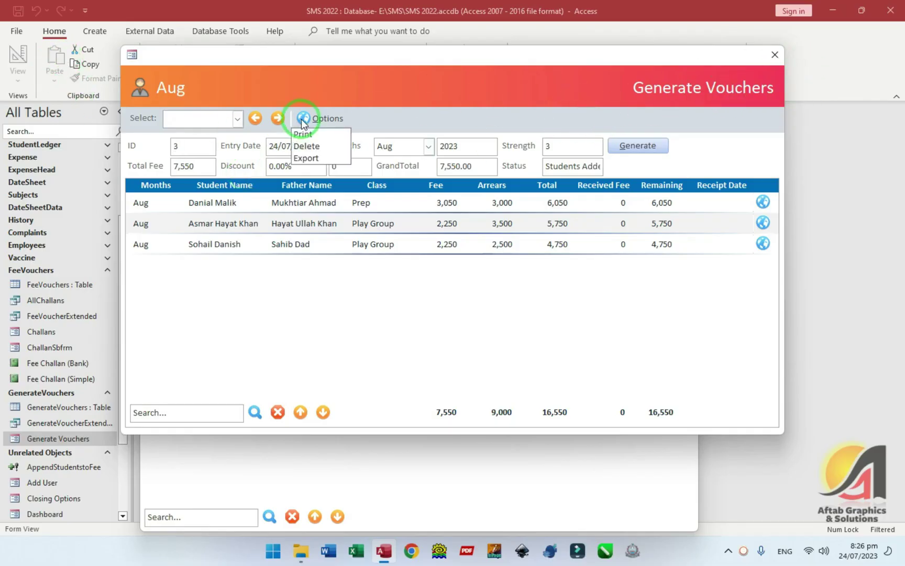
pyautogui.click(309, 148)
pyautogui.click(775, 55)
# - Test Edit Record and New Record on the Sep Play Group challan
pyautogui.click(663, 285)
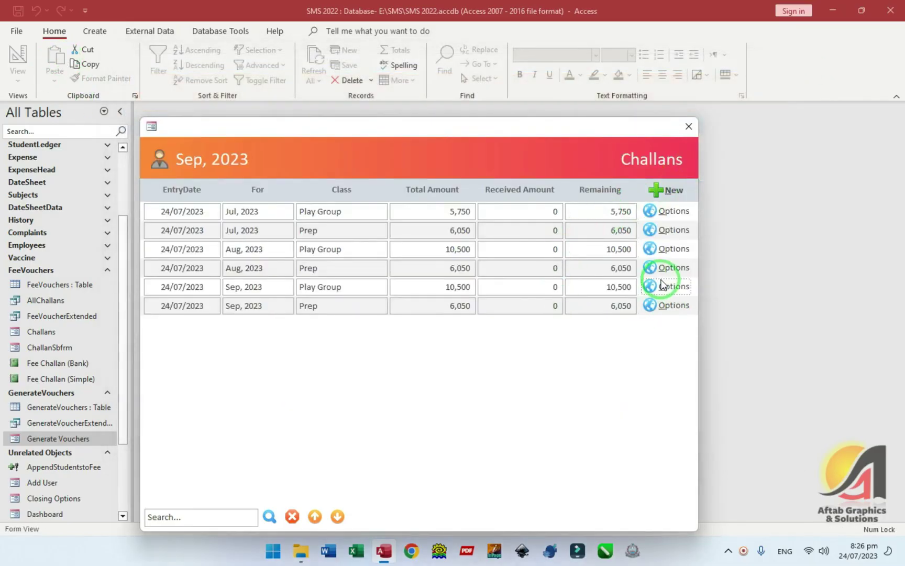
pyautogui.click(679, 301)
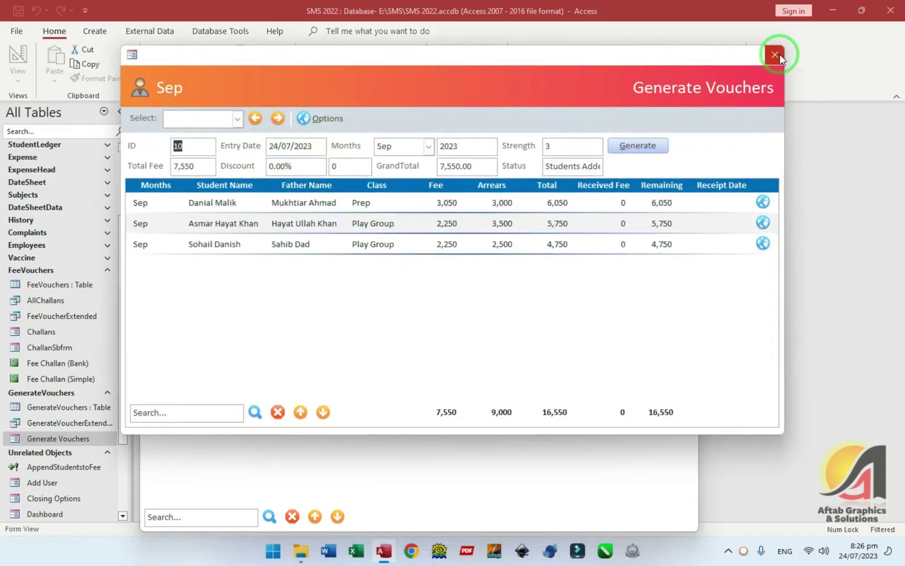
pyautogui.click(775, 54)
pyautogui.click(669, 287)
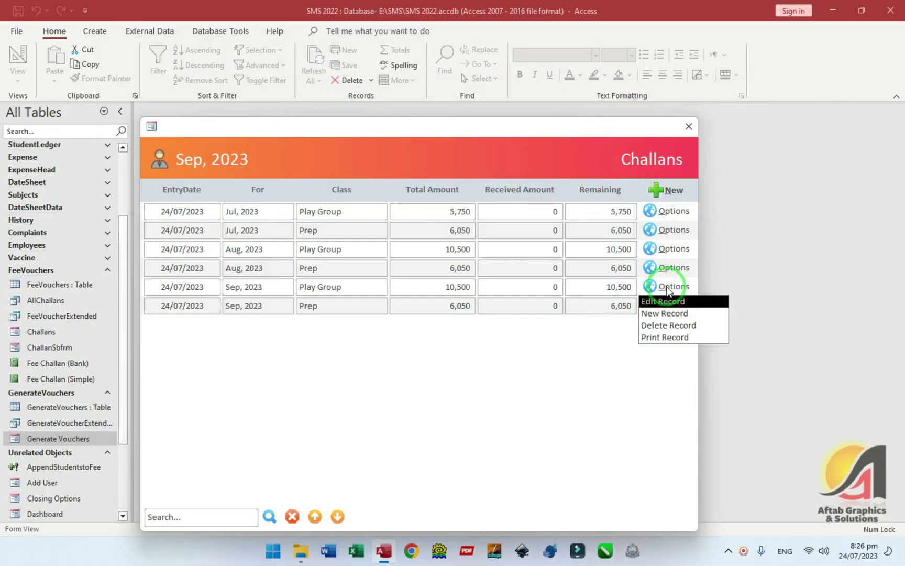
pyautogui.click(656, 320)
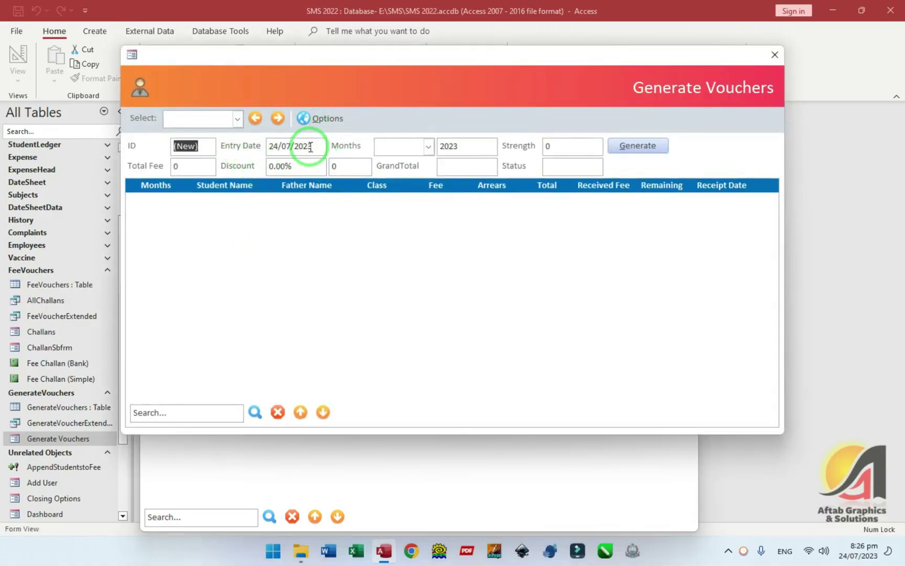
pyautogui.click(775, 55)
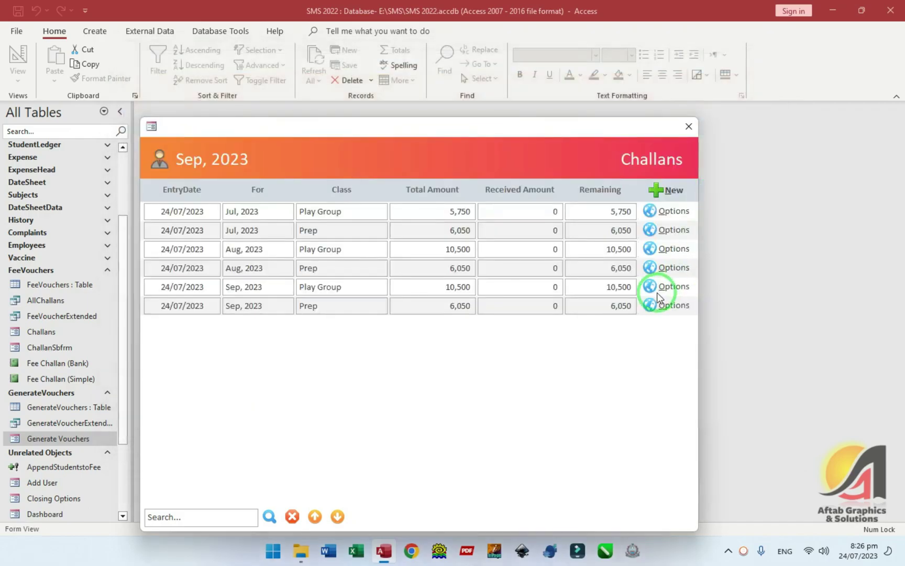
# - Try Print on two challan rows, then switch the Challans form to Design View
pyautogui.click(665, 289)
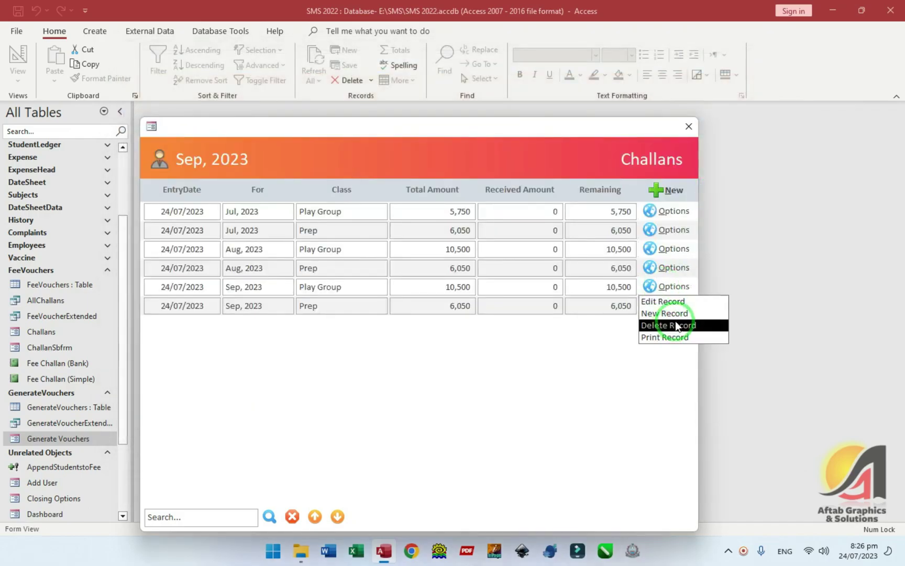
pyautogui.click(391, 287)
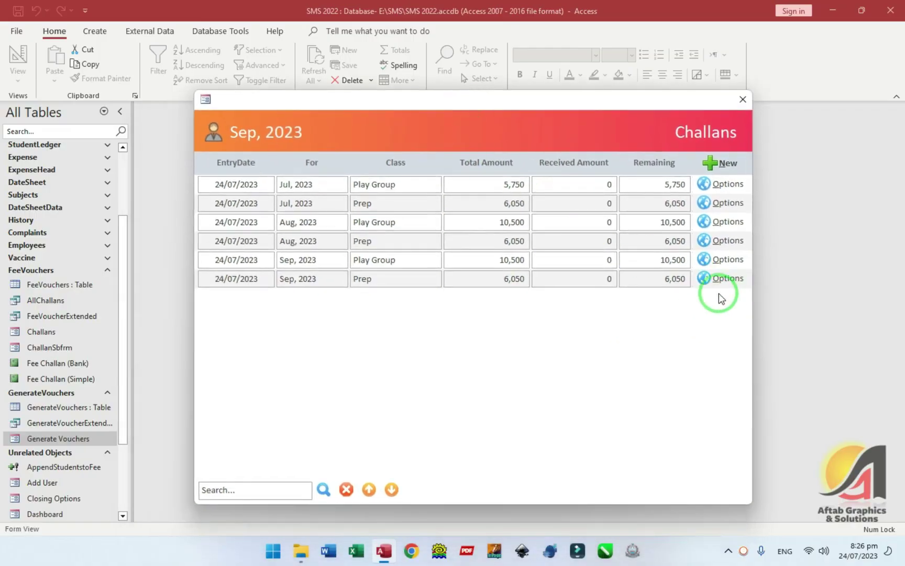
pyautogui.click(720, 280)
pyautogui.click(719, 330)
pyautogui.click(707, 258)
pyautogui.click(713, 311)
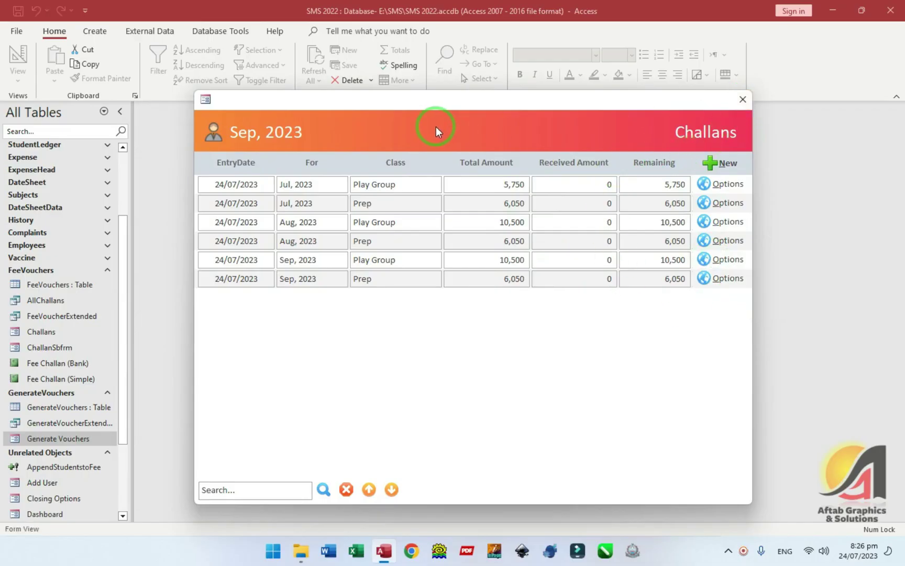
pyautogui.rightClick(437, 129)
pyautogui.click(456, 165)
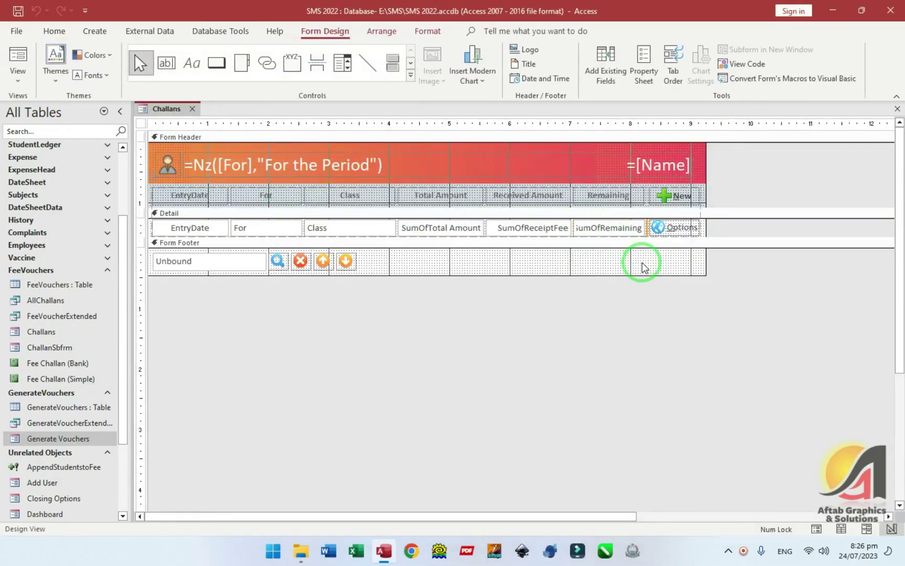
pyautogui.doubleClick(649, 234)
pyautogui.click(770, 205)
pyautogui.click(880, 206)
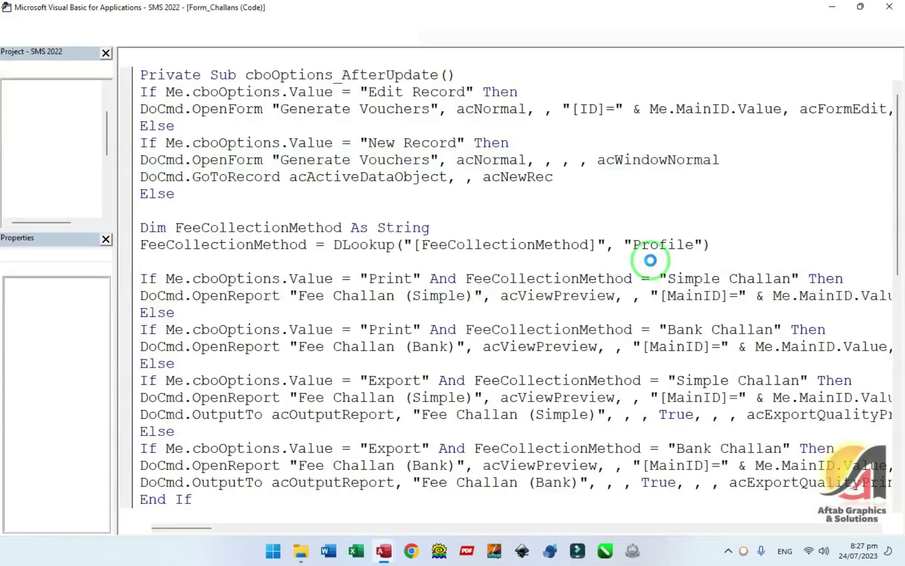
pyautogui.click(414, 279)
pyautogui.write('Record')
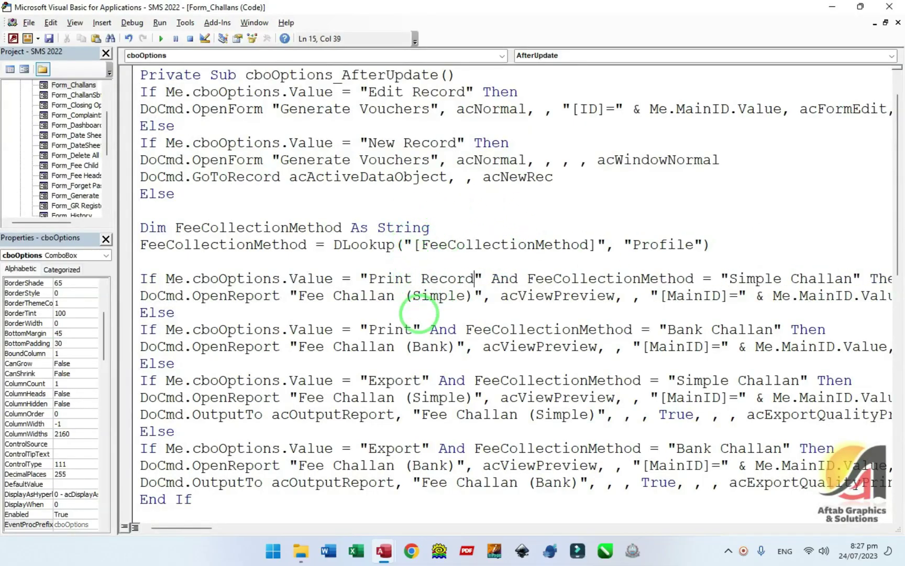
pyautogui.write(' Record')
pyautogui.press('Down')
pyautogui.press('Down')
pyautogui.press('Down')
pyautogui.press('Down')
pyautogui.press('Up')
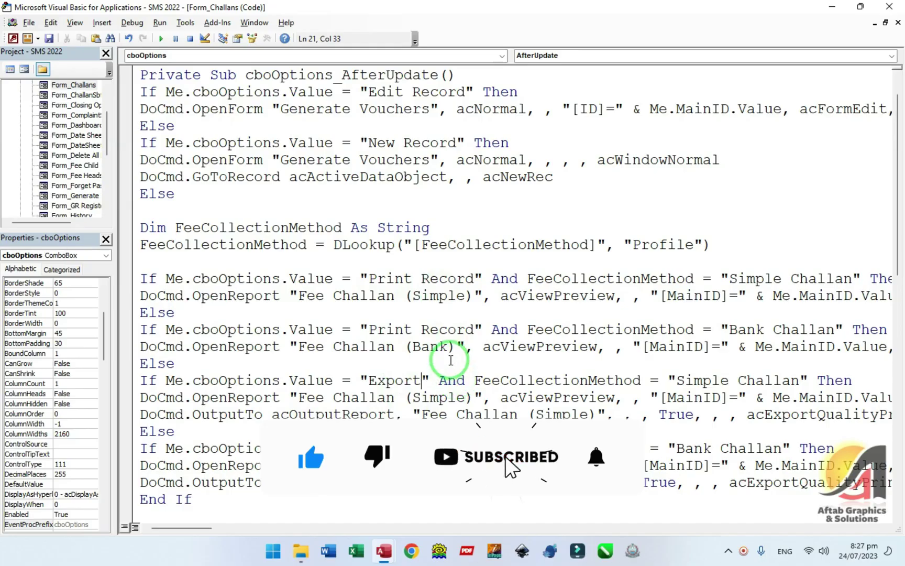
pyautogui.write('Record')
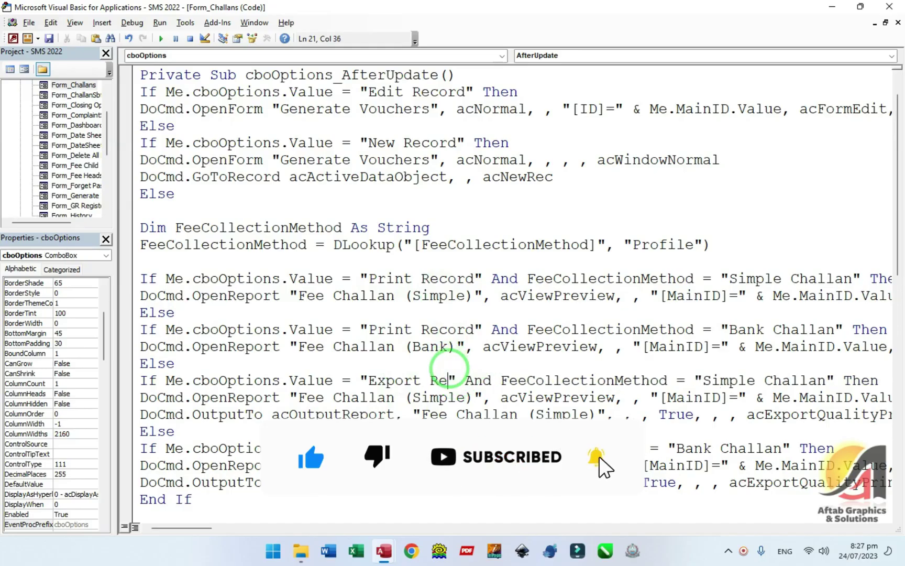
pyautogui.doubleClick(449, 373)
pyautogui.press('BackSpace')
pyautogui.press('BackSpace')
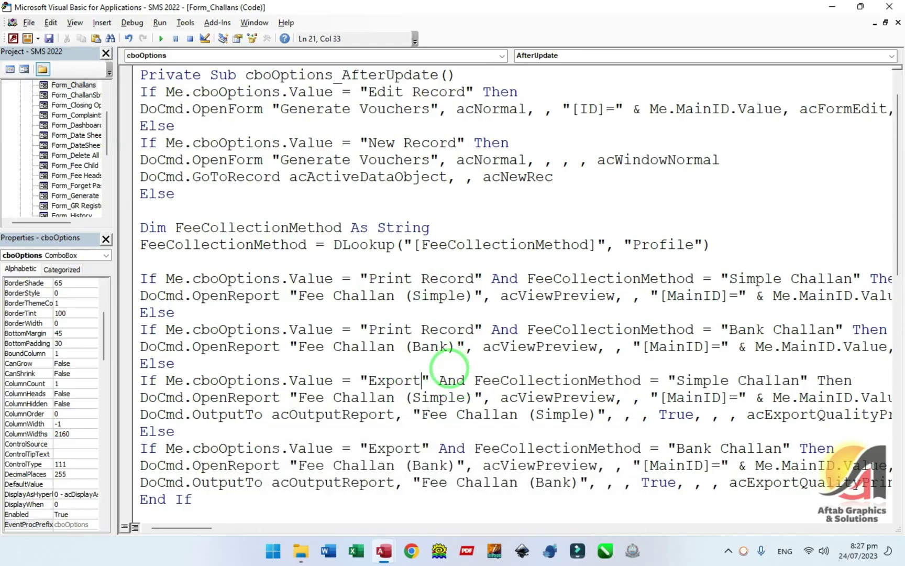
pyautogui.doubleClick(433, 331)
pyautogui.press('BackSpace')
pyautogui.doubleClick(440, 281)
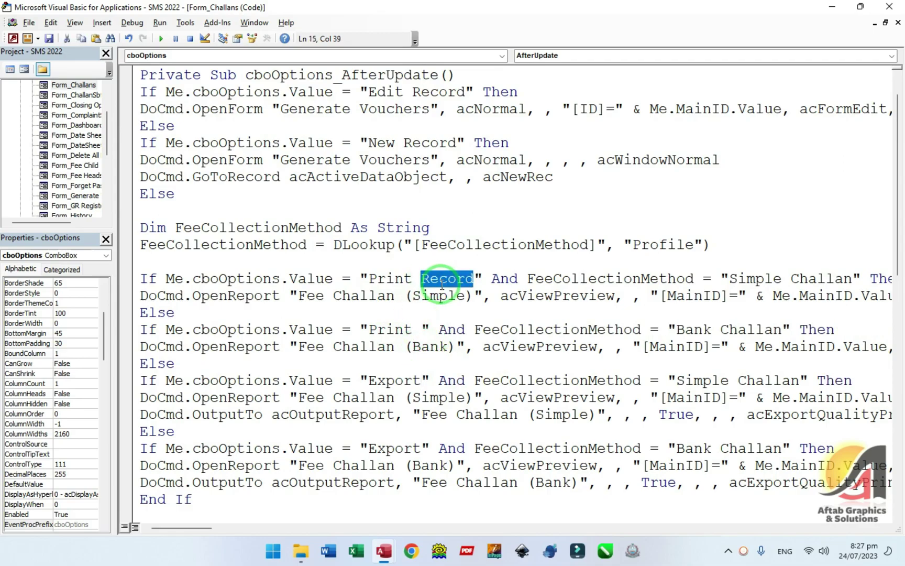
pyautogui.press('BackSpace')
pyautogui.press('BackSpace')
pyautogui.press('Delete')
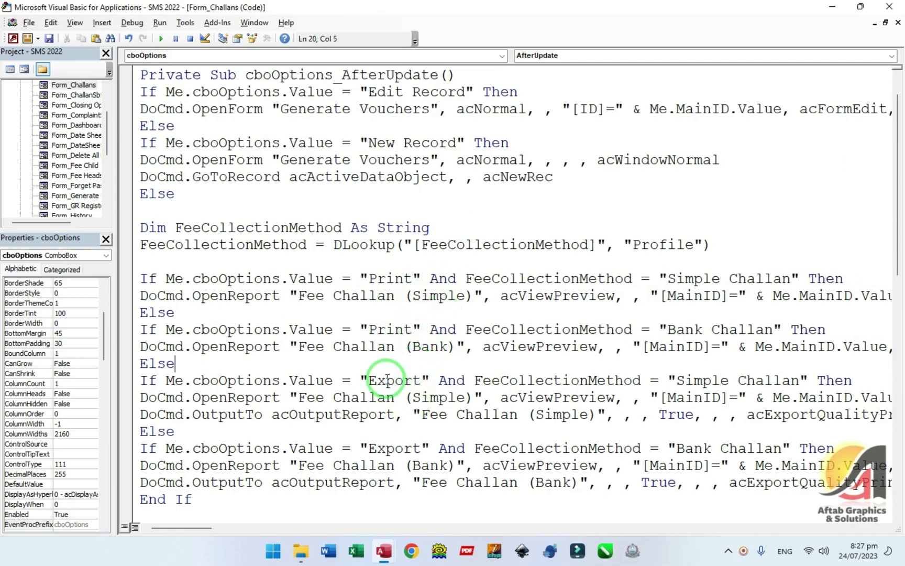
pyautogui.click(889, 7)
pyautogui.press('F4')
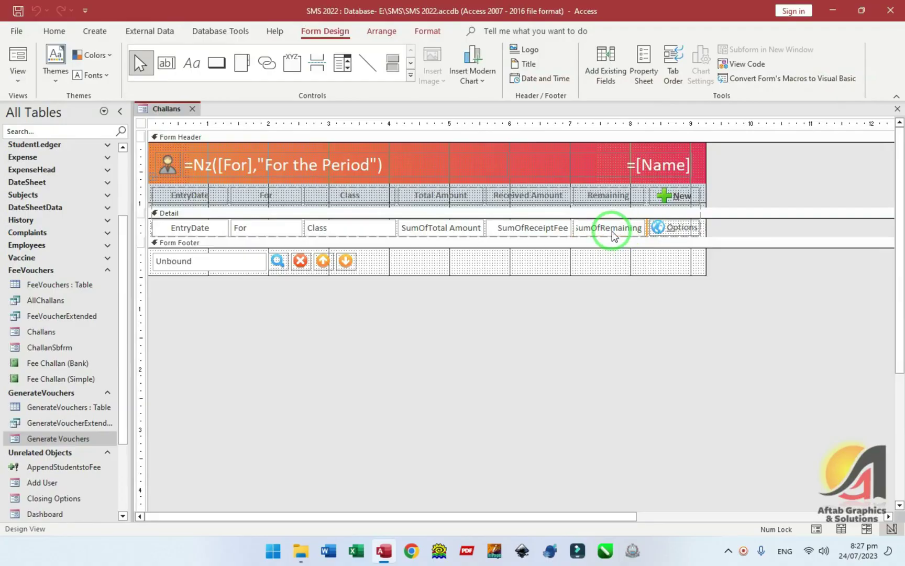
# - Set the Options combo Row Source to 'Edit Record';'New Record';'Export';'Print' and run the form
pyautogui.press('F4')
pyautogui.click(779, 171)
pyautogui.scroll(5, 780, 289)
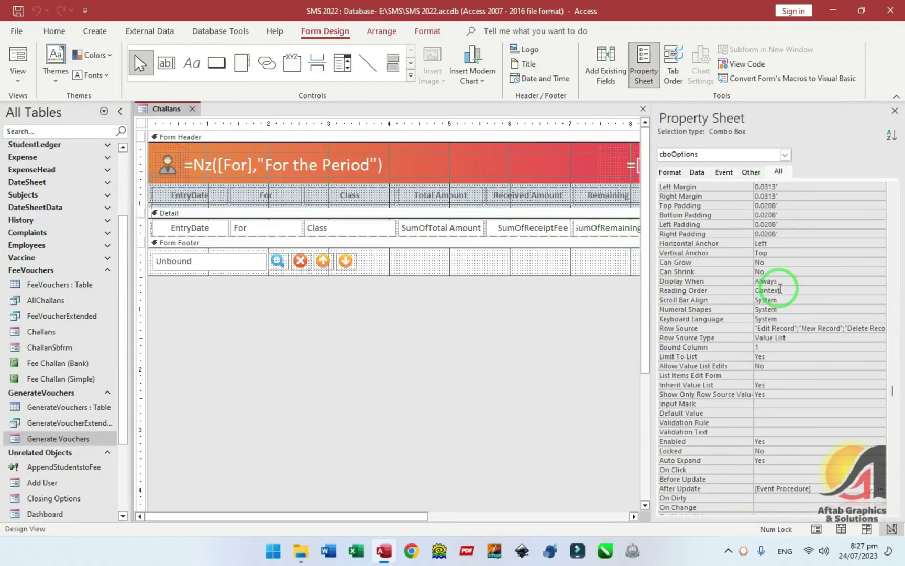
pyautogui.click(855, 329)
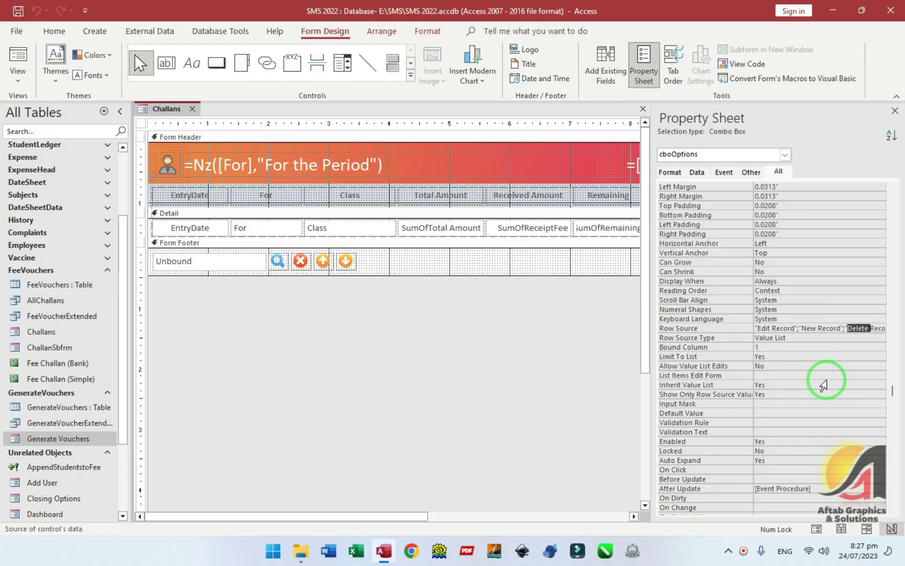
pyautogui.write('Export";"Print')
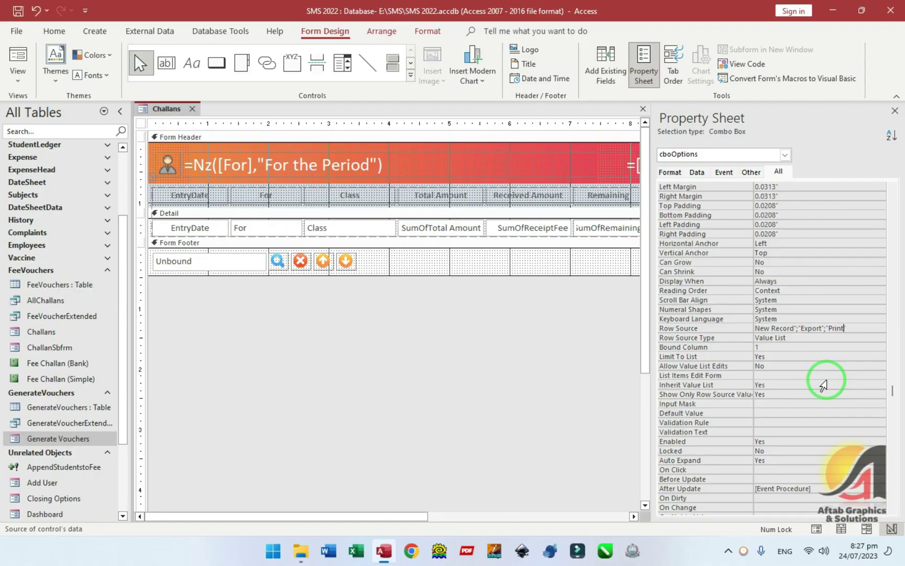
pyautogui.press('F5')
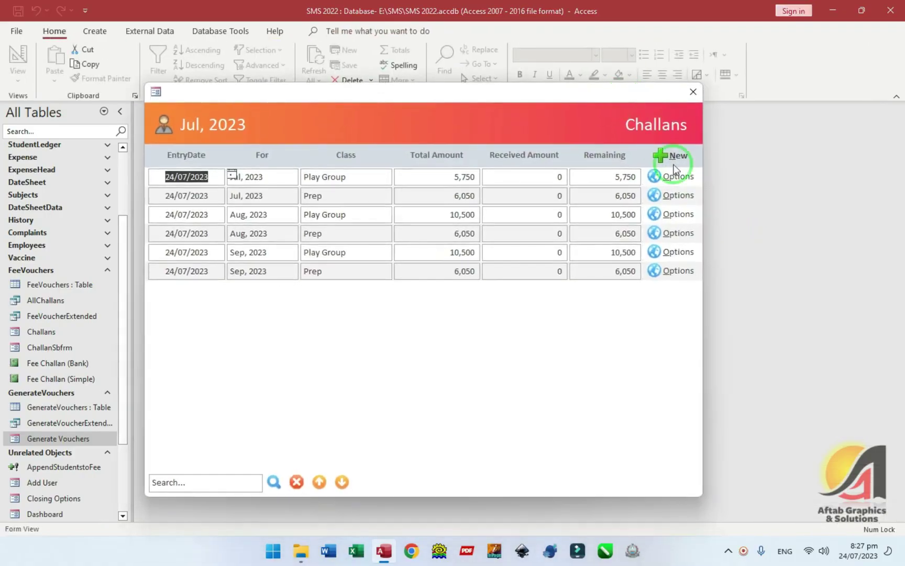
# - Preview the Fee Challan (Simple) report via Options > Print, page to the next challan, then close it
pyautogui.click(675, 178)
pyautogui.click(663, 228)
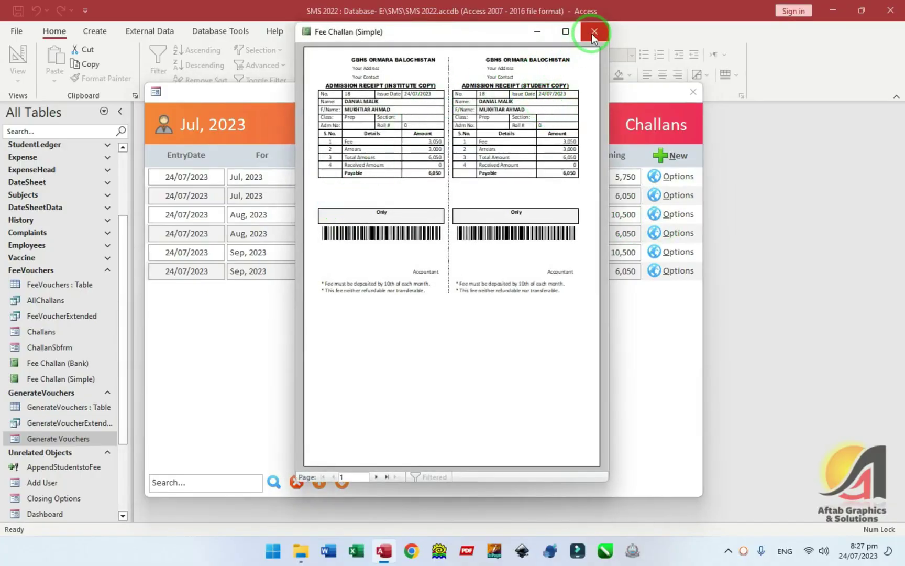
pyautogui.click(377, 477)
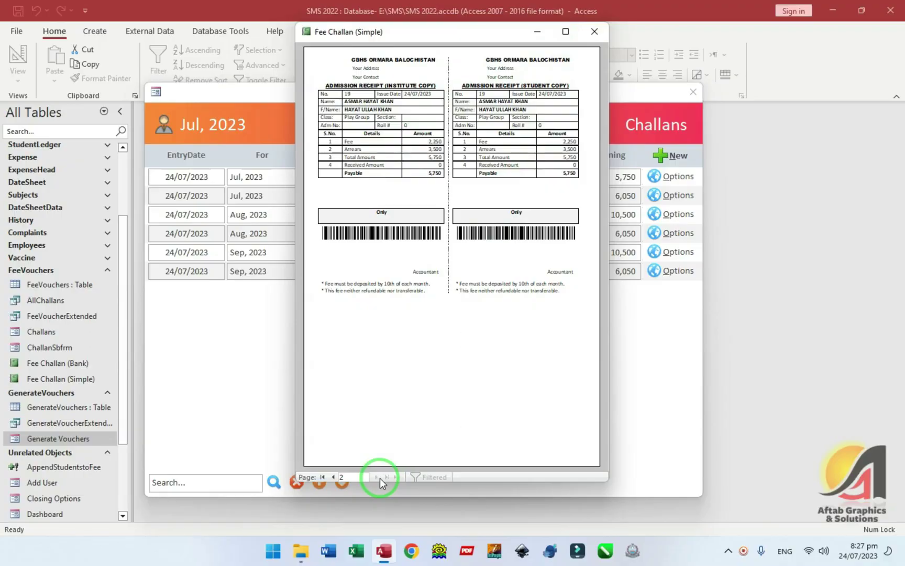
pyautogui.click(594, 31)
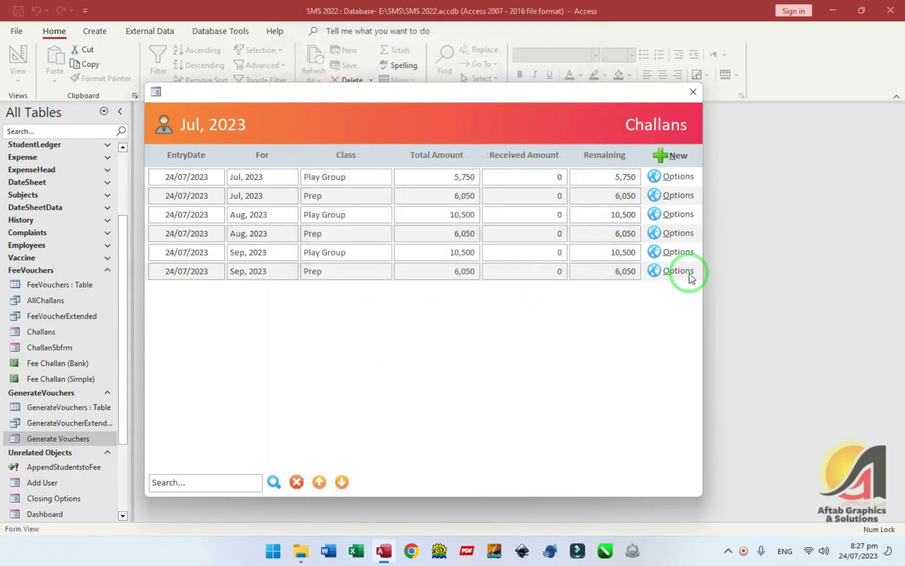
# - Choose Options > Export, look at the PDF and Text Files formats, then cancel Output To
pyautogui.click(679, 176)
pyautogui.click(682, 216)
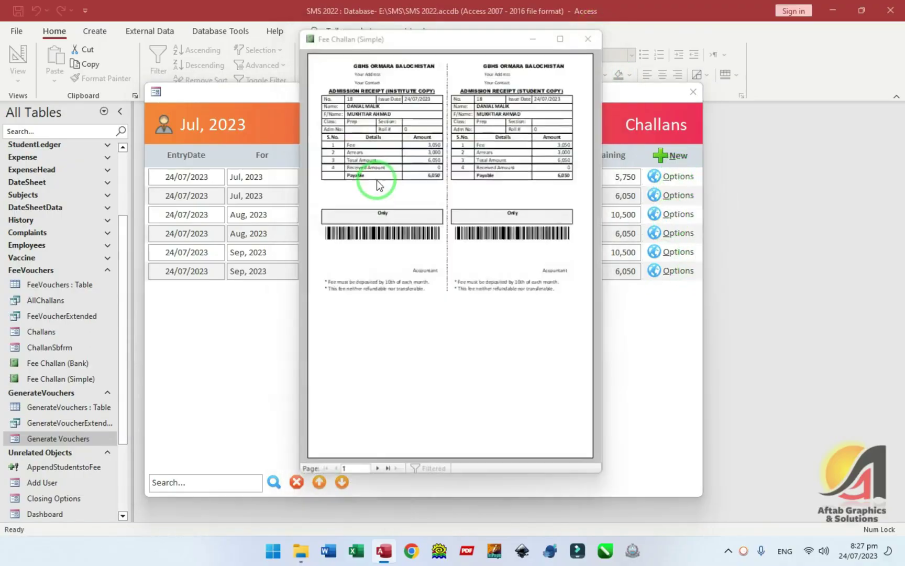
pyautogui.click(379, 179)
pyautogui.click(376, 203)
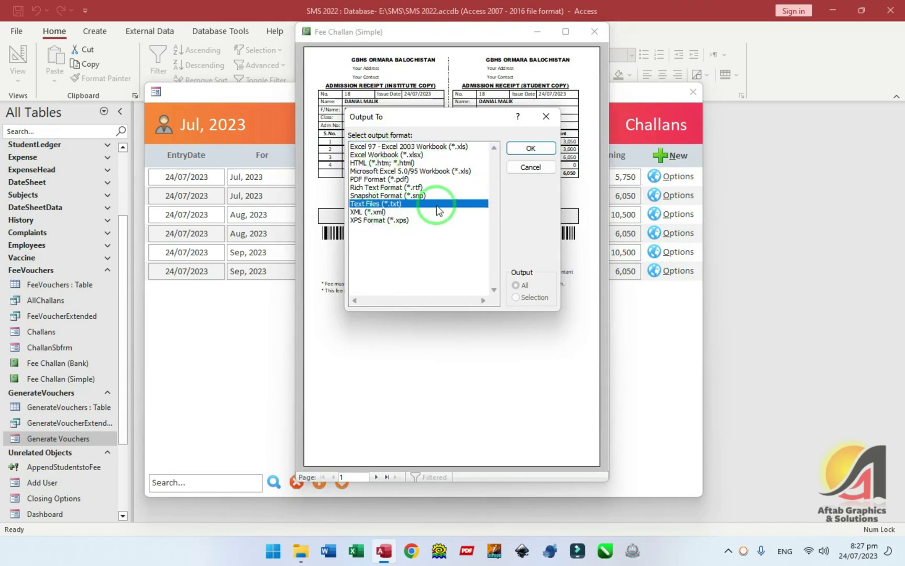
pyautogui.click(531, 166)
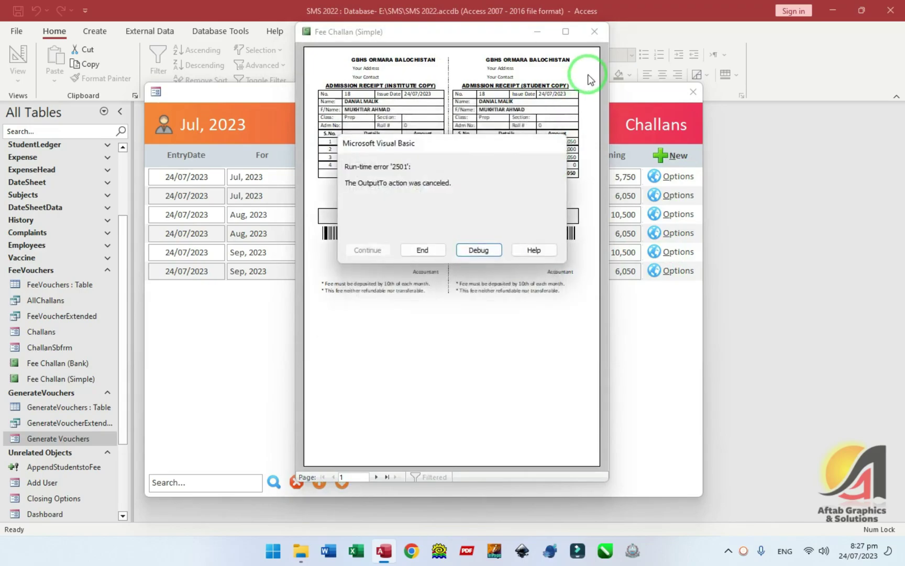
# - End the resulting run-time error, then close the challan preview and the Challans form
pyautogui.click(427, 251)
pyautogui.click(595, 31)
pyautogui.click(692, 92)
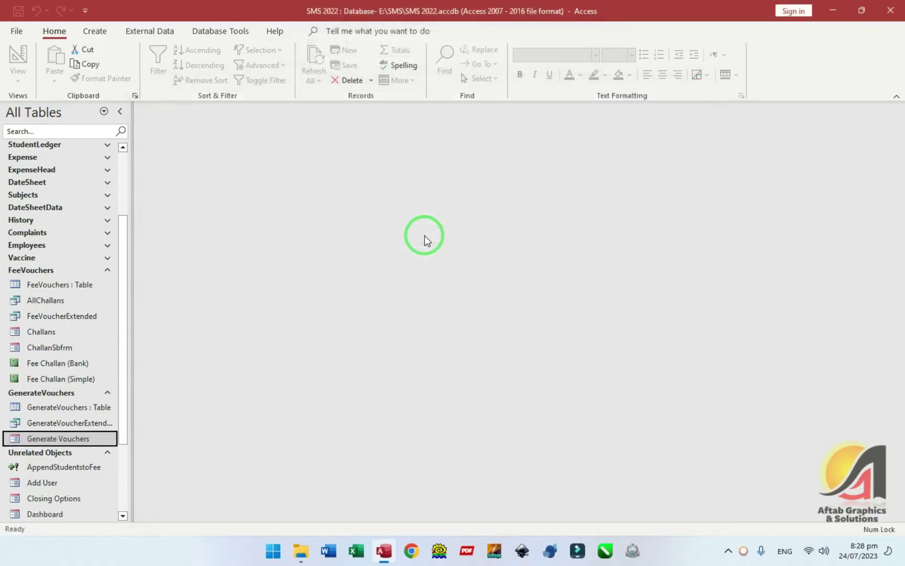